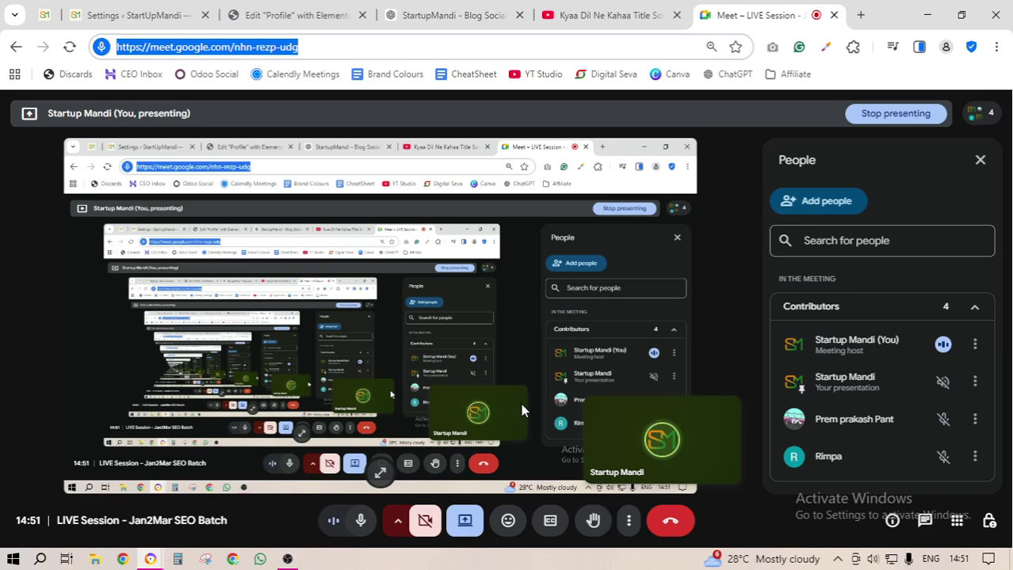
- Open the StartupMandi Content & SEO cheat sheet in a new tab and review the weekday tasks for the Jan2Mar SEO Batch
left_click(859, 15)
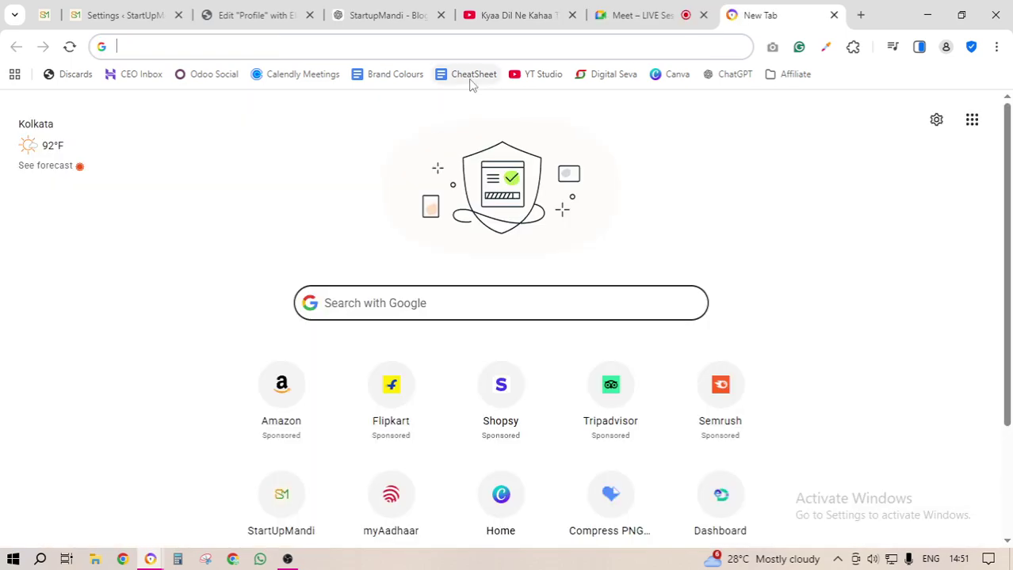
left_click(472, 74)
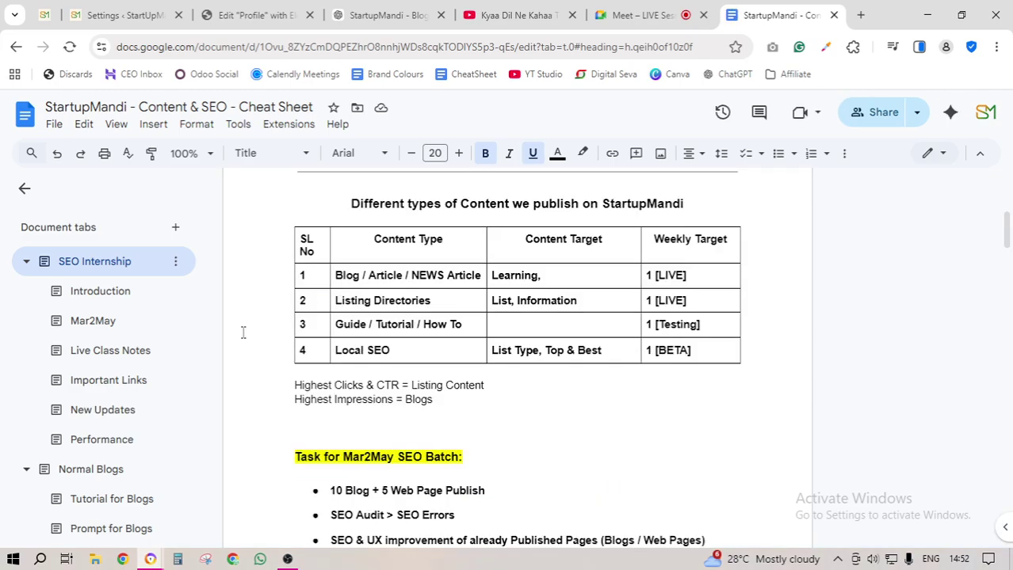
scroll(440, 380, "down", 2)
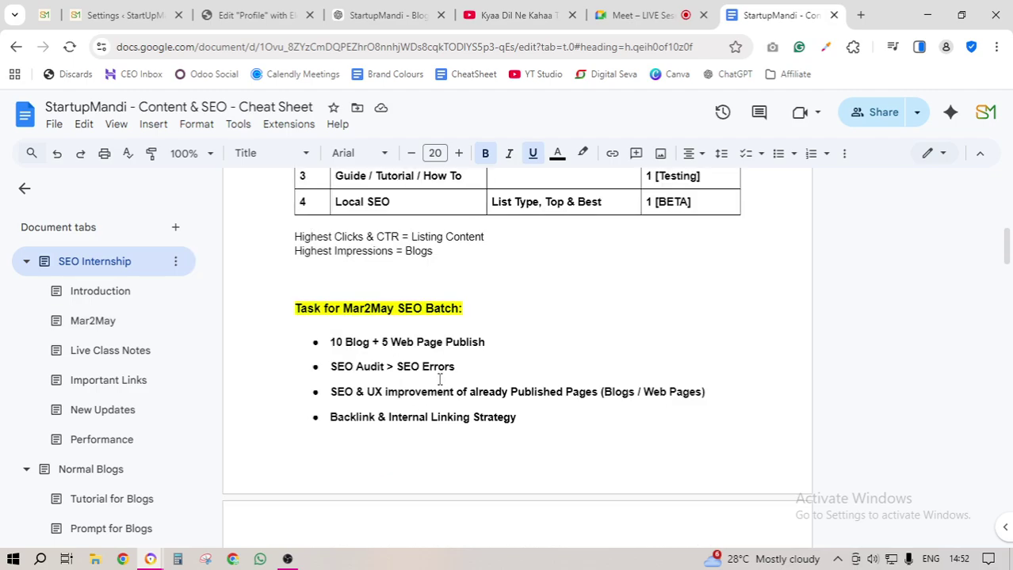
scroll(440, 381, "down", 5)
scroll(440, 380, "up", 1)
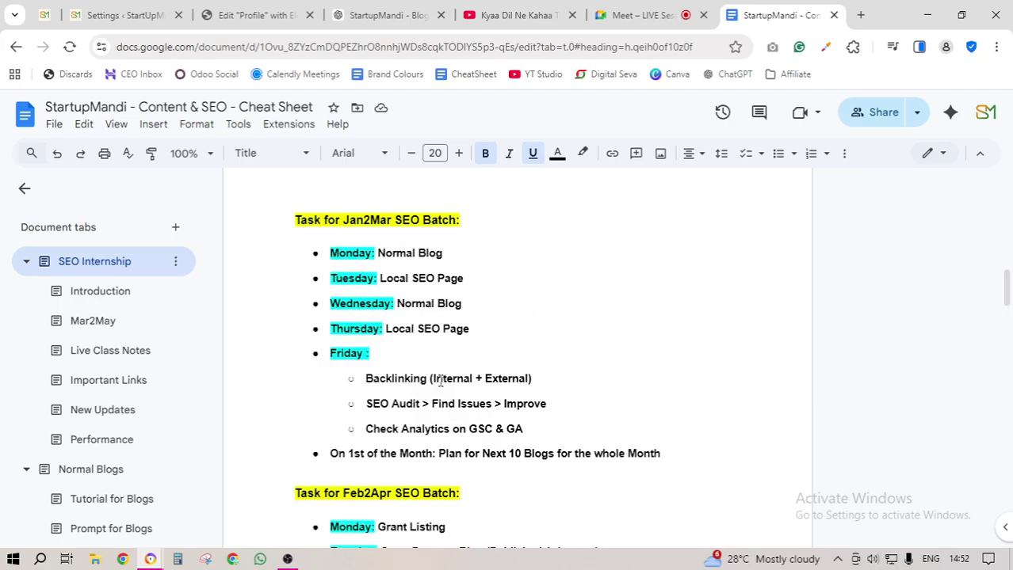
scroll(440, 381, "up", 1)
left_click(446, 325)
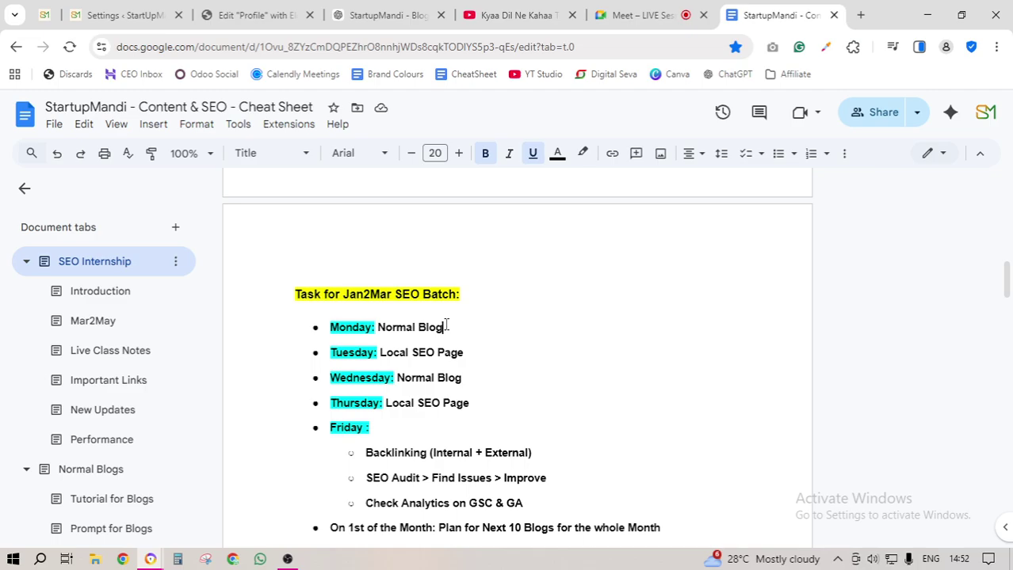
left_click_drag(446, 325, 464, 353)
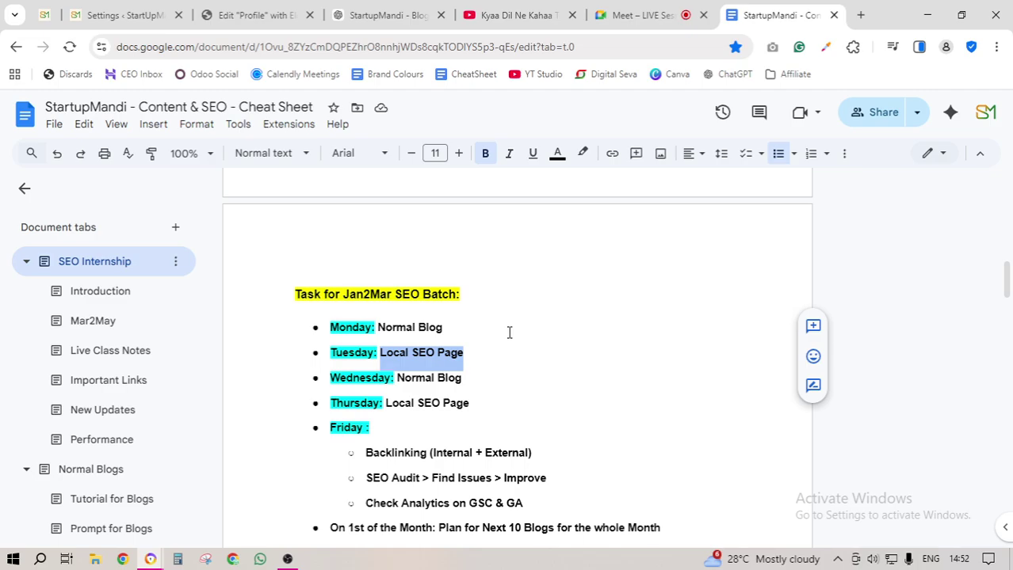
scroll(429, 388, "down", 1)
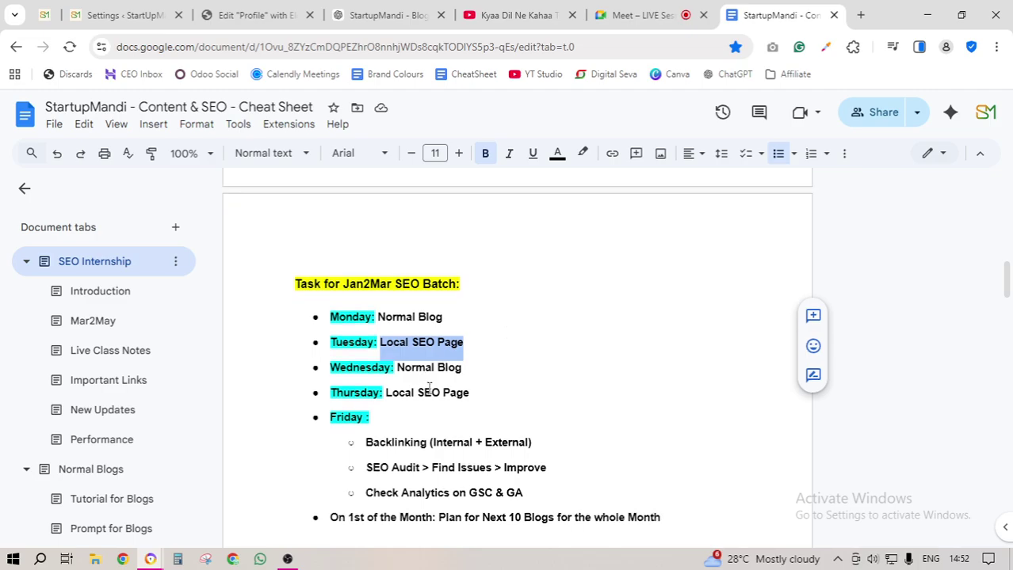
- Add a line reading "SEO =" below the Jan2Mar batch task list, outside the bullets
scroll(429, 388, "down", 3)
left_click(672, 305)
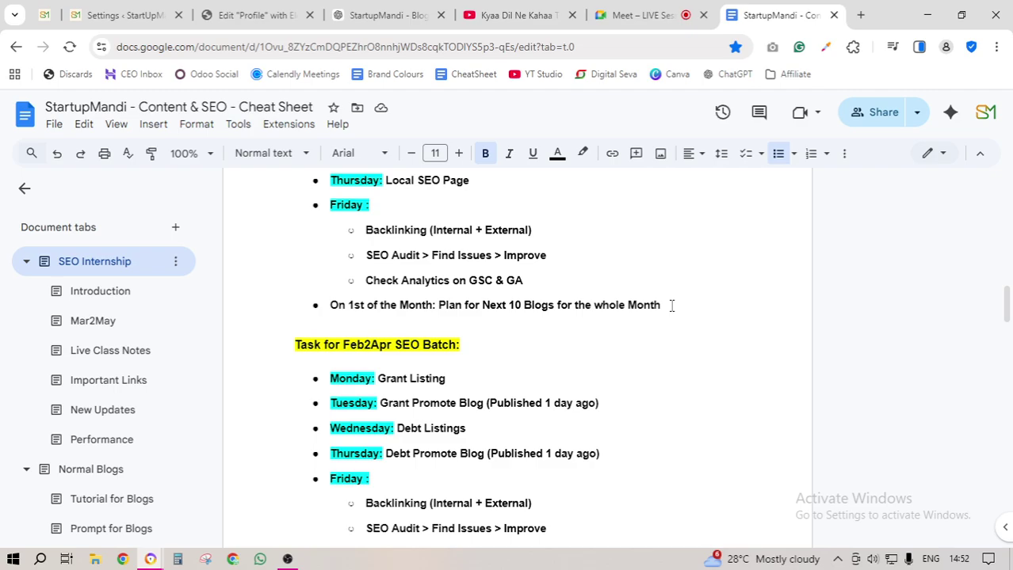
key("Return")
key("Return")
key("Return")
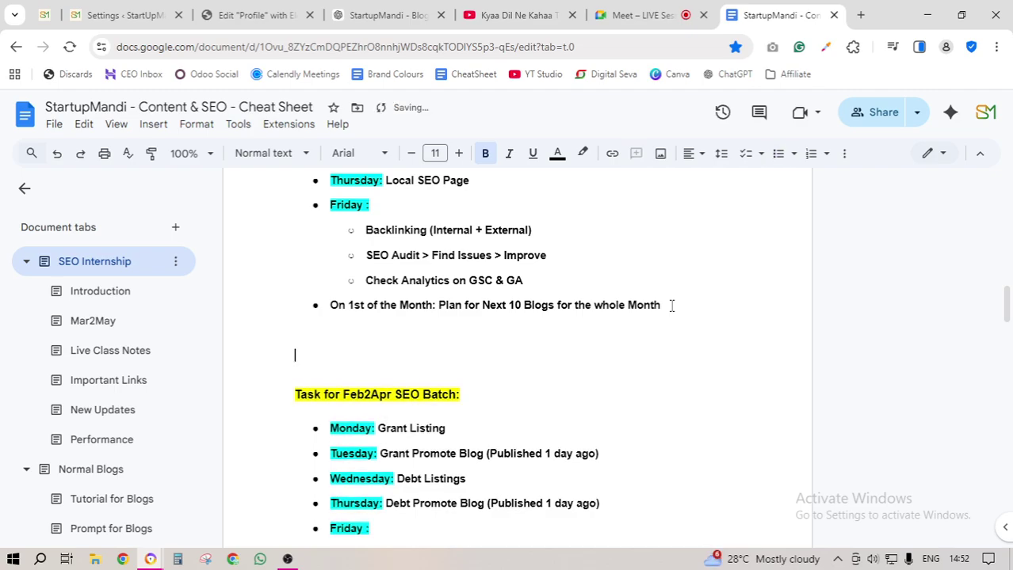
type("SEO ")
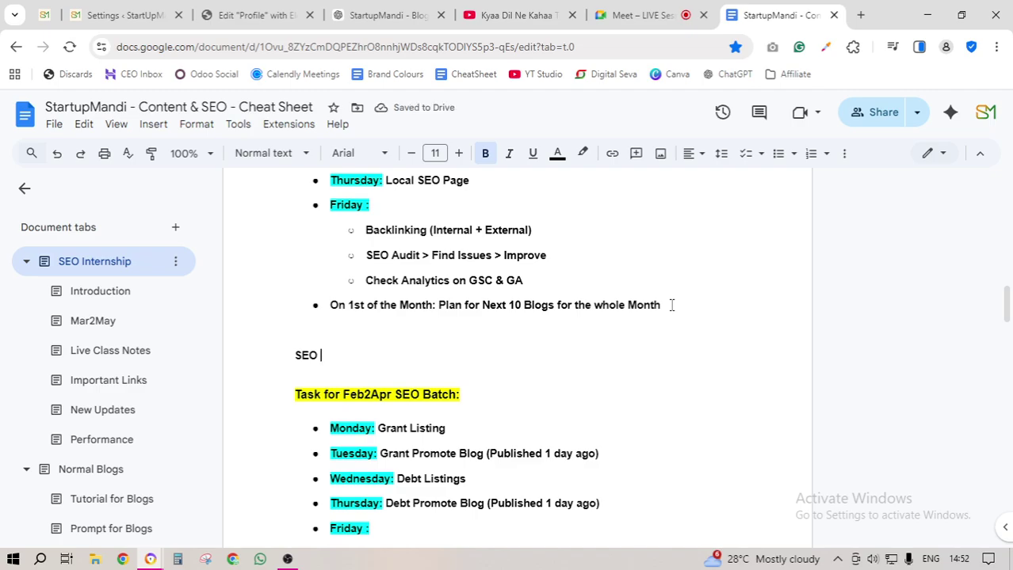
type("=")
- Start a numbered list under "SEO =" with the items "On-Page SEO = Done" and "Google Search Console ="
key("Return")
type("1. ")
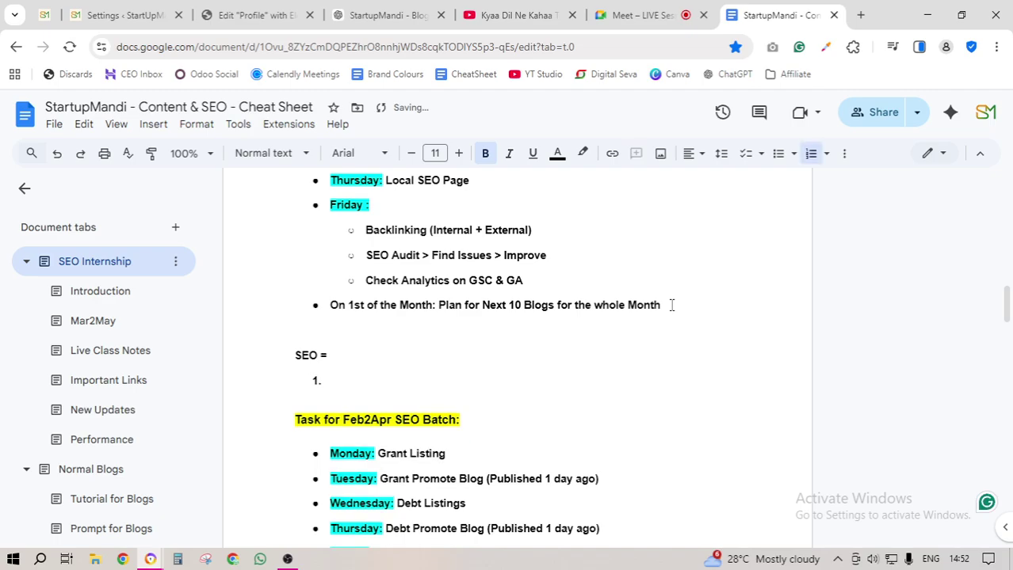
type("On-Page SEO")
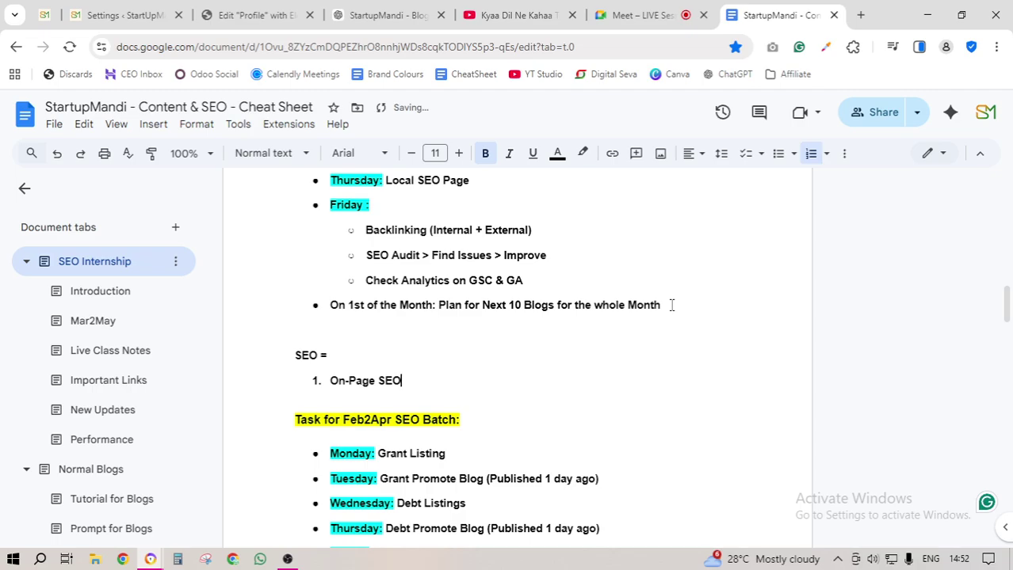
type(" = Done")
key("Return")
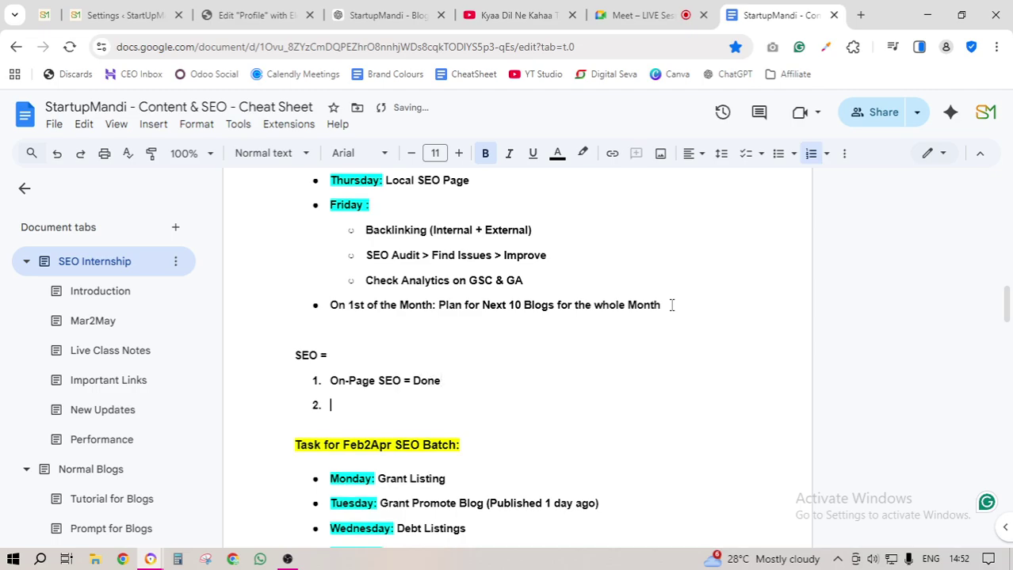
type("Goog")
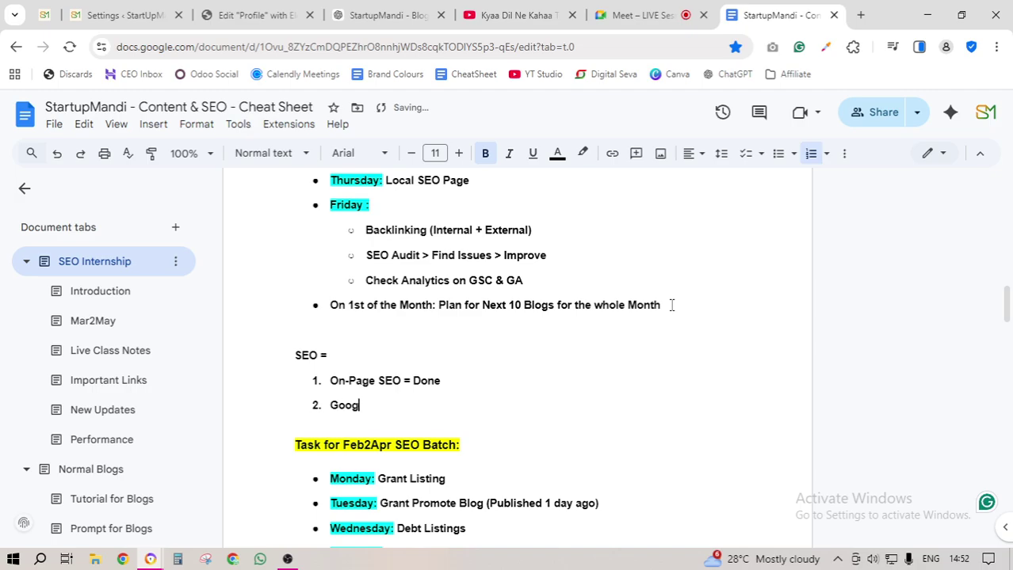
type("le Searc")
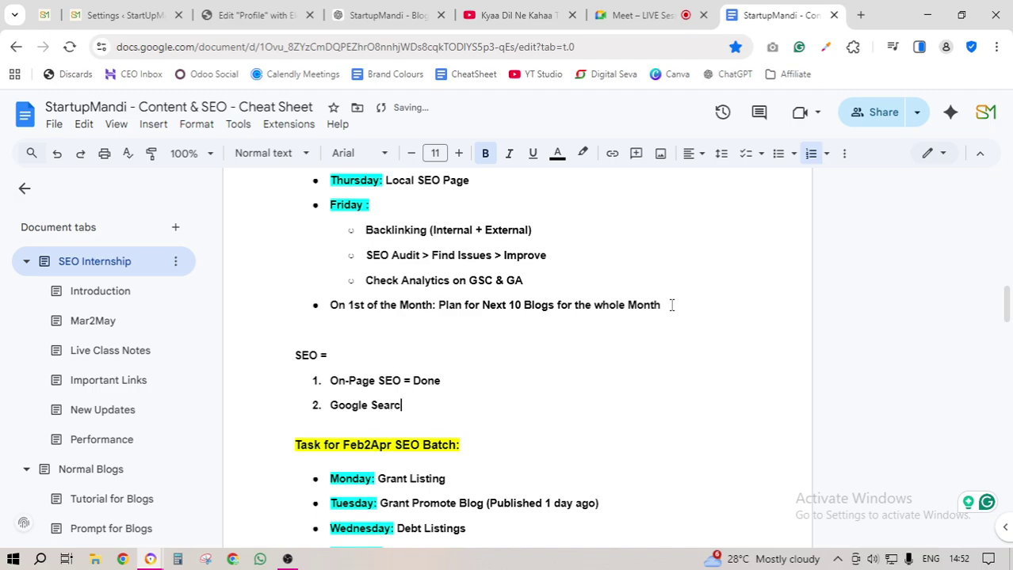
type("h Console =")
- Open Google Search Console in a new tab and examine the startupmandi.in search performance report down to its top queries
left_click(637, 15)
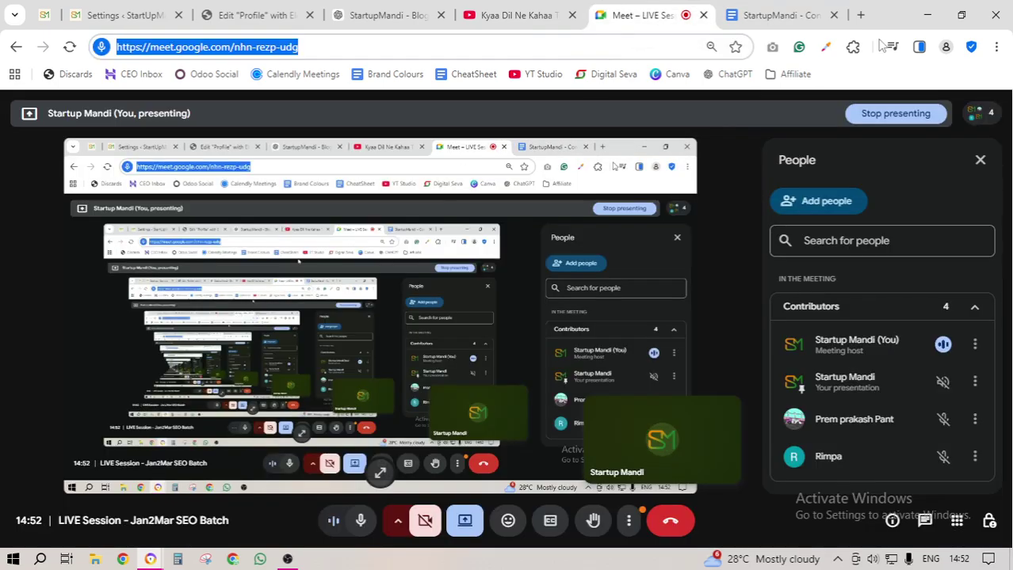
left_click(861, 15)
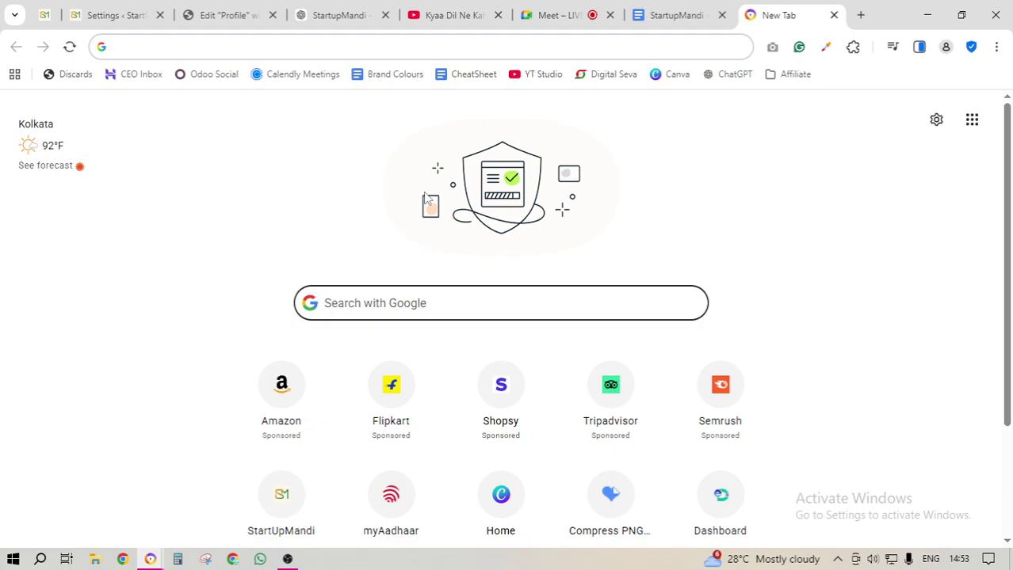
type("se")
key("Return")
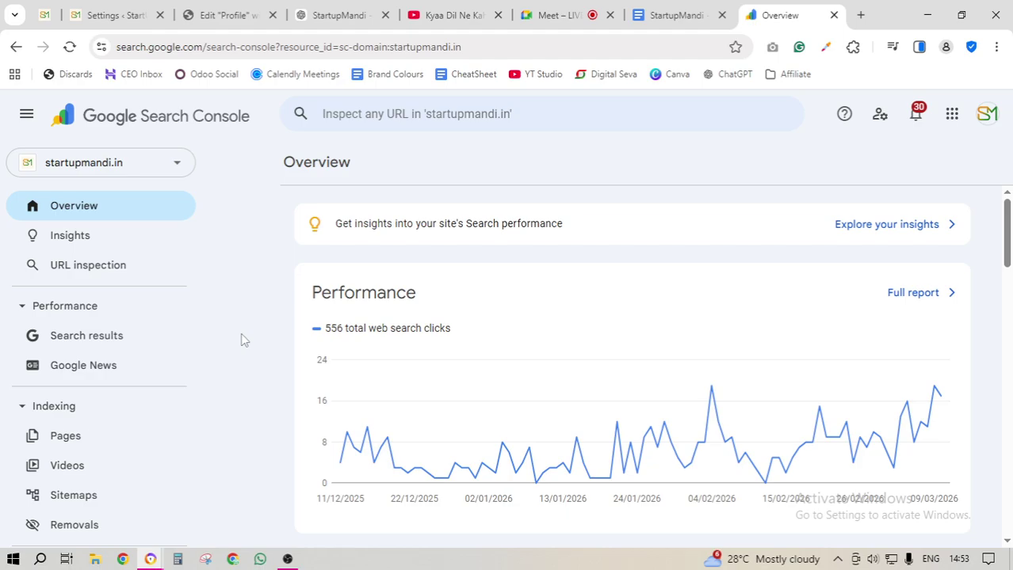
left_click(364, 310)
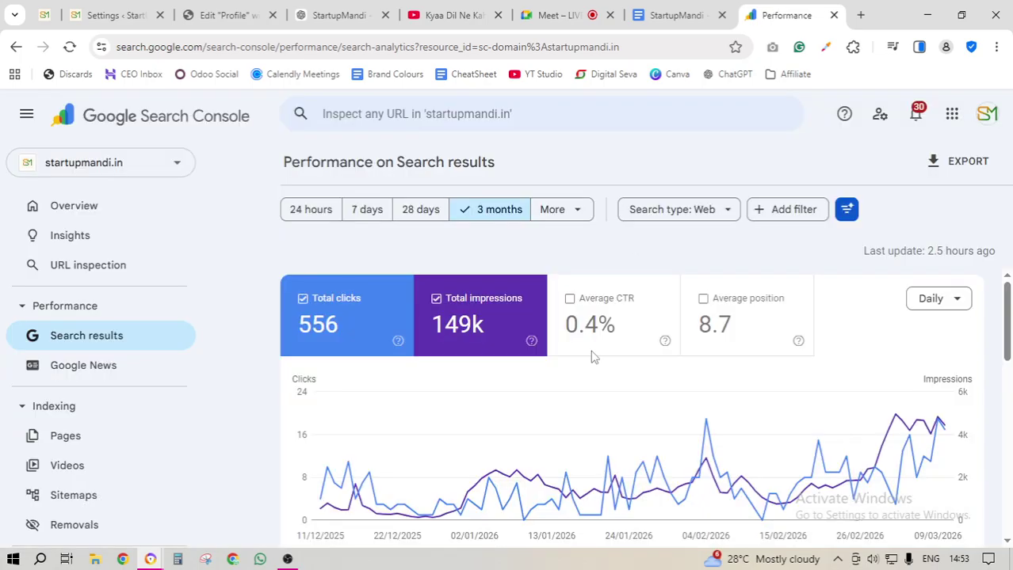
scroll(334, 468, "down", 5)
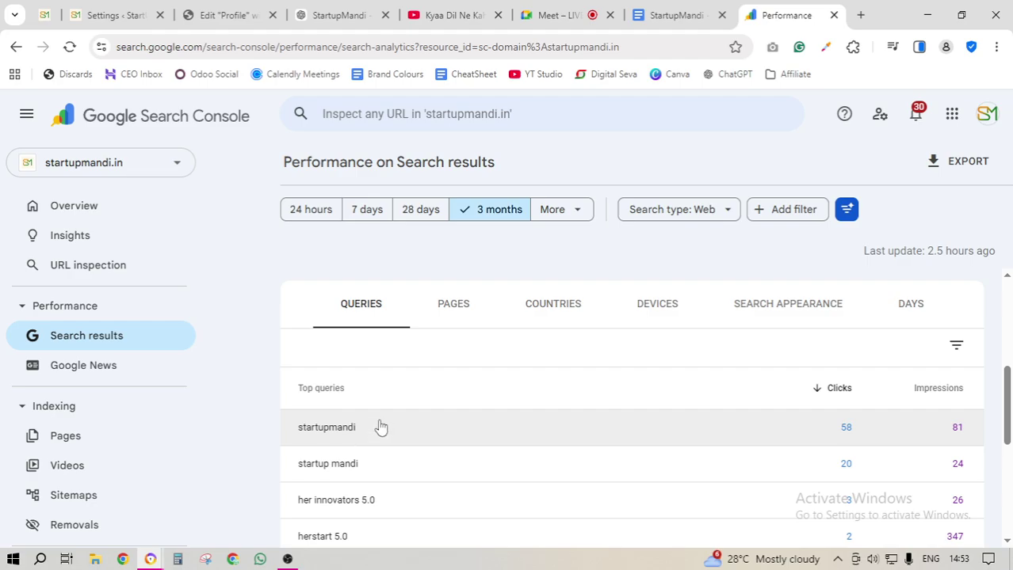
- Back in the cheat sheet, complete the Google Search Console item with 50% and add "Off-Page = Backlinks = 20%" as item three
left_click(576, 16)
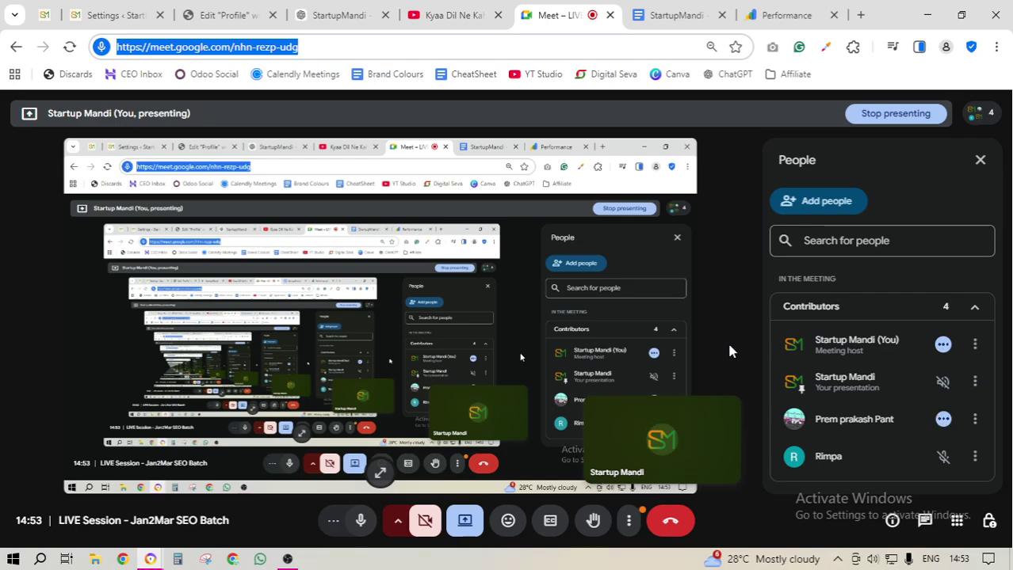
left_click(696, 15)
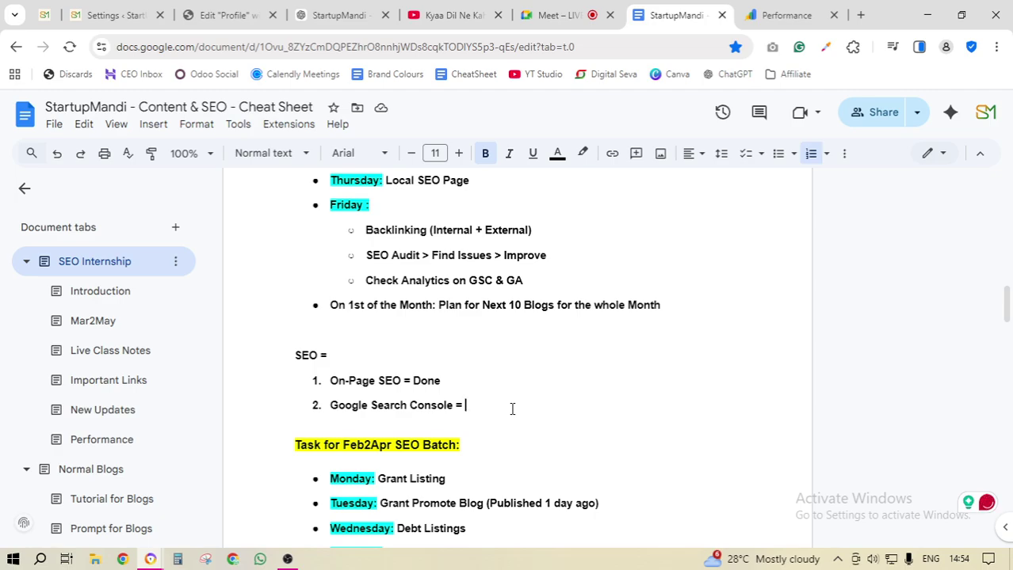
type("50%")
key("Return")
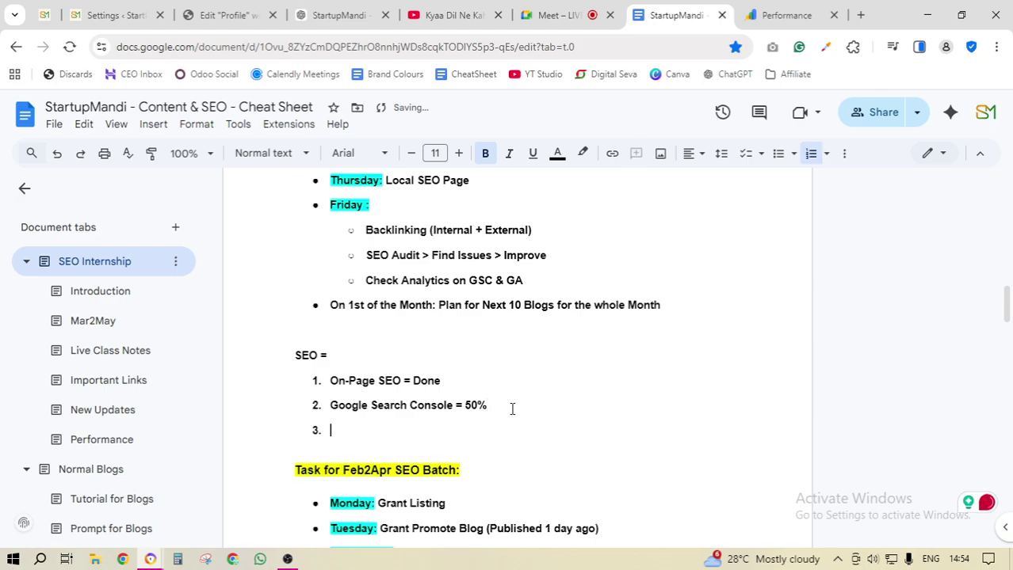
type("Off-Page = Bac")
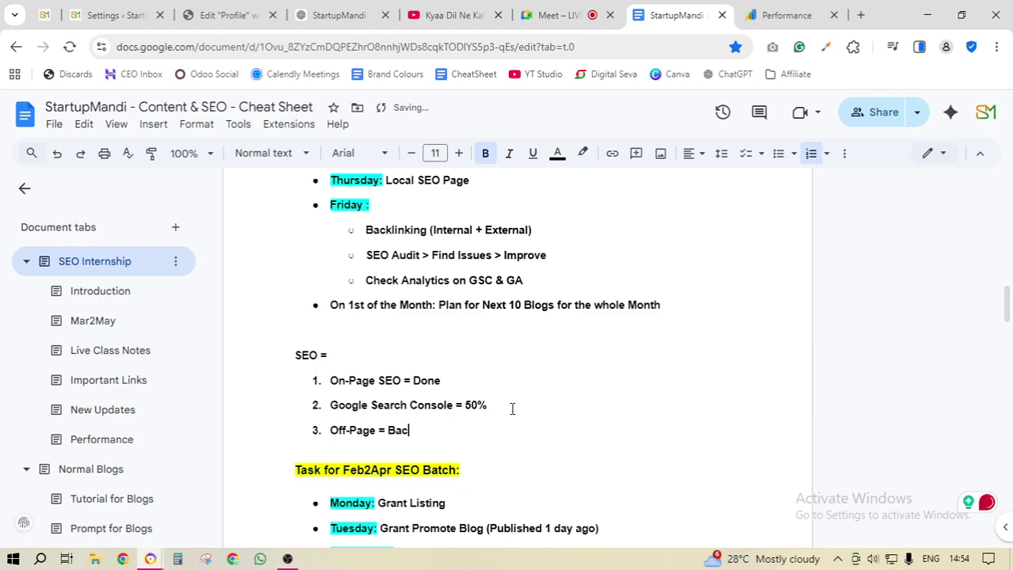
type("klinks = 20%")
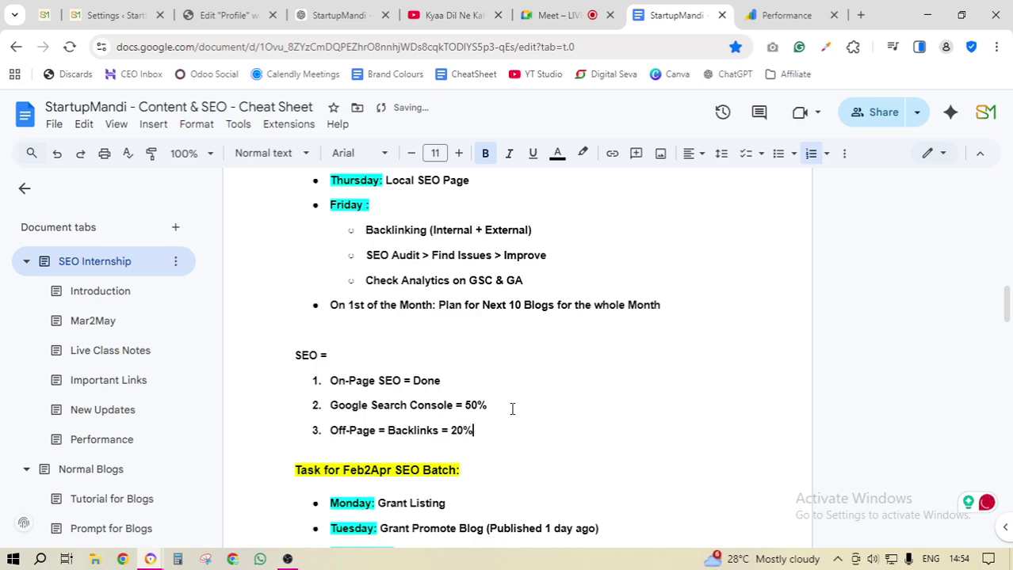
- Add a fourth numbered item reading "Technical = Core Web Vital = 20%"
key("Return")
key("Return")
key("BackSpace")
key("Return")
type("Te")
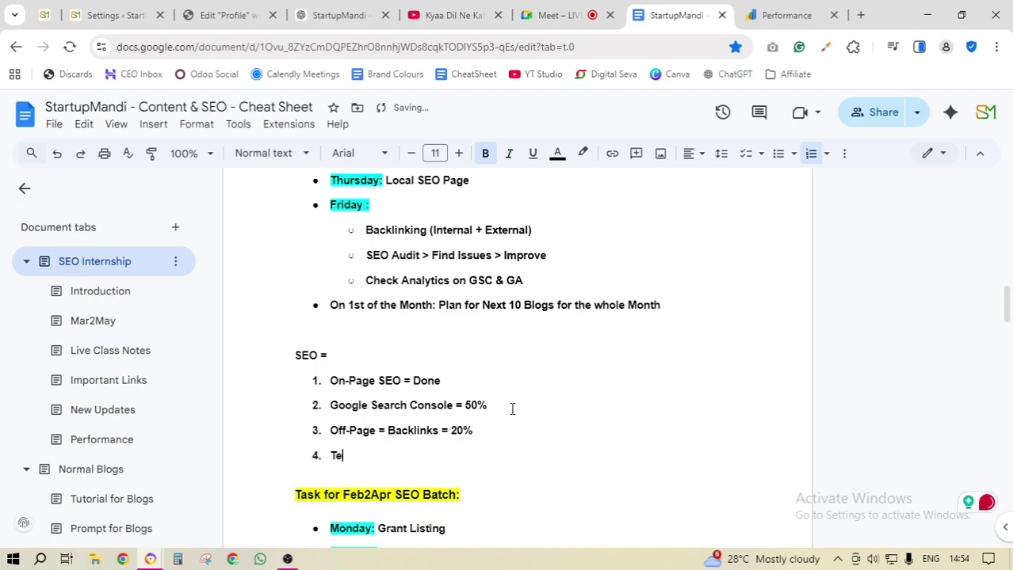
type("chnical = Core Web Vital = 20")
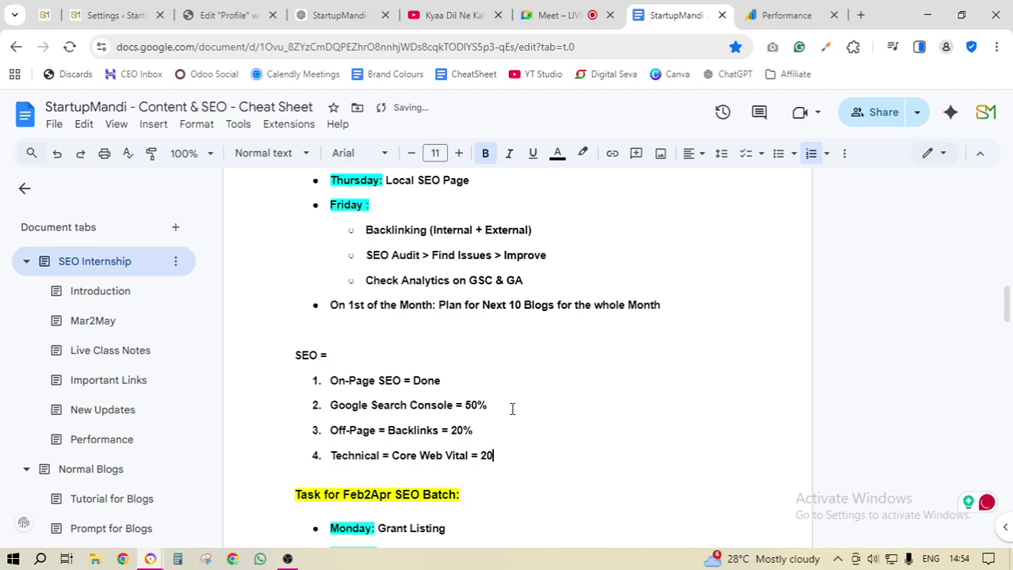
type("%")
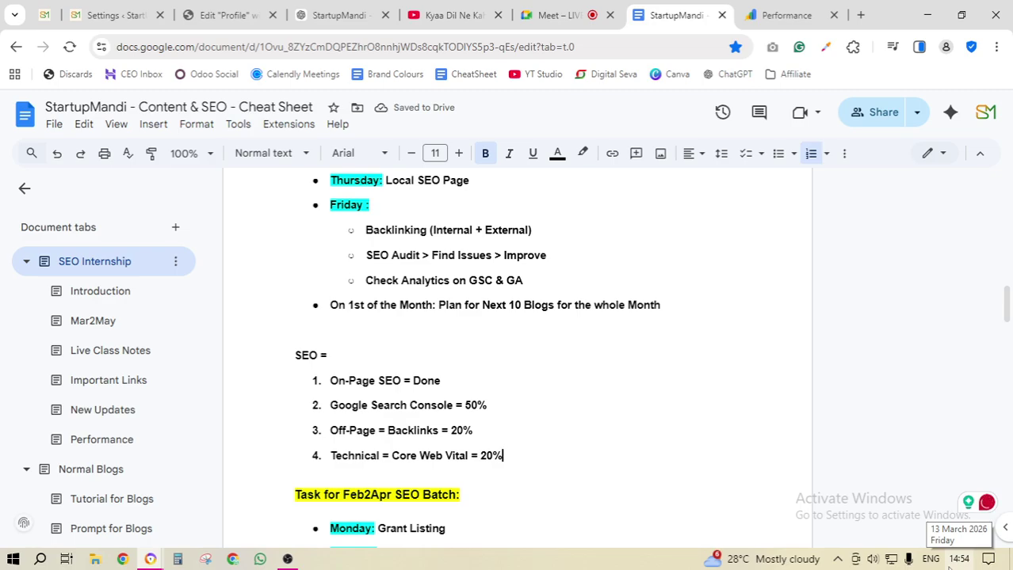
- Go over the technical, on-page, off-page and Search Console items of the SEO list, checking the Meet call in between
left_click_drag(331, 456, 513, 450)
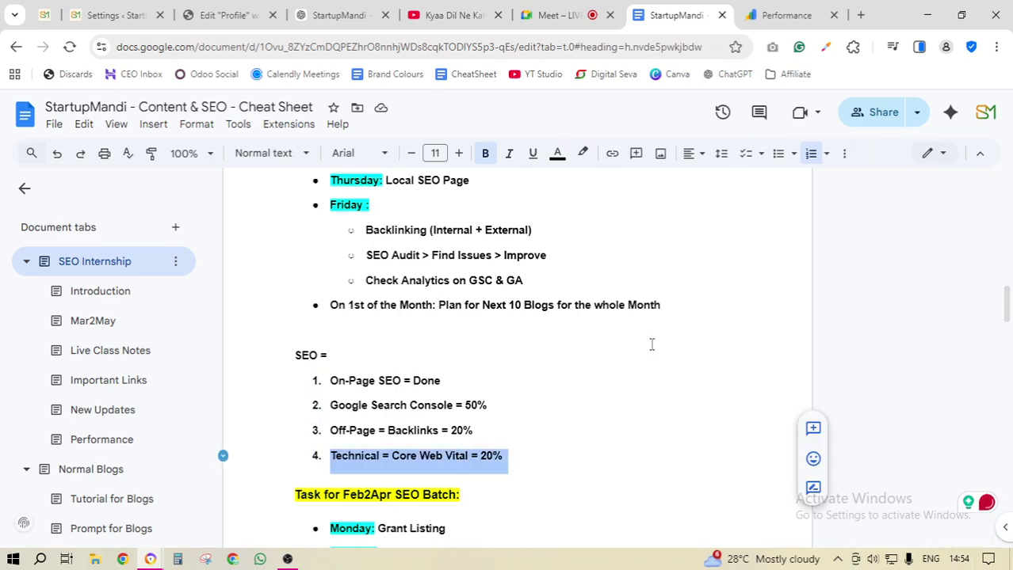
left_click(570, 15)
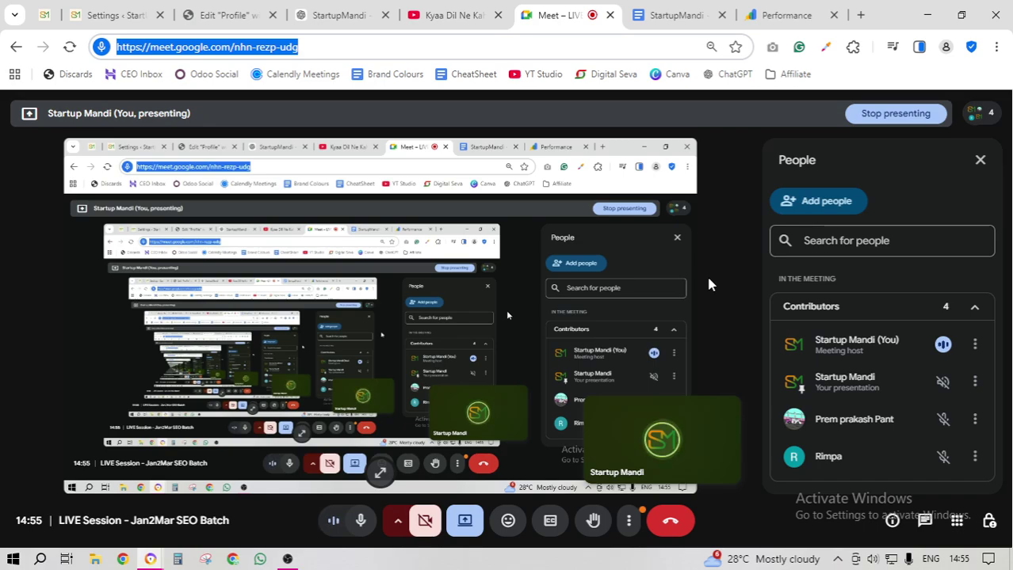
left_click(692, 6)
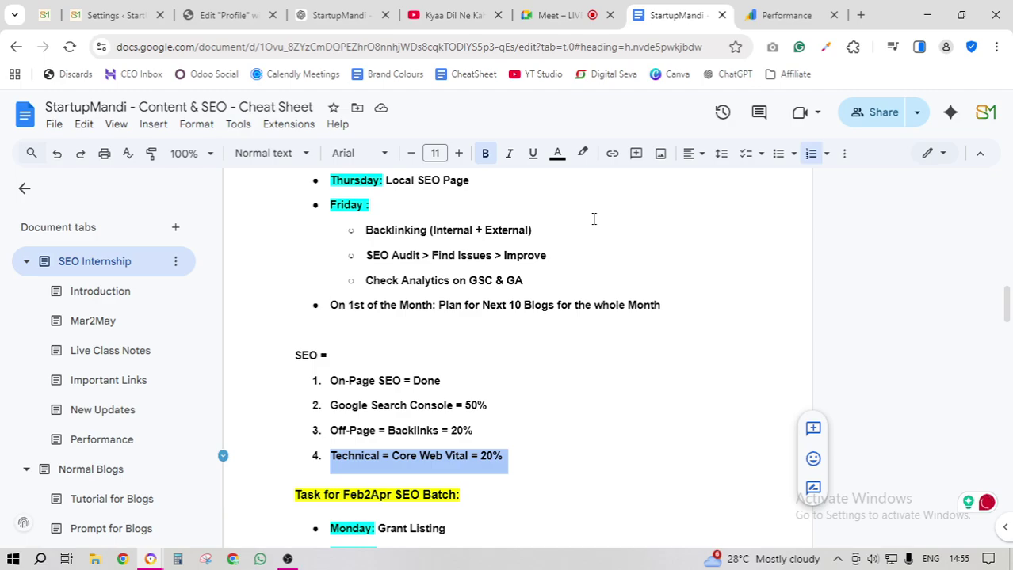
left_click(504, 456)
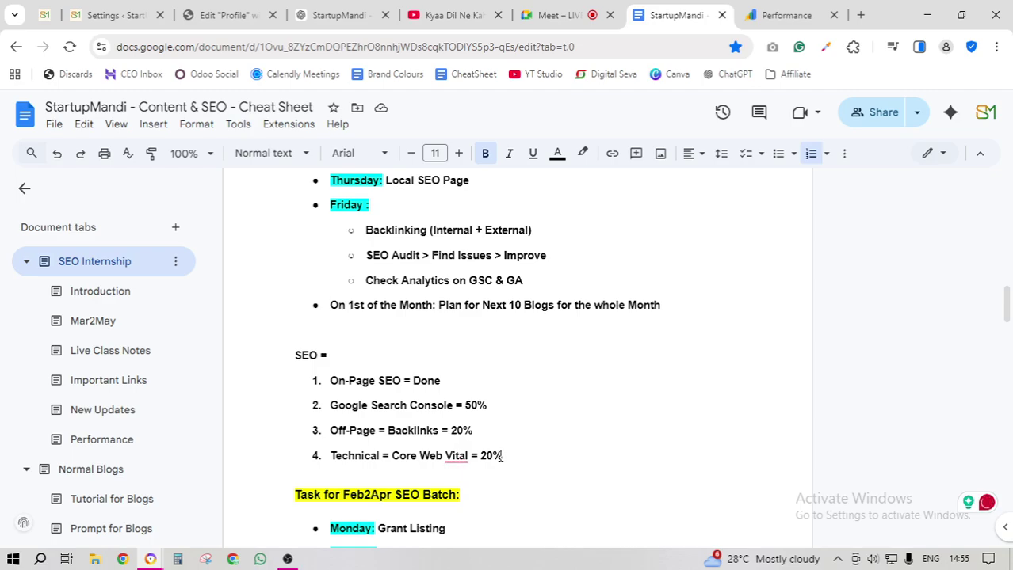
left_click_drag(330, 457, 504, 456)
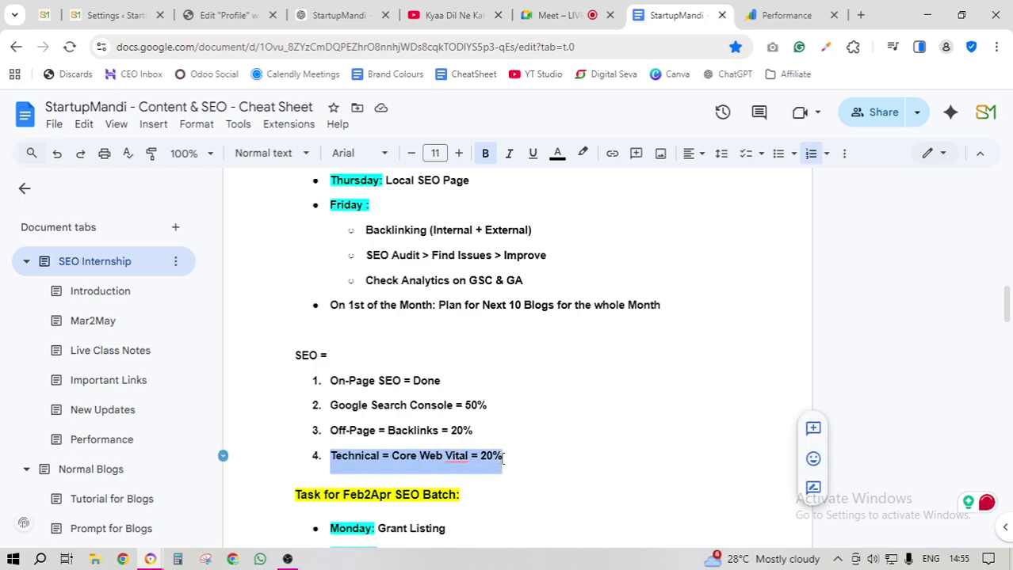
left_click_drag(441, 383, 324, 381)
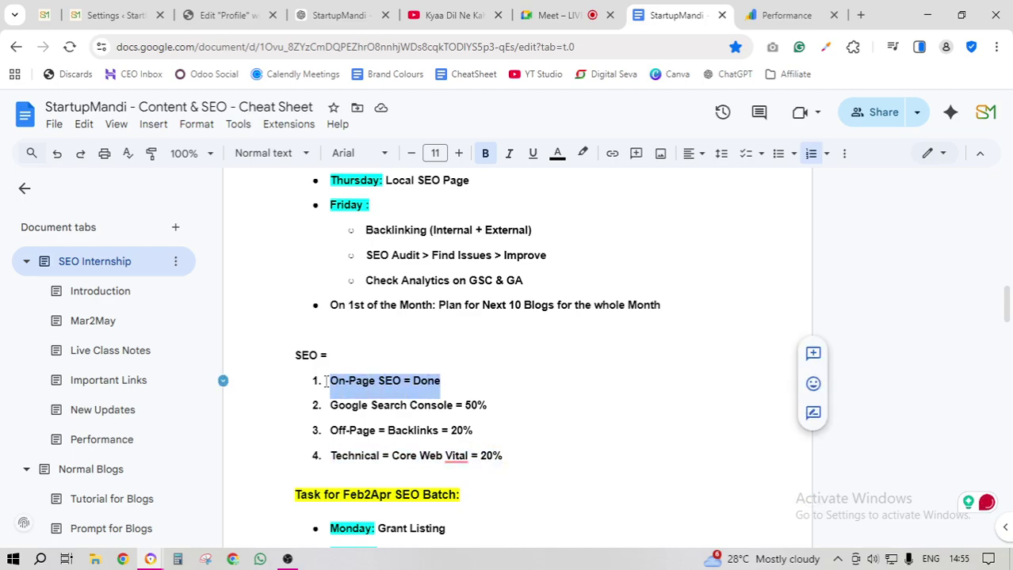
left_click_drag(478, 430, 333, 430)
left_click_drag(488, 405, 336, 405)
left_click(533, 411)
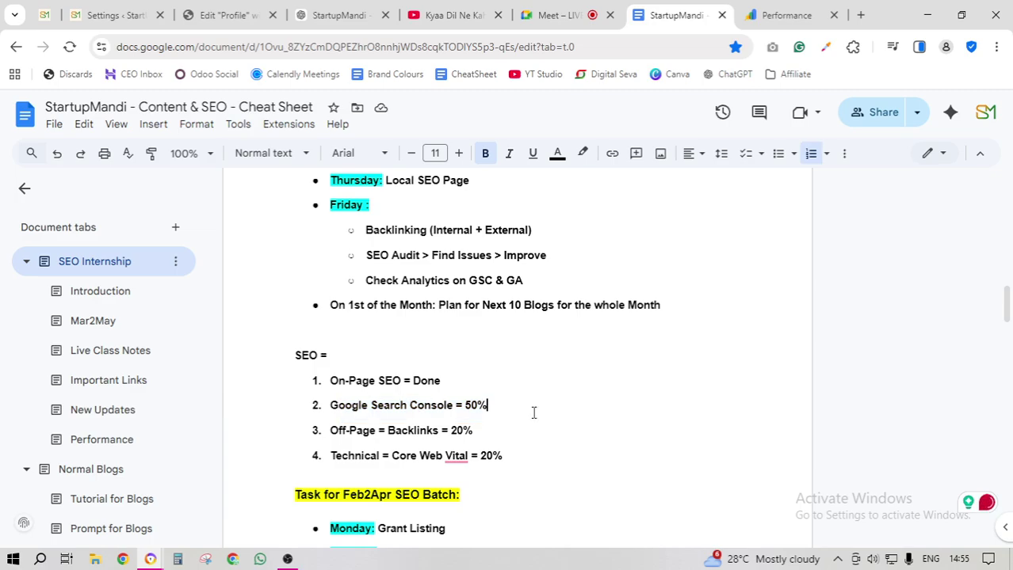
- Insert "Google Analytics =" as item three of the SEO list, directly below the Google Search Console item
key("Return")
type("Goo")
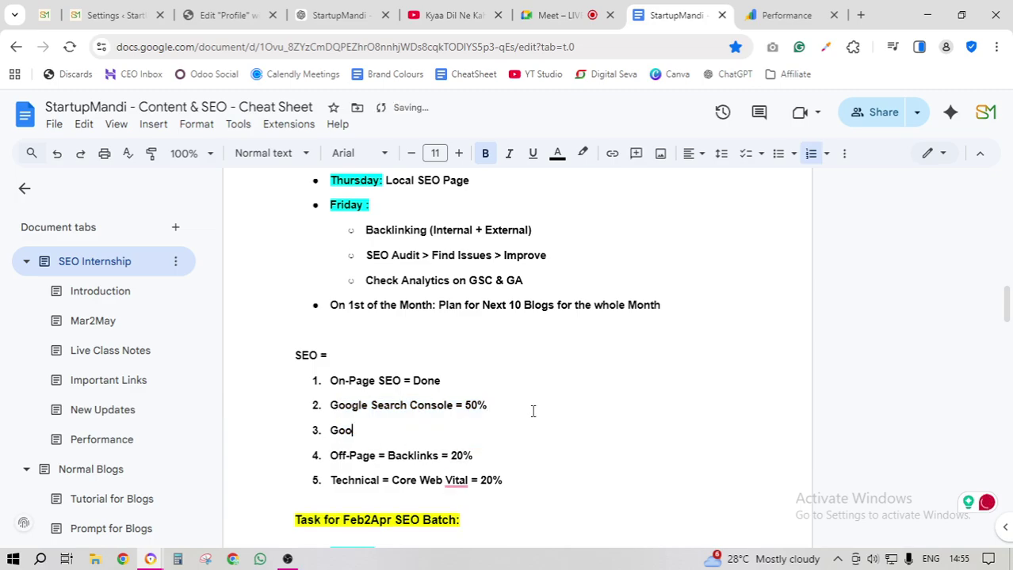
type("gle Analytics")
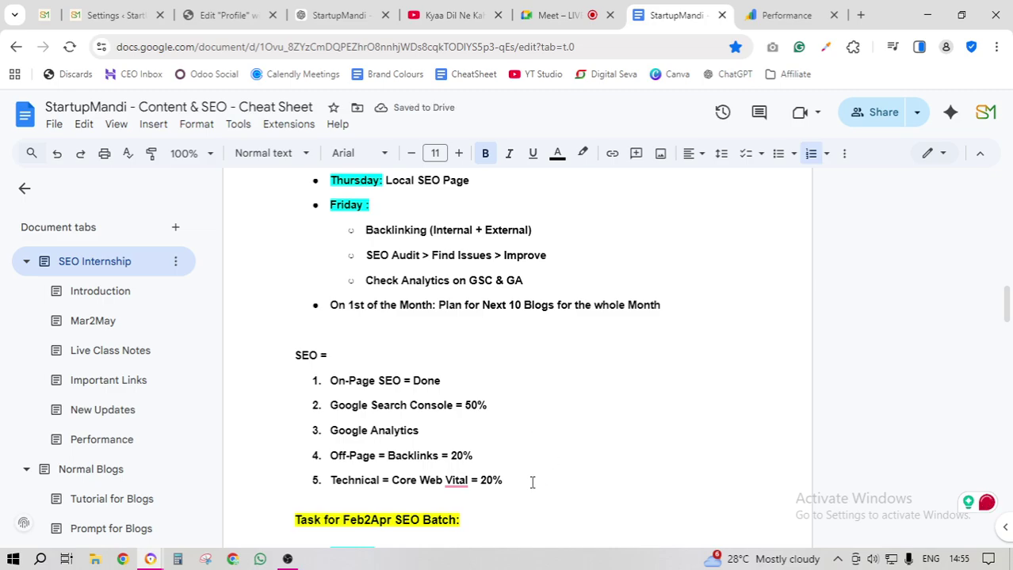
left_click_drag(522, 480, 322, 476)
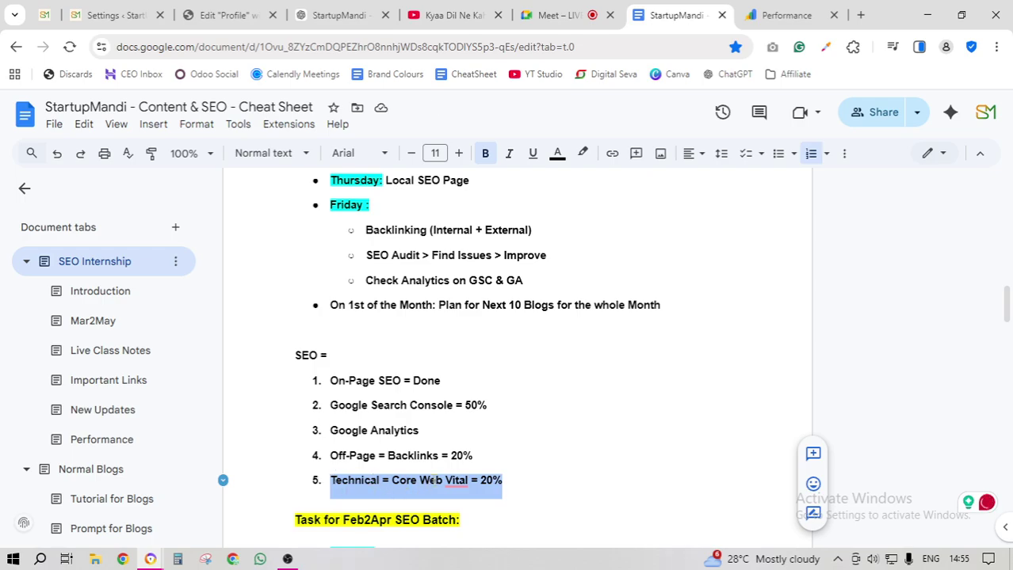
left_click(520, 472)
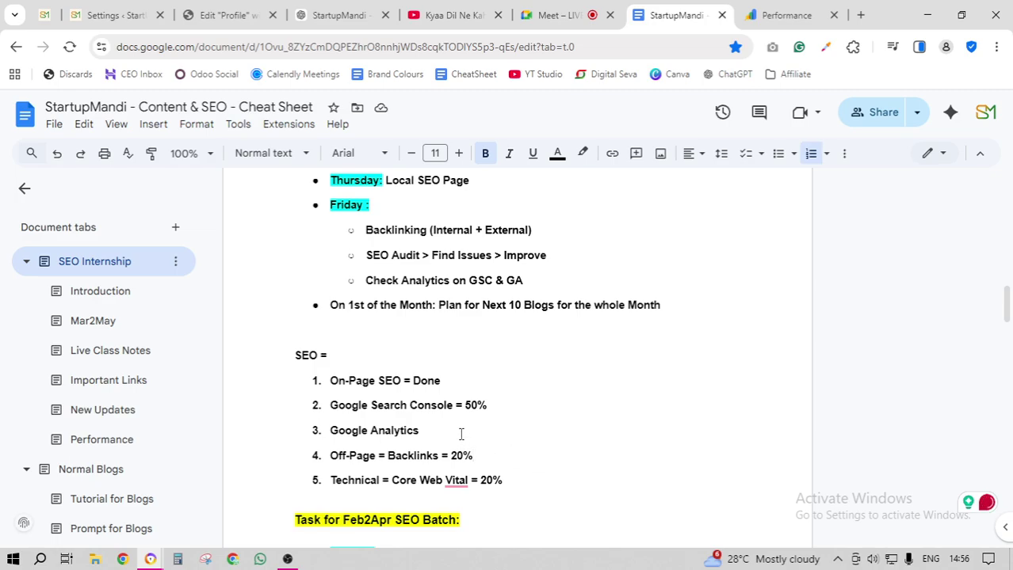
type("=")
left_click_drag(491, 405, 327, 407)
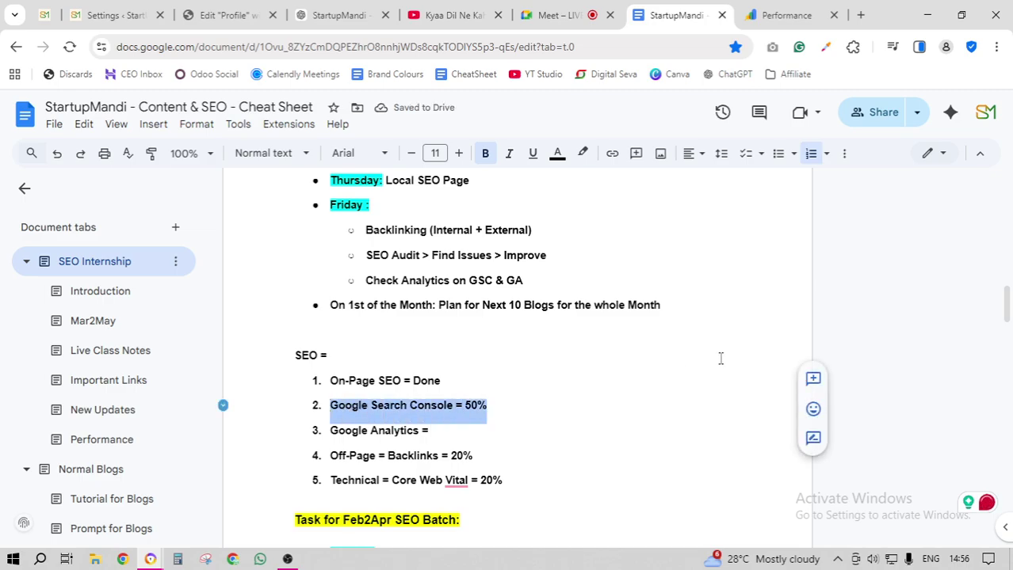
- Look through the document's tab list, from the blog and listing tabs down to the SMM Internship section
scroll(144, 351, "down", 3)
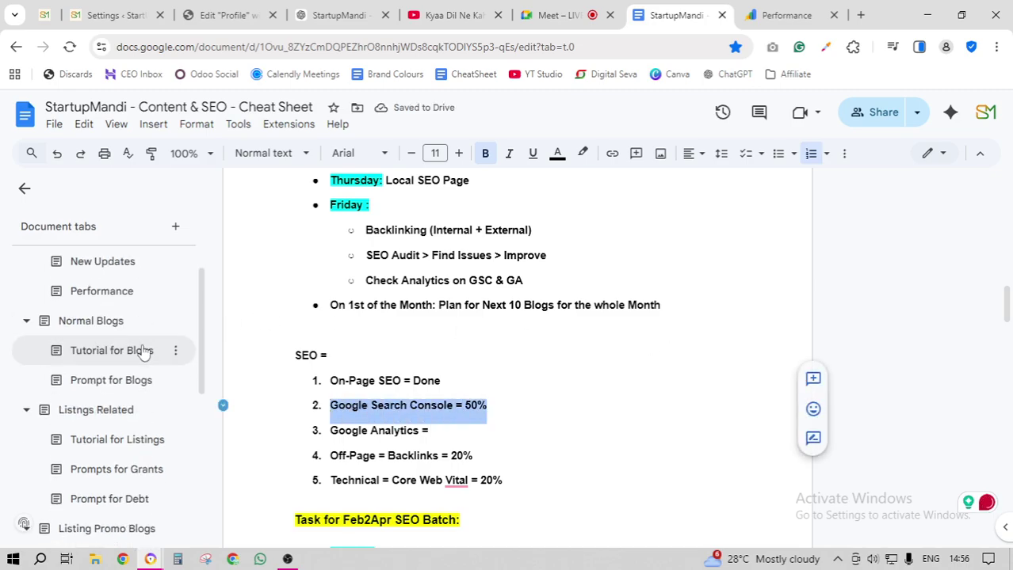
scroll(143, 351, "down", 2)
scroll(143, 351, "down", 4)
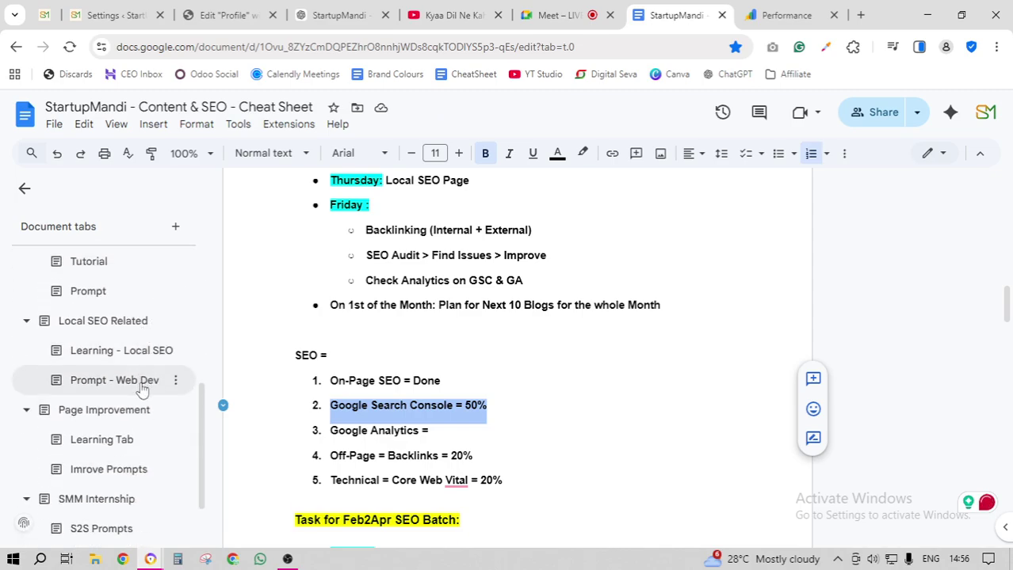
scroll(143, 385, "up", 9)
scroll(141, 388, "down", 5)
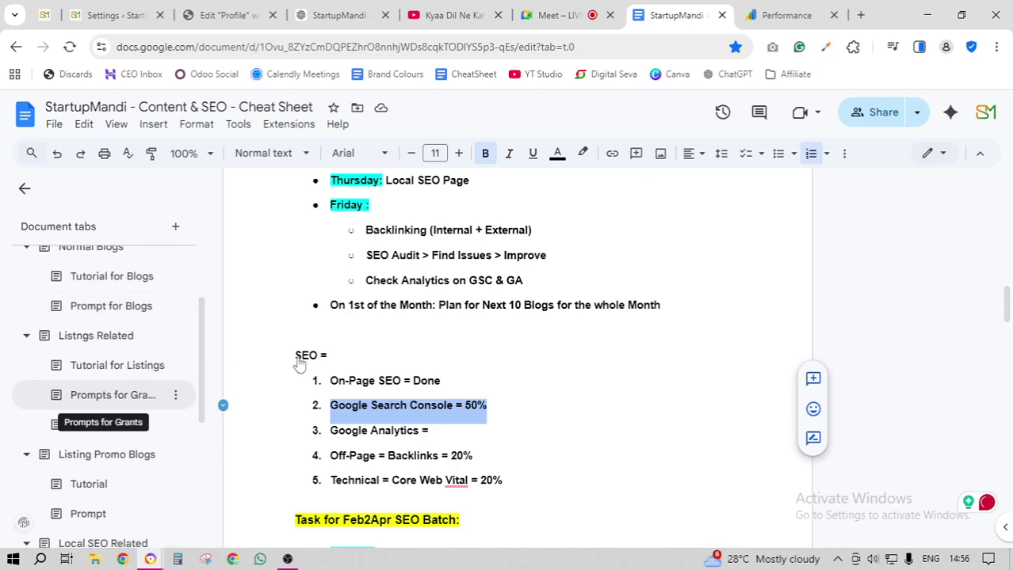
- Switch to the Google Meet call and mute the host's microphone
key("ctrl+shift+Tab")
left_click(467, 503)
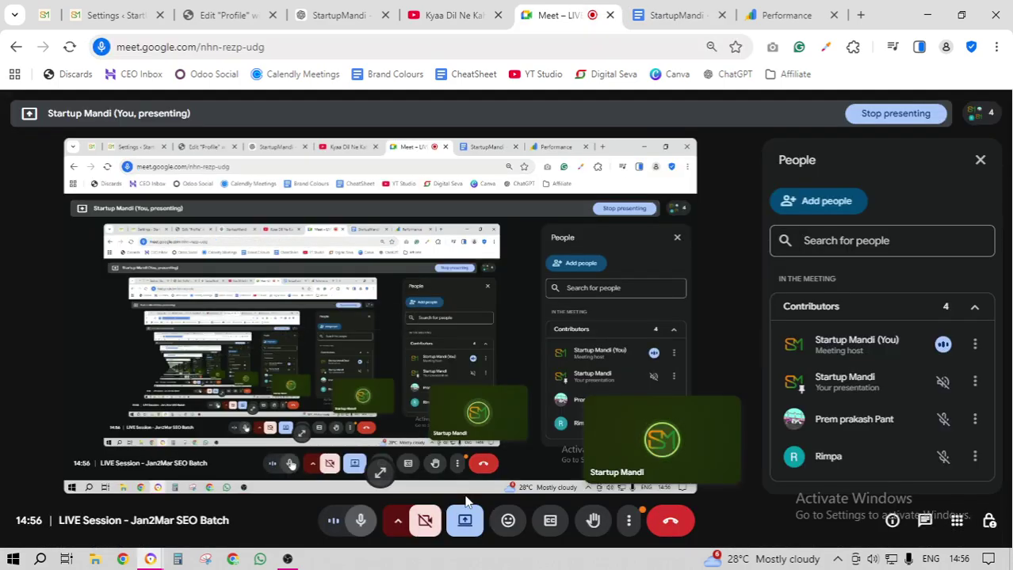
left_click(361, 520)
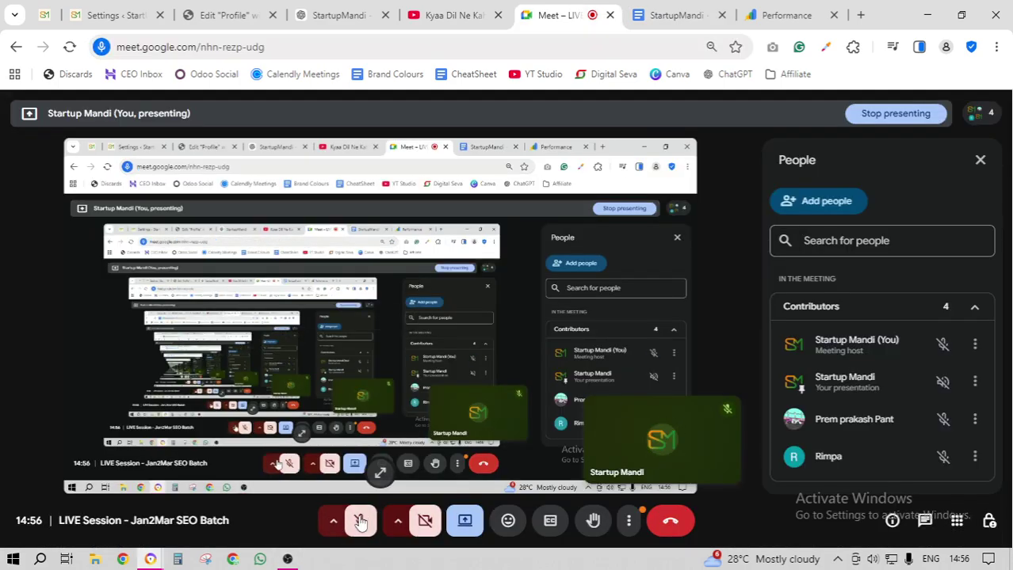
left_click(360, 522)
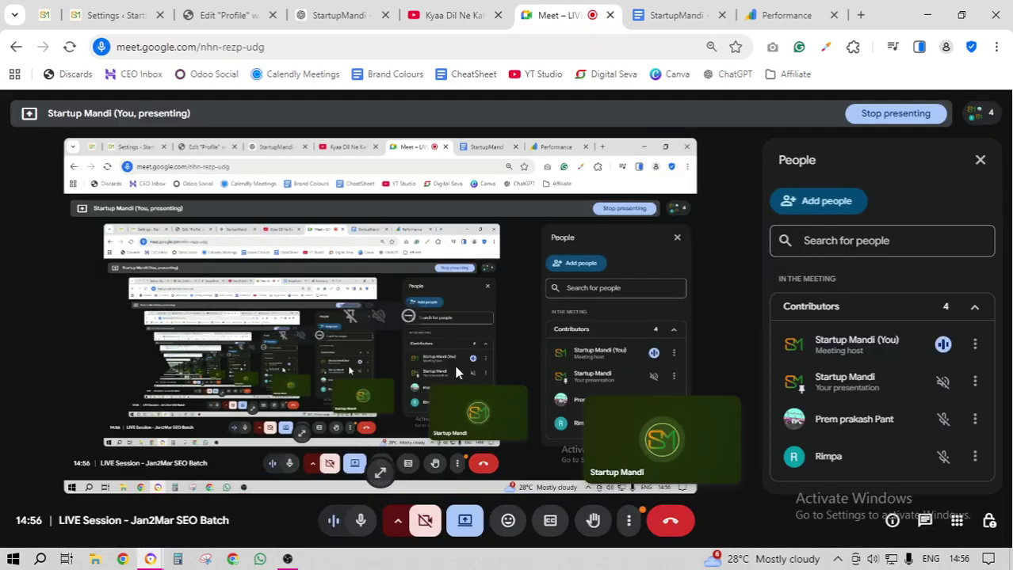
left_click(361, 521)
- Switch to OBS, unmute the Maono Mic and minimize the window, and turn the microphone back on in the Meet call
key("alt+Tab")
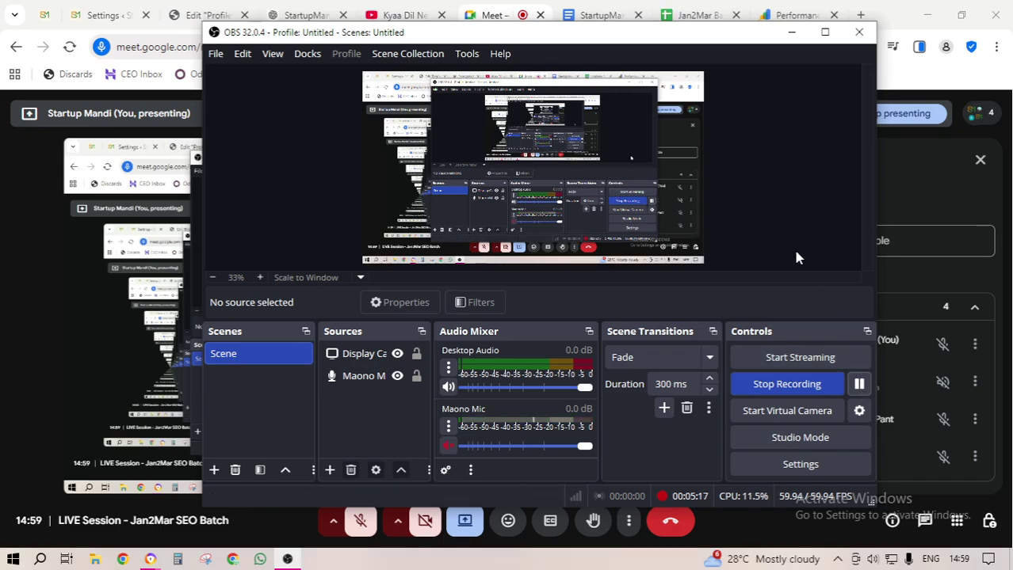
left_click(449, 447)
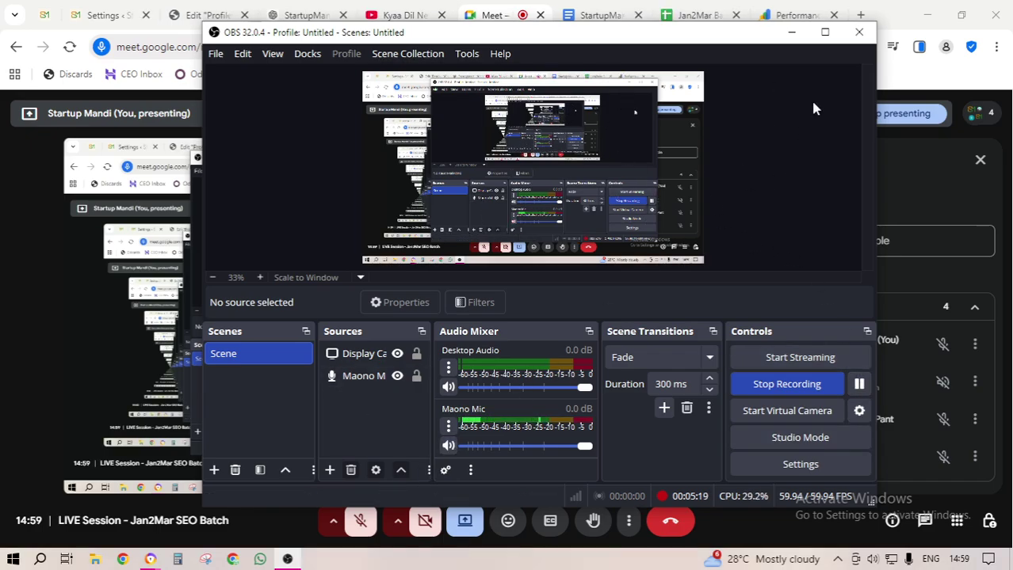
left_click(791, 33)
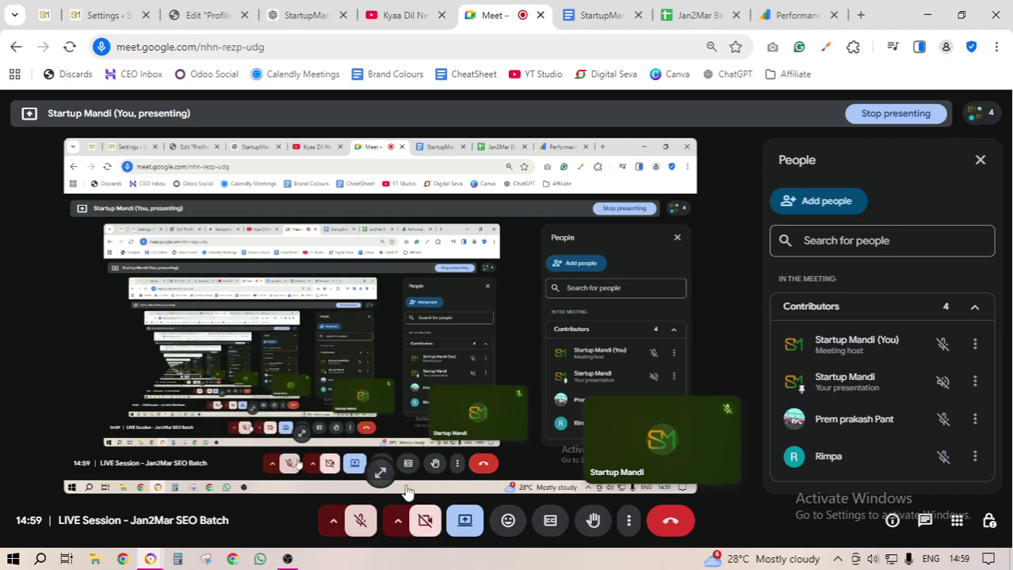
key("ctrl+d")
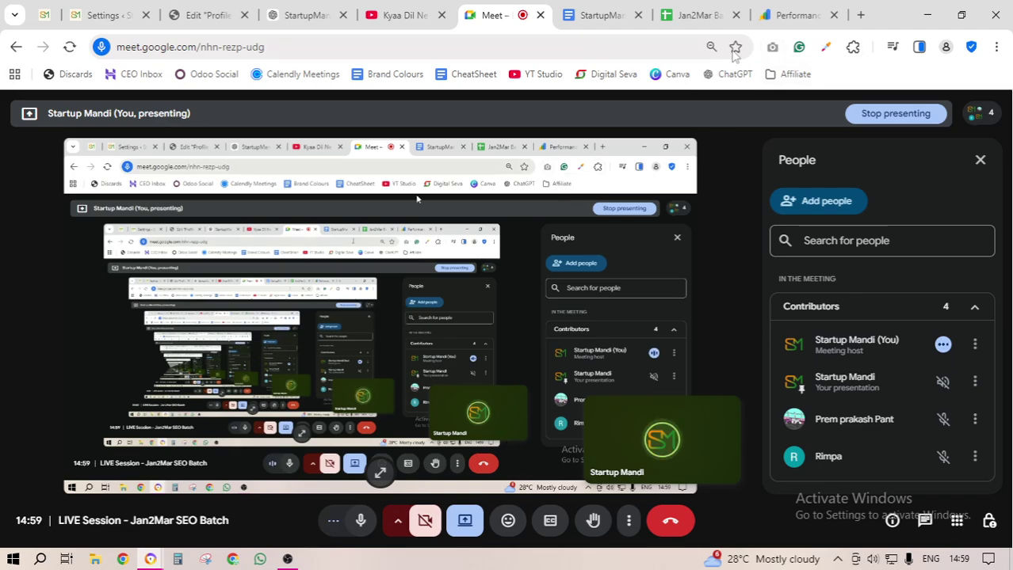
- In the Jan2Mar Batch SEO Performance spreadsheet, examine the first participant's sheet down to the total impressions and clicks
left_click(693, 10)
scroll(434, 356, "down", 3)
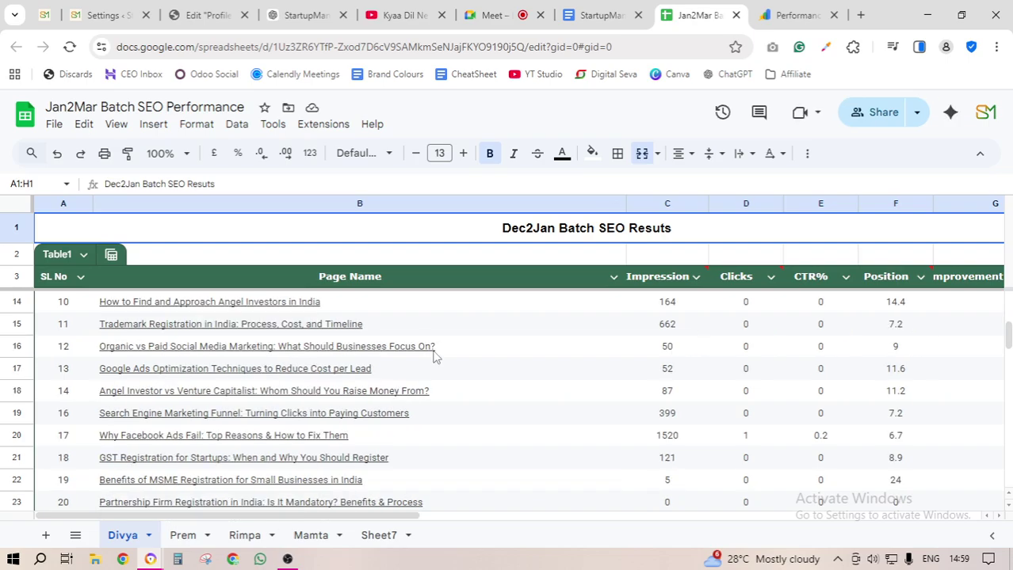
scroll(433, 357, "down", 2)
scroll(433, 357, "up", 5)
scroll(433, 357, "down", 4)
scroll(434, 356, "down", 3)
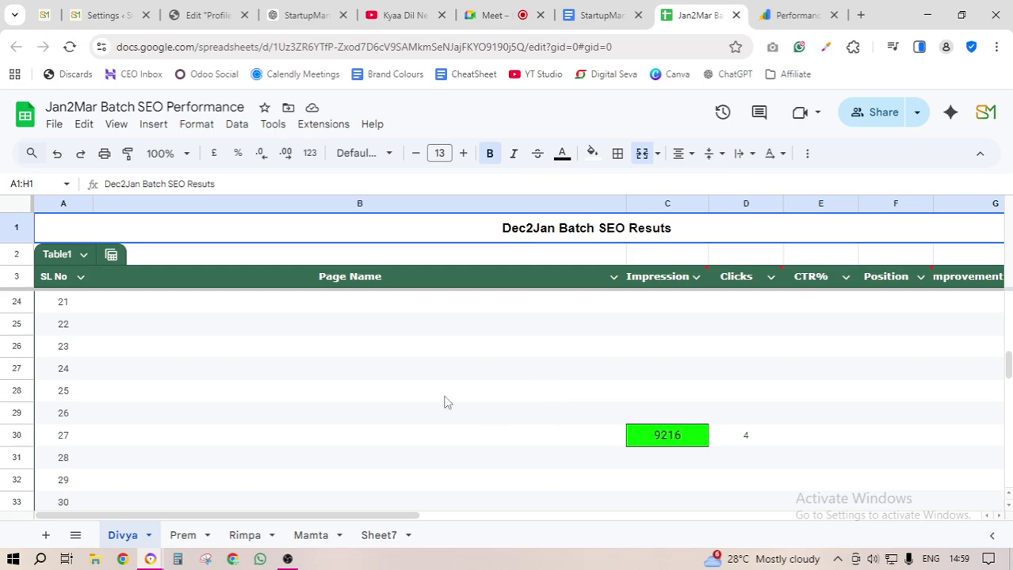
scroll(445, 402, "up", 1)
scroll(703, 414, "down", 1)
left_click(751, 438)
scroll(761, 388, "up", 7)
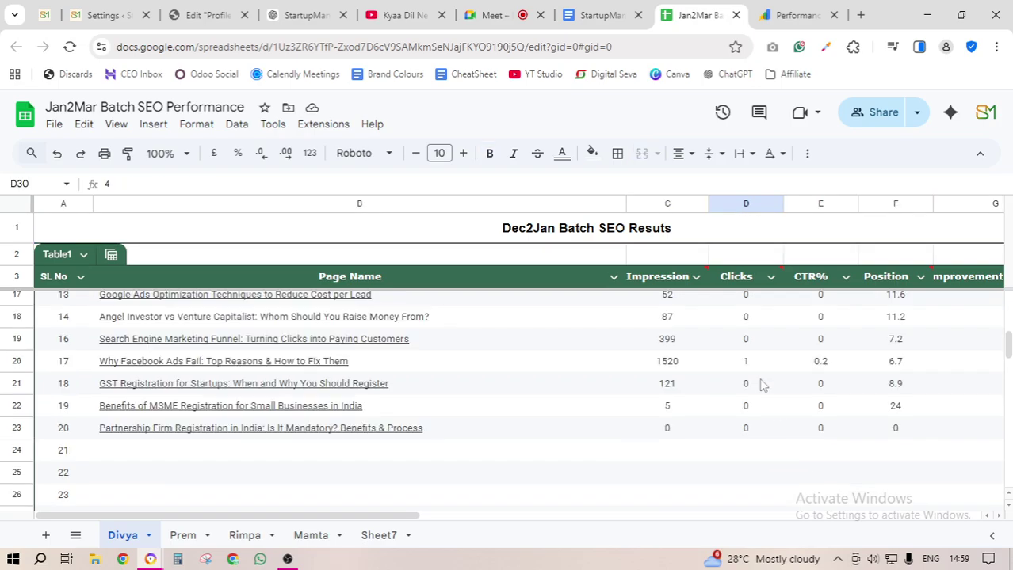
scroll(761, 386, "down", 7)
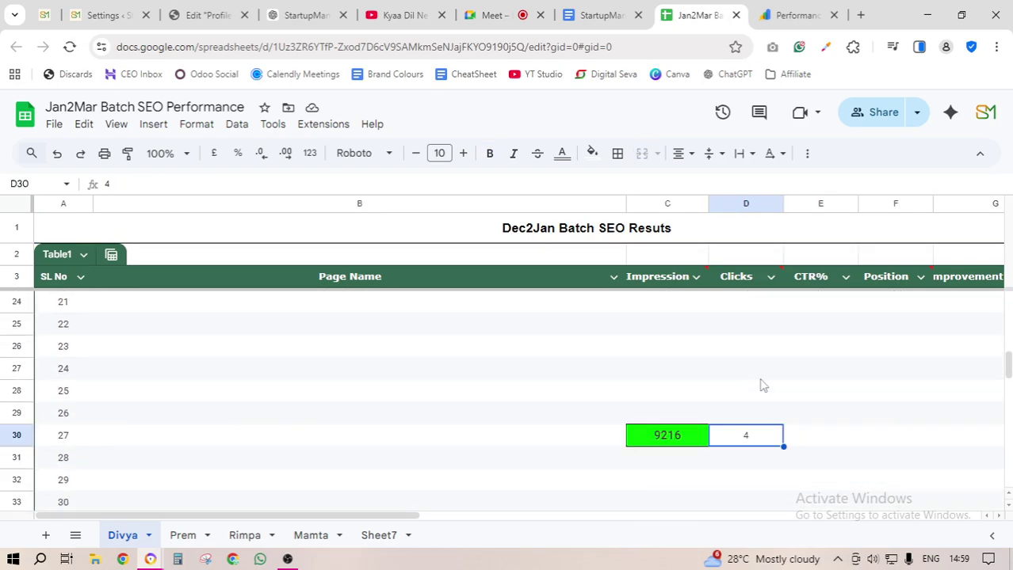
- Examine the second participant's sheet, including its page results and the impression total in D14, and check the Meet call
left_click(182, 537)
scroll(562, 371, "down", 15)
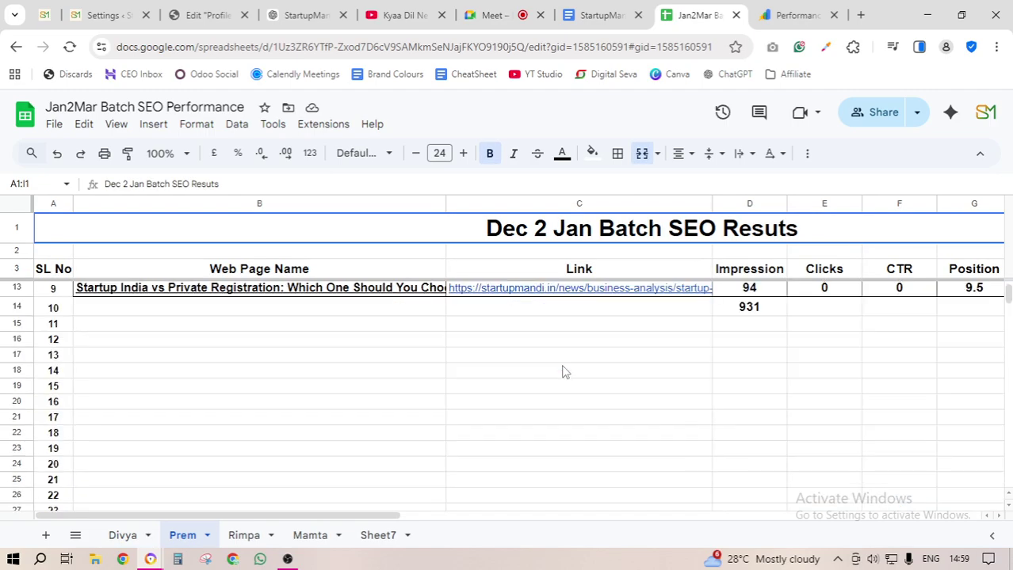
scroll(638, 419, "up", 15)
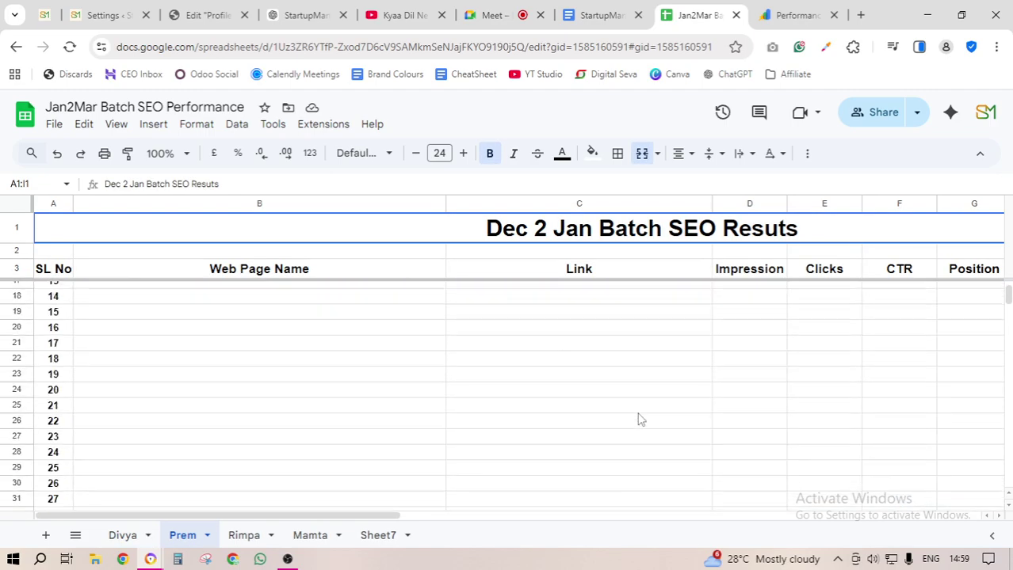
scroll(639, 420, "down", 1)
scroll(638, 420, "down", 1)
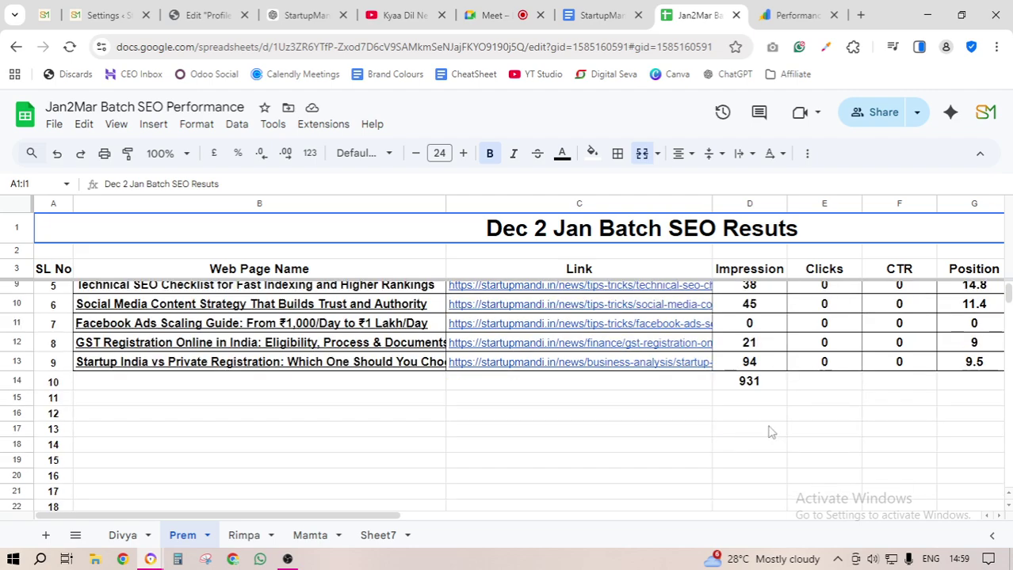
left_click(759, 384)
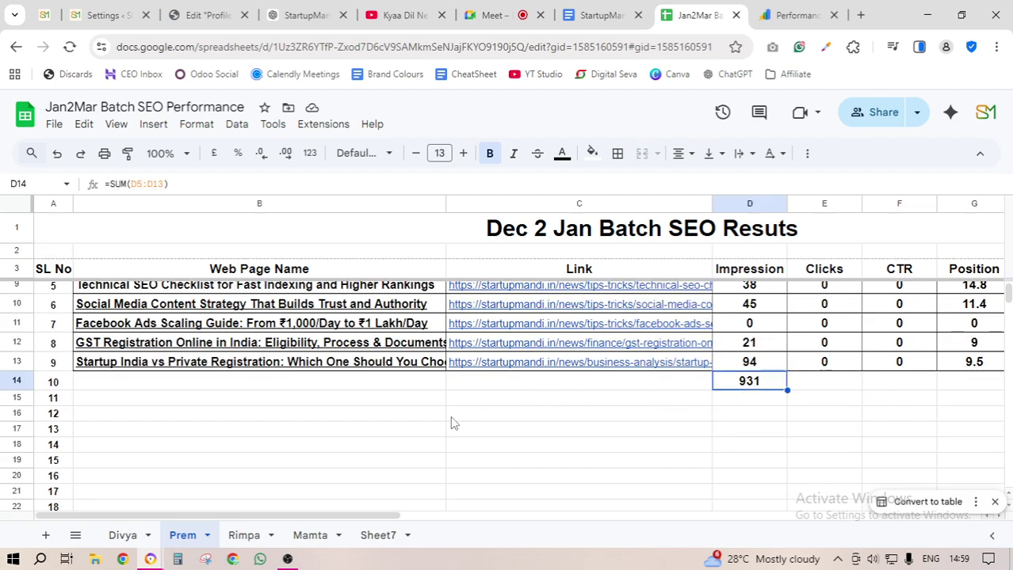
scroll(450, 416, "up", 2)
scroll(450, 416, "down", 3)
scroll(450, 416, "up", 2)
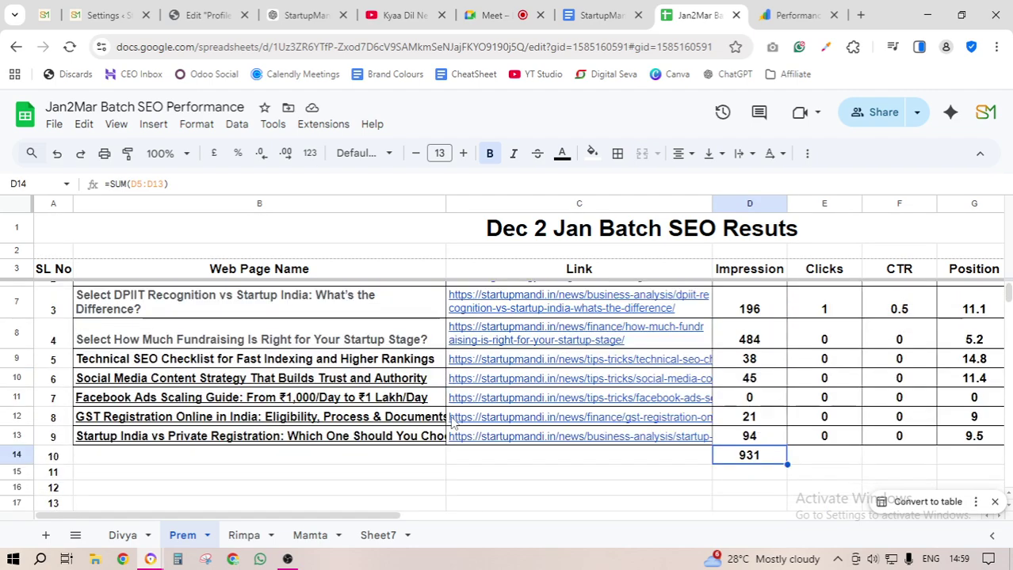
left_click(487, 15)
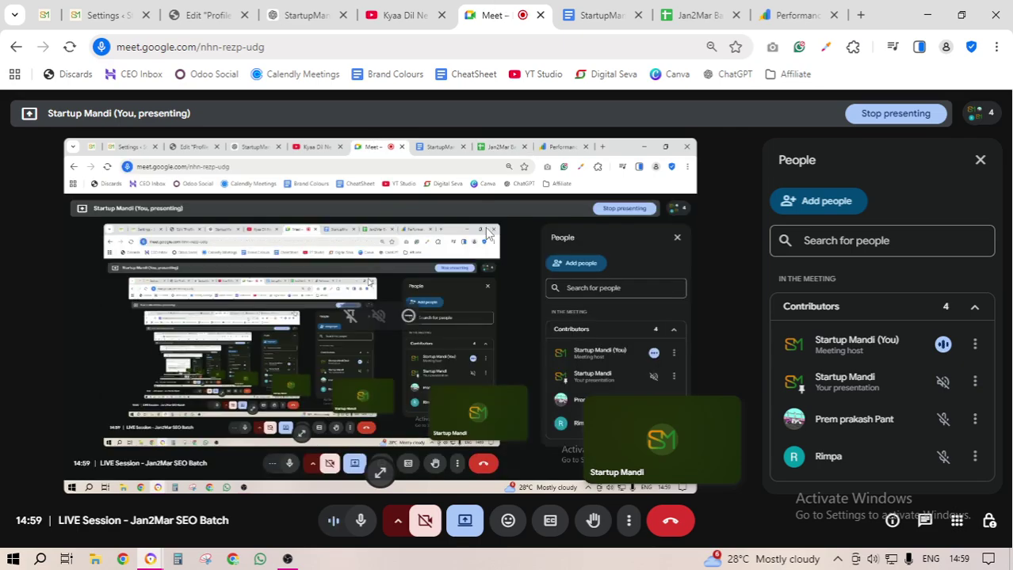
- Back in the performance spreadsheet, examine the third participant's impressions, clicks, CTR and position columns down to the totals in row 35
left_click(709, 15)
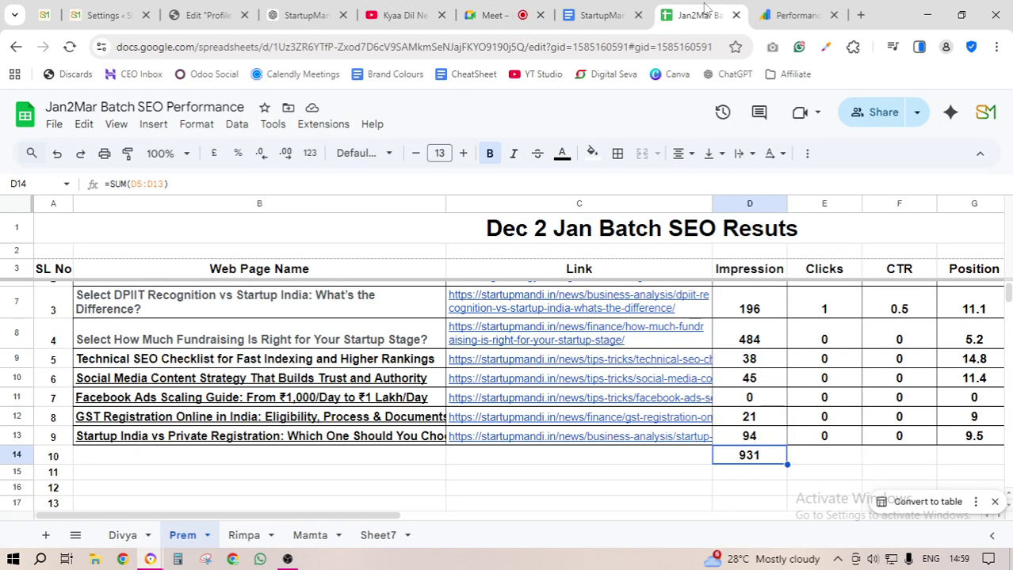
left_click(245, 536)
scroll(340, 475, "down", 3)
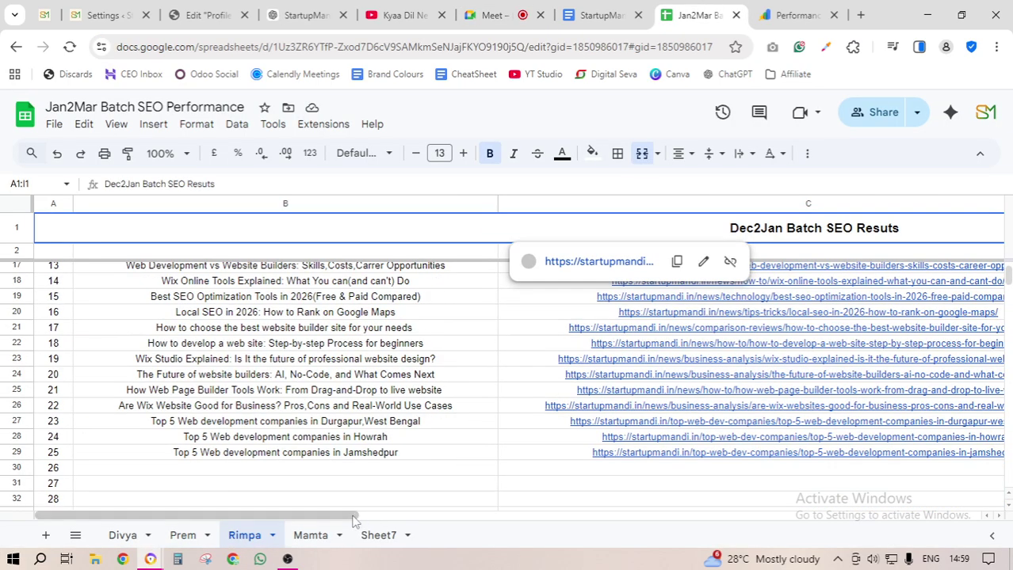
left_click_drag(354, 520, 599, 503)
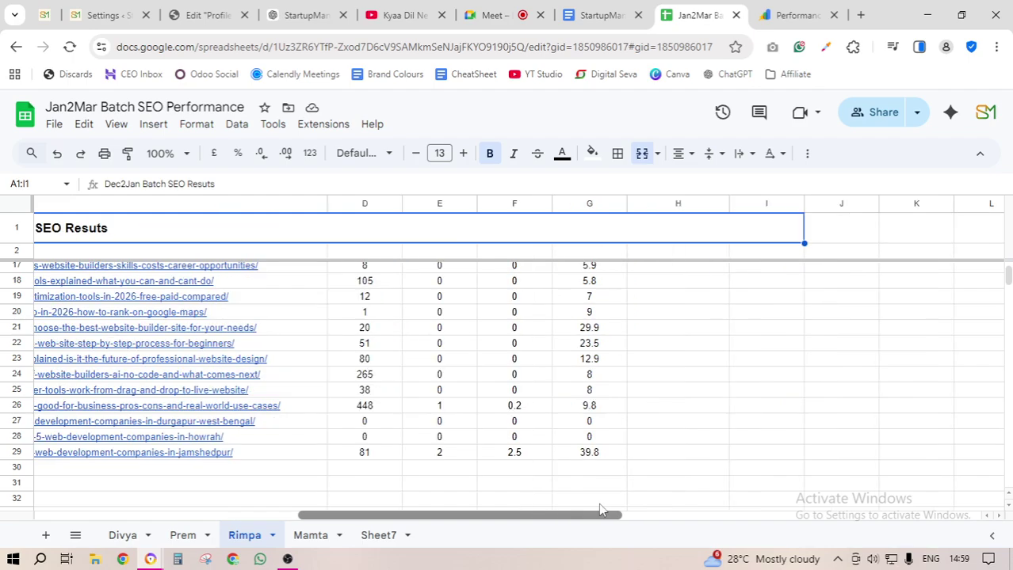
scroll(458, 442, "down", 3)
scroll(458, 442, "down", 2)
scroll(457, 442, "up", 2)
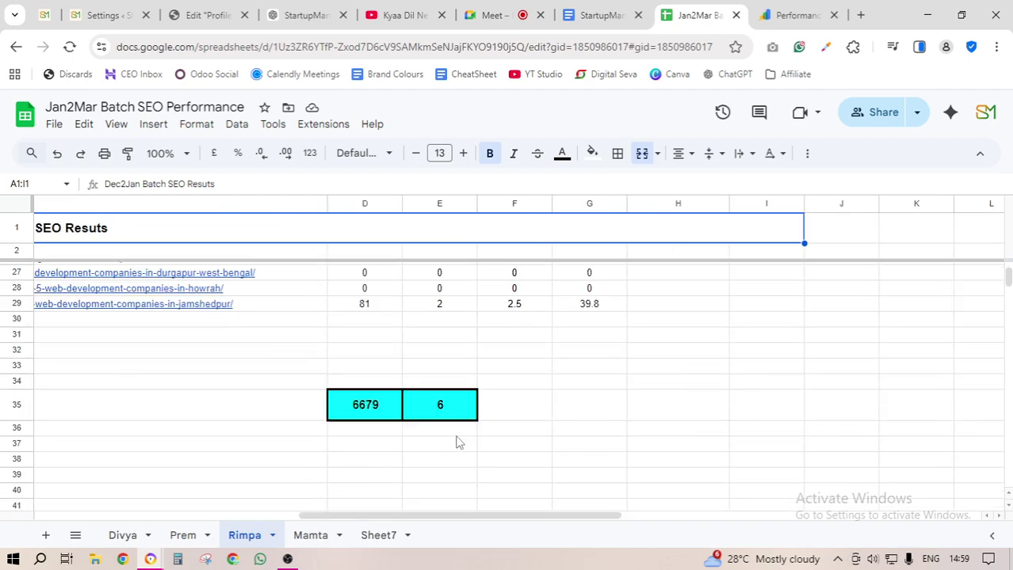
scroll(458, 442, "up", 2)
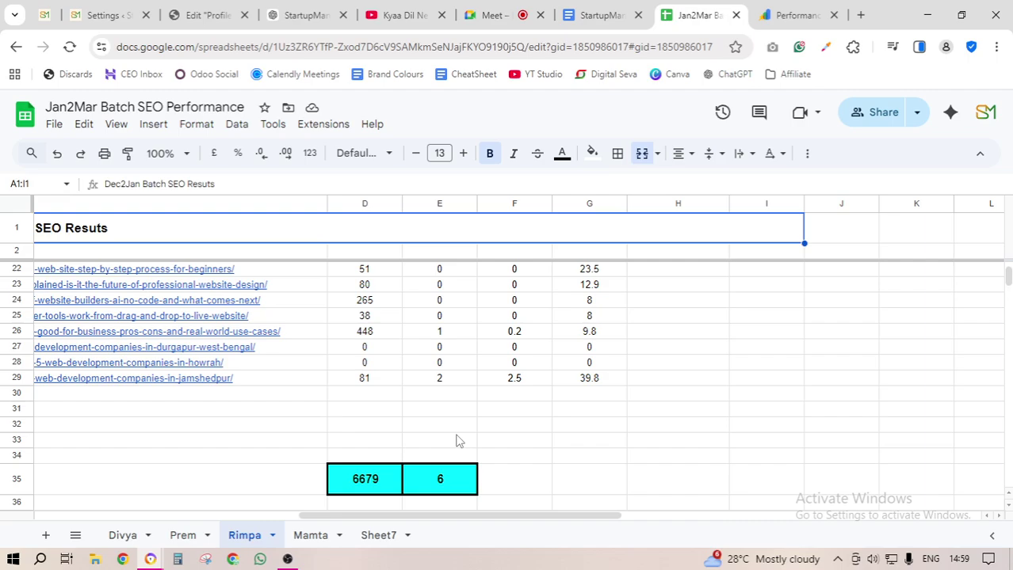
scroll(547, 392, "up", 7)
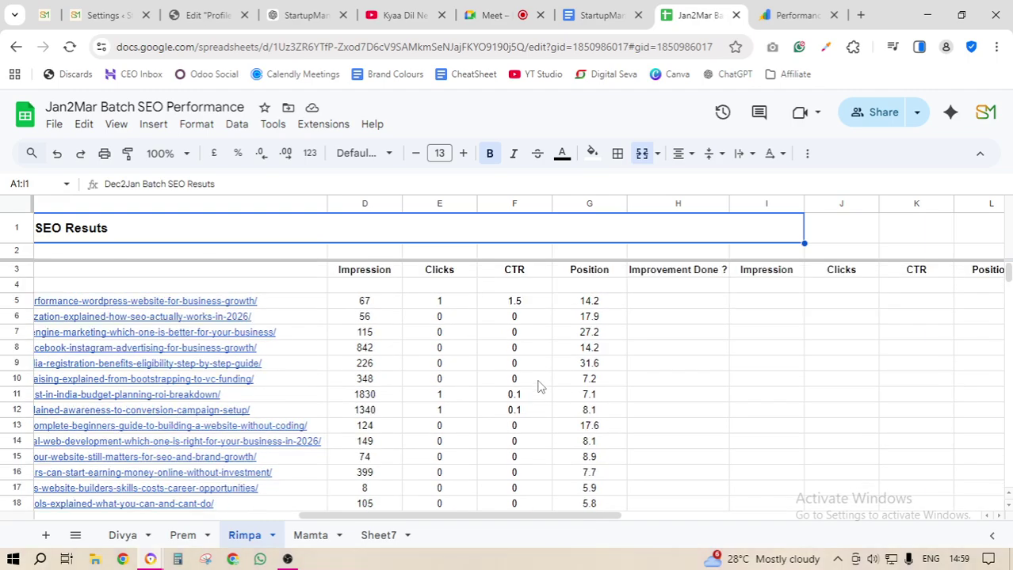
scroll(537, 386, "down", 7)
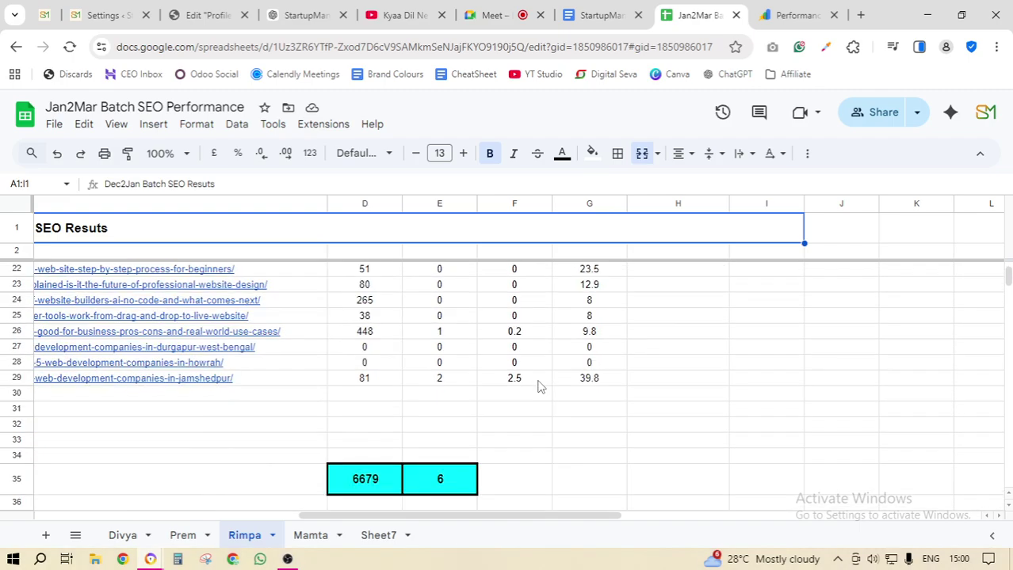
scroll(538, 386, "up", 7)
- Review the fourth participant's blog results in the performance spreadsheet and return to the Meet call
left_click(307, 534)
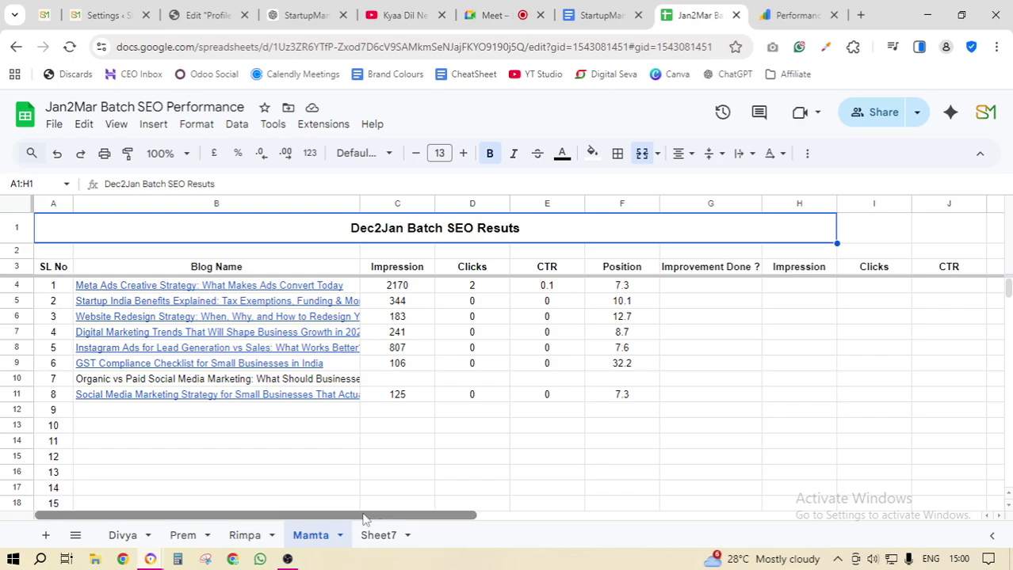
left_click_drag(363, 518, 378, 504)
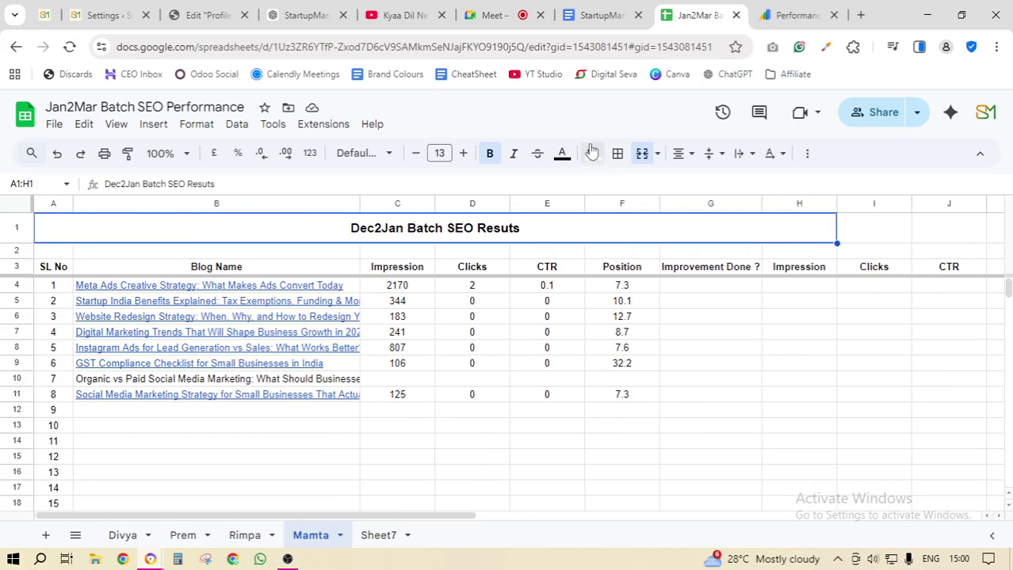
left_click(496, 15)
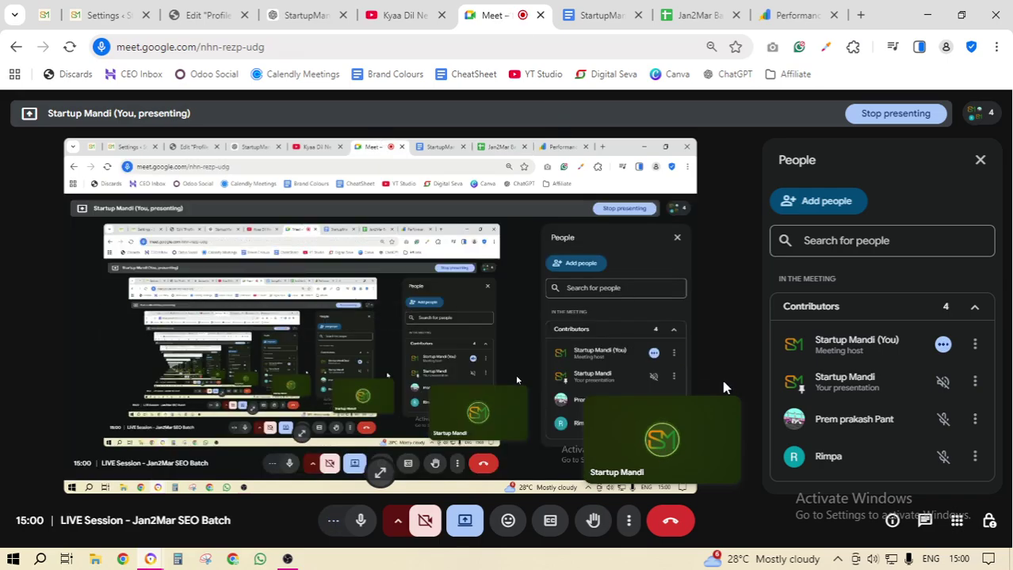
- Recheck the fourth participant's blog results in the performance spreadsheet and go back to the Meet call
left_click(696, 15)
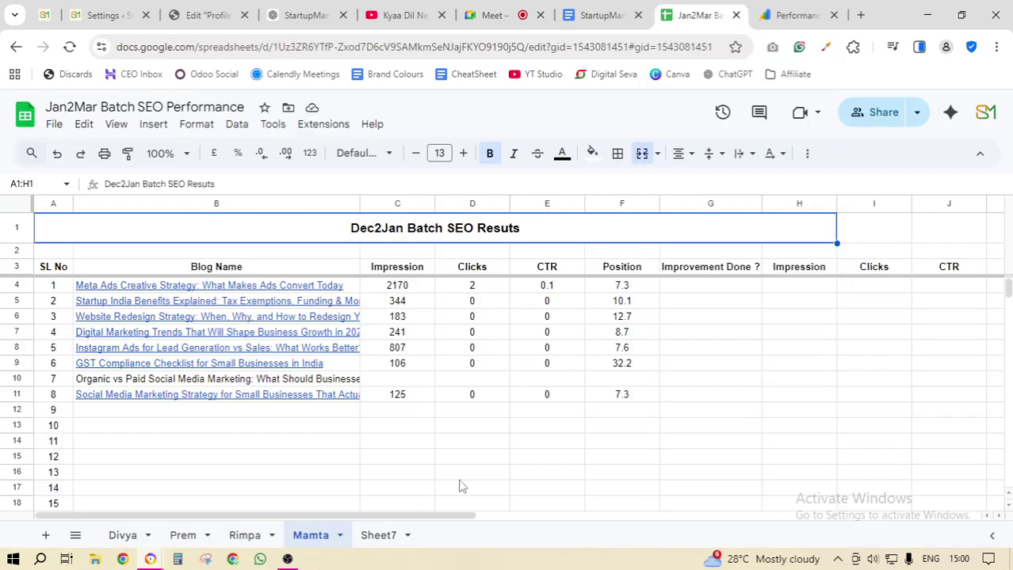
left_click(499, 17)
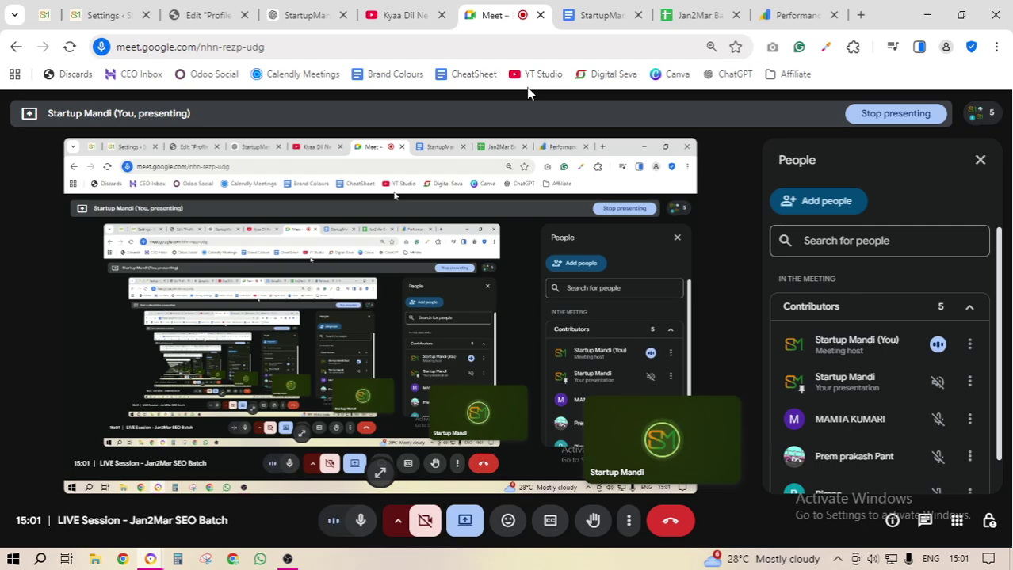
- Search Google for "google search central" in a new tab and open the site's SEO Starter Guide from Get started
left_click(860, 15)
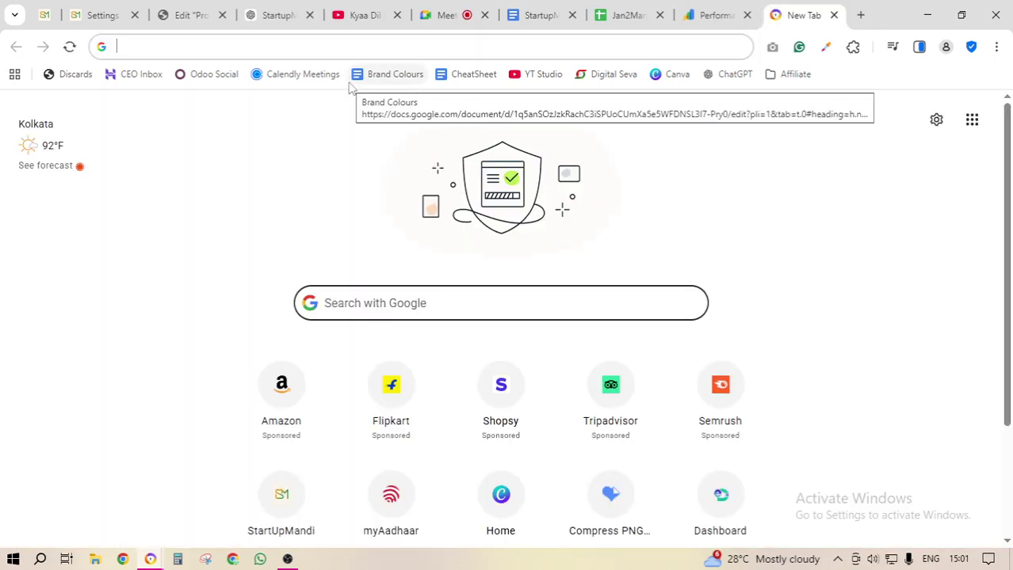
type("se")
key("BackSpace")
key("BackSpace")
key("BackSpace")
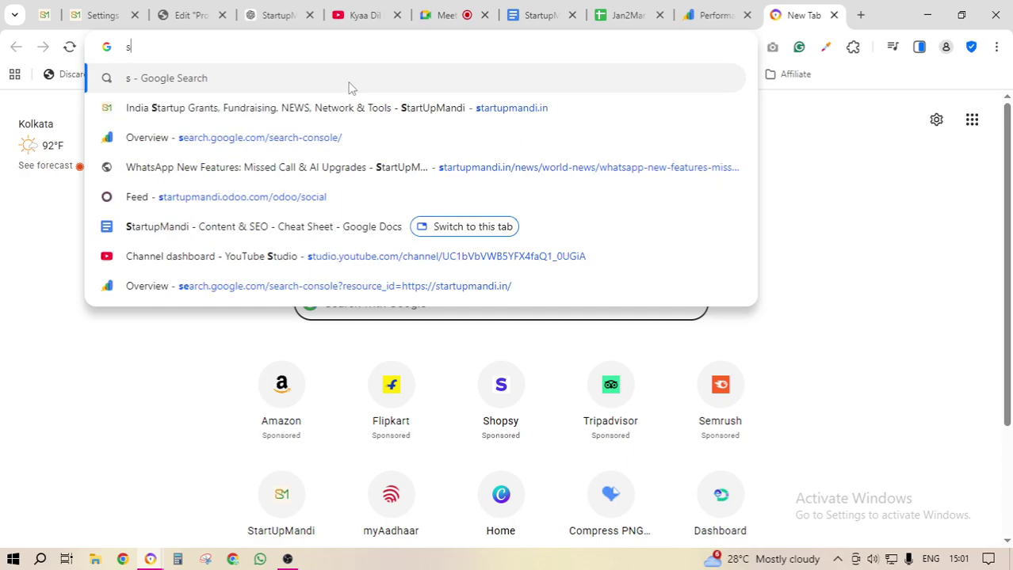
type("goo")
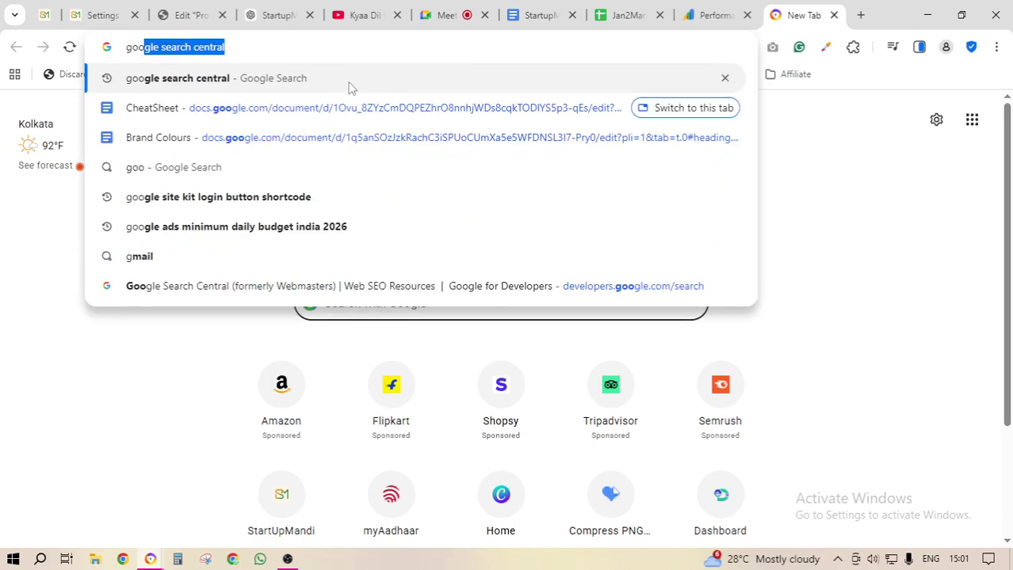
left_click(240, 82)
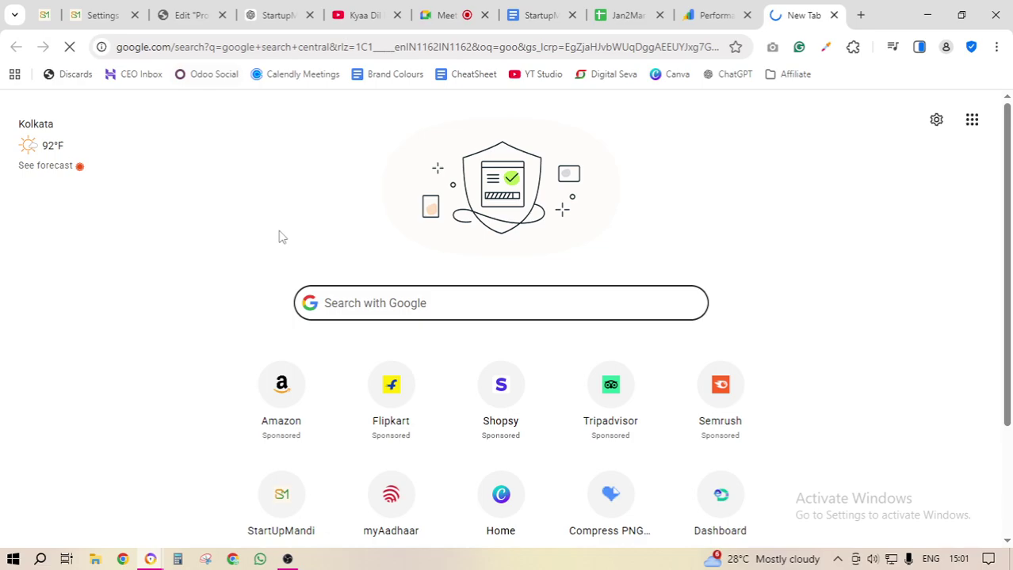
left_click(263, 260)
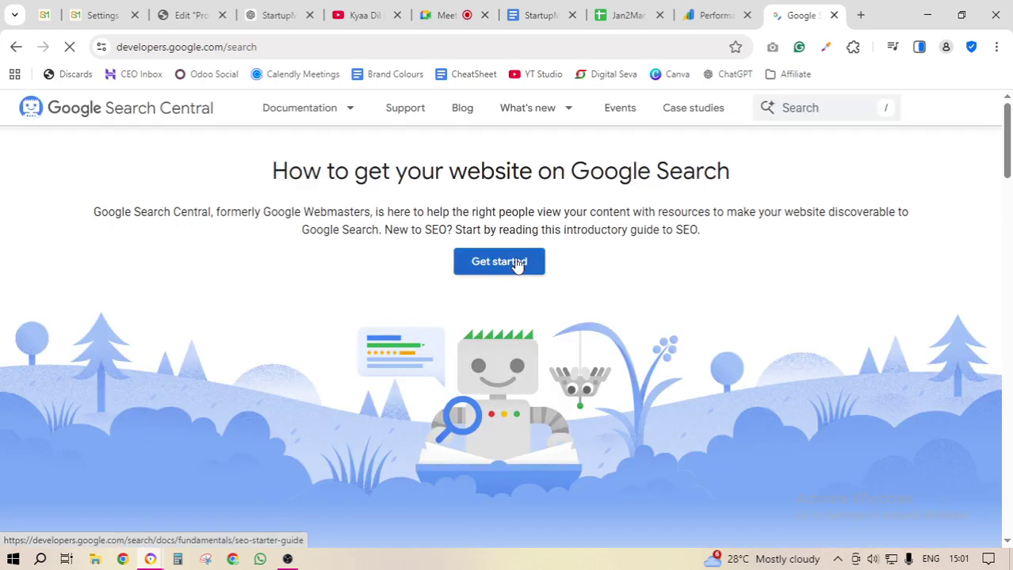
left_click(499, 261)
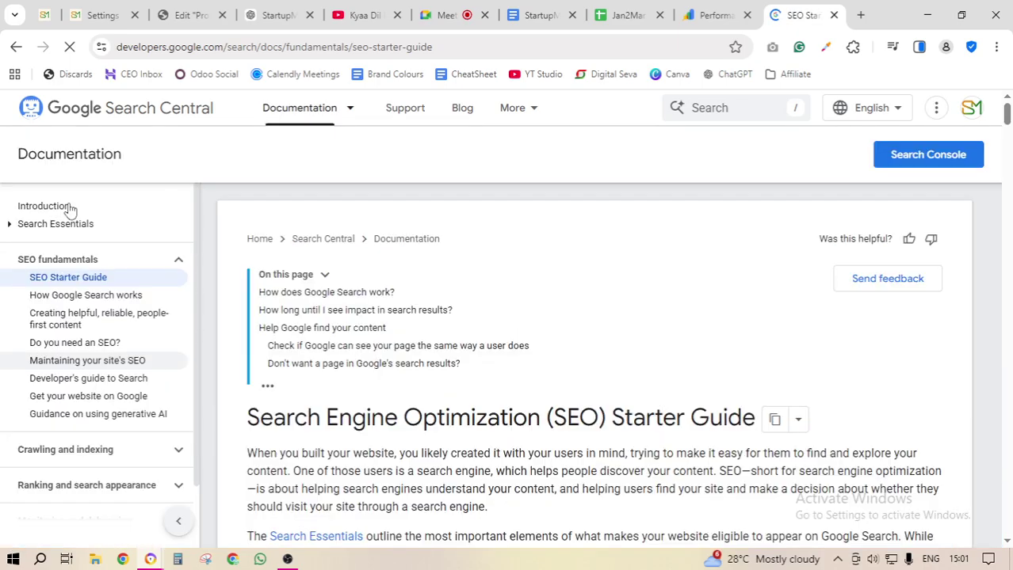
- Collapse SEO fundamentals in the documentation outline and examine the topics under Crawling and indexing and Ranking and search appearance
left_click(35, 260)
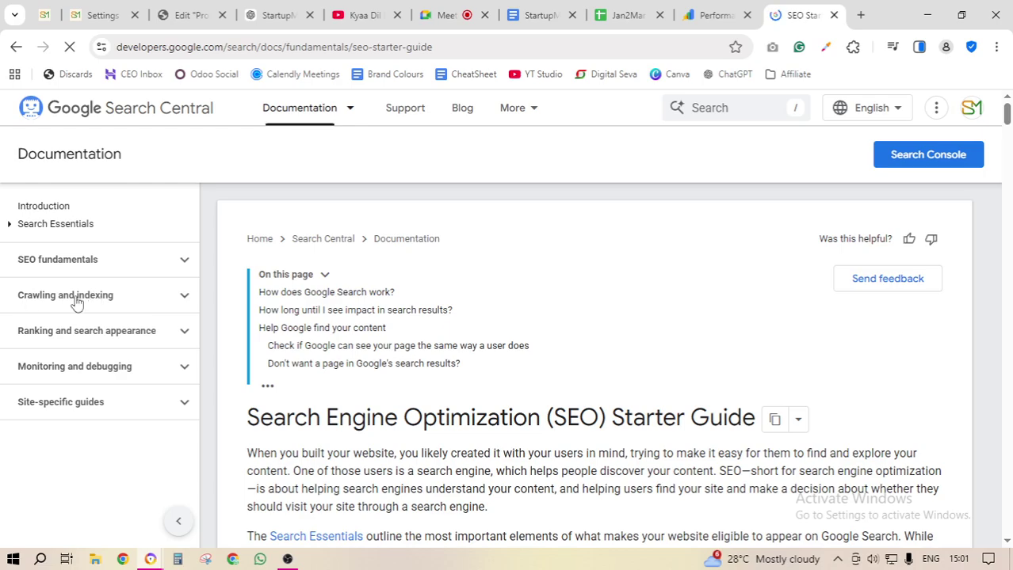
left_click(77, 301)
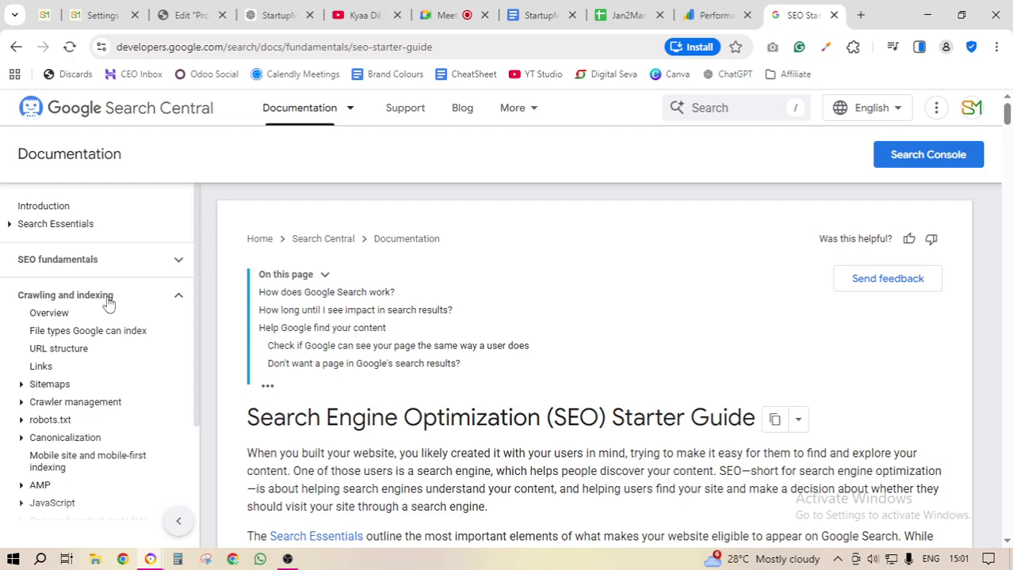
scroll(82, 315, "down", 1)
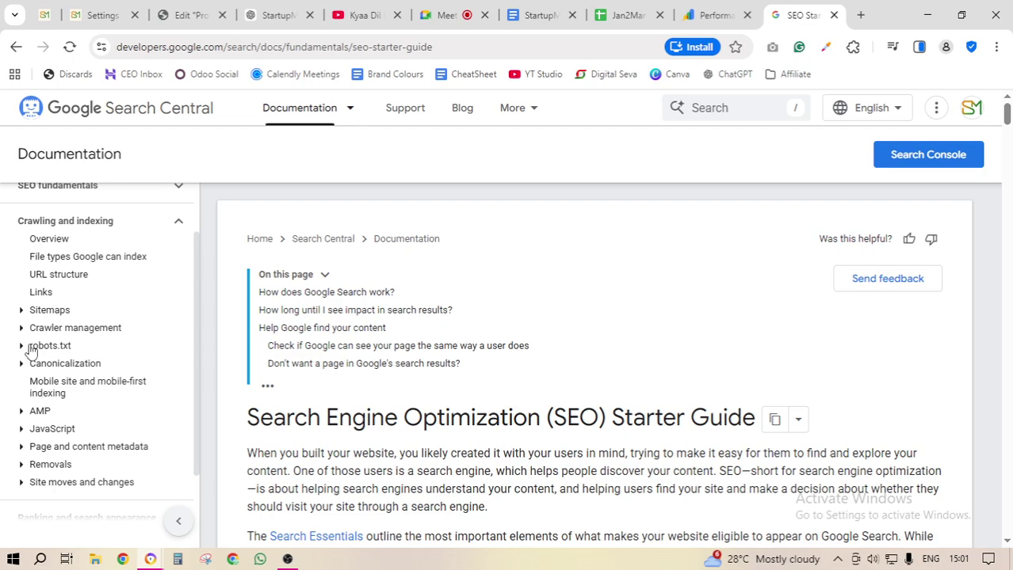
scroll(92, 418, "down", 2)
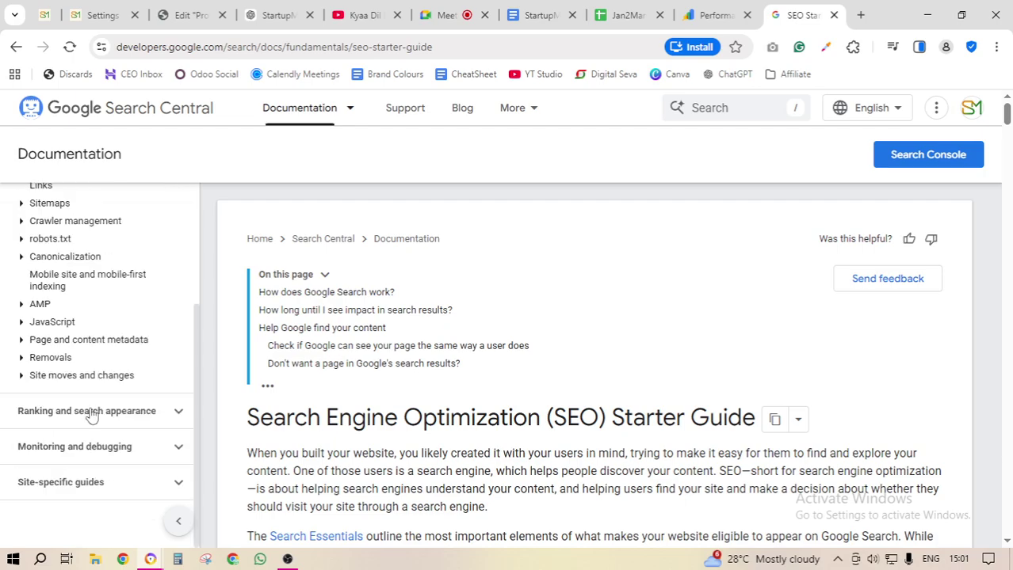
left_click(79, 412)
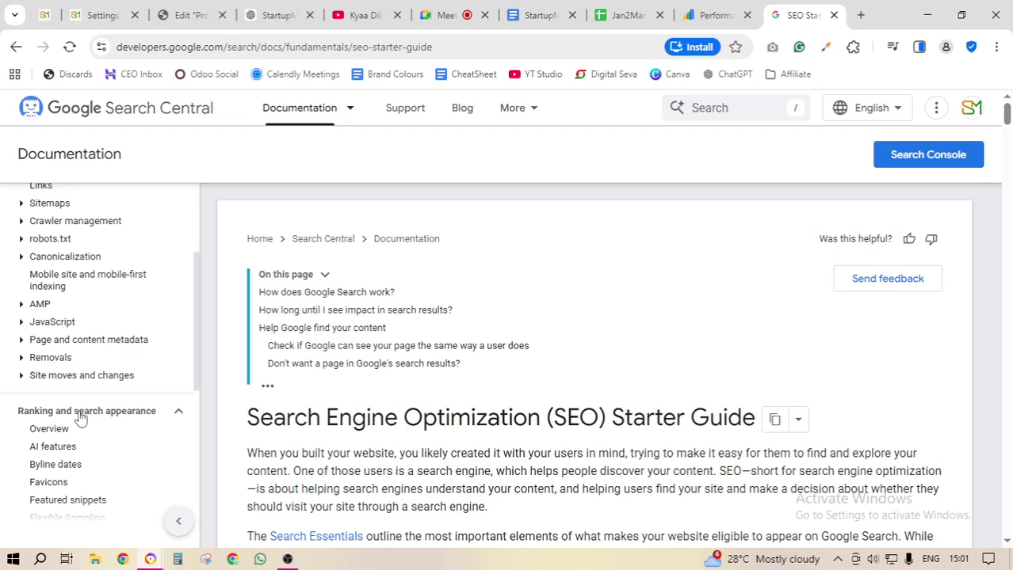
scroll(80, 418, "down", 2)
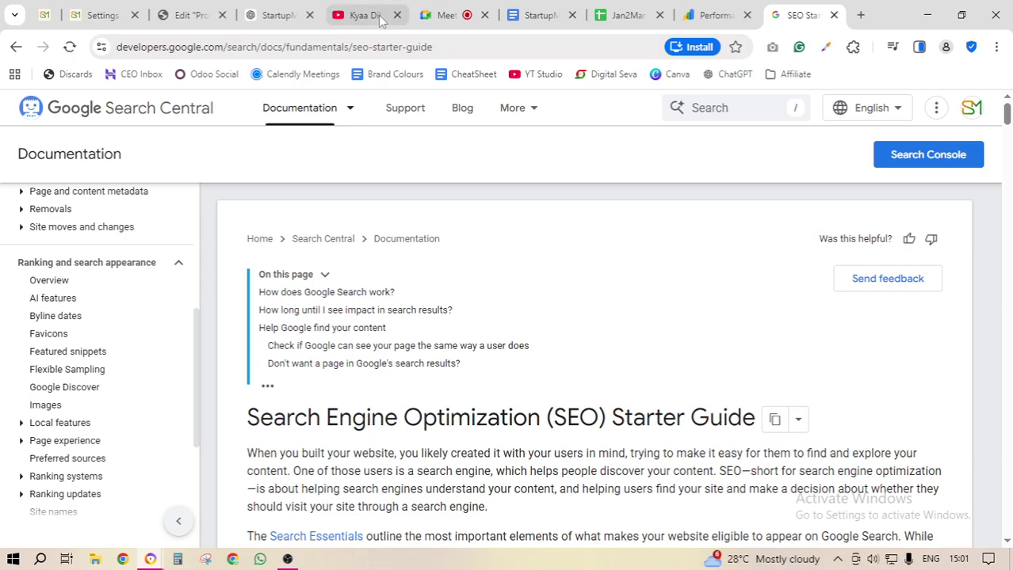
- In the performance spreadsheet, examine the third participant's page impressions in D5, D6, D15 and D17 and the clicks in E16
left_click(622, 15)
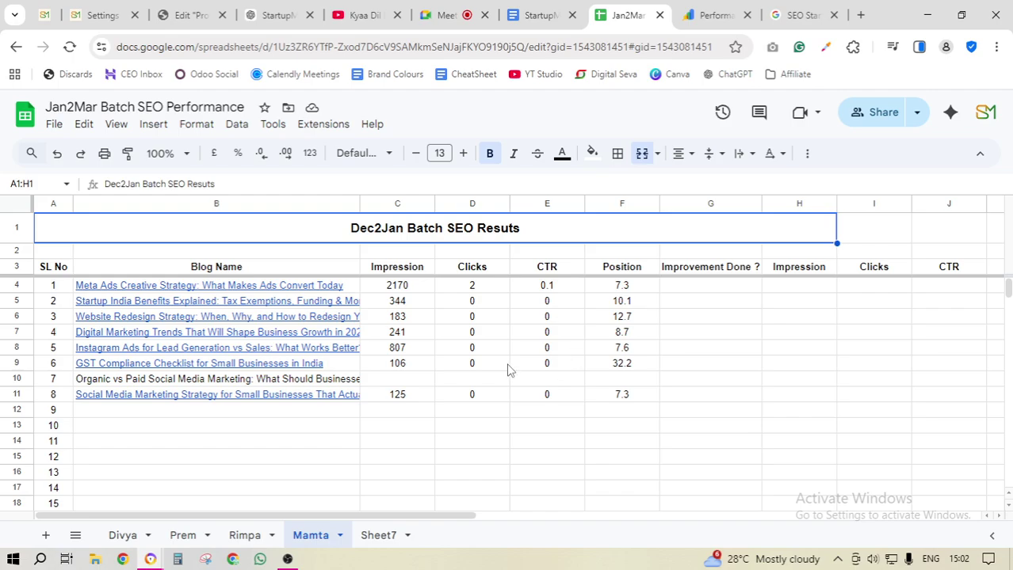
left_click(244, 536)
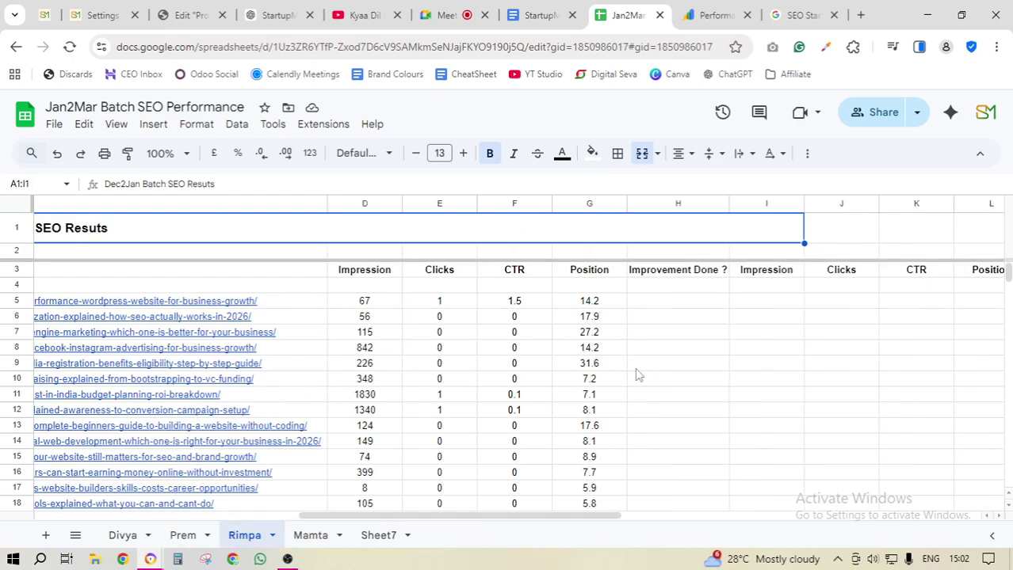
left_click(377, 303)
left_click(376, 320)
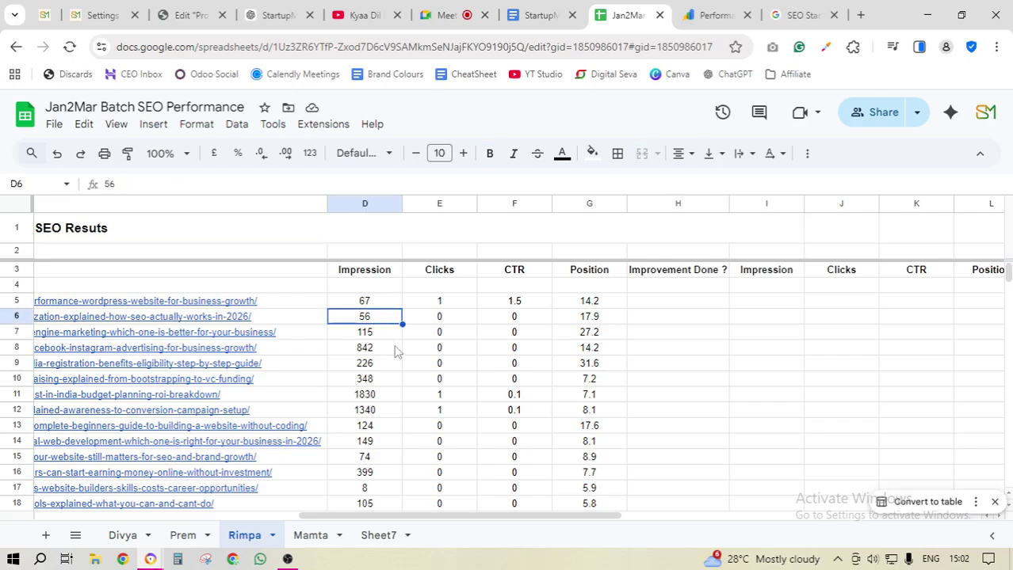
left_click(386, 460)
left_click(381, 492)
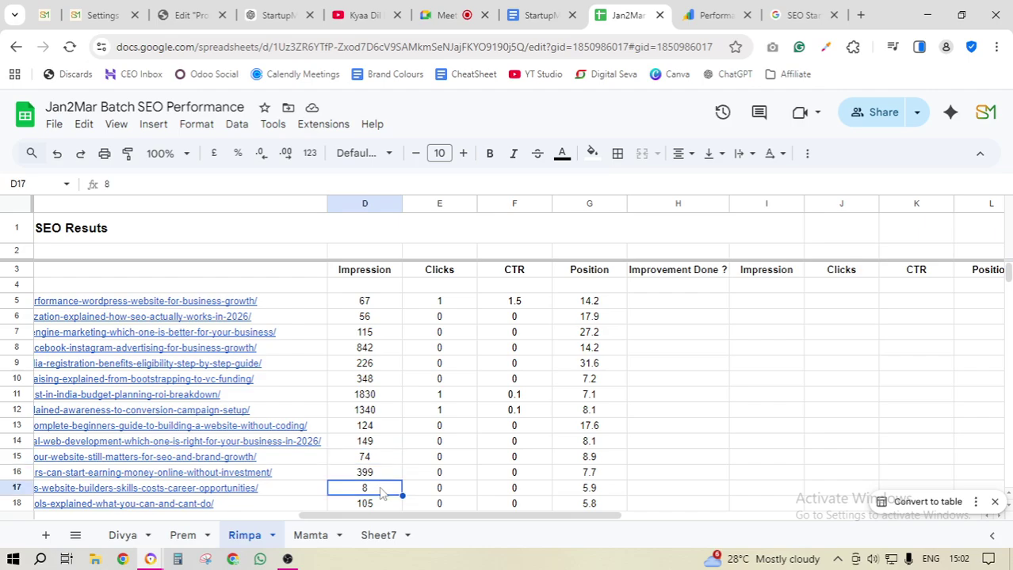
left_click_drag(272, 486, 366, 496)
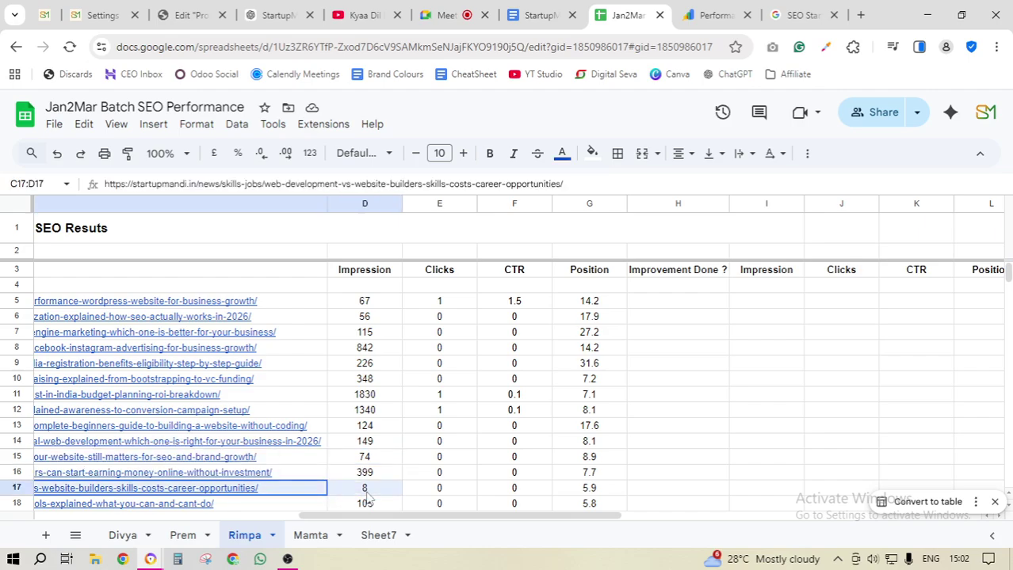
left_click(450, 471)
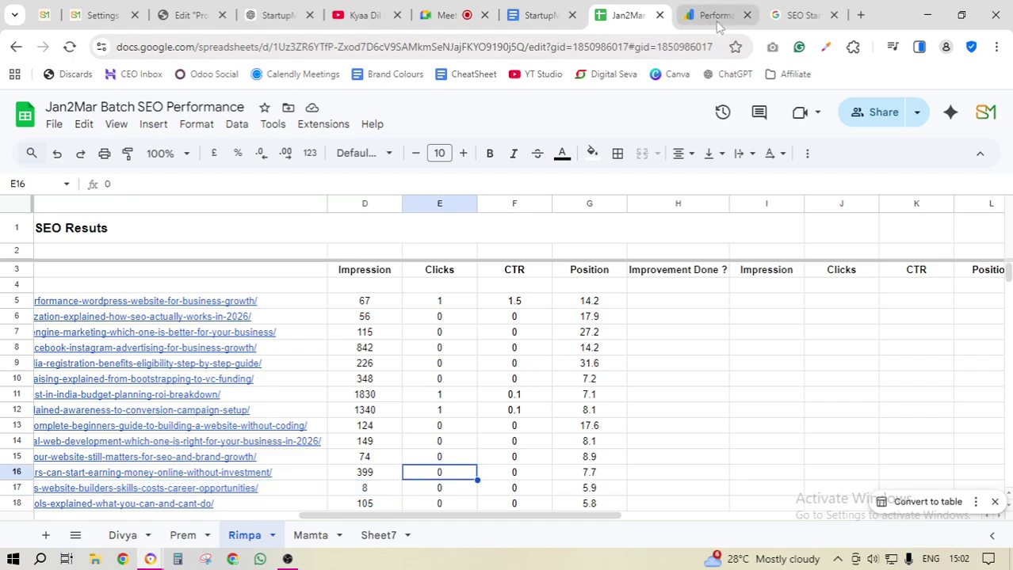
- Return to the Google Search Central documentation and examine the full topic list under Ranking and search appearance
left_click(799, 15)
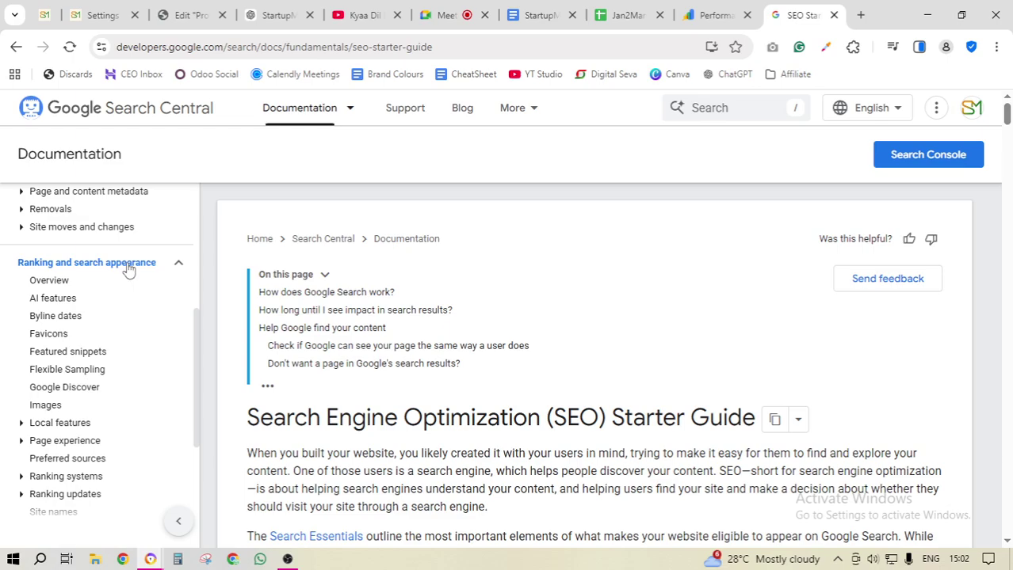
left_click(160, 264)
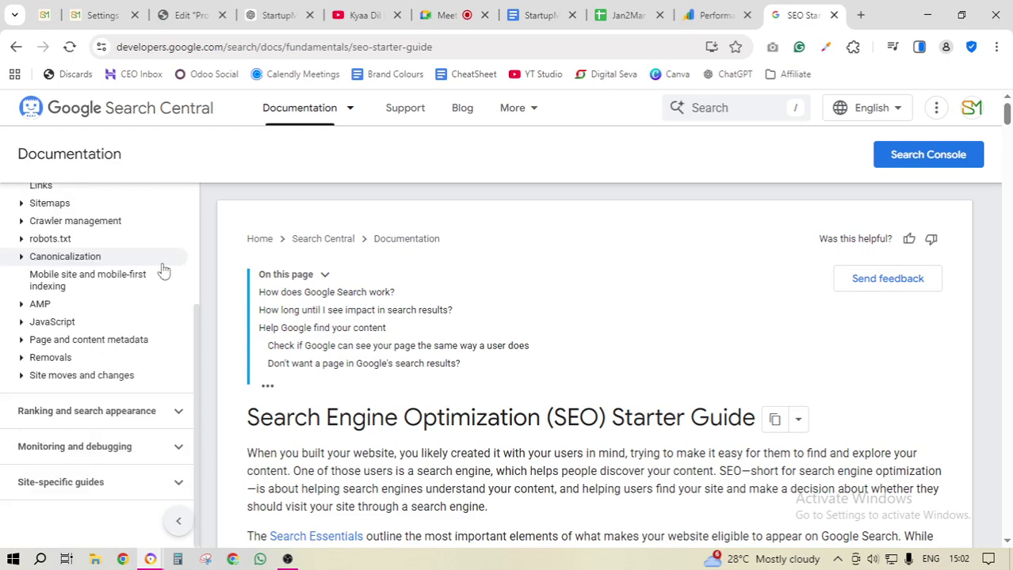
left_click(172, 411)
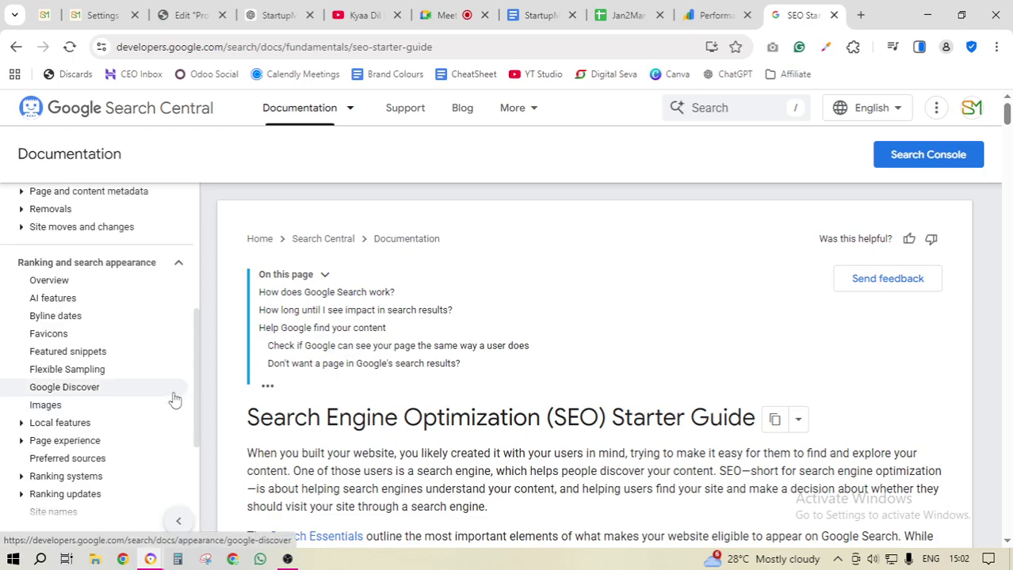
scroll(174, 398, "down", 2)
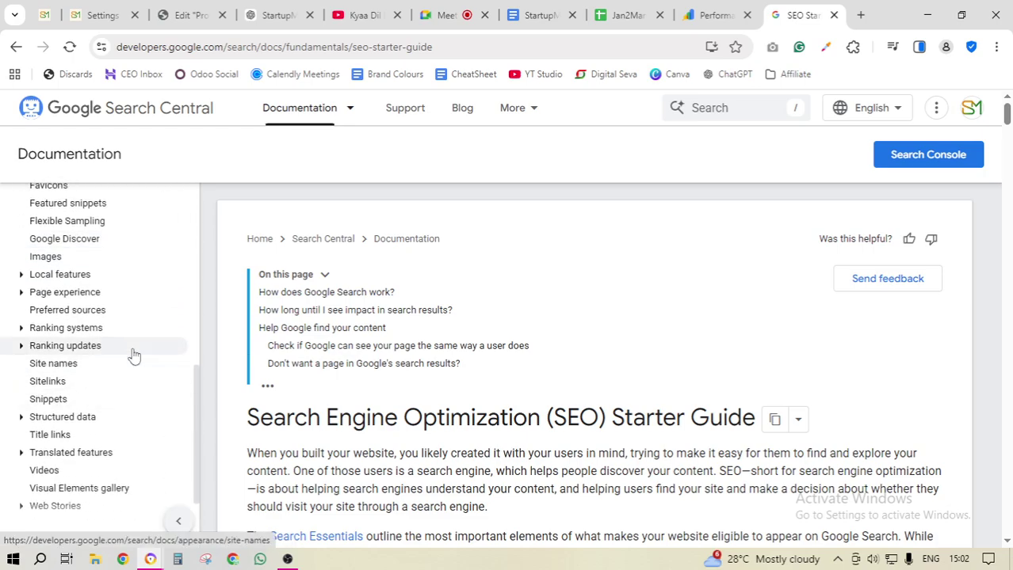
scroll(134, 357, "down", 1)
scroll(132, 356, "down", 1)
scroll(131, 355, "up", 2)
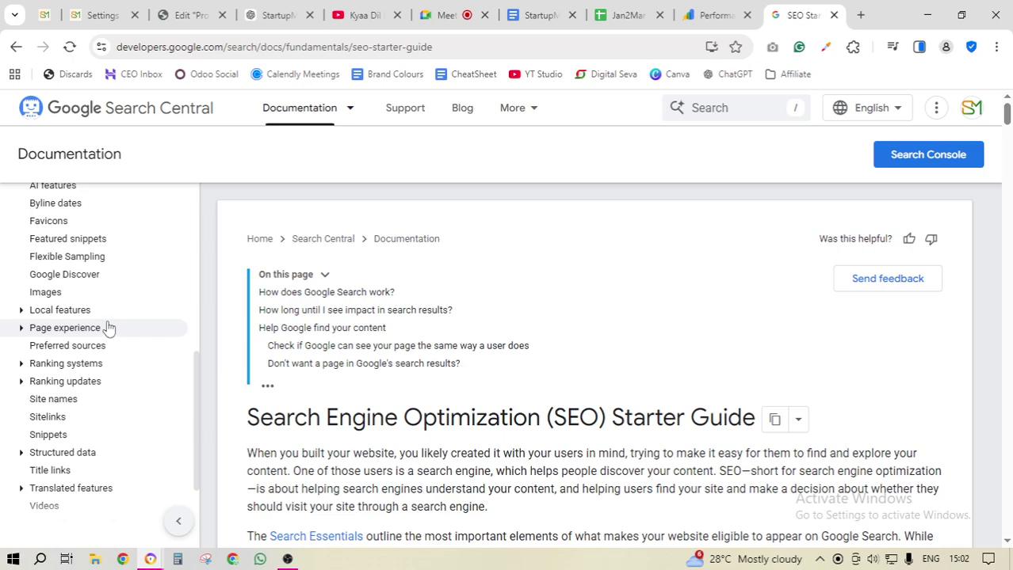
scroll(179, 305, "up", 1)
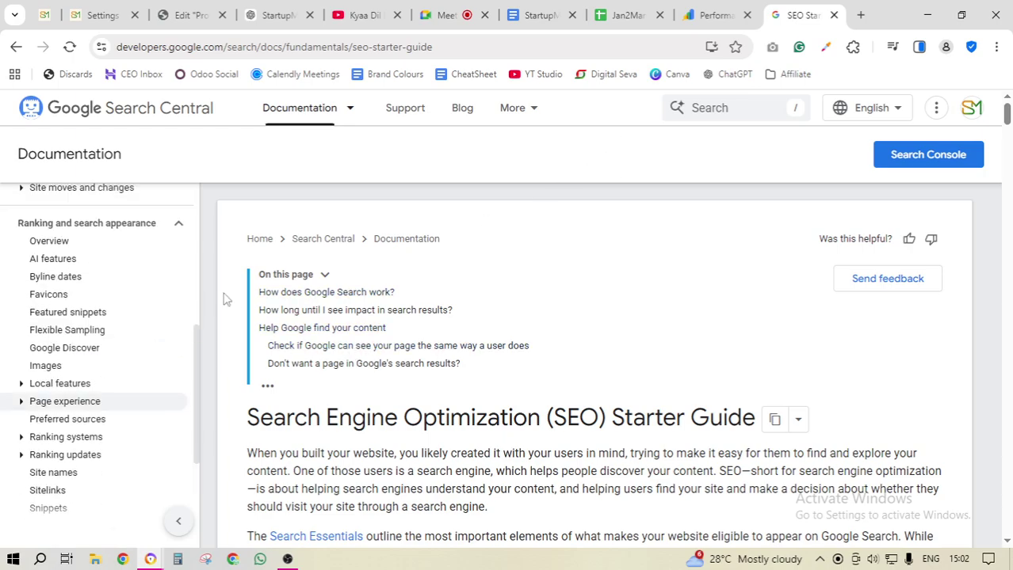
- Copy the Google Ads cost in India article link from row 11 of the third participant's sheet in the performance spreadsheet
left_click(626, 15)
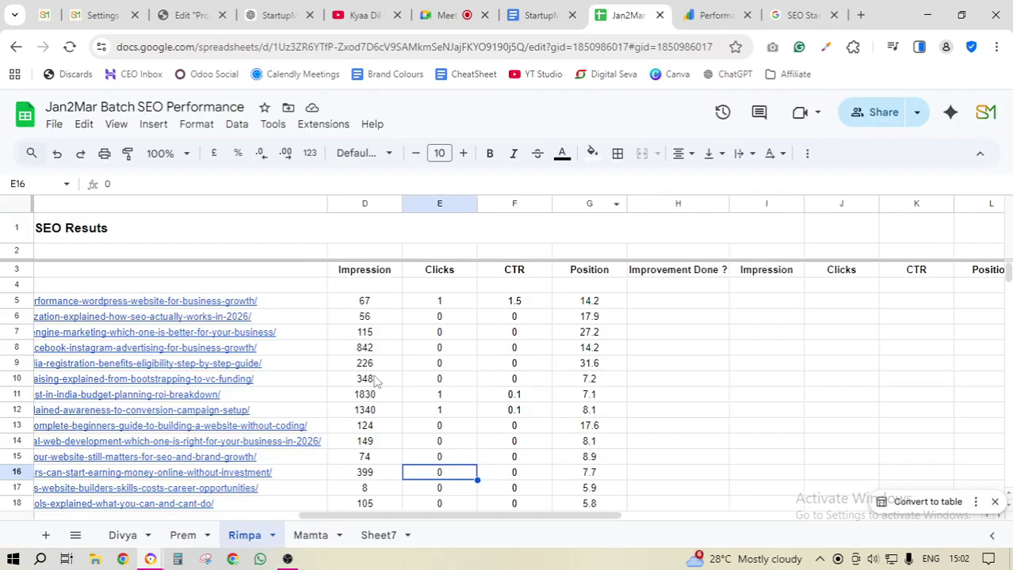
scroll(377, 396, "down", 5)
scroll(378, 400, "up", 5)
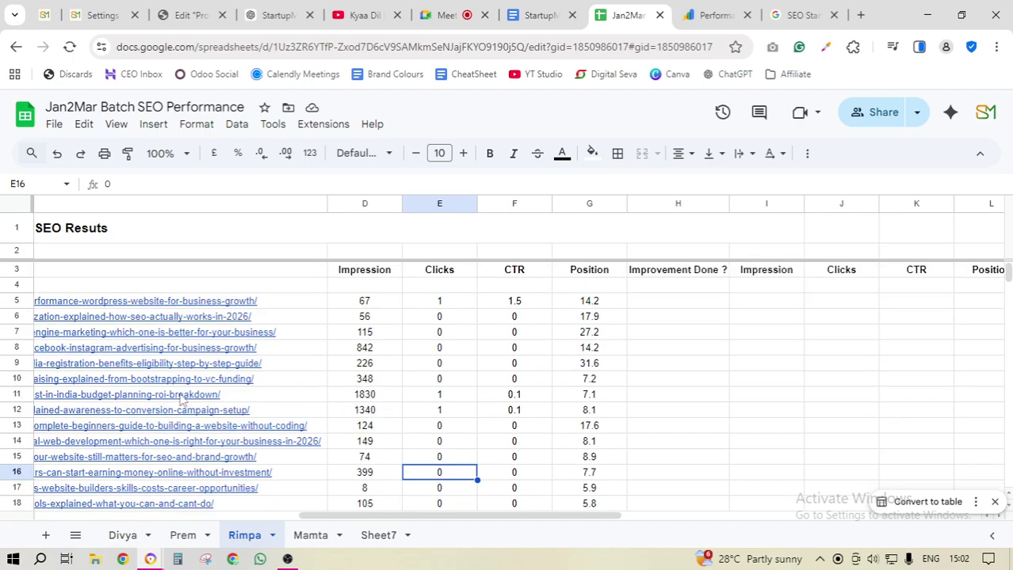
mouse_move(182, 399)
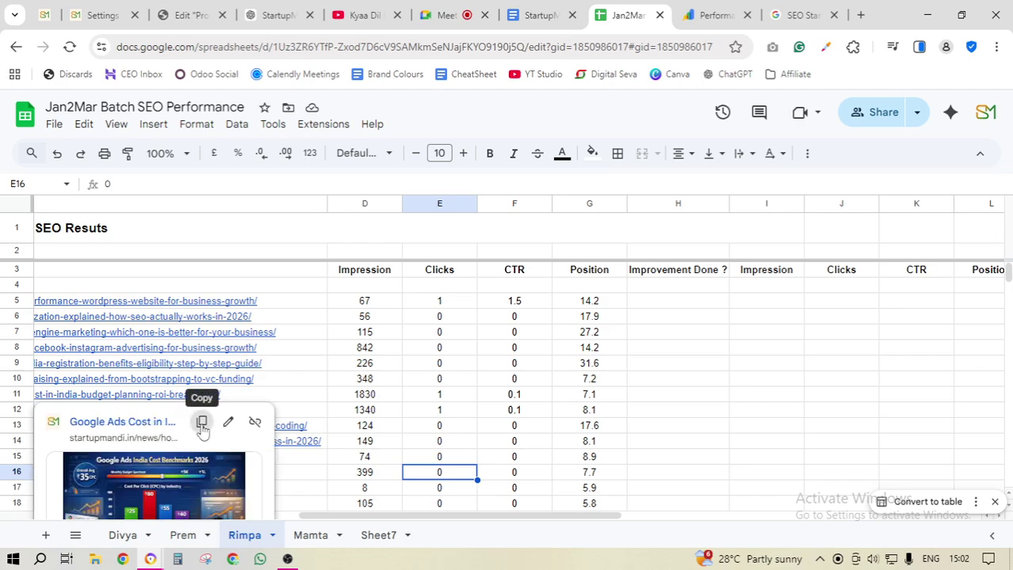
left_click(201, 421)
- Switch to the Search Console performance report for startupmandi.in and close the SEO Starter Guide page
left_click(717, 17)
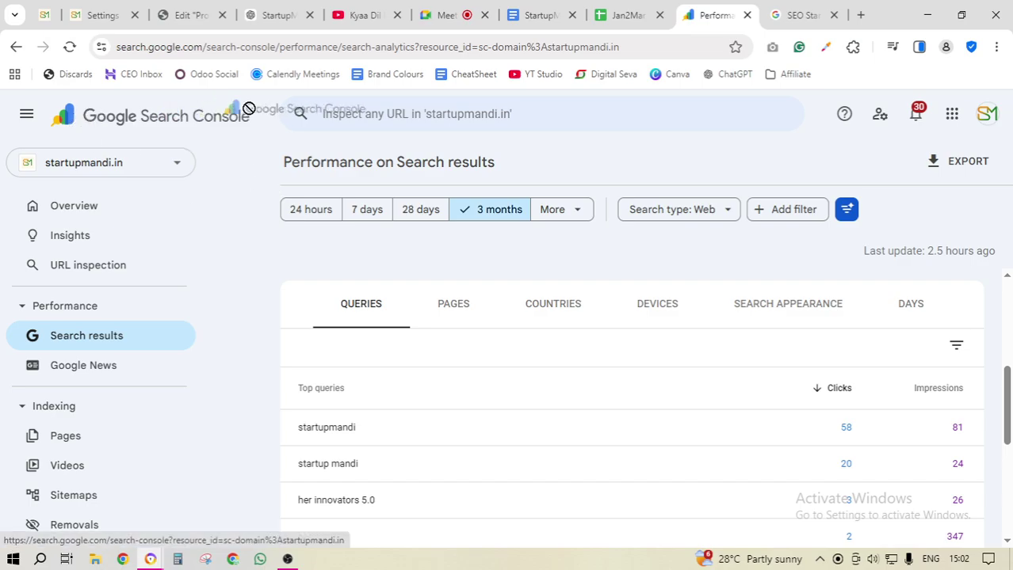
left_click(833, 16)
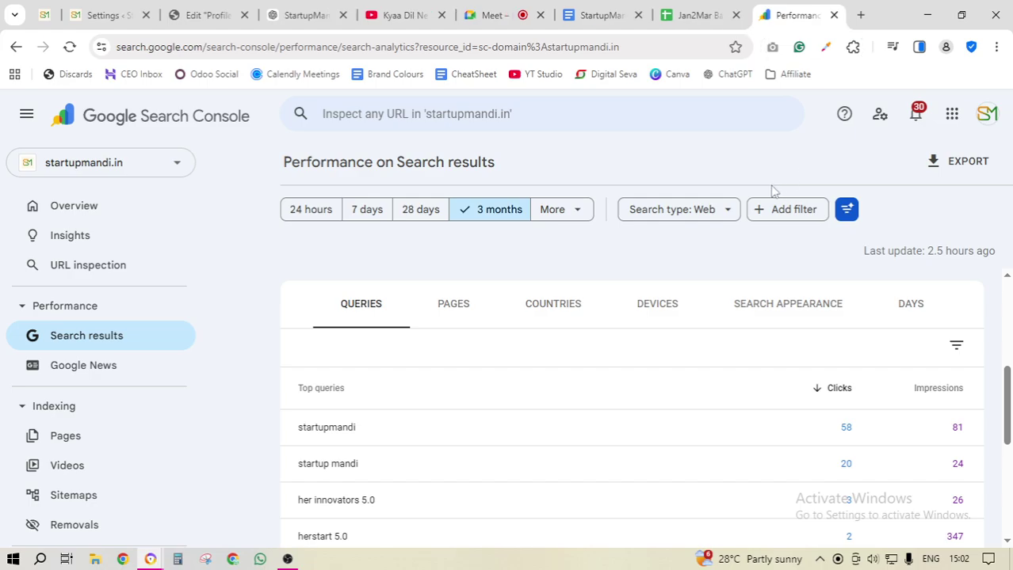
scroll(594, 321, "up", 4)
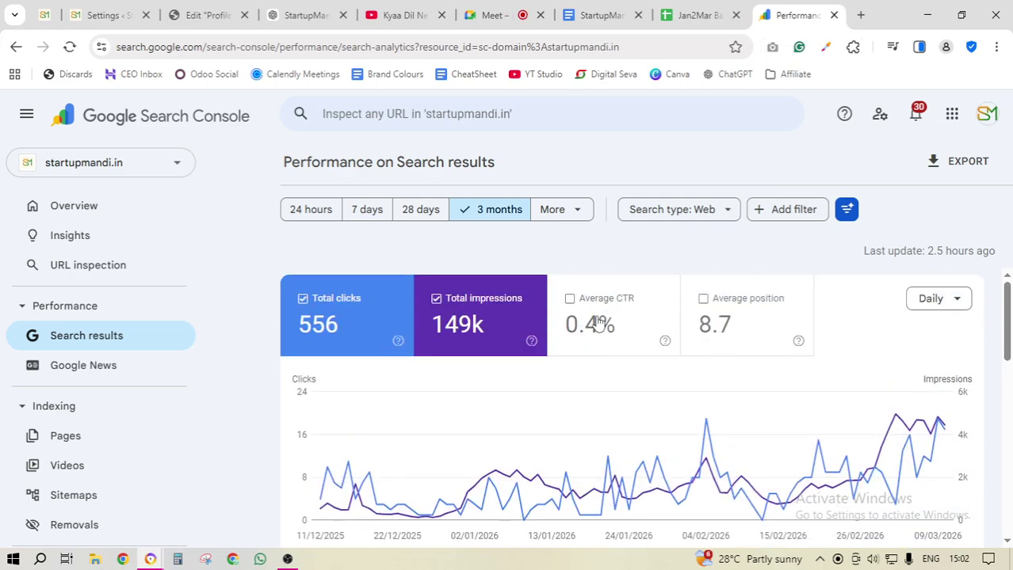
- Filter the performance report by page, using Exact URL with the copied Google Ads cost in India article link
left_click(784, 211)
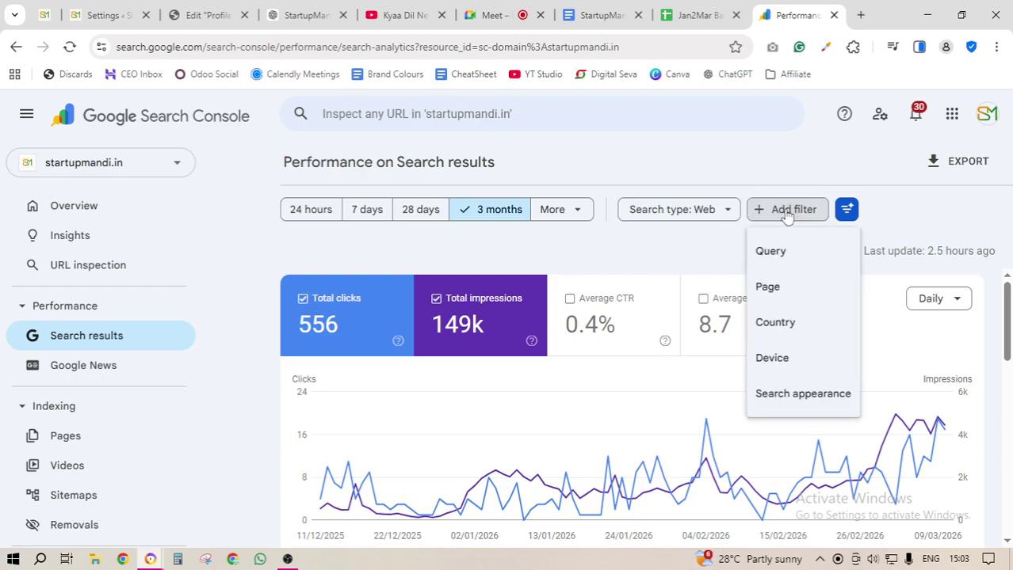
left_click(780, 287)
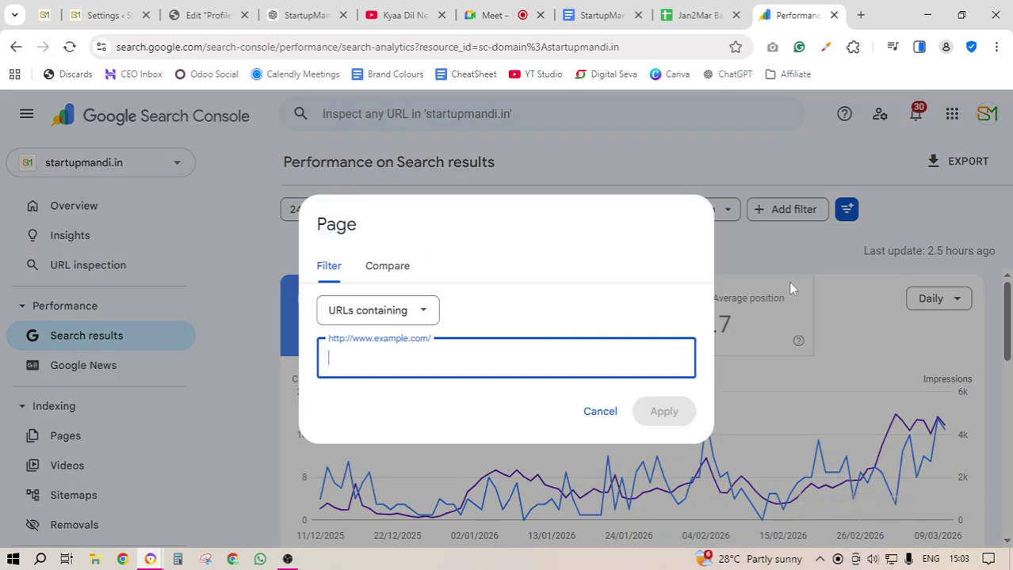
left_click(394, 314)
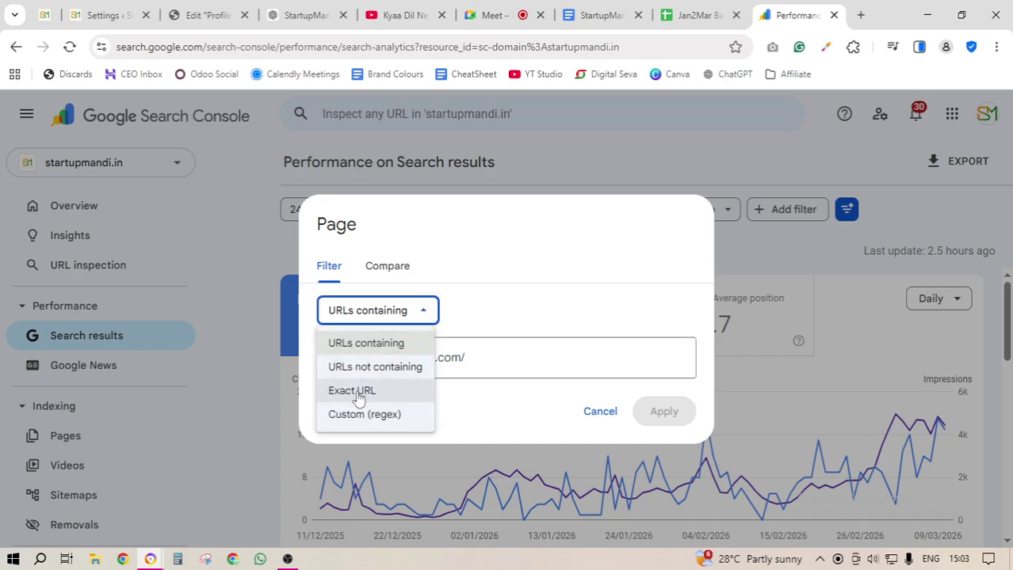
left_click(375, 396)
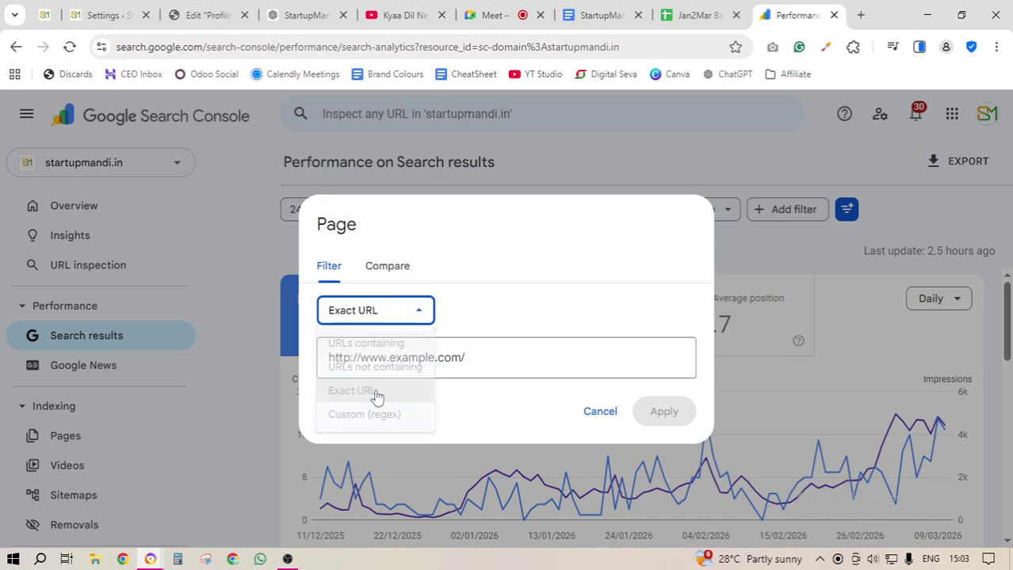
left_click(449, 362)
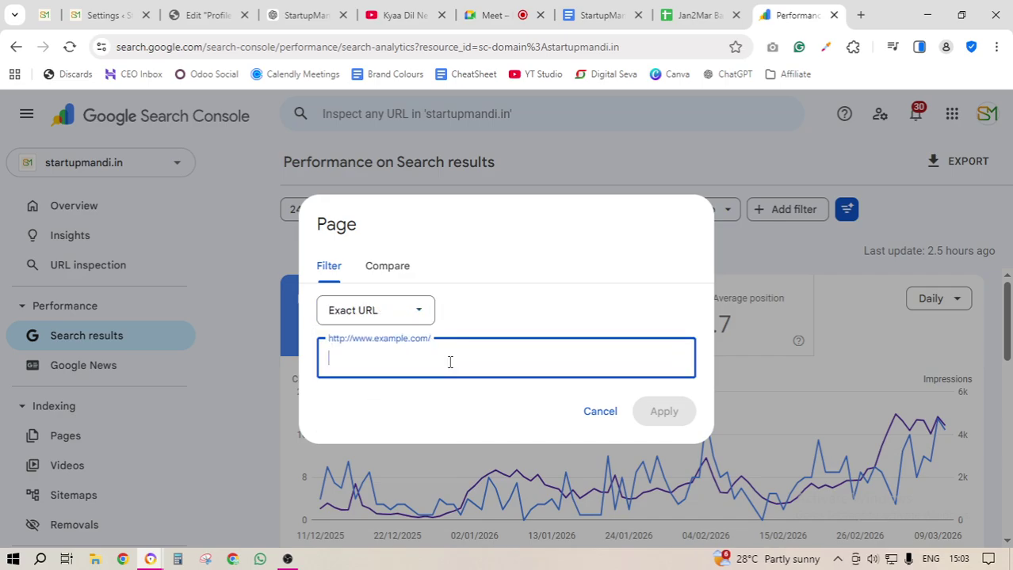
key("ctrl+v")
left_click(664, 412)
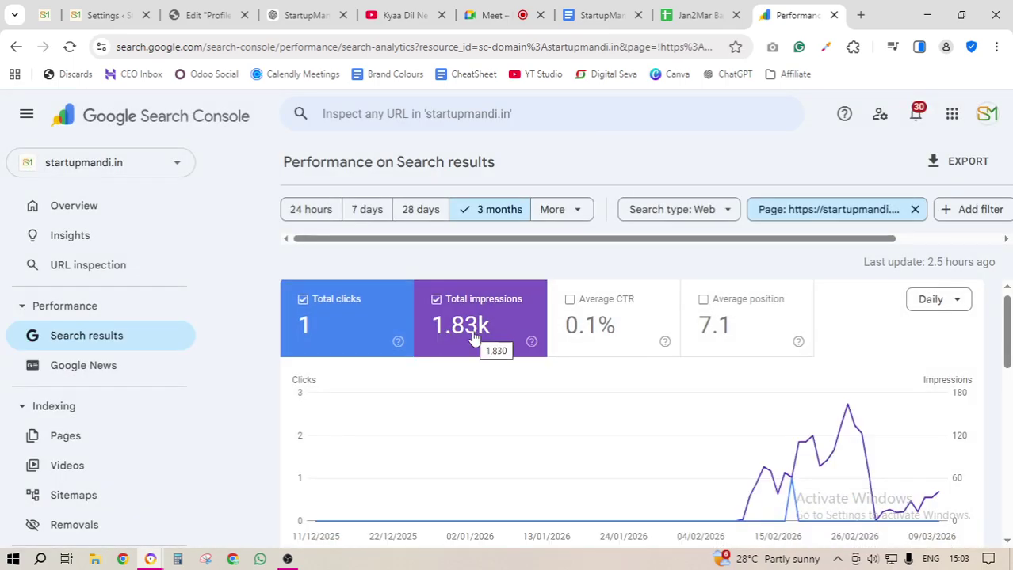
- Compare the filtered report's impressions, clicks, CTR and position with row 11 of the performance spreadsheet
left_click(669, 13)
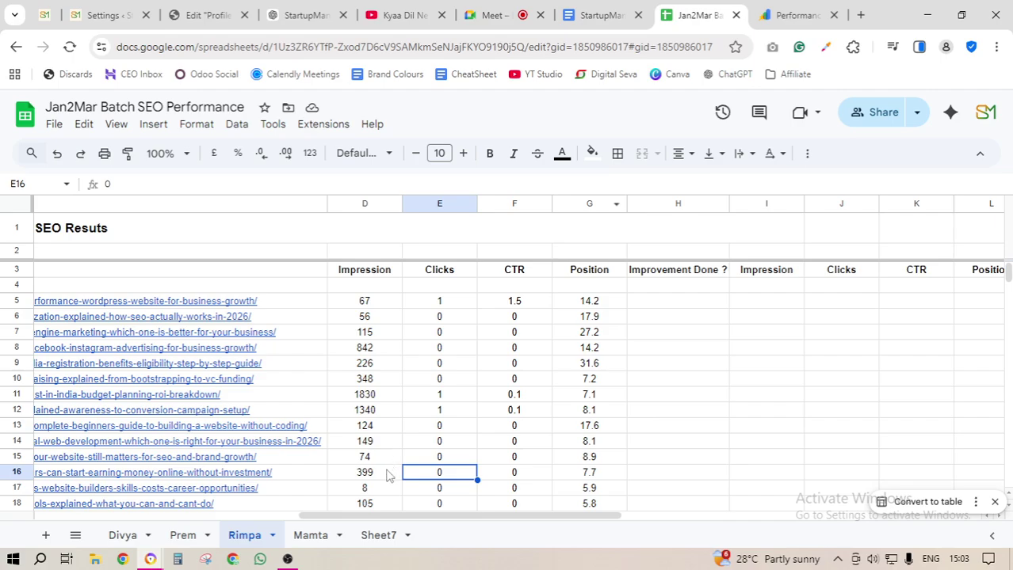
left_click(370, 397)
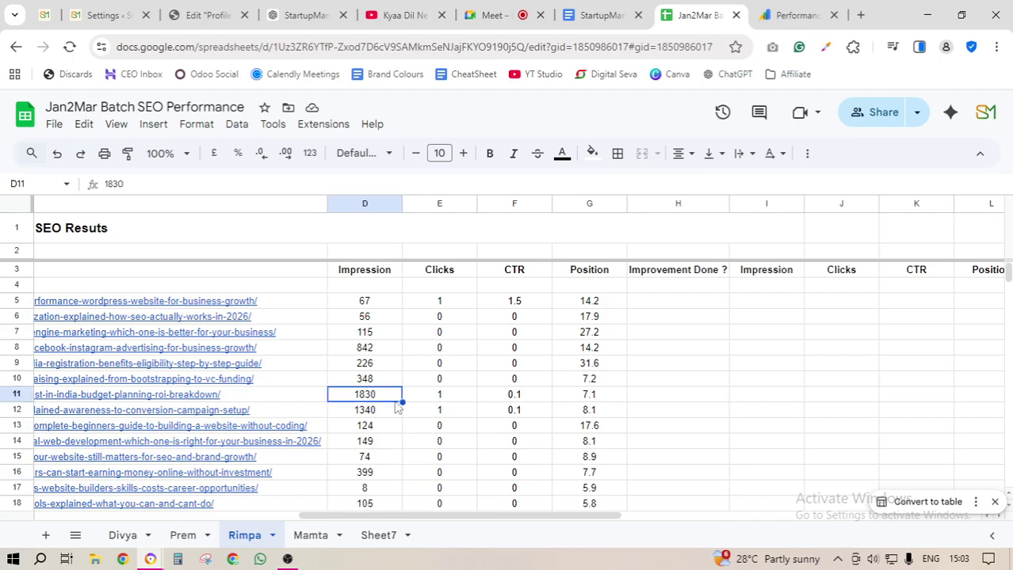
left_click(796, 17)
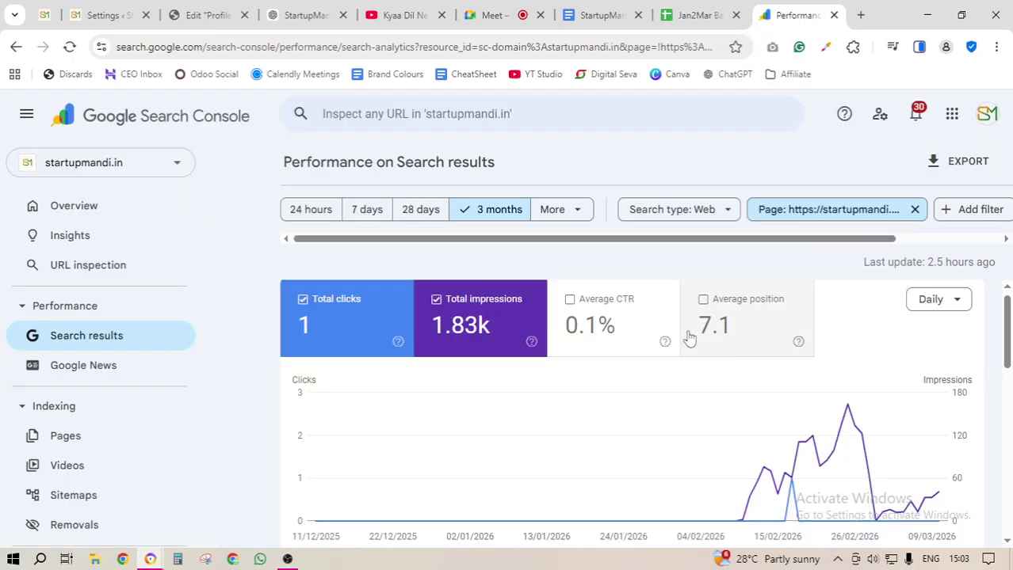
left_click(695, 18)
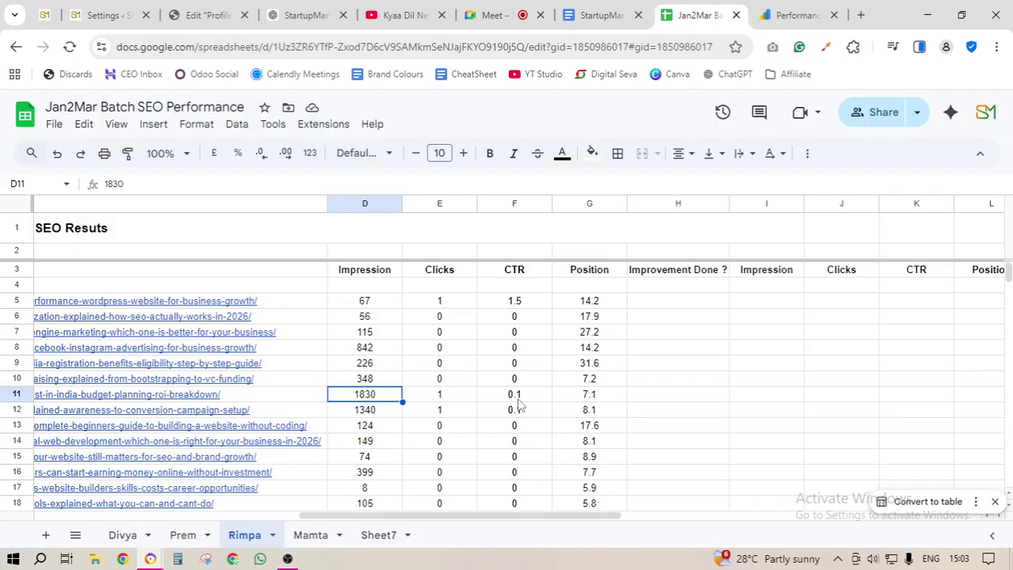
- In Search Console, examine the article's top queries, highlighting those from "google ads minimum daily budget india 2026" to "google ads cost in india"
left_click(807, 11)
scroll(615, 389, "down", 5)
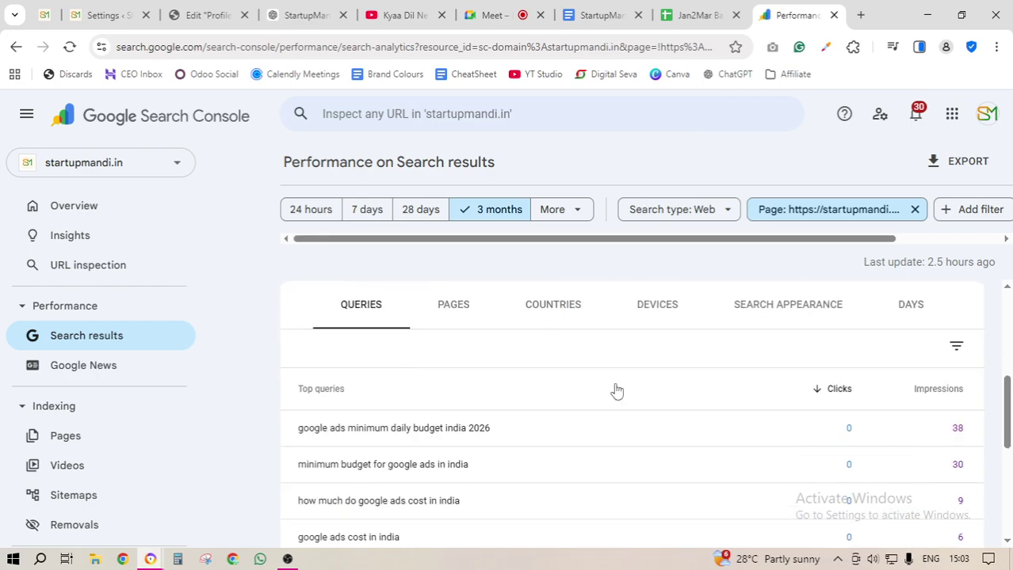
scroll(467, 391, "down", 2)
scroll(411, 388, "up", 2)
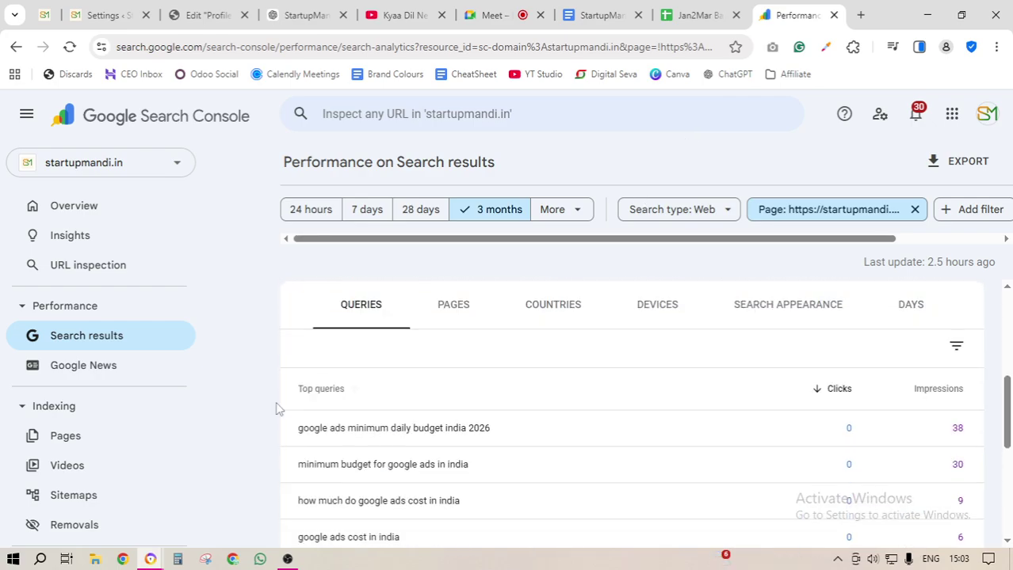
scroll(350, 394, "down", 1)
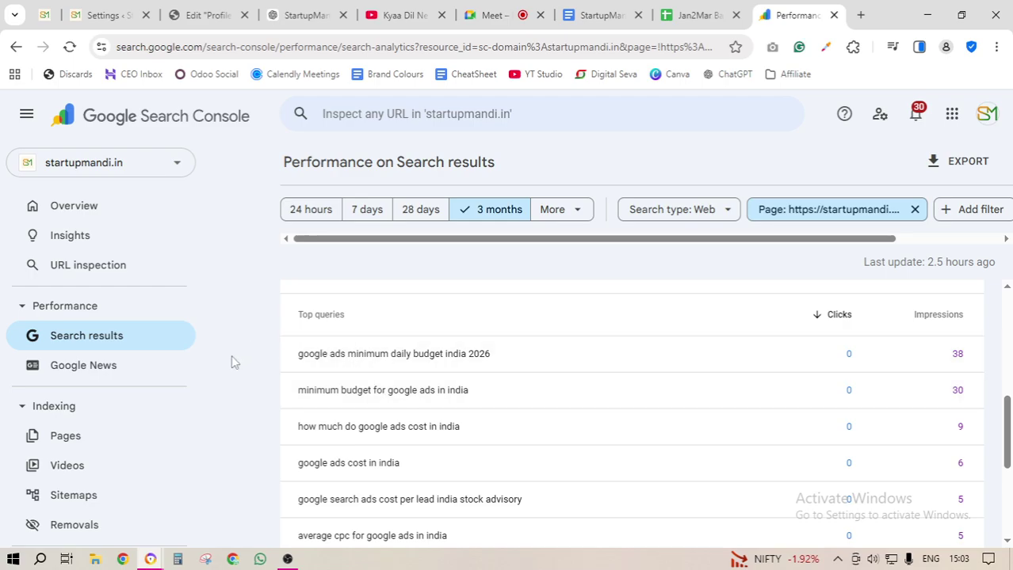
left_click_drag(271, 359, 447, 396)
left_click(269, 352)
left_click_drag(282, 404, 365, 404)
left_click_drag(275, 468, 372, 458)
scroll(321, 469, "down", 1)
scroll(321, 470, "down", 3)
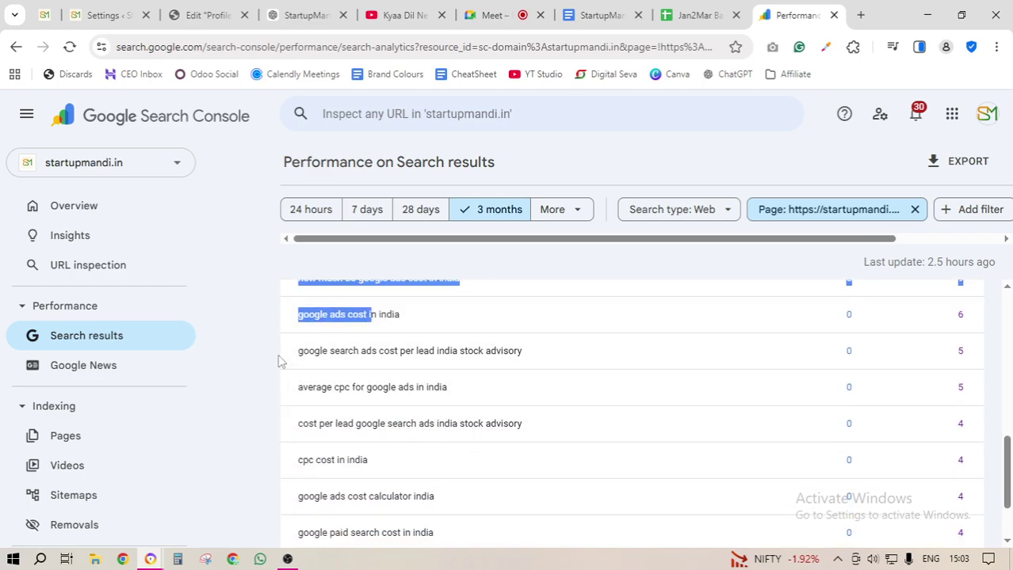
left_click(270, 358)
- Review the article's query list again from its first entry, including the clicks and impressions of each query
scroll(337, 391, "up", 4)
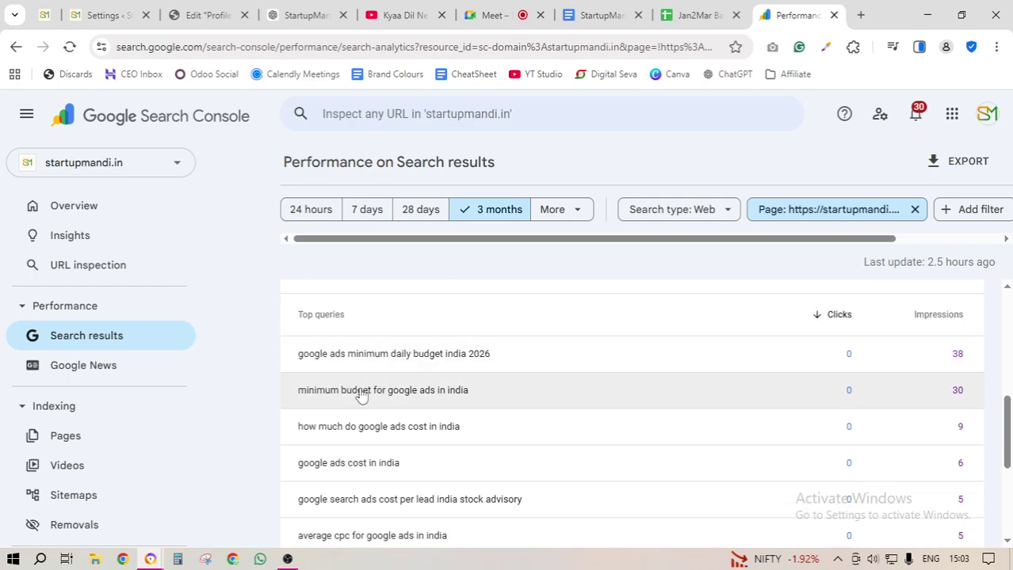
scroll(356, 397, "down", 5)
scroll(361, 393, "up", 3)
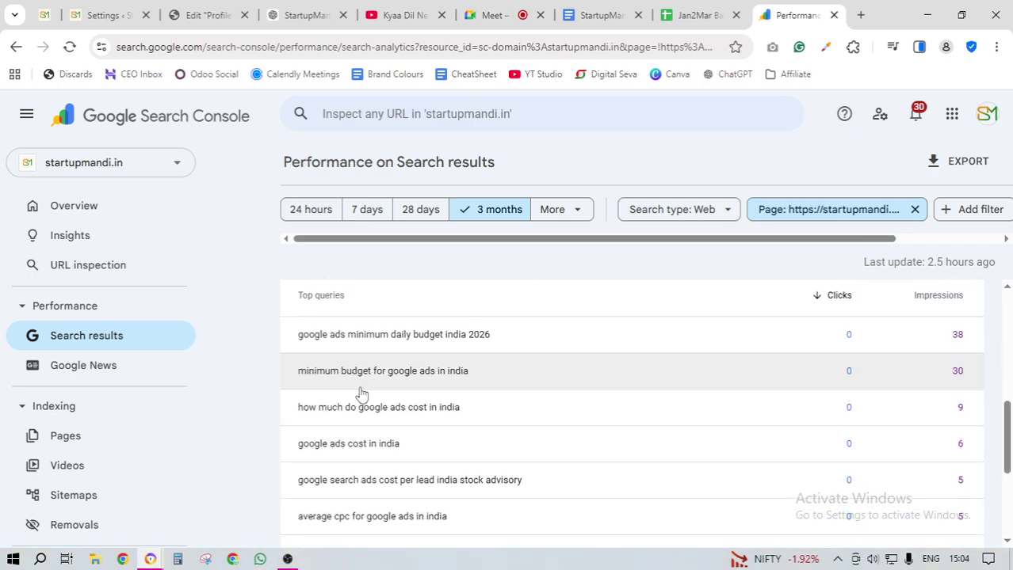
scroll(361, 394, "down", 3)
scroll(361, 394, "up", 1)
scroll(361, 393, "up", 5)
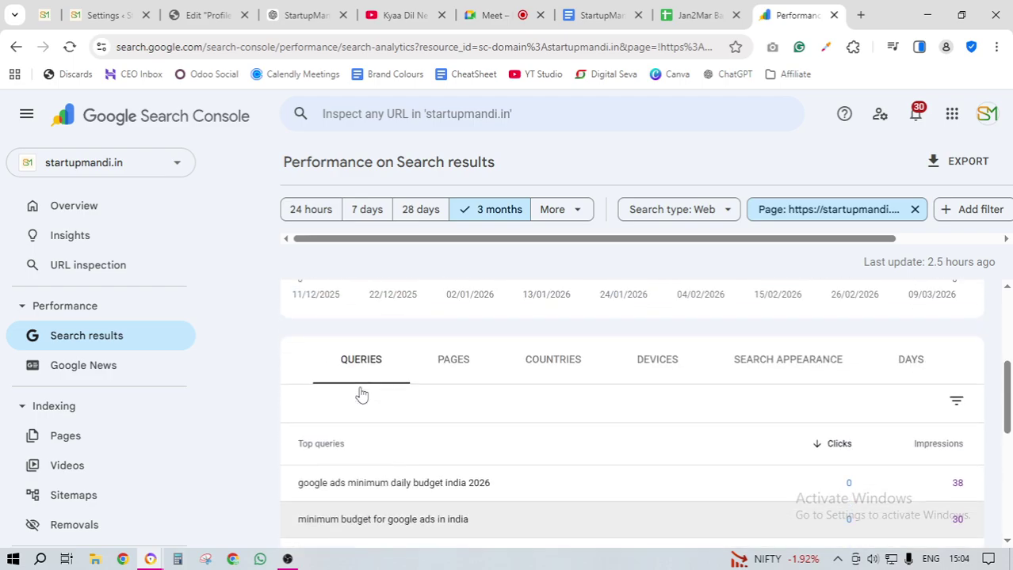
scroll(360, 394, "down", 3)
scroll(361, 394, "down", 2)
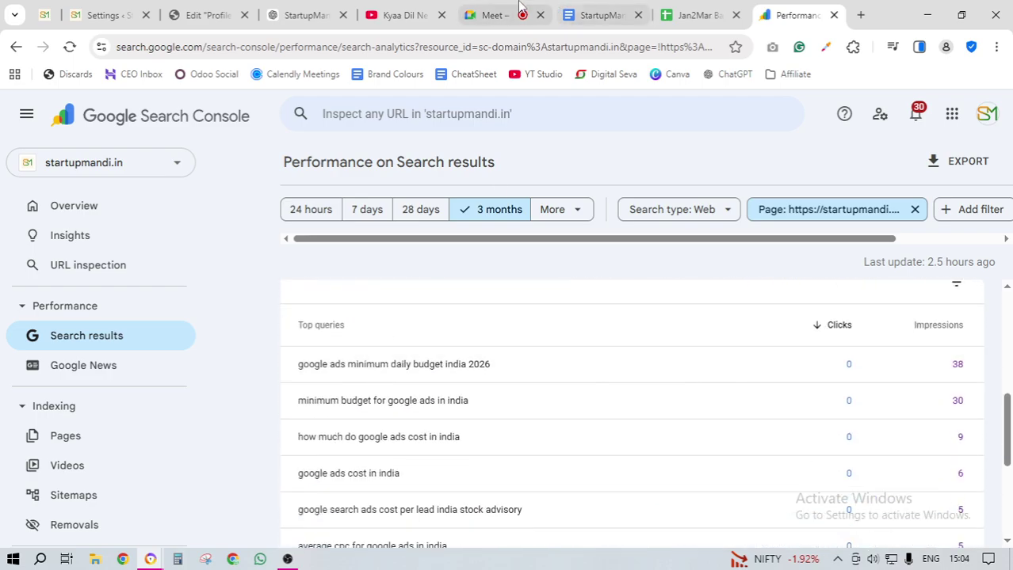
- Check the contributors list in the Google Meet call, switching briefly to the performance spreadsheet in between
left_click(492, 15)
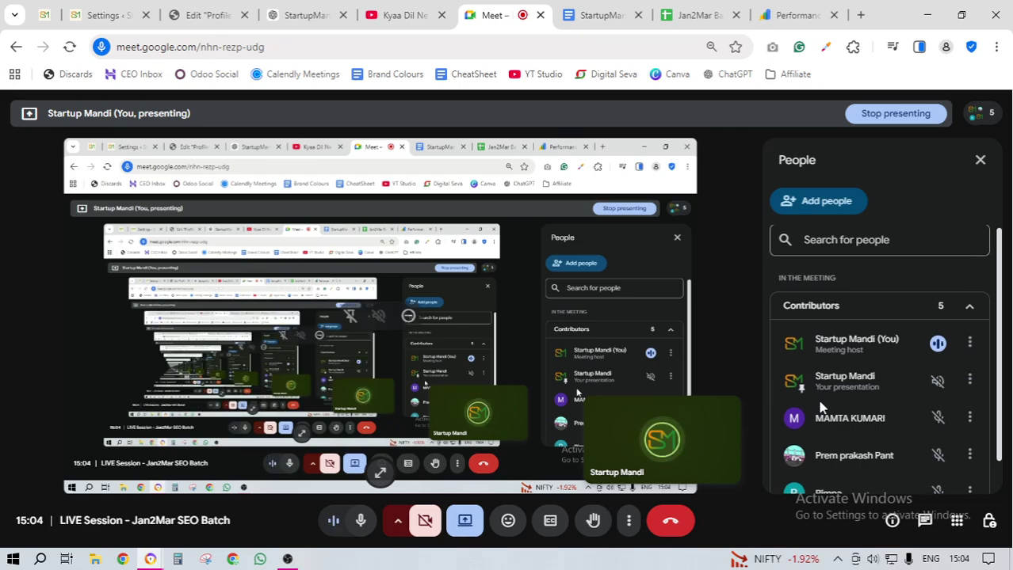
scroll(820, 407, "down", 1)
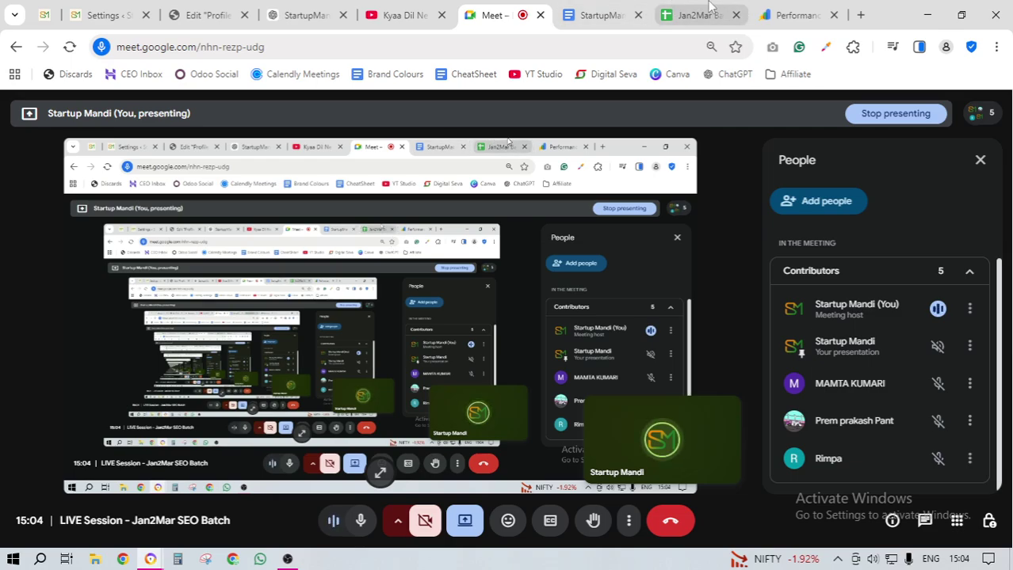
mouse_move(710, 8)
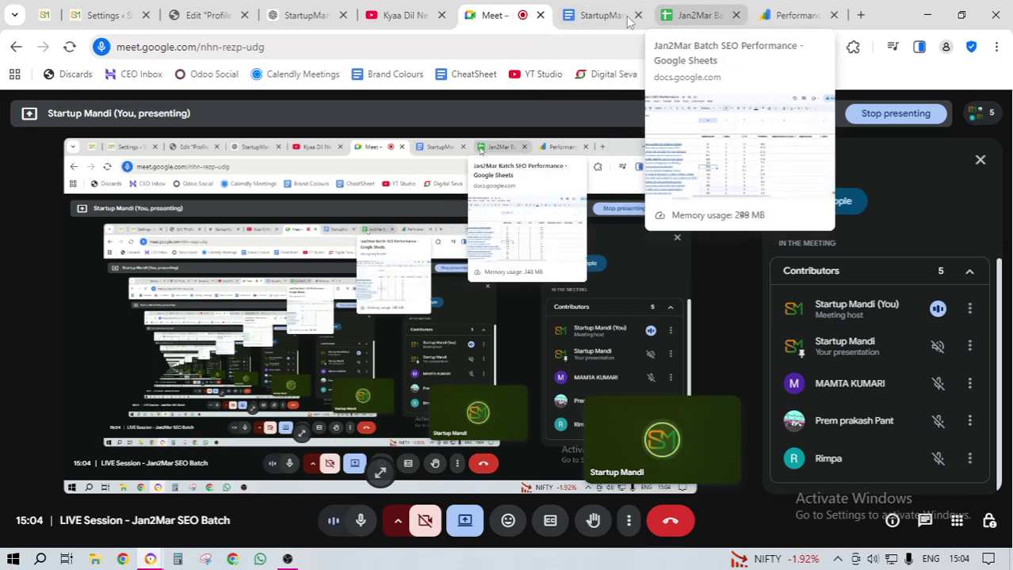
left_click(692, 17)
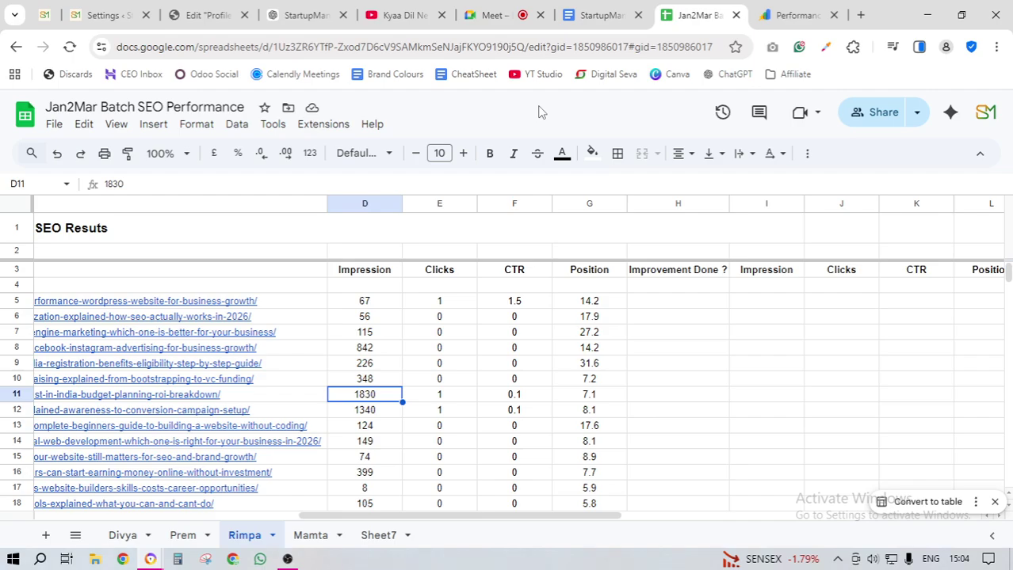
left_click(490, 15)
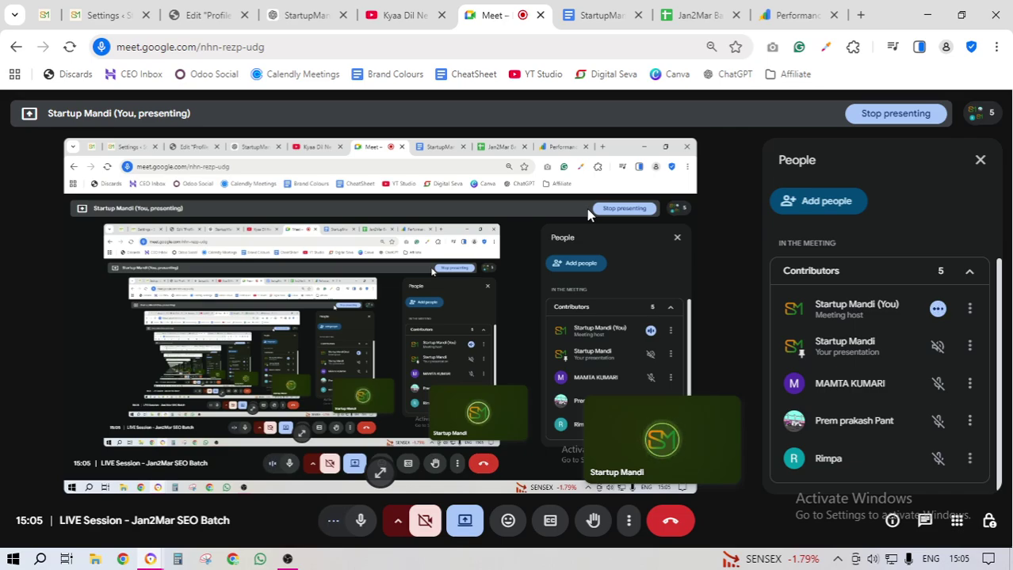
- Return to the performance spreadsheet and select the full text of the Google Ads cost article title in B11
left_click(664, 18)
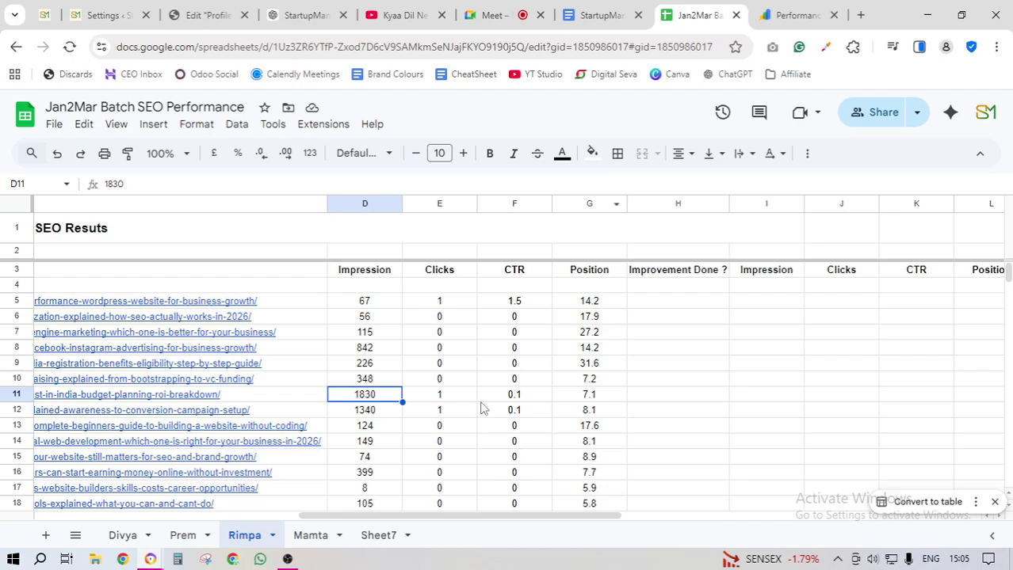
scroll(298, 517, "left", 3)
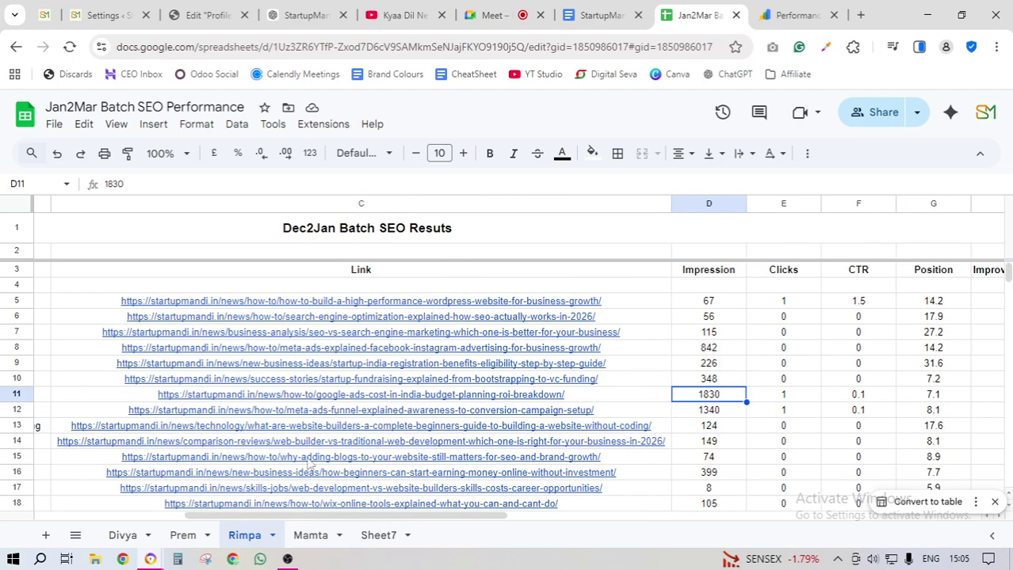
scroll(202, 509, "left", 5)
scroll(203, 509, "left", 2)
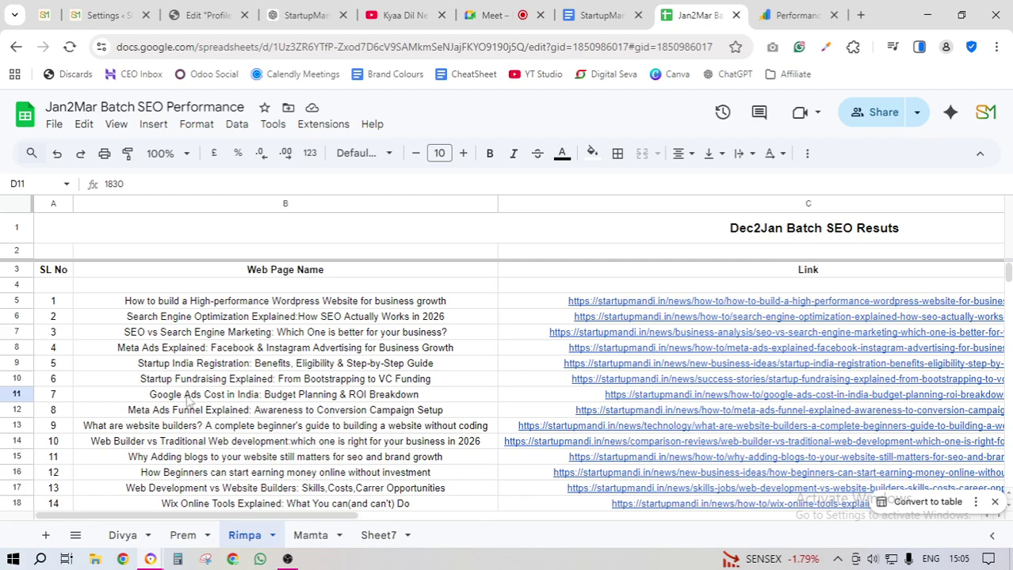
left_click(309, 397)
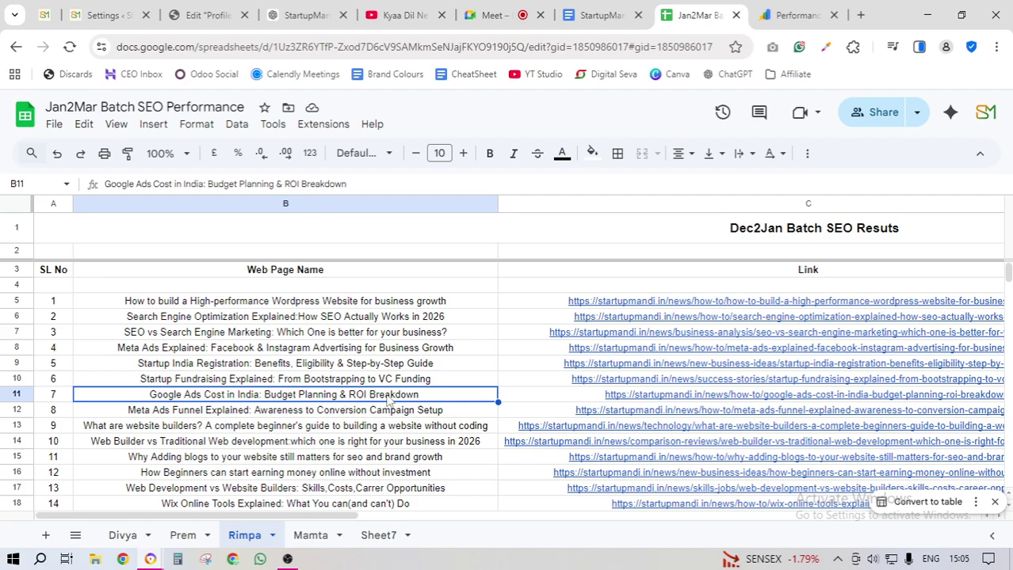
triple_click(387, 393)
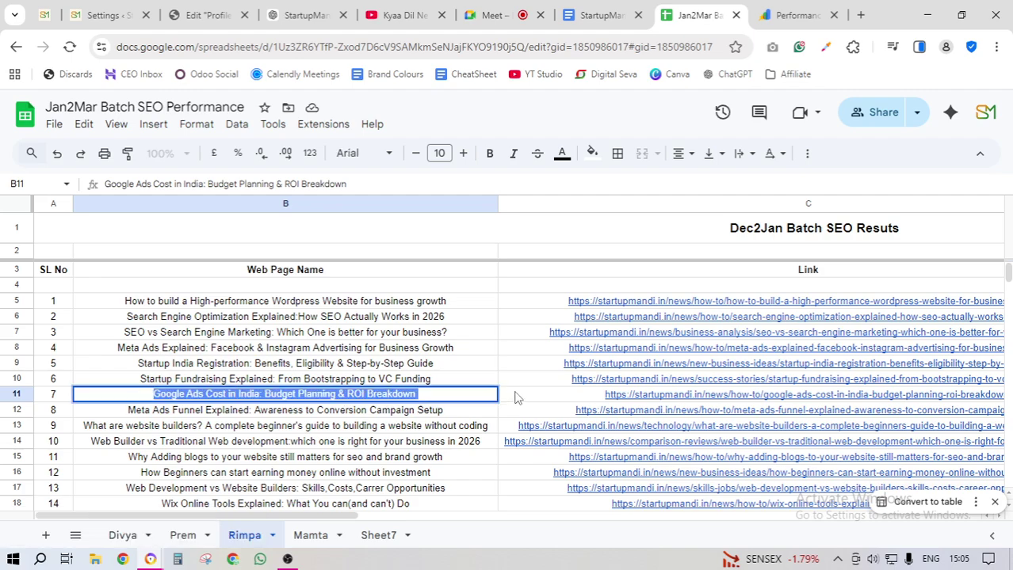
- Open Google Trends in a new browser tab and go to its Explore page
left_click(860, 15)
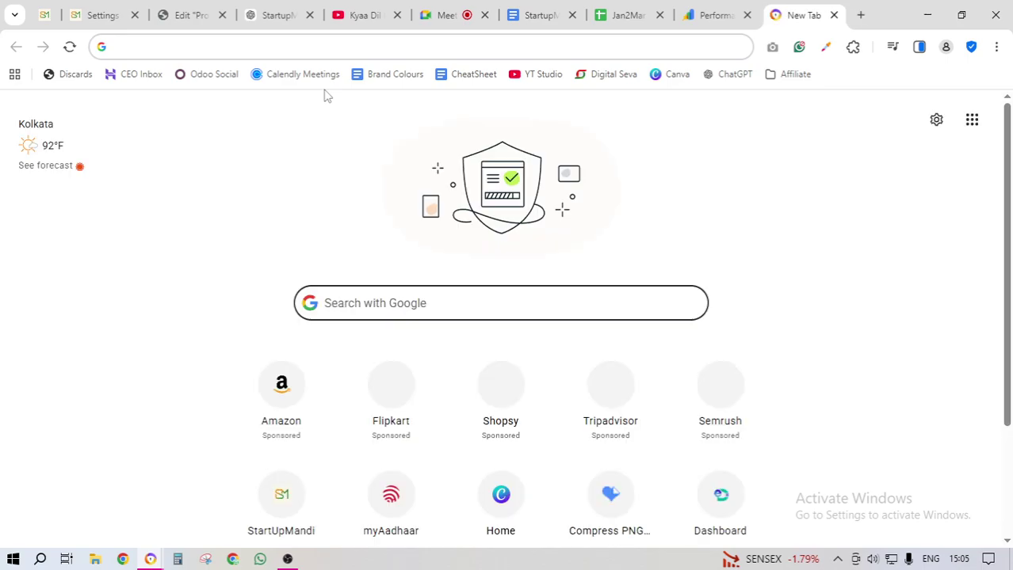
type("trends")
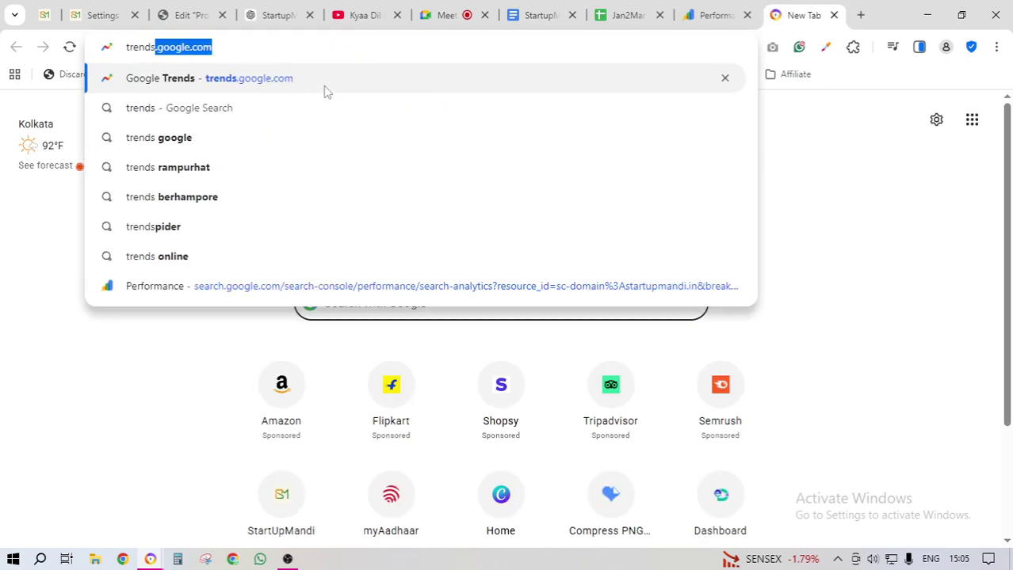
key("Return")
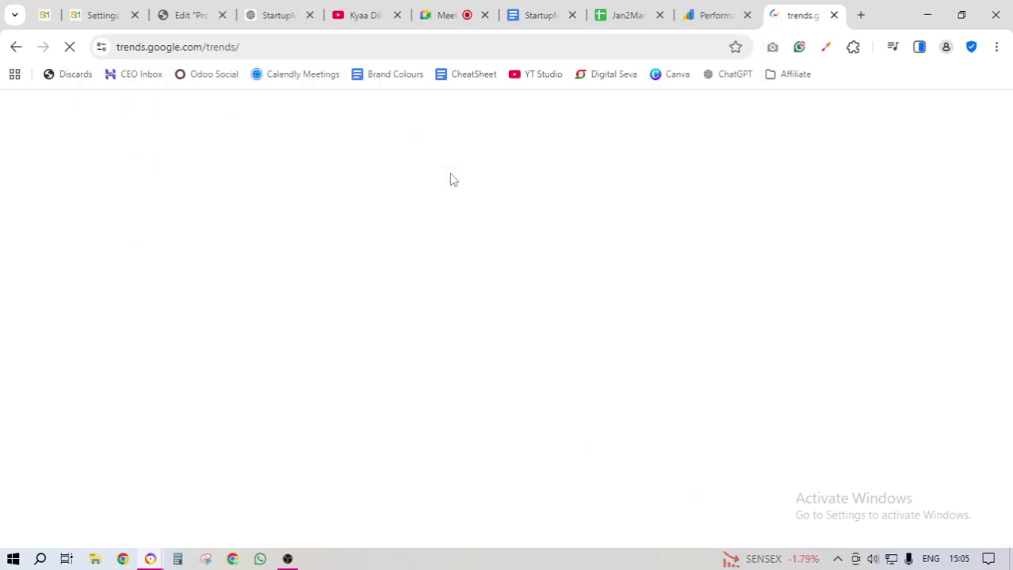
left_click(270, 117)
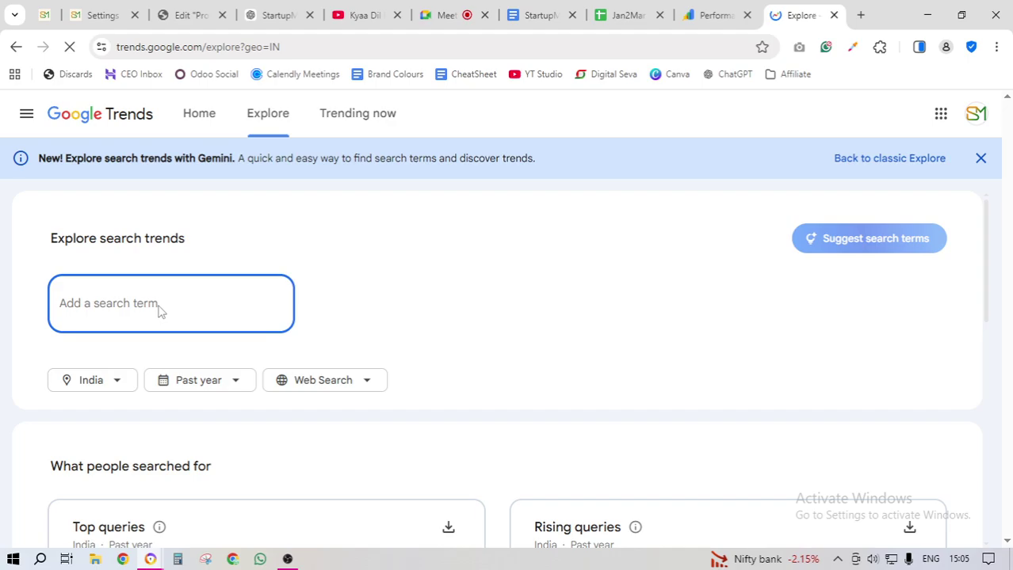
- Search Google Trends for the pasted Google Ads cost article title over the past 5 years in India and look through its results
key("ctrl+v")
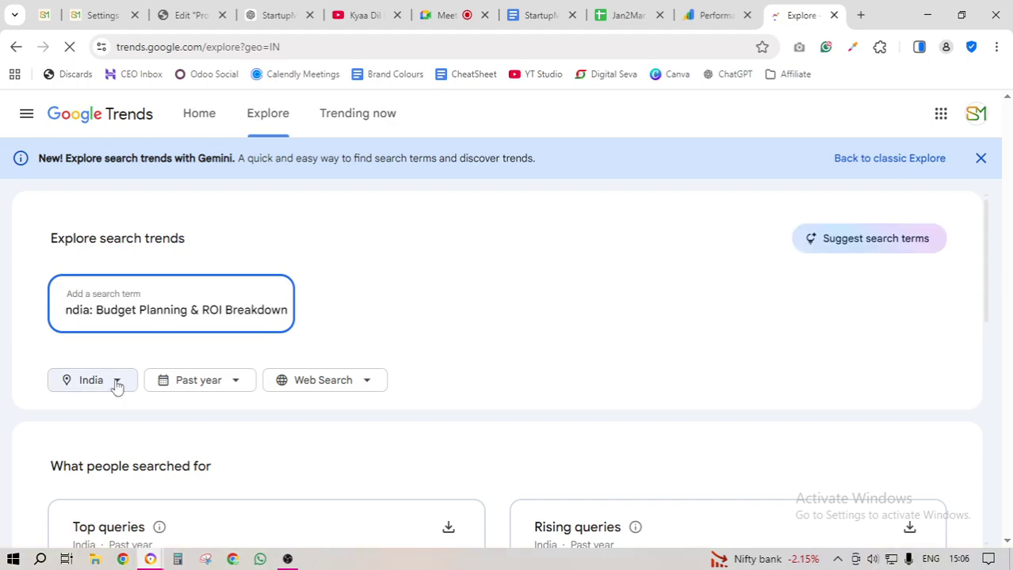
left_click(228, 382)
scroll(244, 316, "down", 1)
left_click(243, 290)
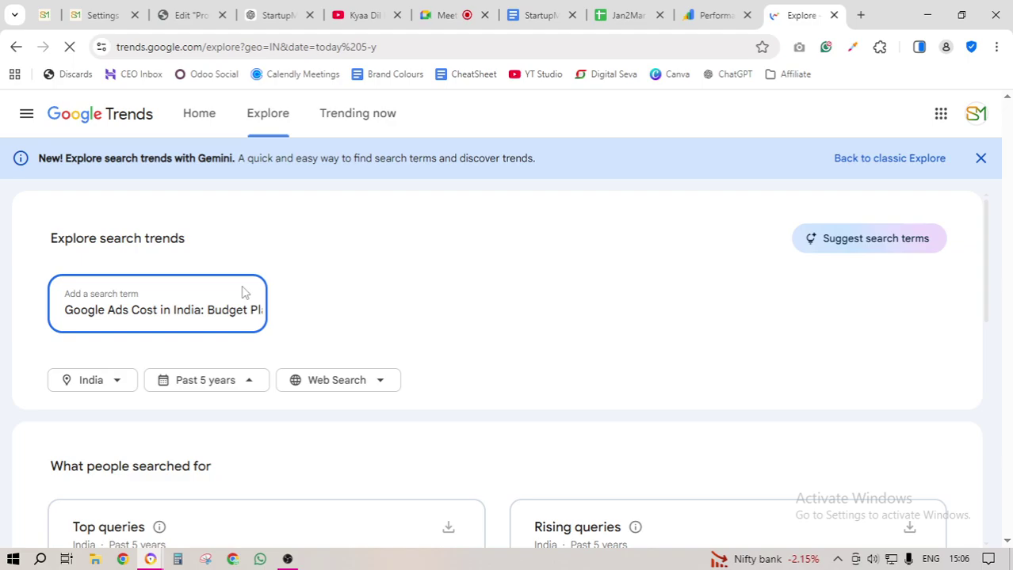
left_click(357, 380)
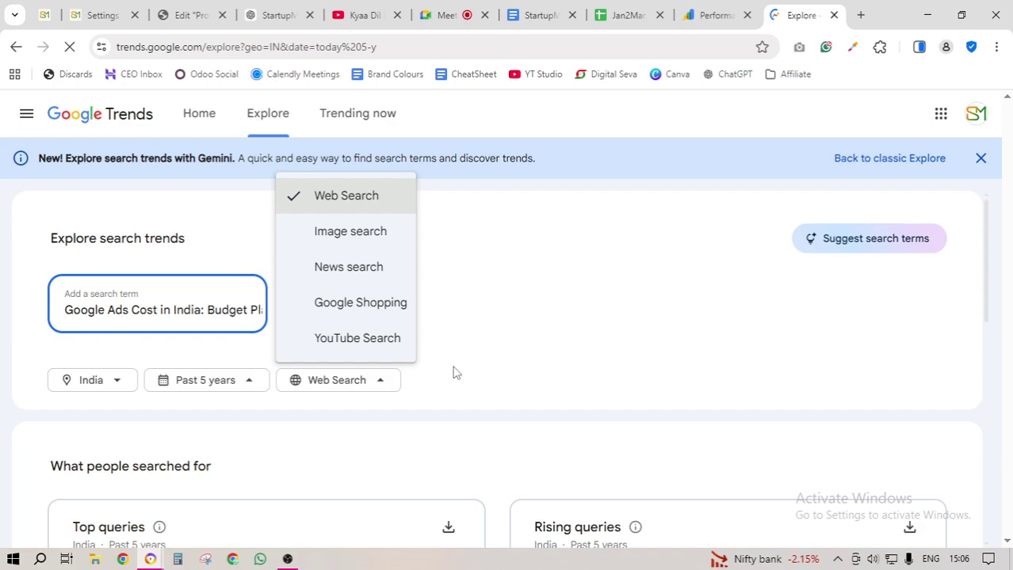
left_click(255, 307)
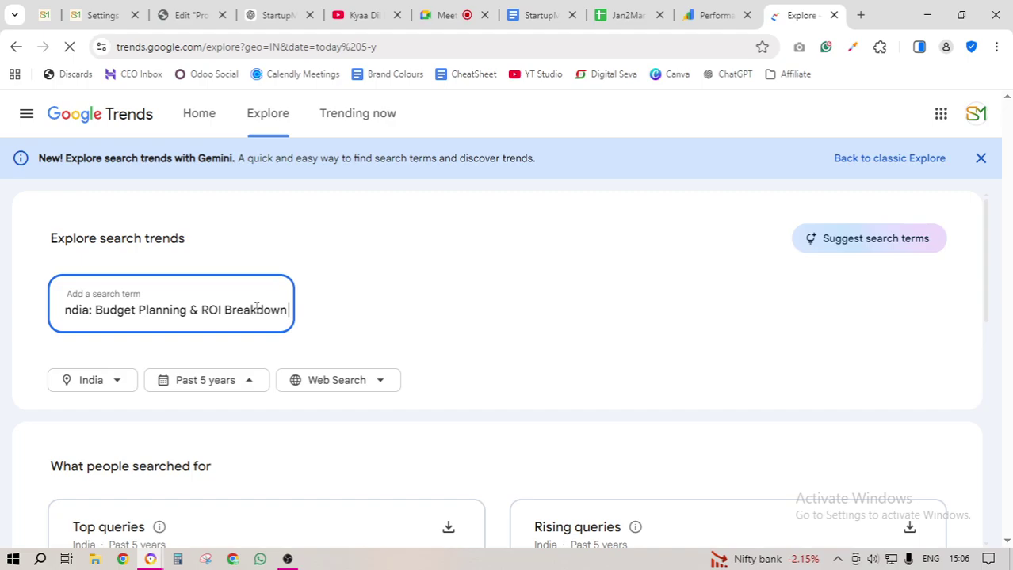
key("Return")
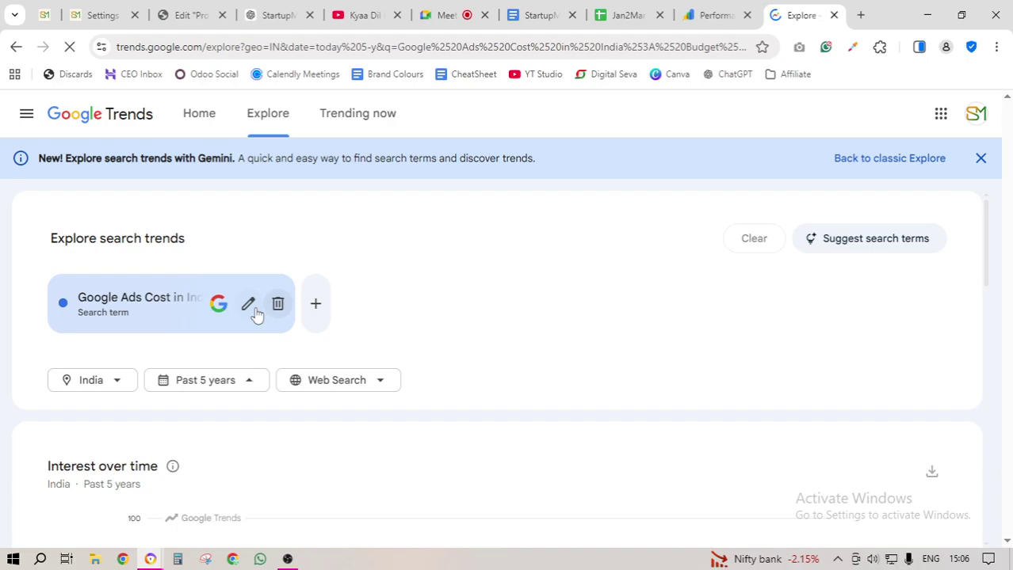
scroll(254, 341, "down", 5)
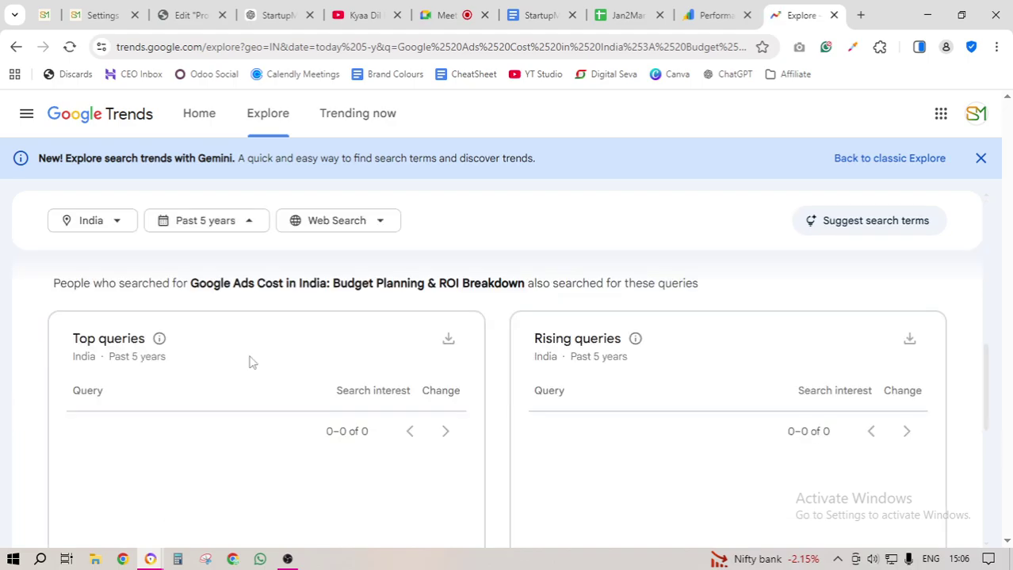
scroll(584, 401, "down", 4)
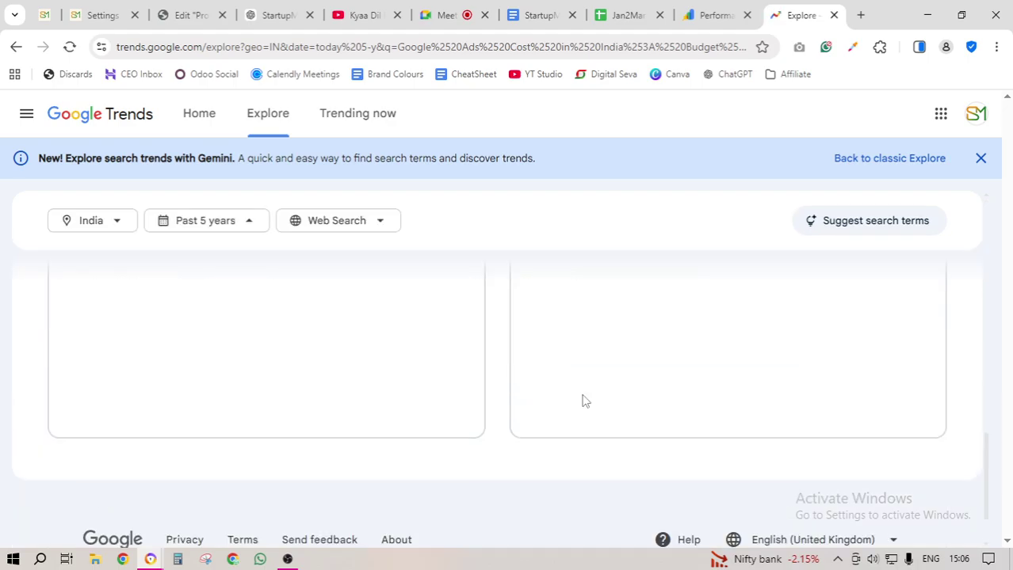
scroll(584, 402, "up", 4)
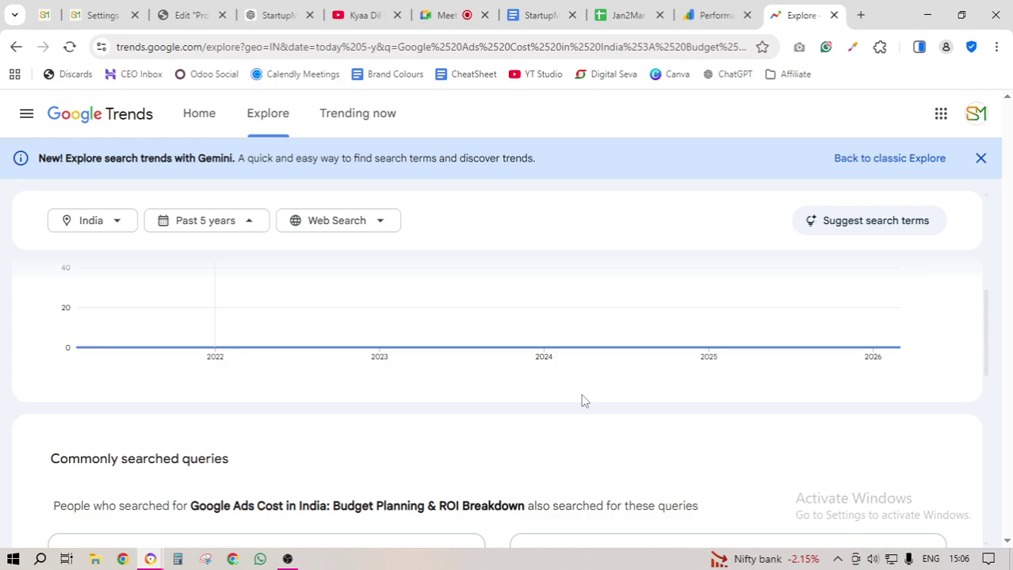
- Shorten the search term to "Google Ads Cost in India" and inspect the latest point on its interest-over-time chart
scroll(476, 357, "up", 5)
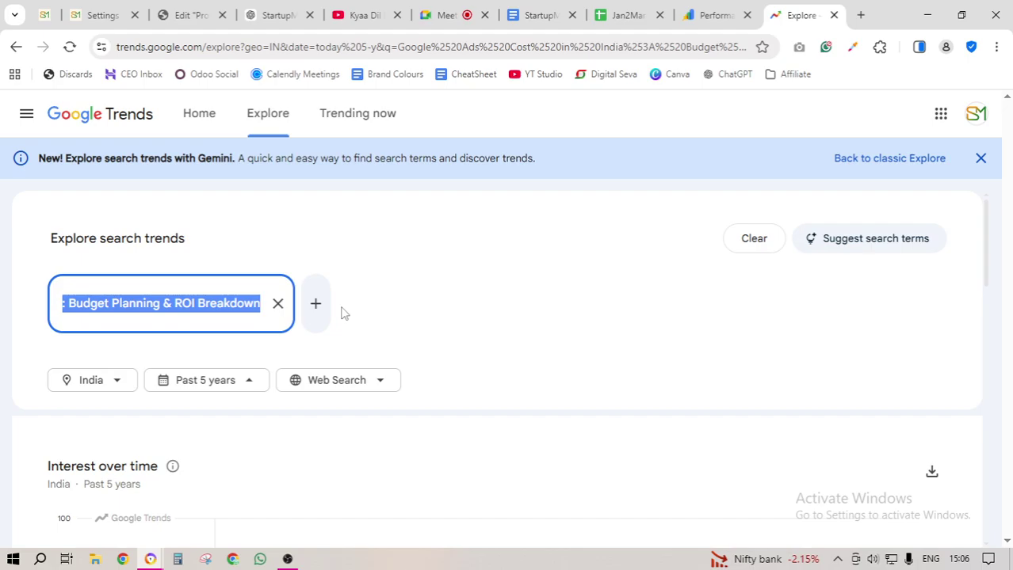
key("BackSpace")
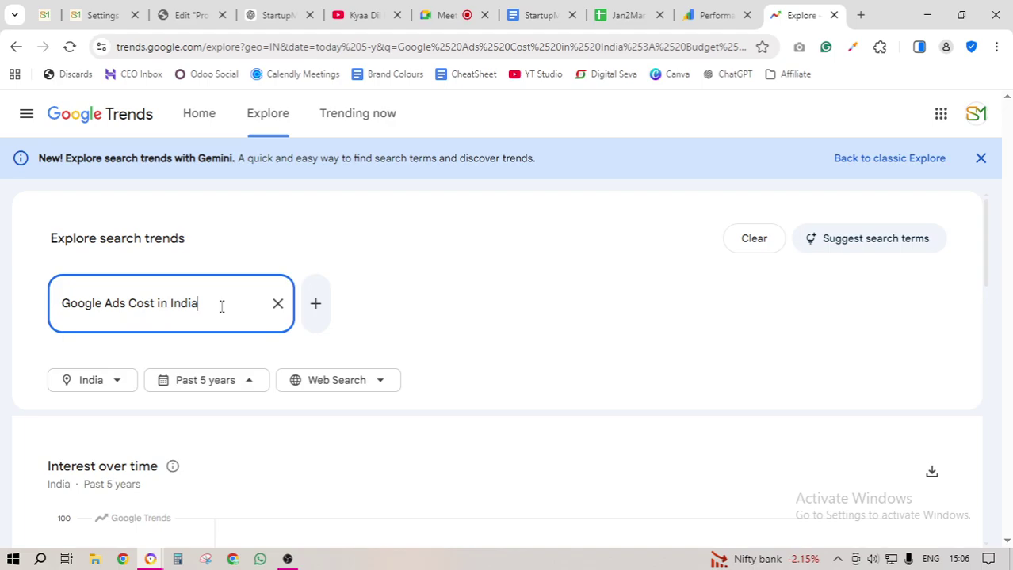
key("Return")
scroll(861, 333, "down", 3)
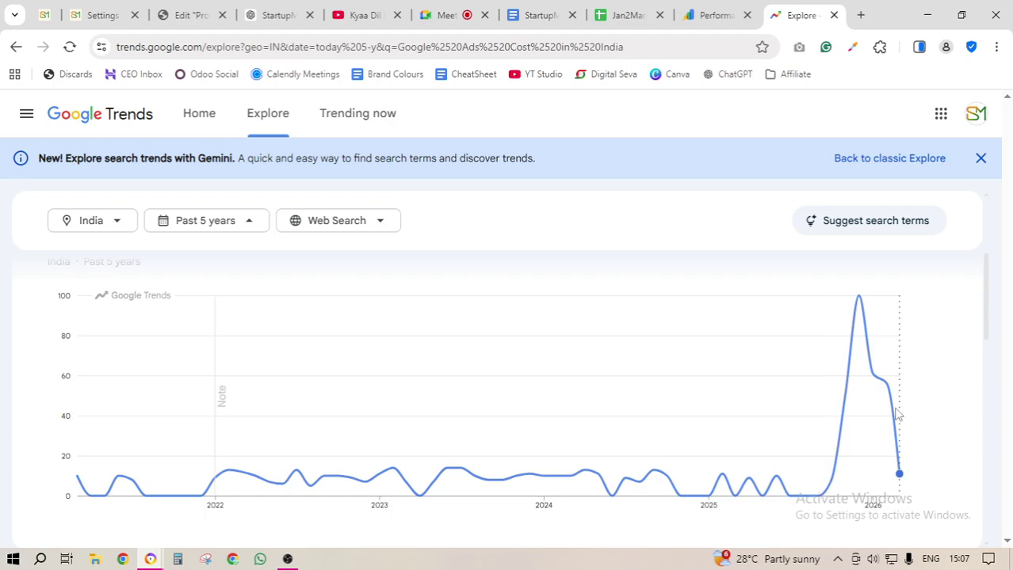
mouse_move(896, 414)
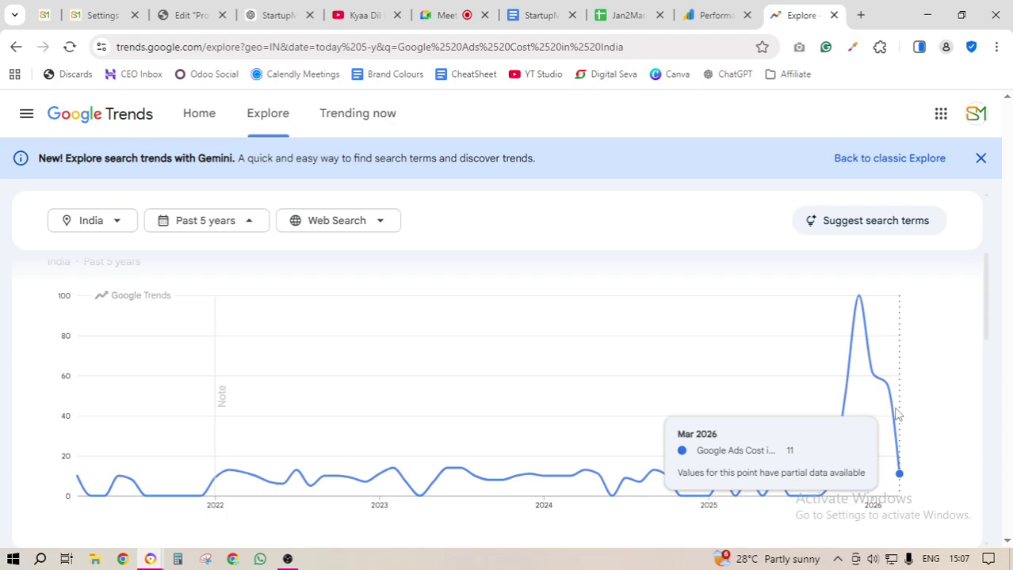
- Check the contributors in the Google Meet call and return to the Google Trends results for the shortened term
left_click(476, 8)
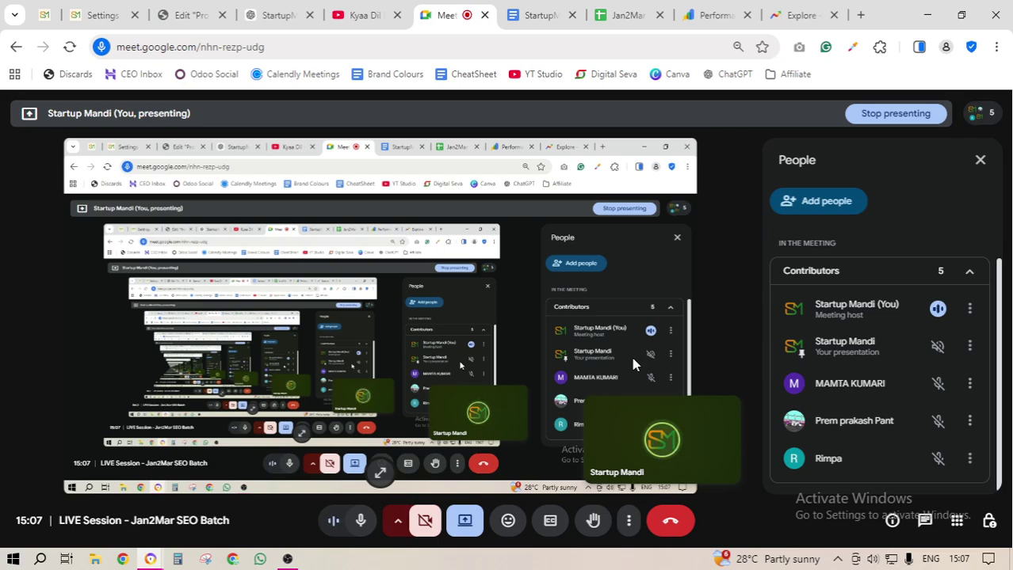
left_click(798, 15)
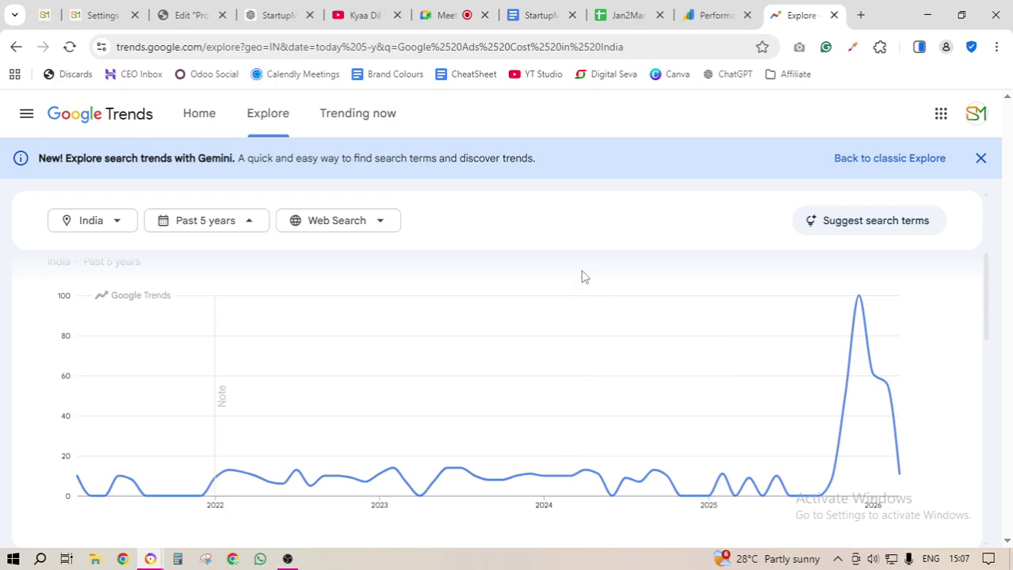
scroll(582, 277, "up", 3)
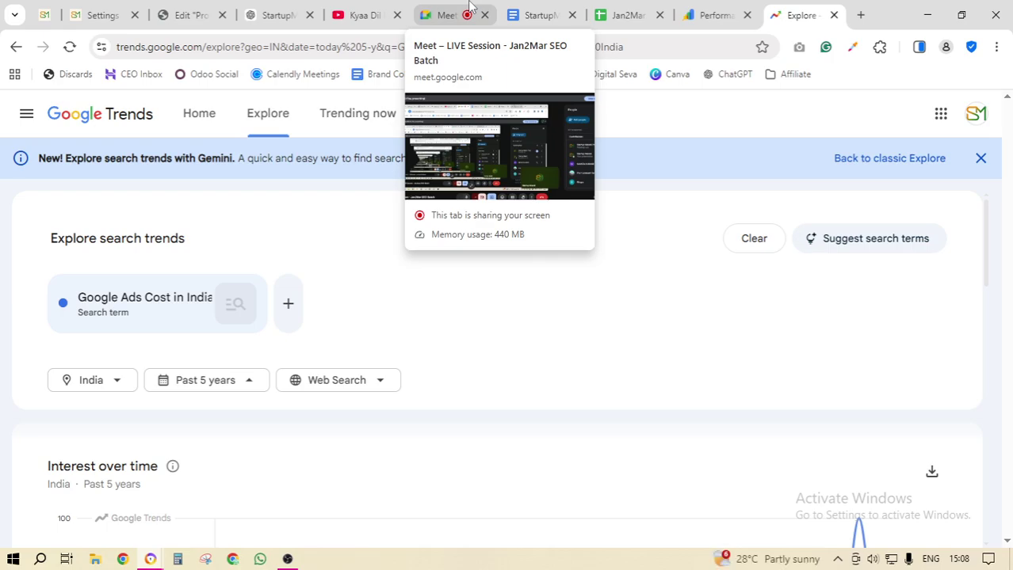
- Open the Trending now page for India and set its period to the past seven days
left_click(361, 116)
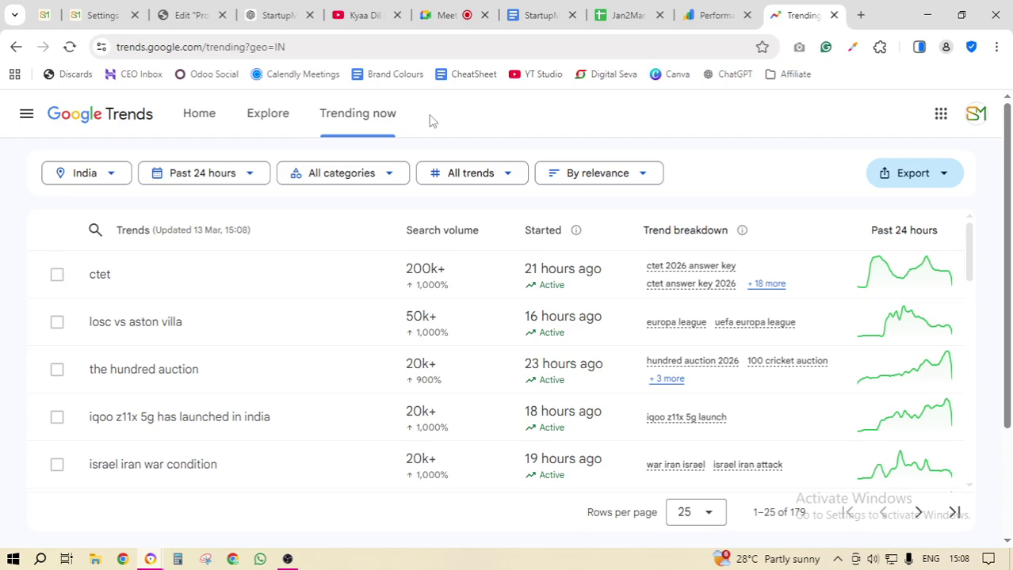
left_click(252, 176)
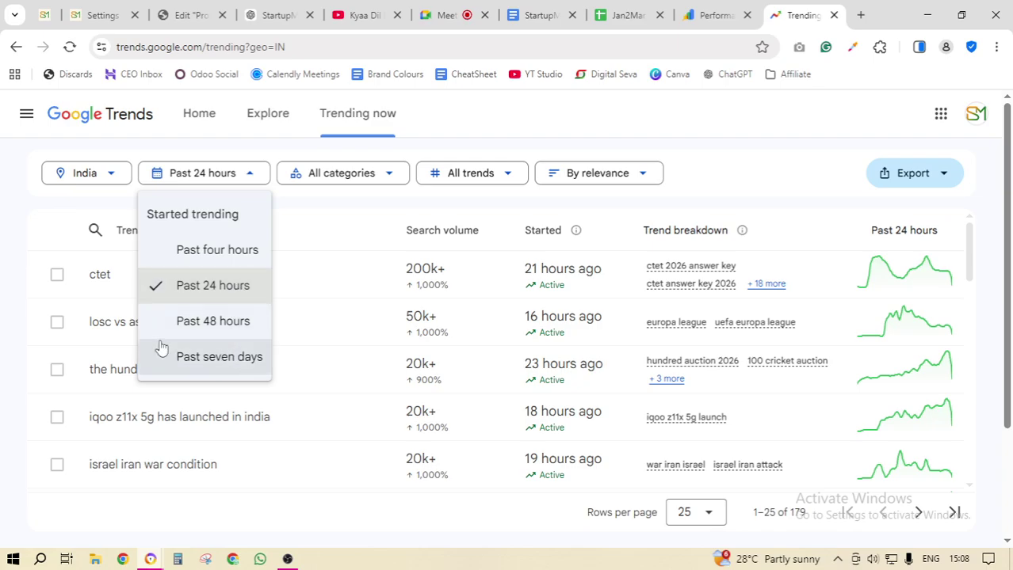
scroll(234, 354, "down", 2)
scroll(234, 353, "up", 1)
left_click(236, 360)
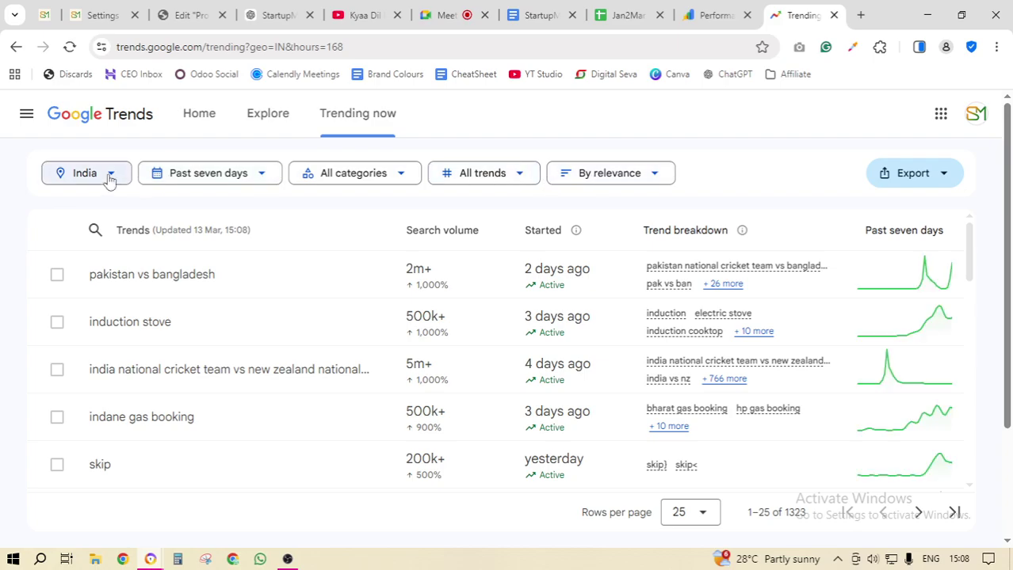
- Look through the trend categories and filter the list to Business and finance
left_click(403, 178)
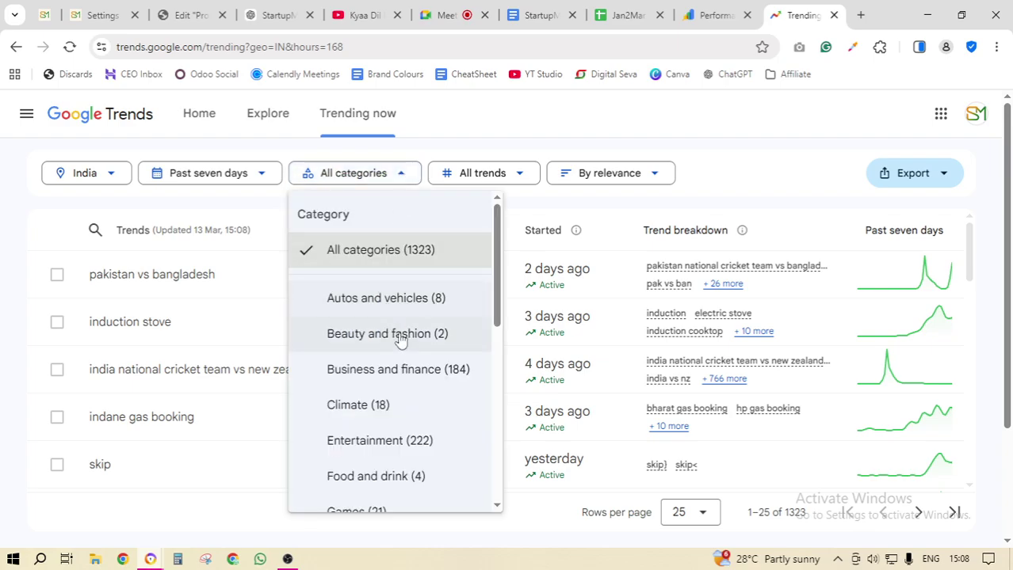
scroll(406, 341, "down", 5)
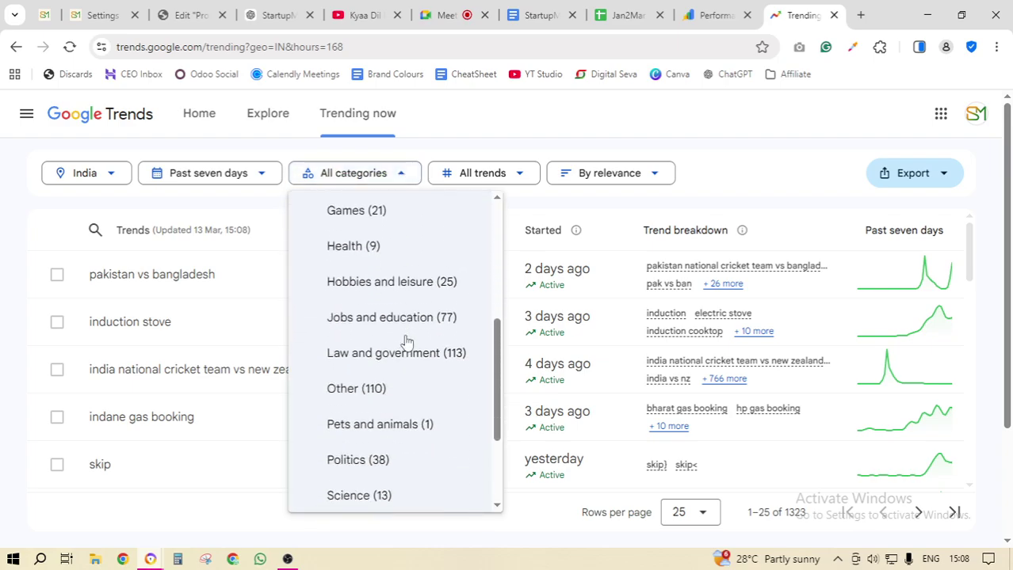
scroll(405, 340, "up", 5)
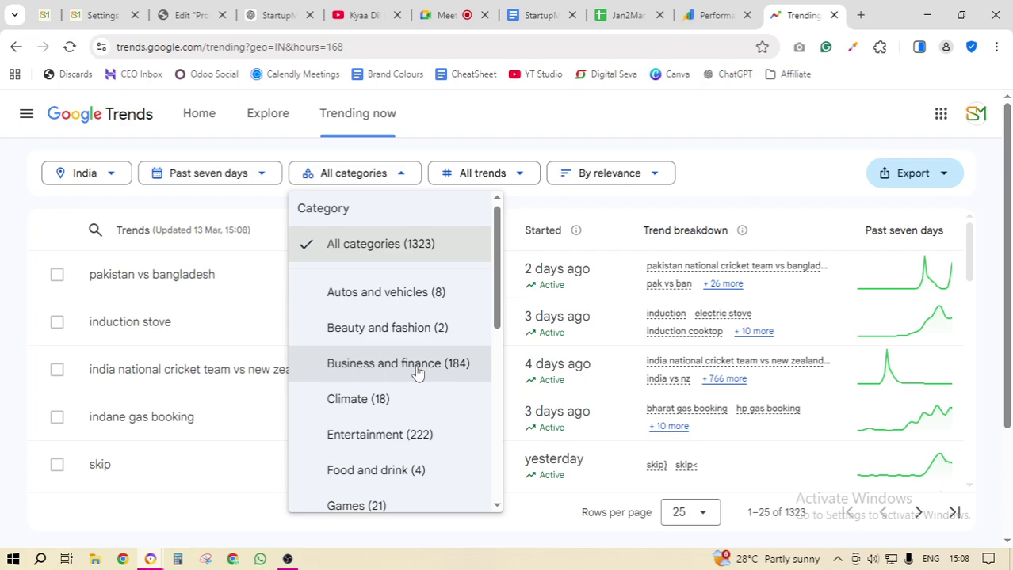
scroll(418, 372, "down", 1)
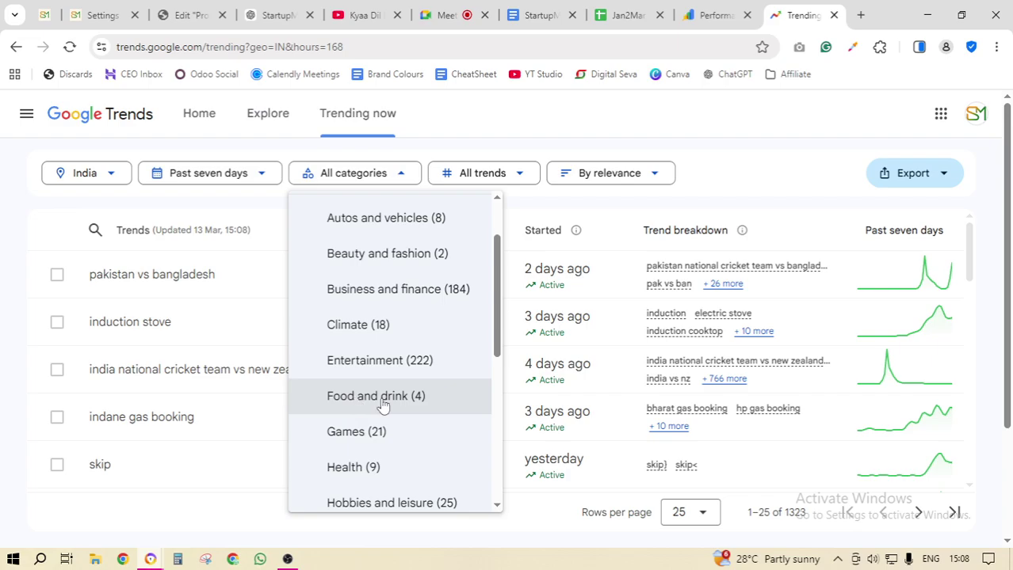
scroll(384, 408, "down", 1)
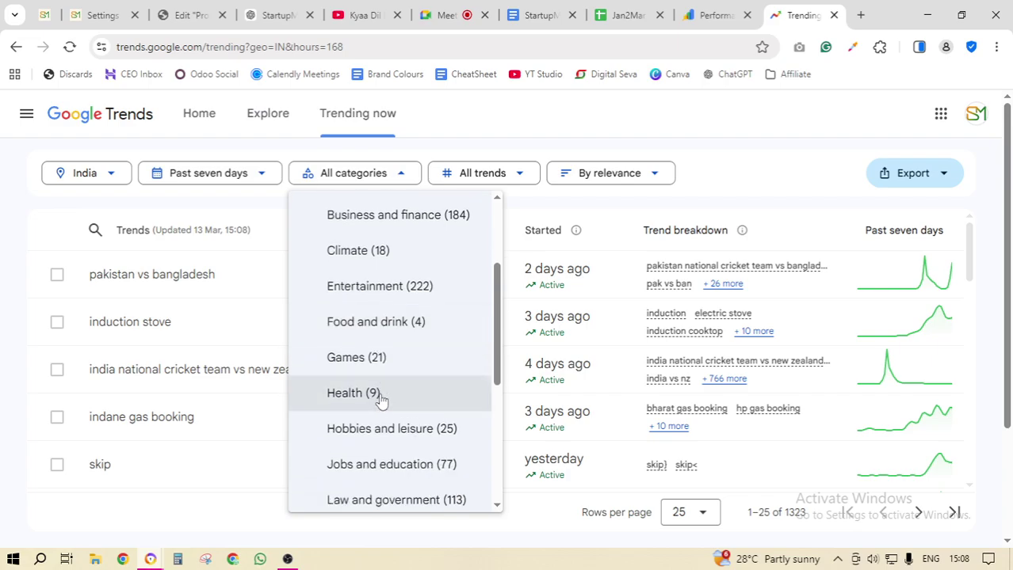
scroll(384, 395, "up", 1)
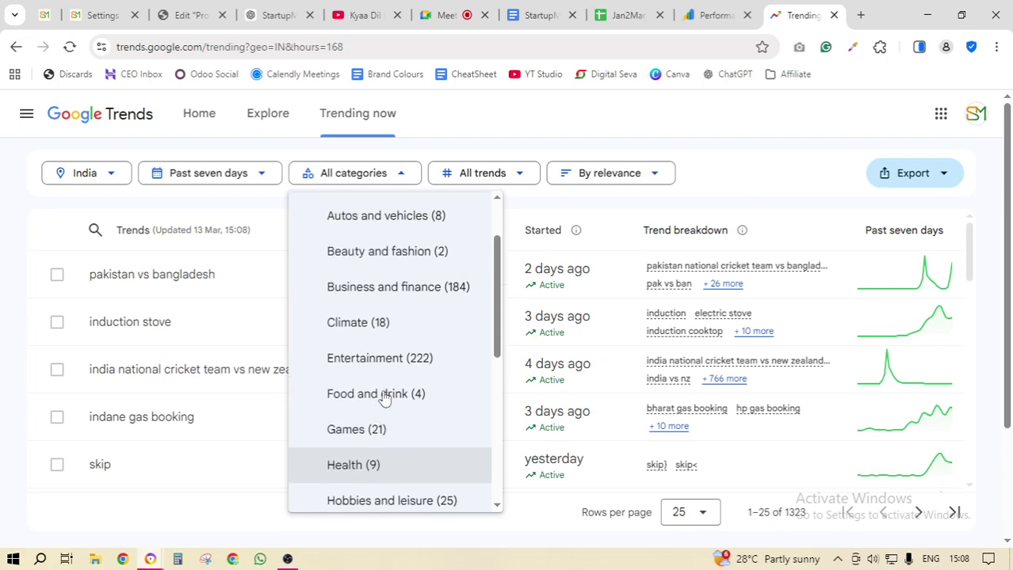
left_click(407, 293)
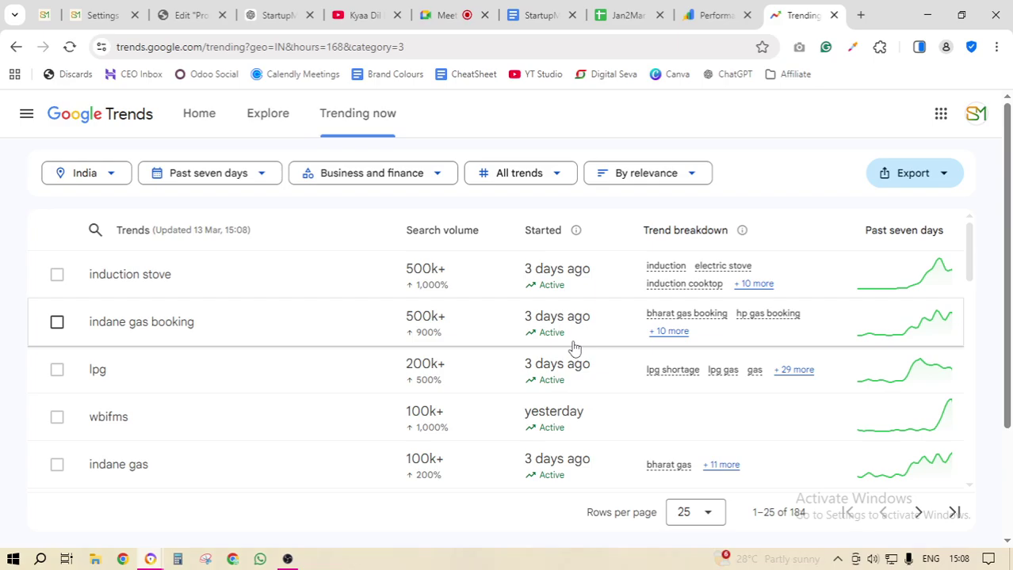
- Limit the Business and finance list to active trends only
left_click(555, 174)
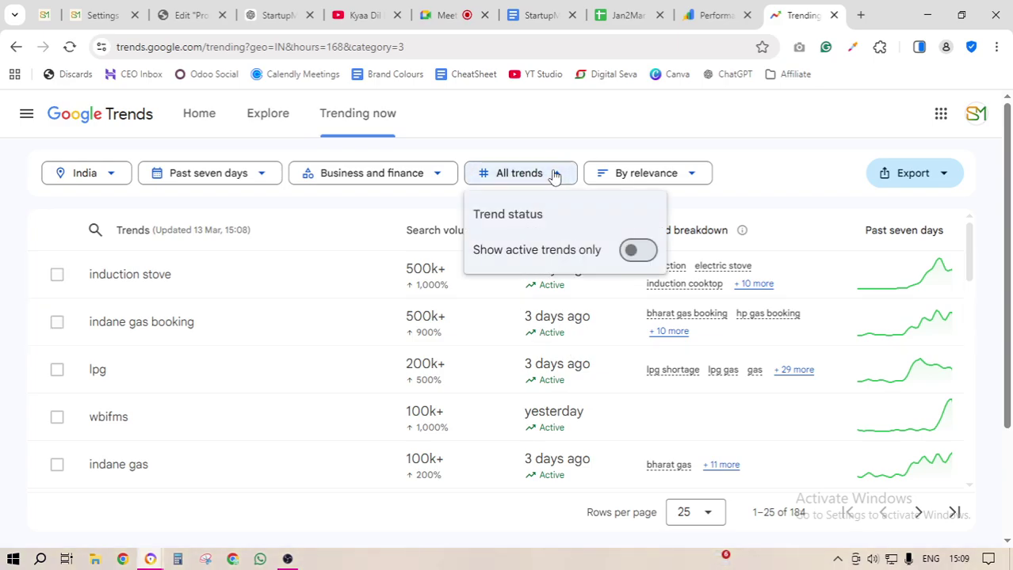
left_click(632, 251)
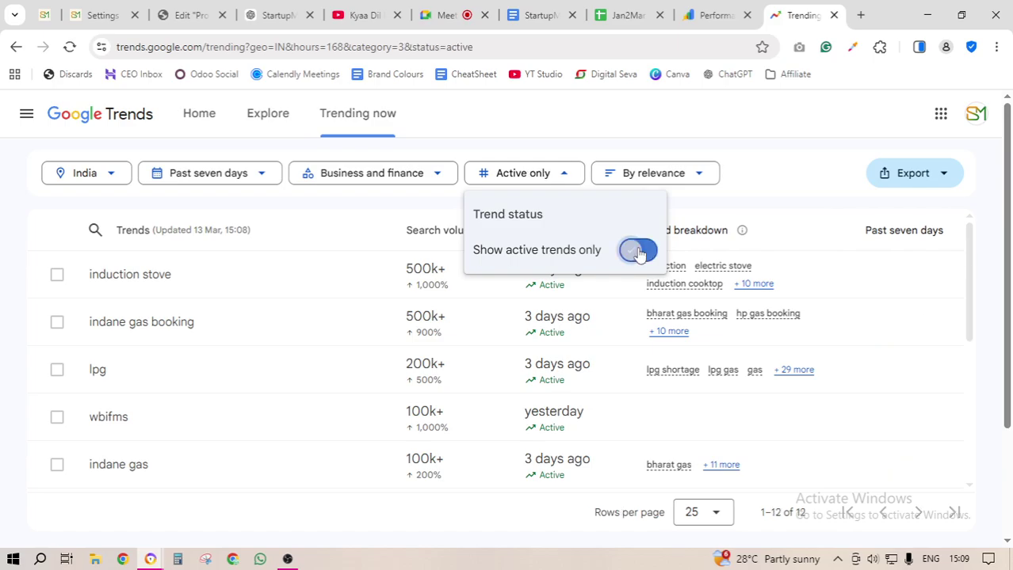
left_click(737, 181)
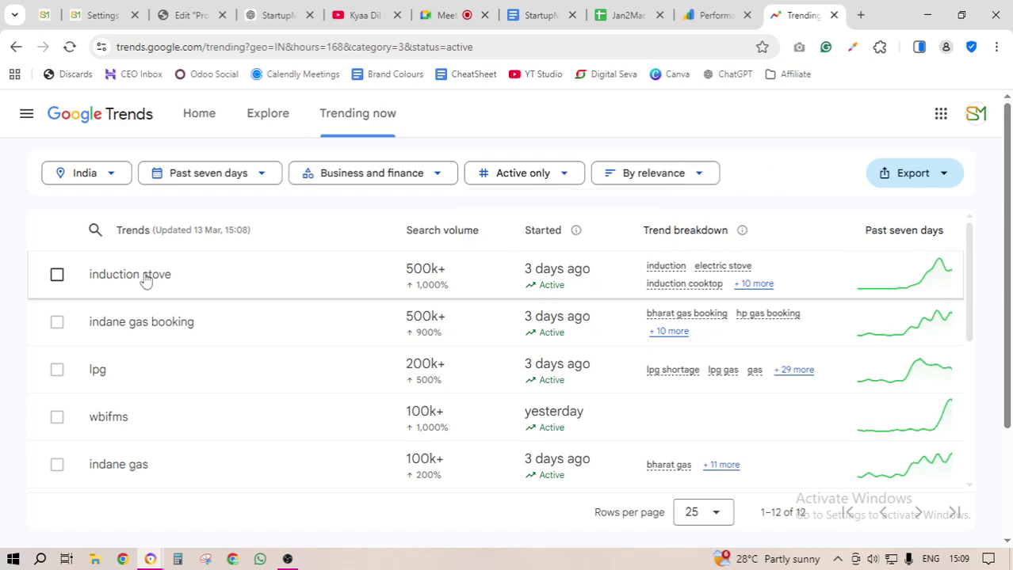
- Highlight the "induction stove" trend name and open its details, closing and reopening them once
left_click_drag(176, 277, 91, 281)
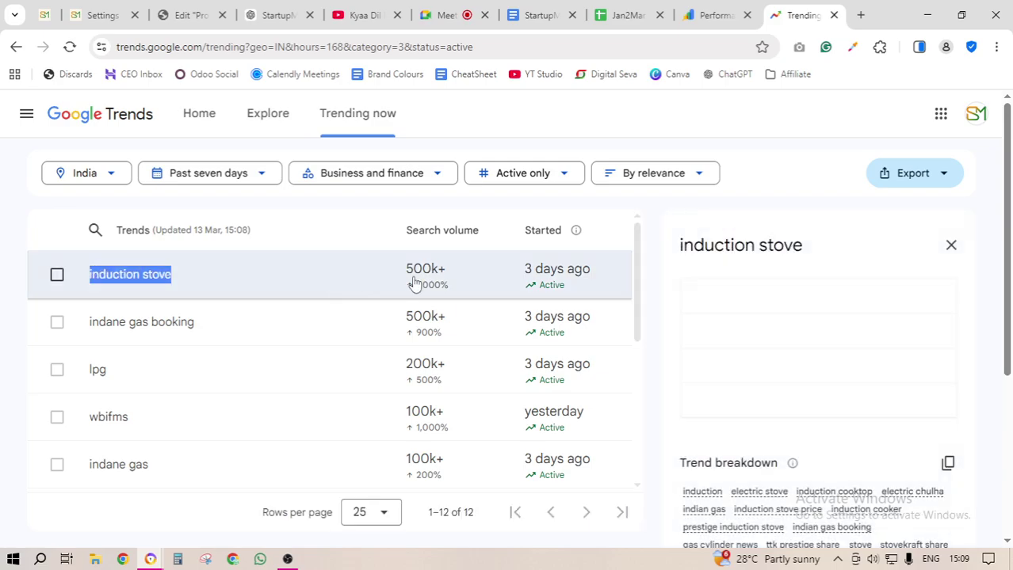
left_click(951, 247)
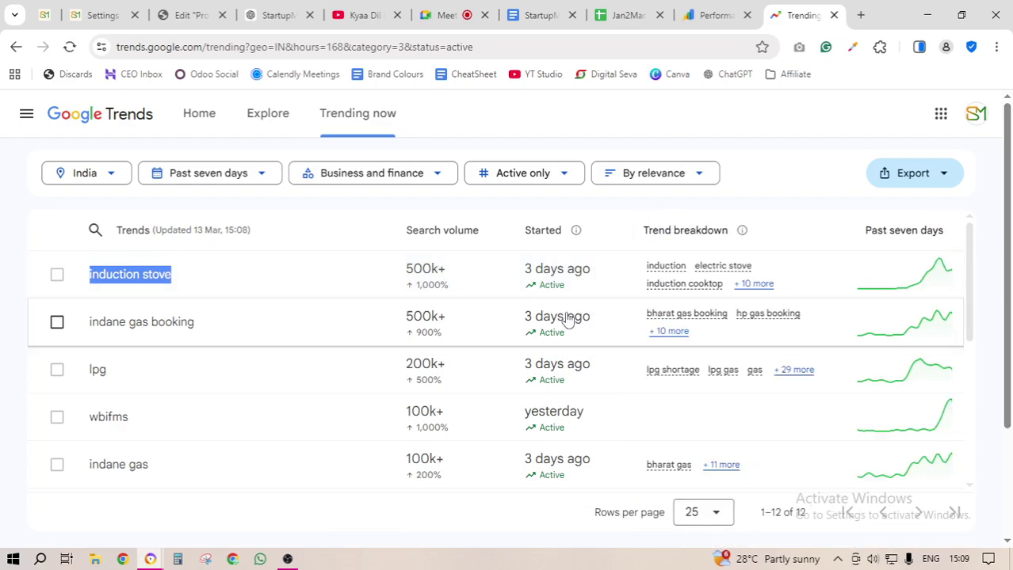
left_click(759, 152)
left_click_drag(169, 278, 93, 278)
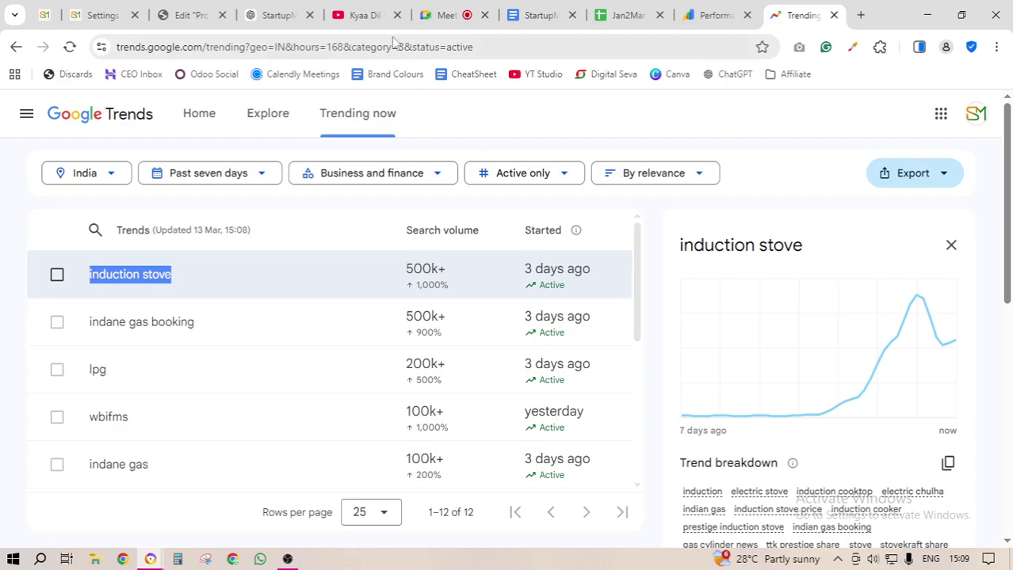
- Check the Google Meet call twice, returning each time to the induction stove trend details in Google Trends
left_click(428, 12)
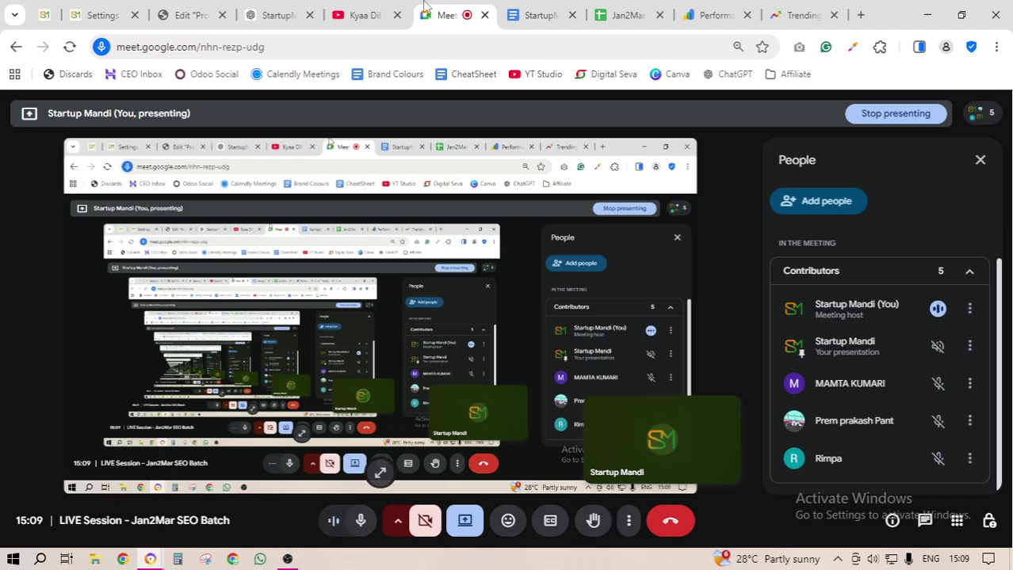
left_click(794, 9)
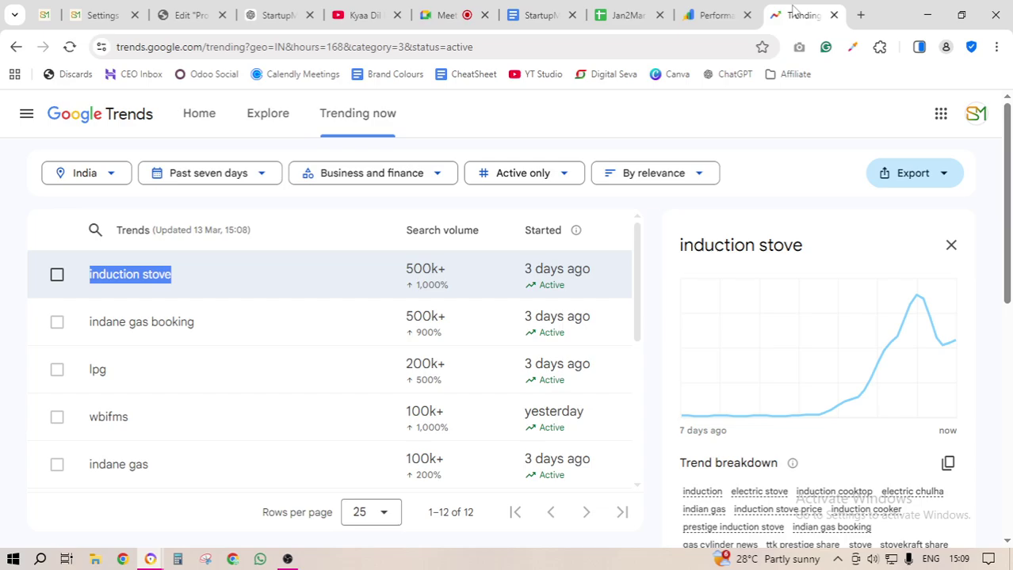
left_click(448, 14)
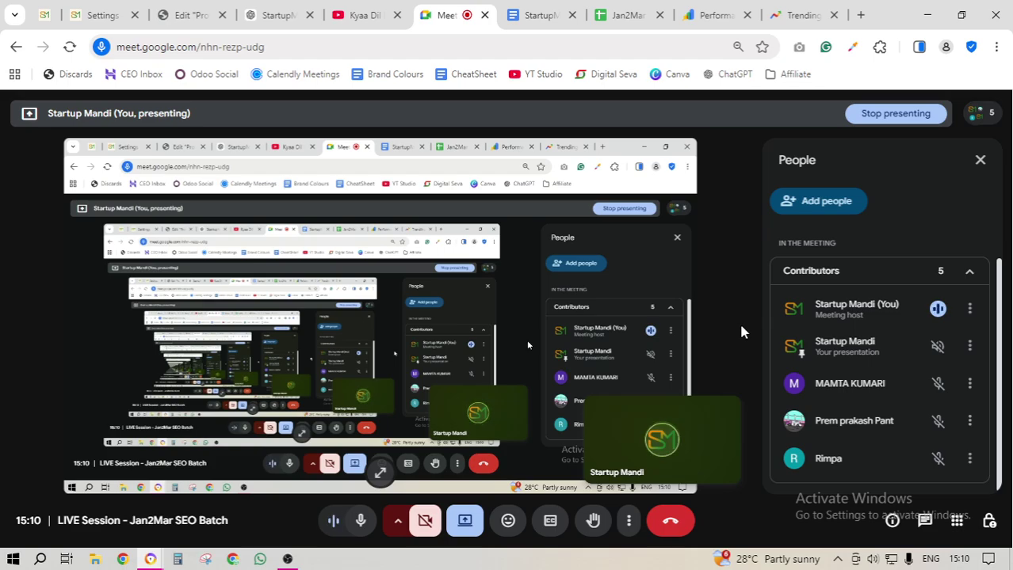
left_click(801, 14)
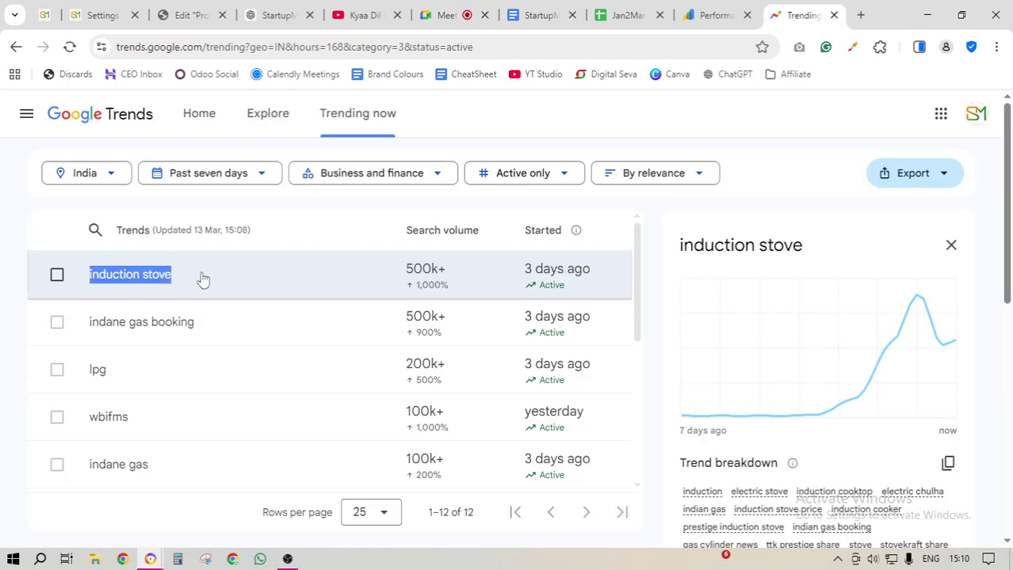
- Compare the search volumes of the induction stove and indane gas booking trends, highlighting them and the induction stove growth rate
left_click(163, 277)
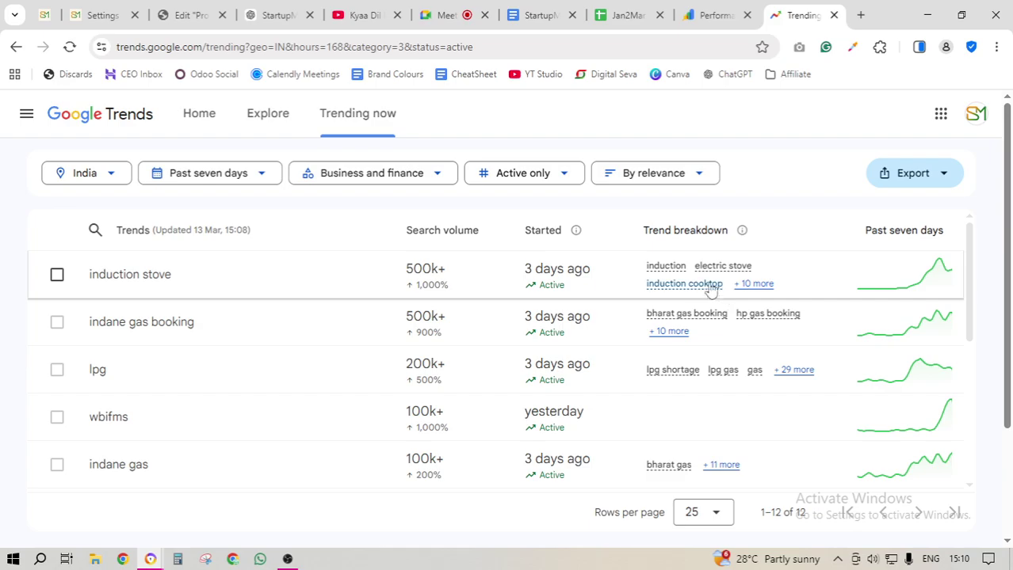
left_click(644, 273)
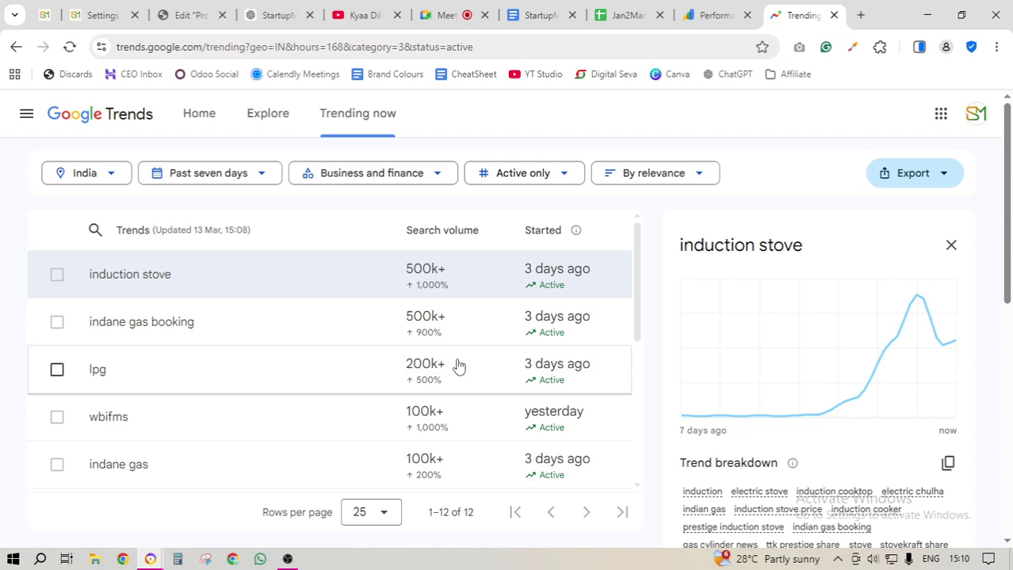
left_click_drag(407, 323, 446, 322)
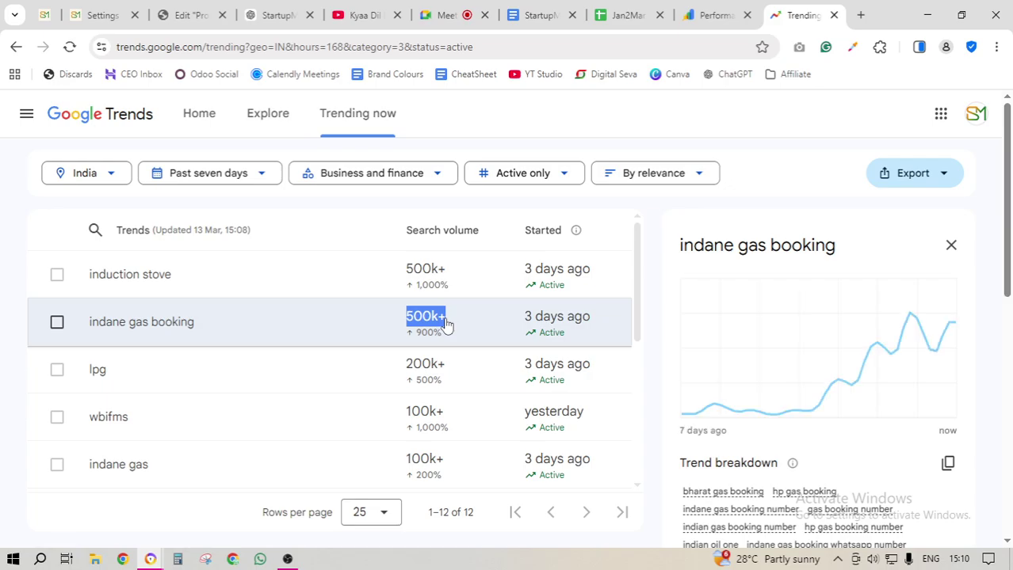
left_click_drag(407, 274, 477, 276)
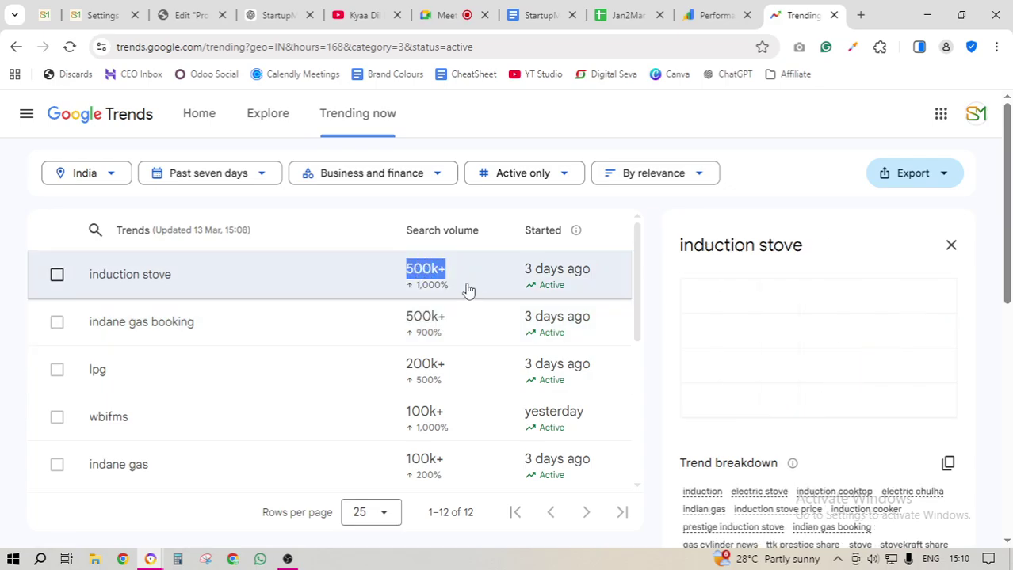
left_click_drag(450, 287, 448, 299)
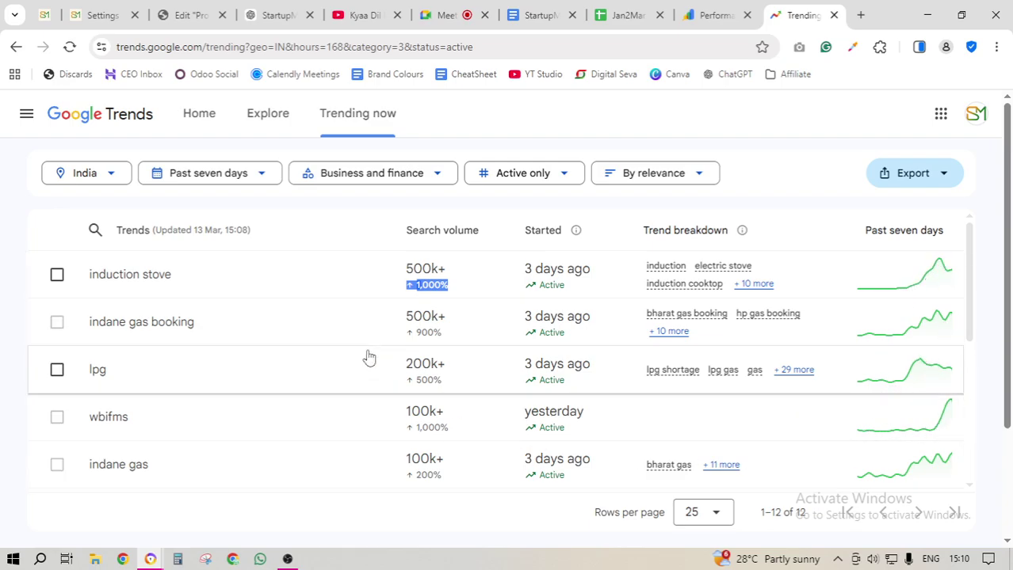
- Highlight the growth rate of the "adobe ceo shantanu narayen" trend, close its details and look through the remaining business trends
scroll(369, 357, "down", 2)
scroll(368, 358, "down", 2)
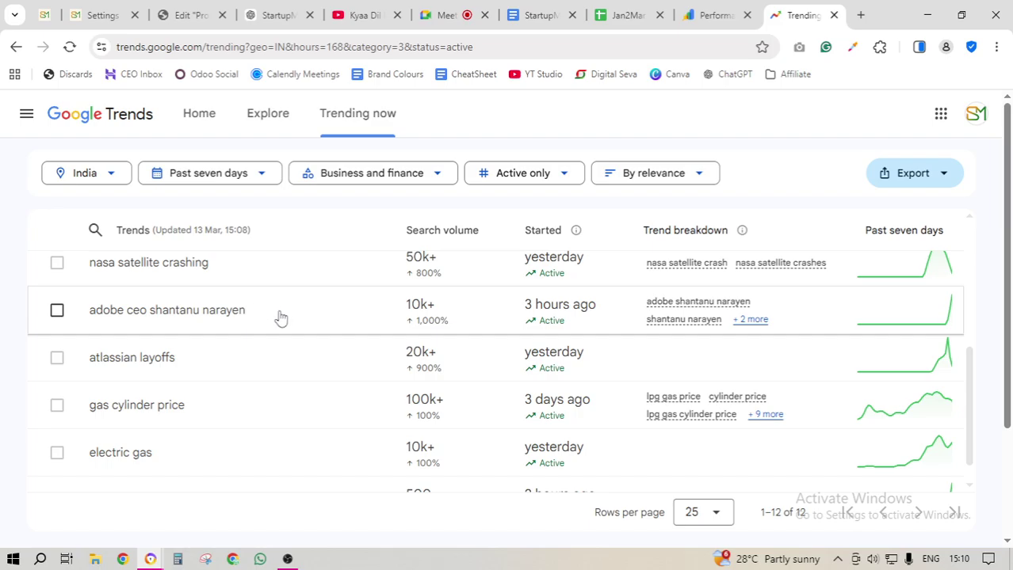
left_click_drag(435, 308, 398, 312)
left_click_drag(453, 330, 432, 329)
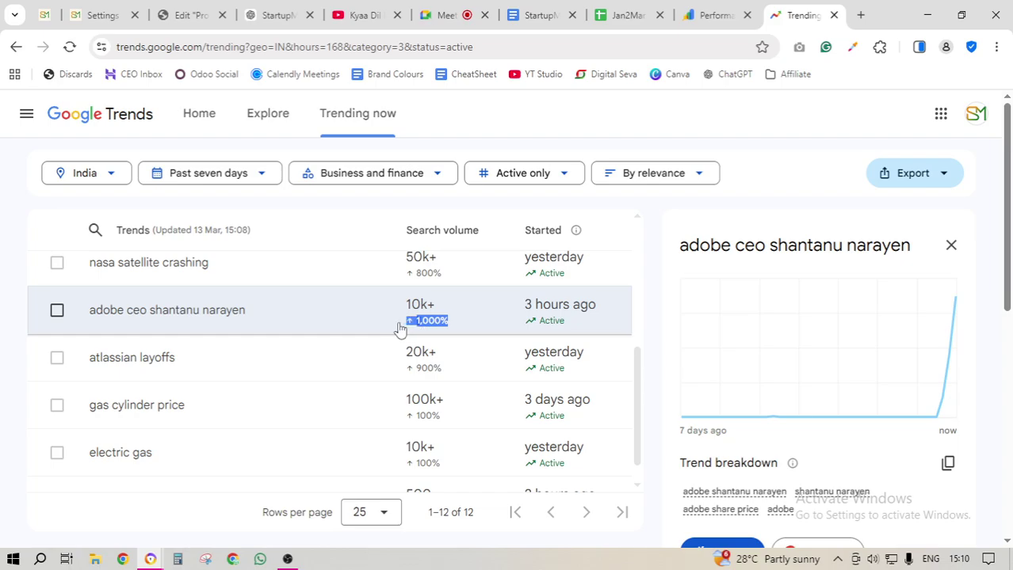
left_click(401, 330)
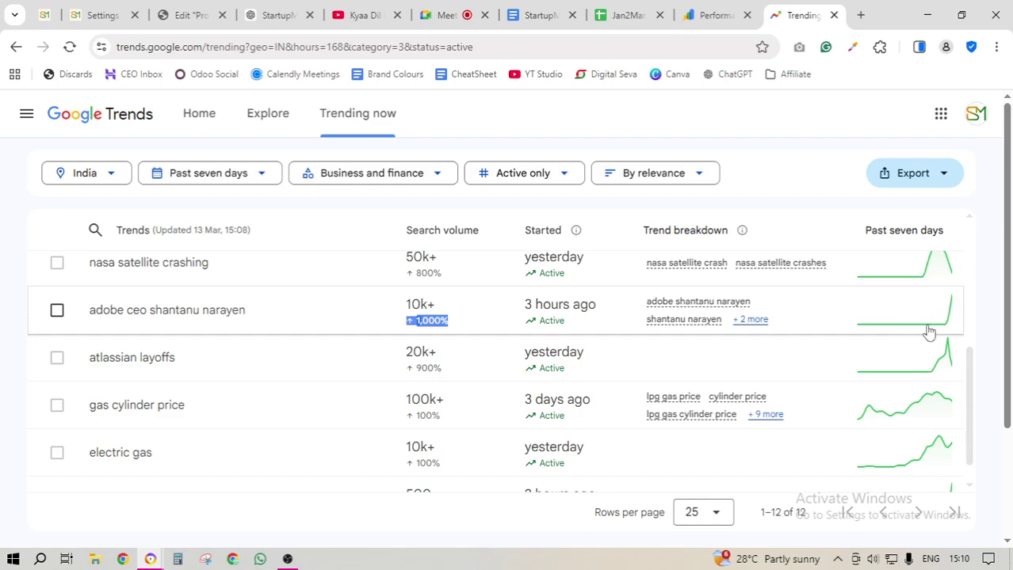
scroll(423, 409, "down", 1)
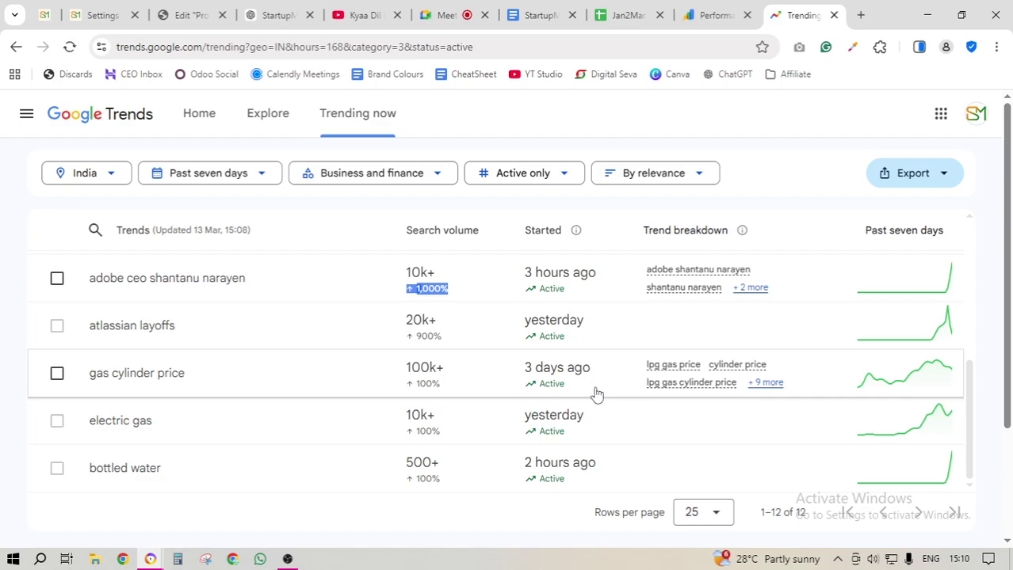
scroll(597, 394, "up", 5)
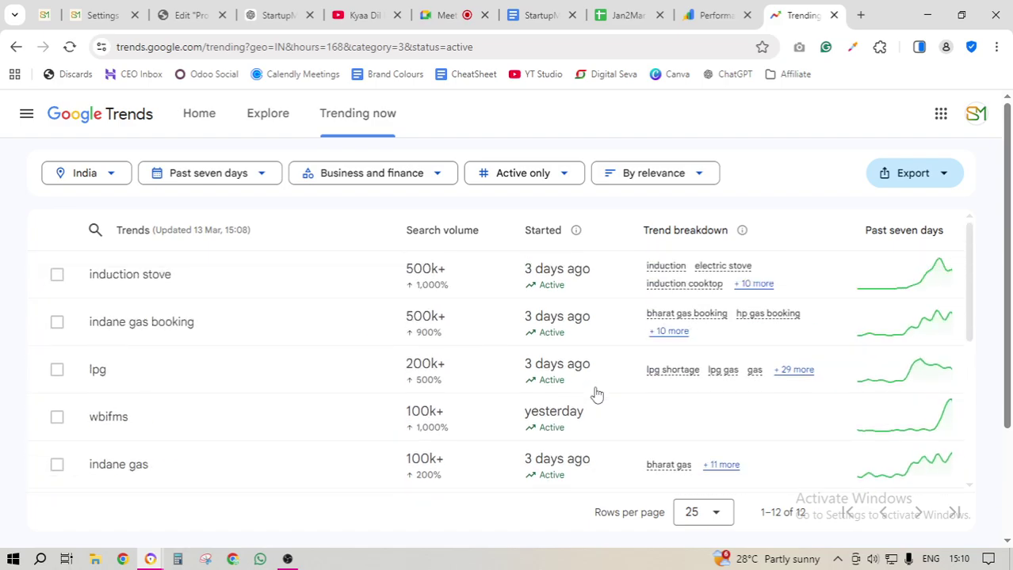
- Change the category filter to All categories and look through the active trends
left_click(439, 175)
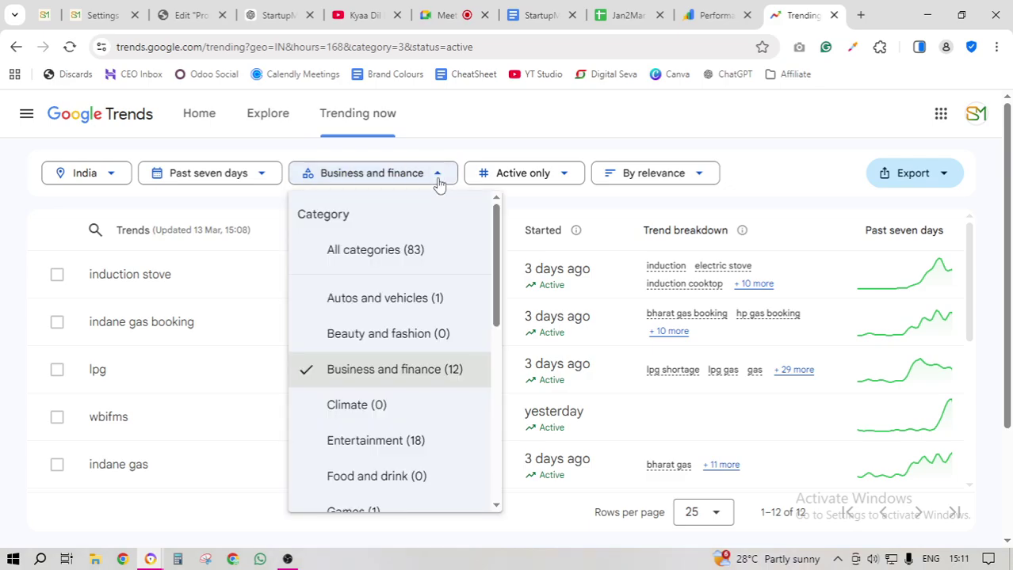
left_click(426, 255)
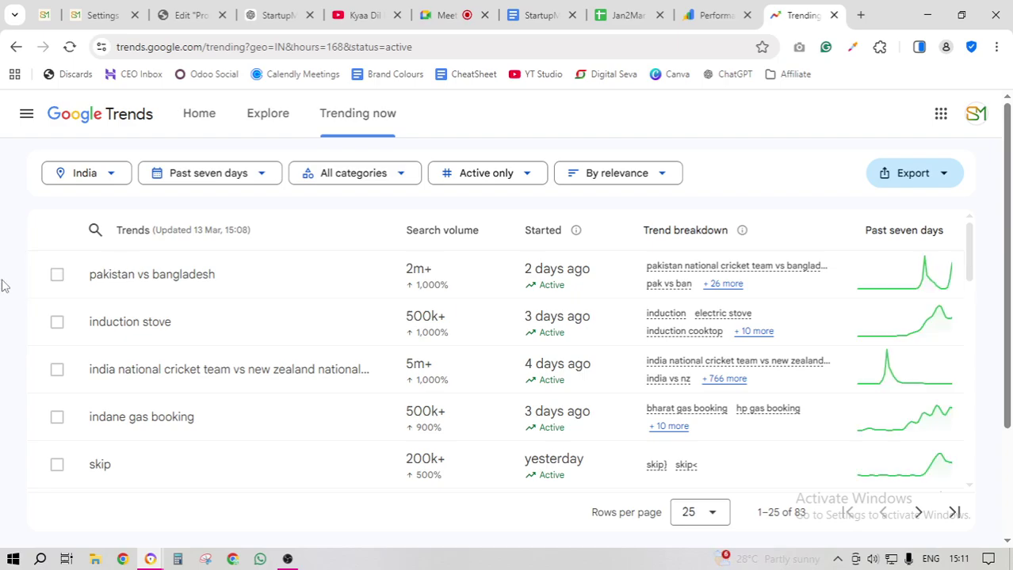
scroll(475, 380, "down", 3)
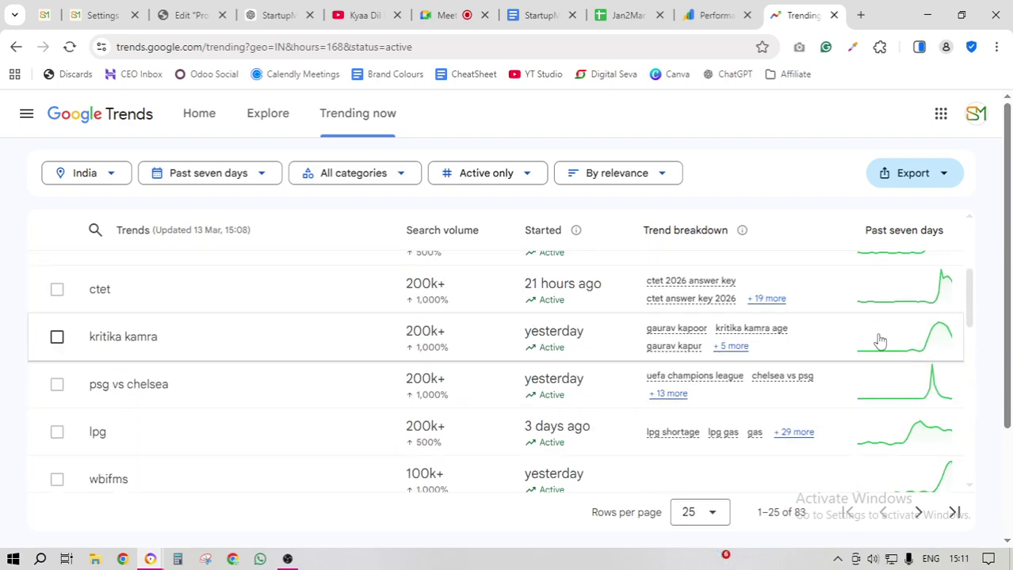
scroll(901, 424, "down", 4)
scroll(901, 424, "up", 8)
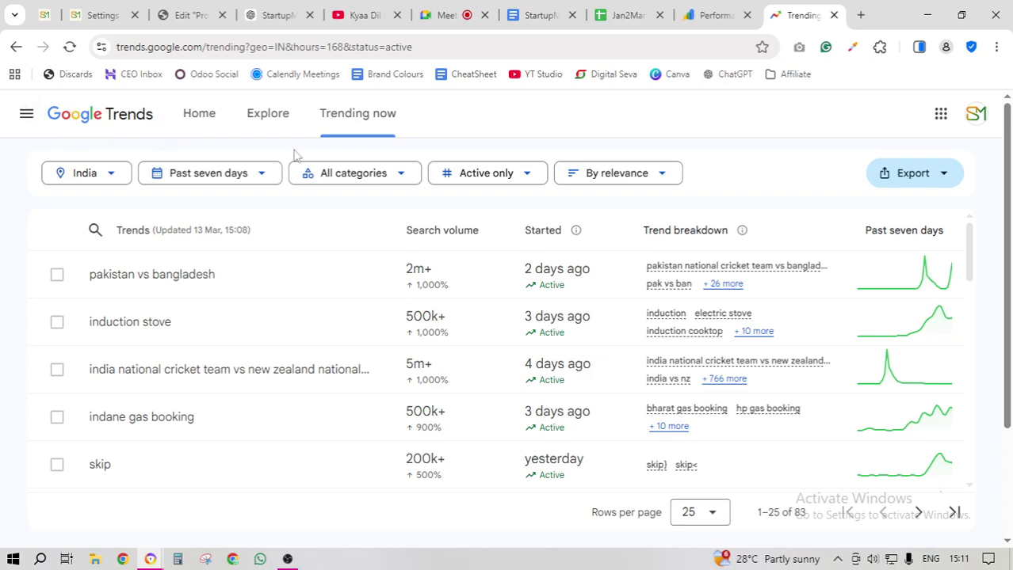
- Open the Explore page of Google Trends and start adding a search term
left_click(268, 123)
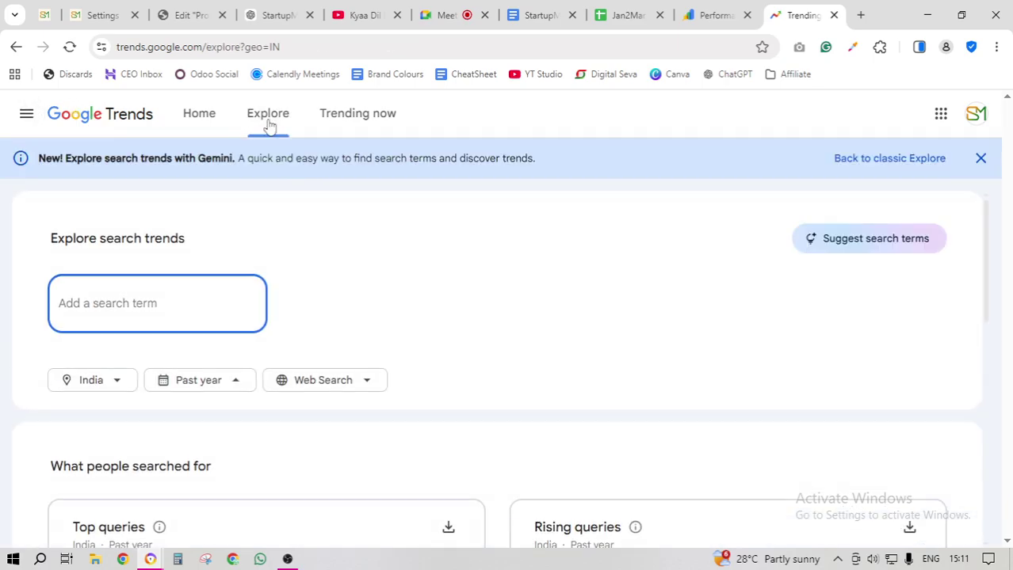
left_click(147, 301)
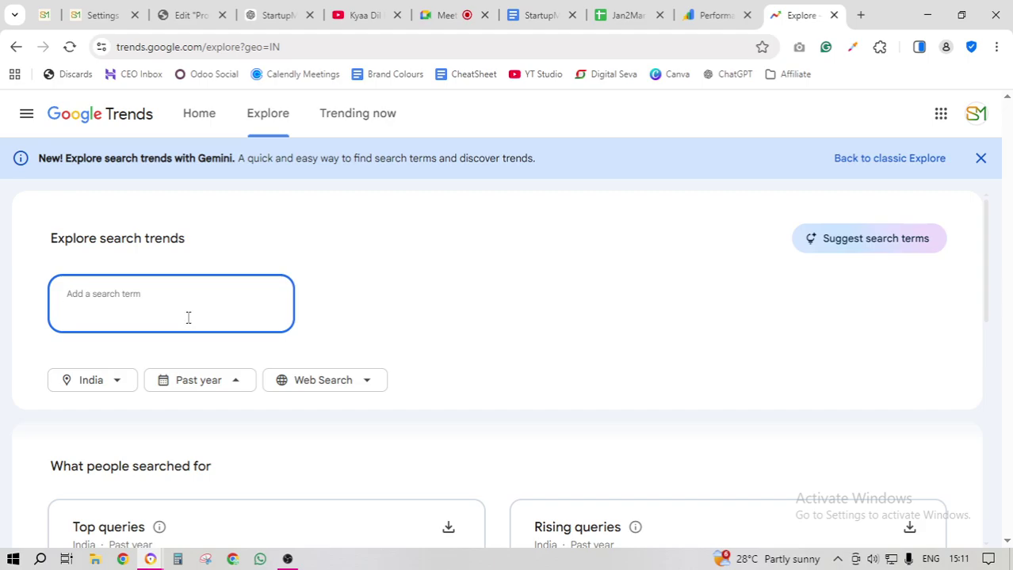
type("Google vs")
key("BackSpace")
key("BackSpace")
key("BackSpace")
key("BackSpace")
key("BackSpace")
key("BackSpace")
key("BackSpace")
key("BackSpace")
key("BackSpace")
- Explore the search term "Top 5 AI Tools" over the past 5 years and view its interest over time
type("Top 5 AI ")
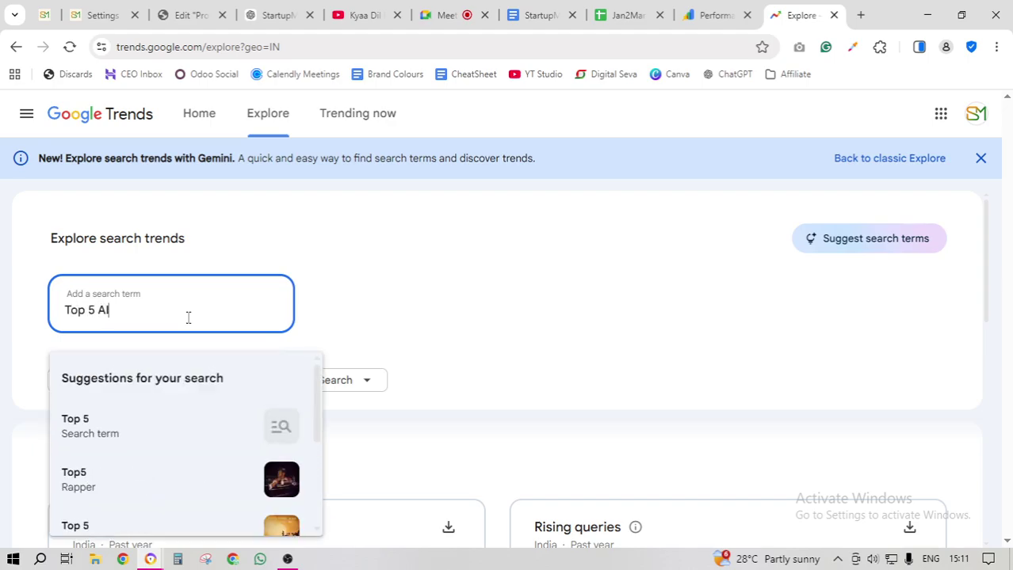
type("Tools")
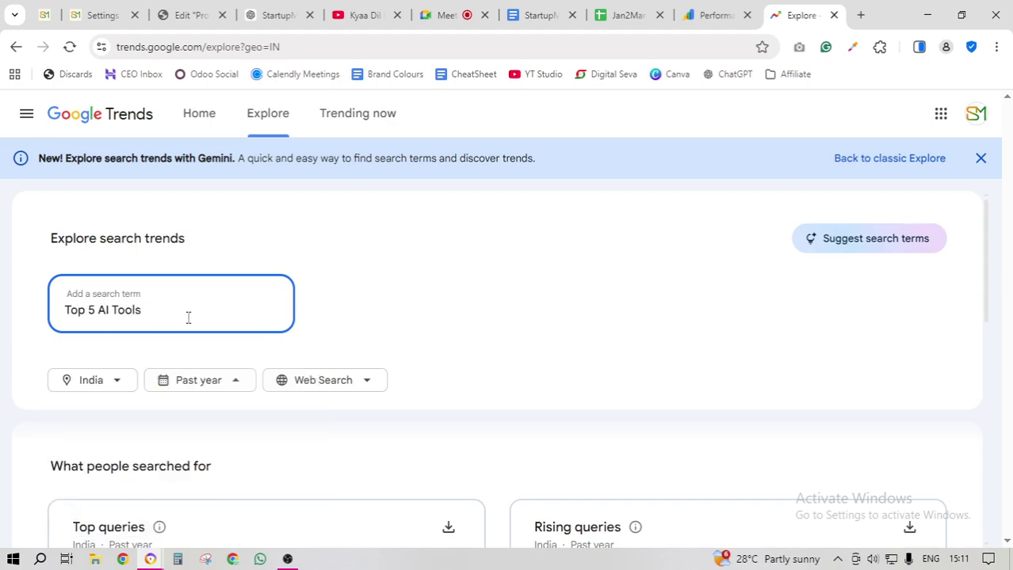
key("Return")
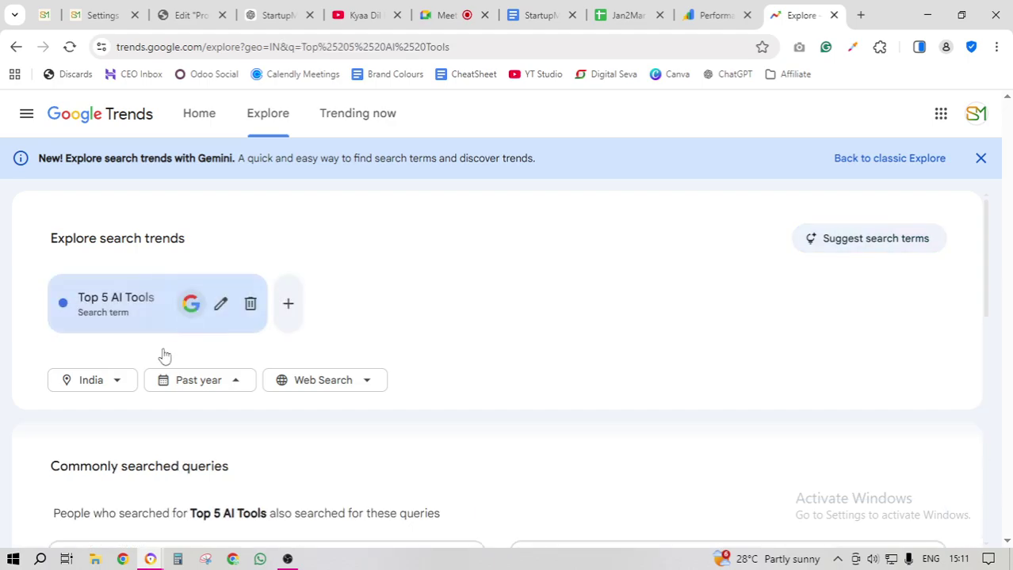
left_click(219, 382)
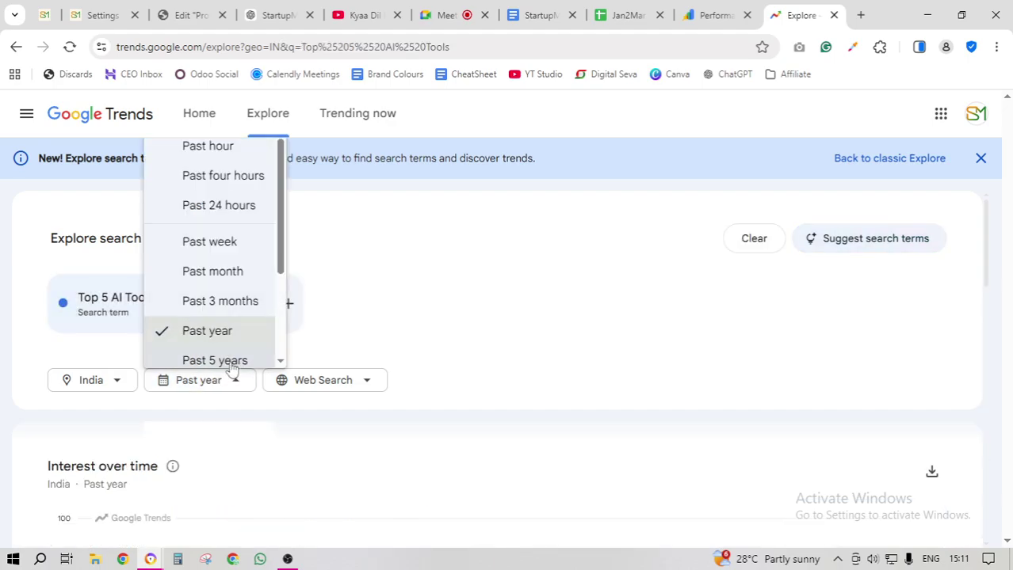
left_click(231, 361)
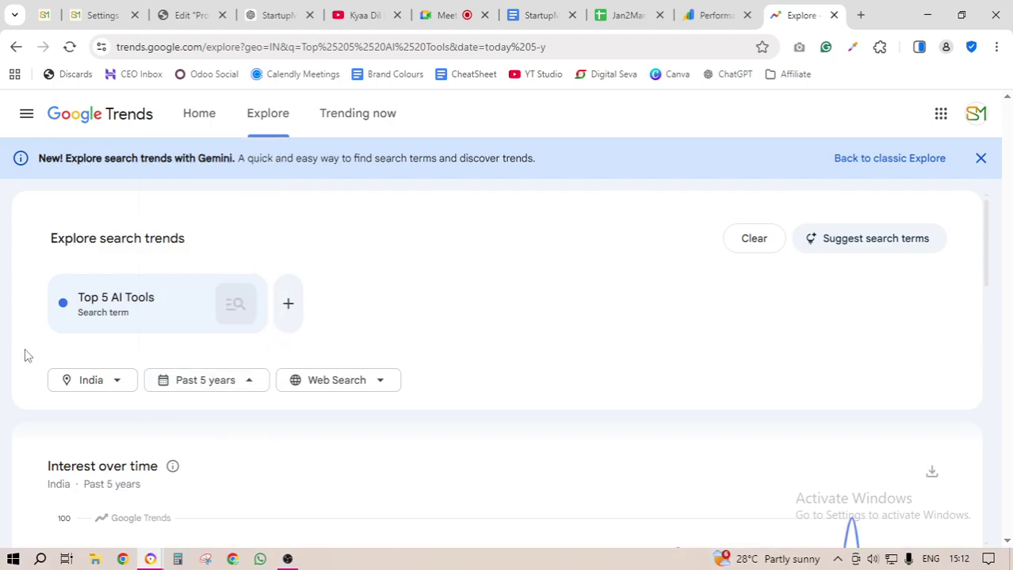
scroll(112, 382, "down", 4)
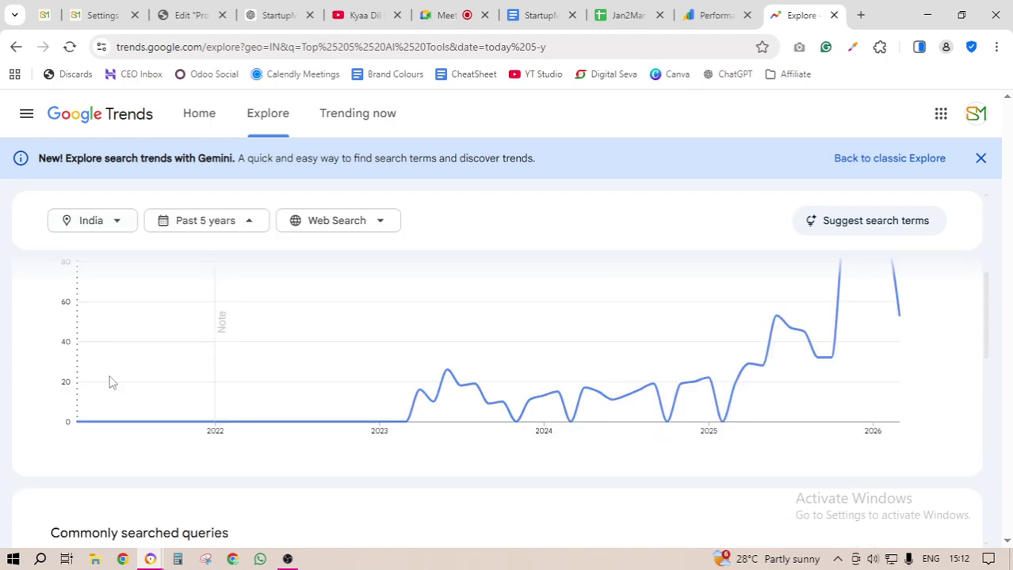
scroll(111, 383, "up", 1)
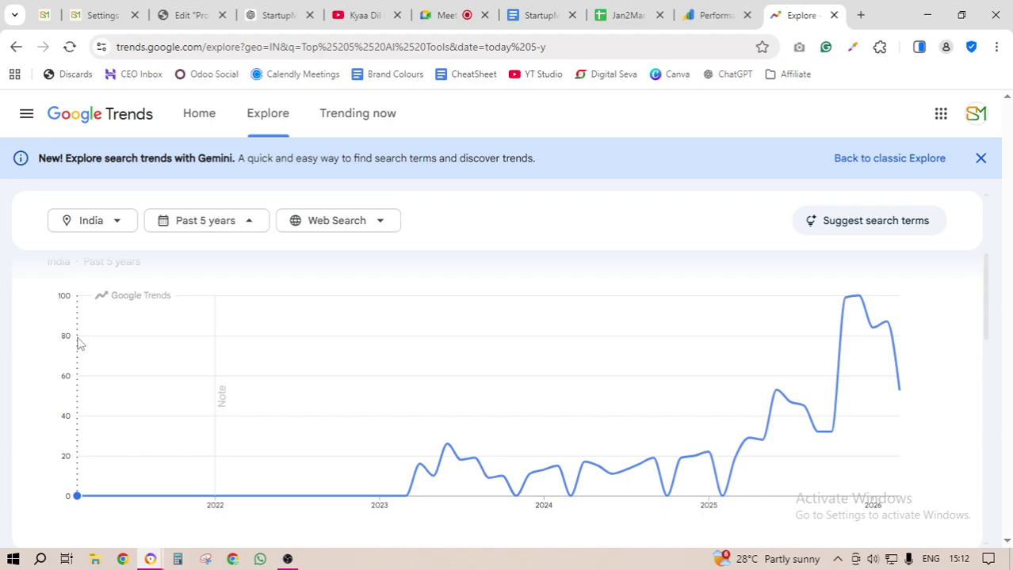
- Replace the explored term with "Learn Digital Marketing", using the plain search term suggestion
scroll(78, 342, "up", 2)
double_click(144, 303)
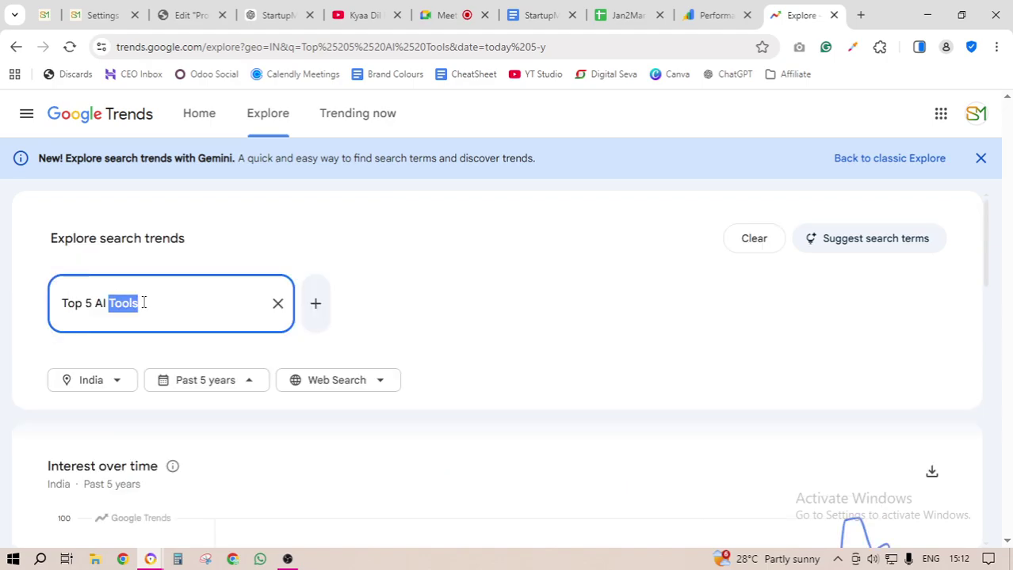
triple_click(144, 303)
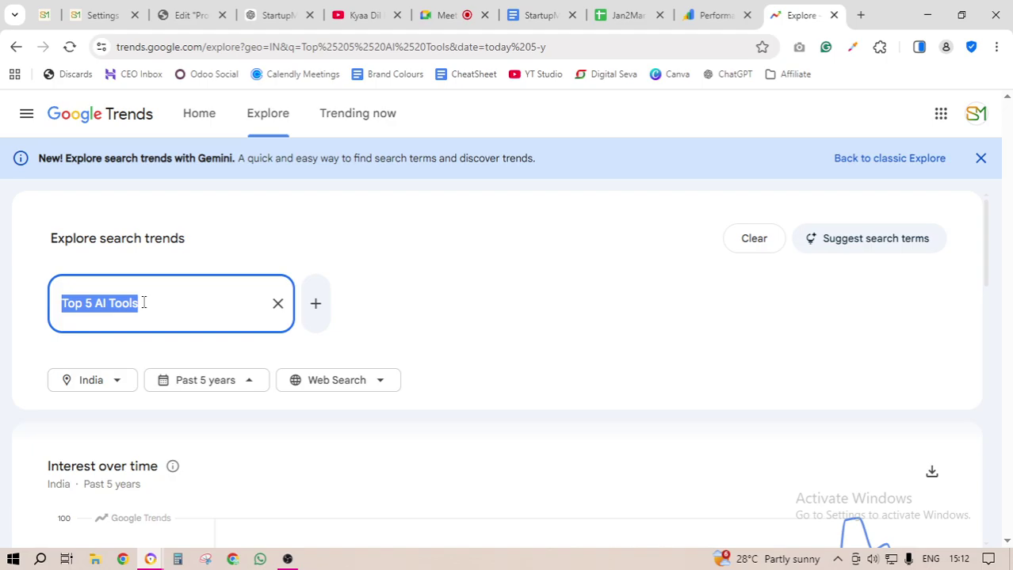
type("Learn ")
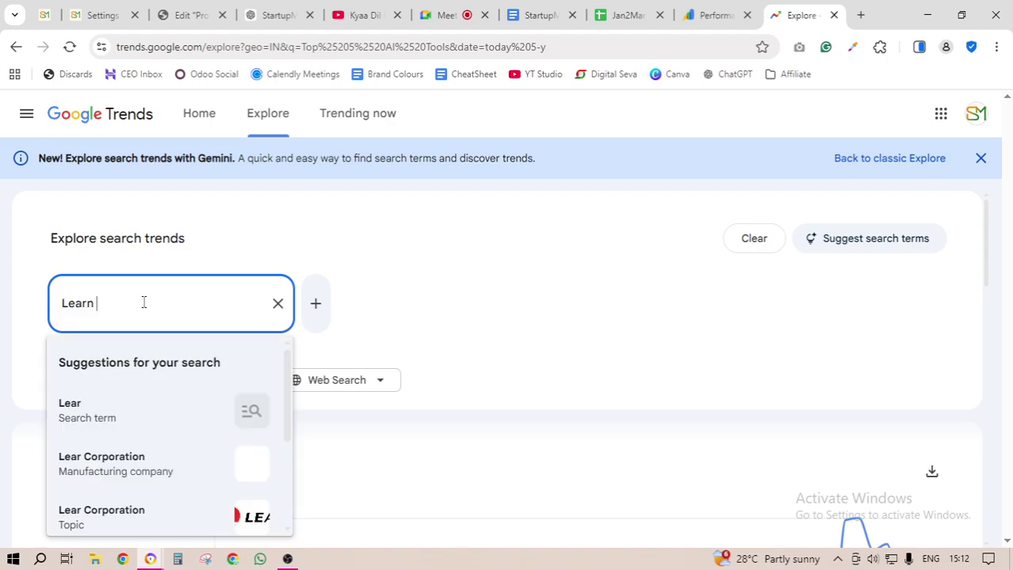
type("Digital Mar")
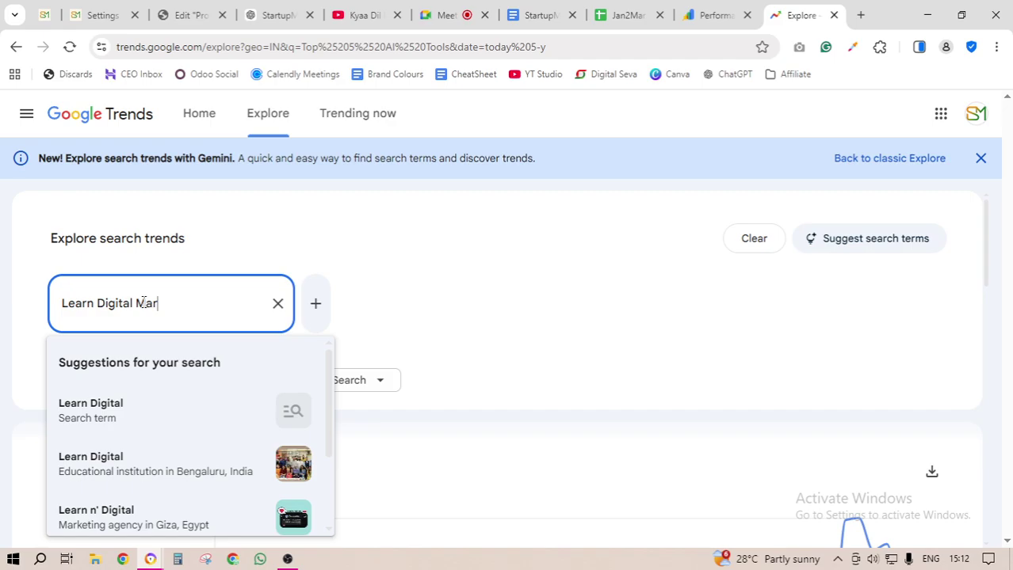
type("keting")
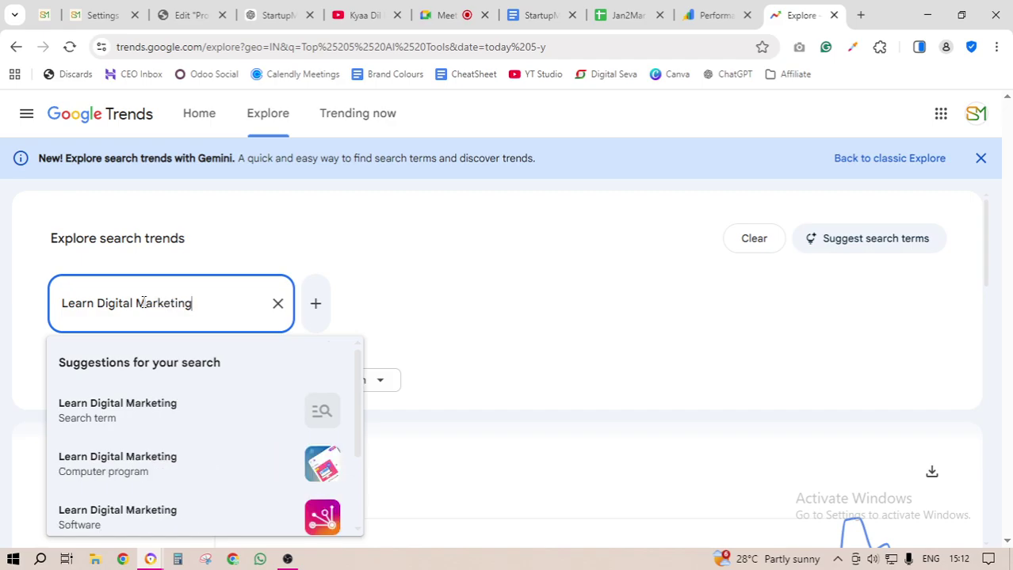
scroll(119, 460, "down", 2)
scroll(147, 479, "up", 2)
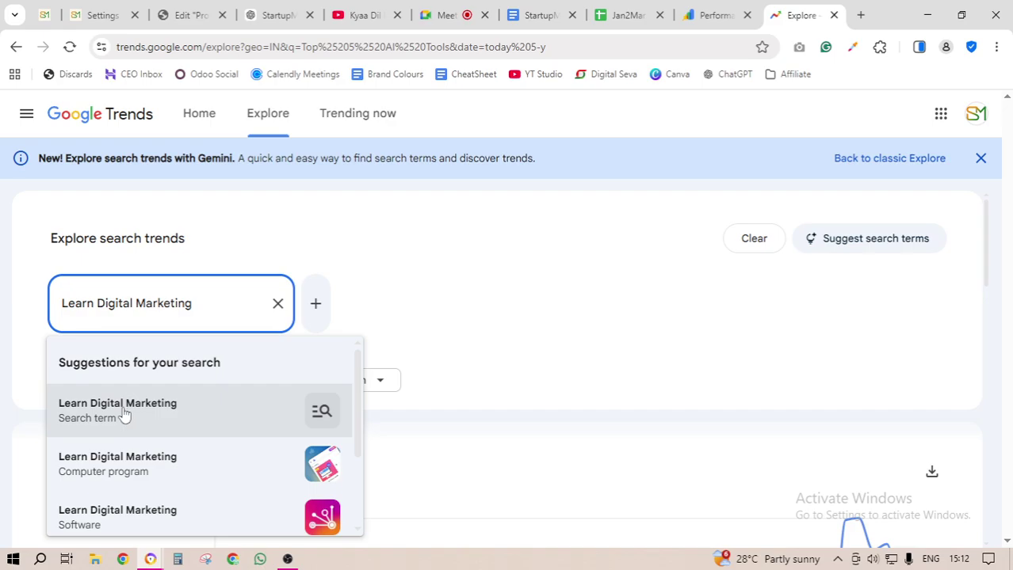
left_click(123, 415)
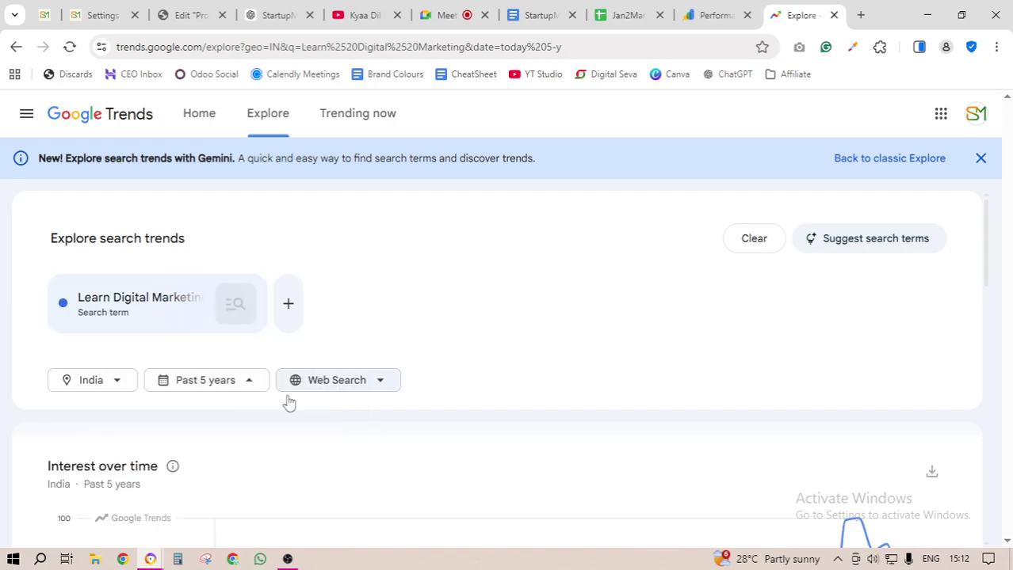
- Examine the interest over time chart for "Learn Digital Marketing" across the past 5 years
scroll(289, 402, "down", 2)
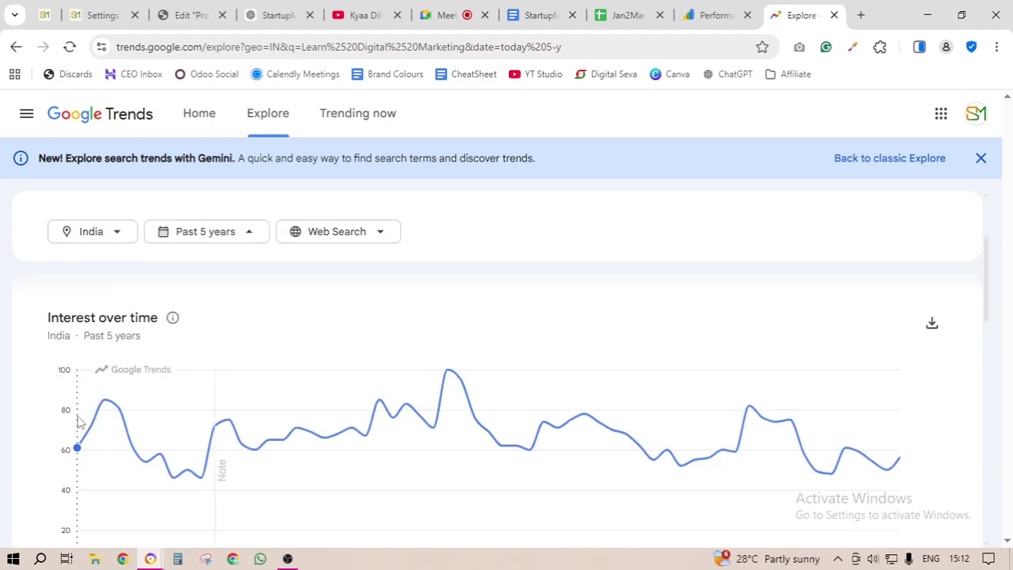
scroll(492, 298, "down", 1)
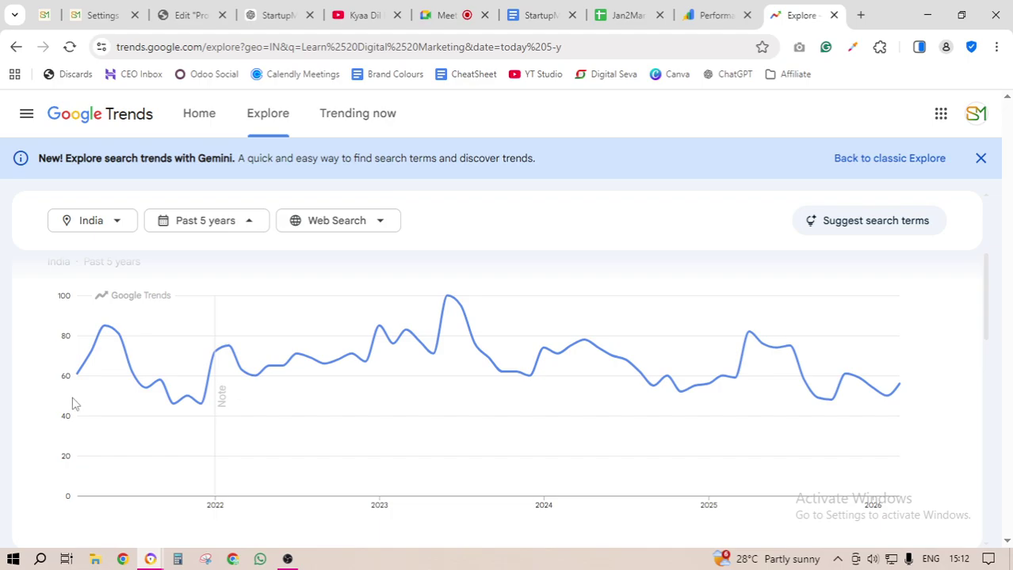
left_click_drag(72, 404, 139, 419)
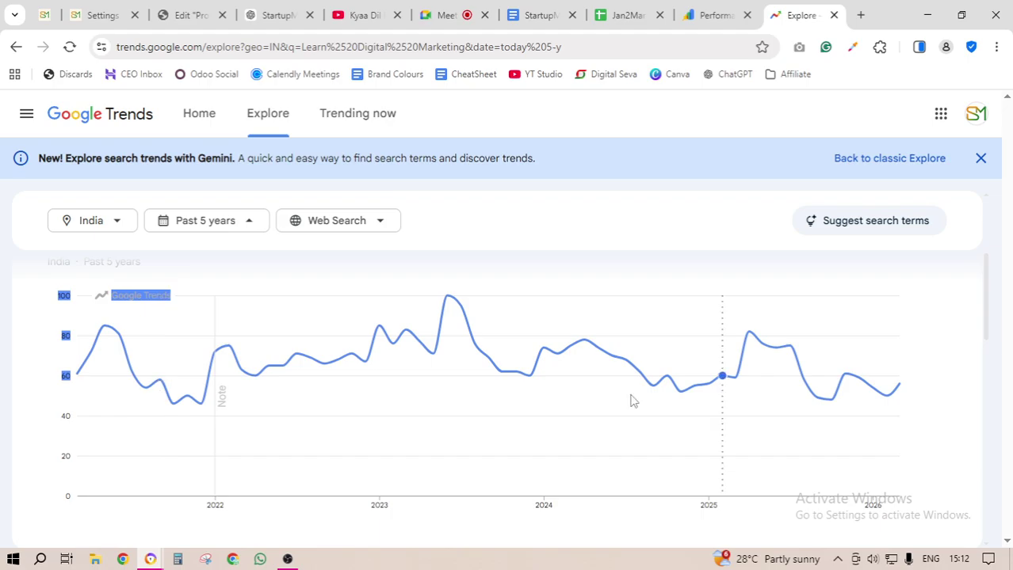
left_click(24, 385)
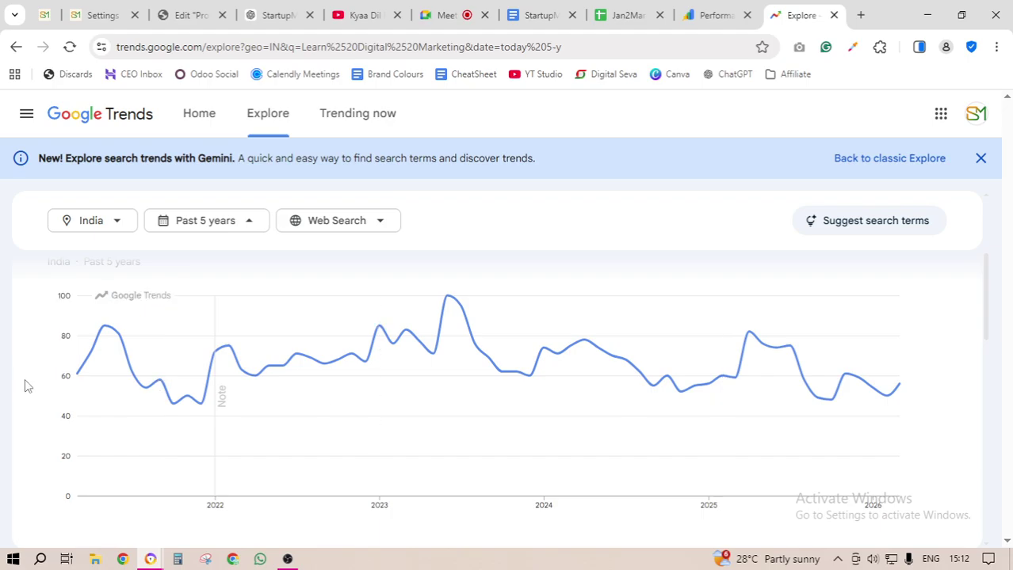
- In the Content & SEO cheat sheet, add the line "50-100 = Evergreen Content" below the batch results list and highlight "Evergreen Content"
key("ctrl+7")
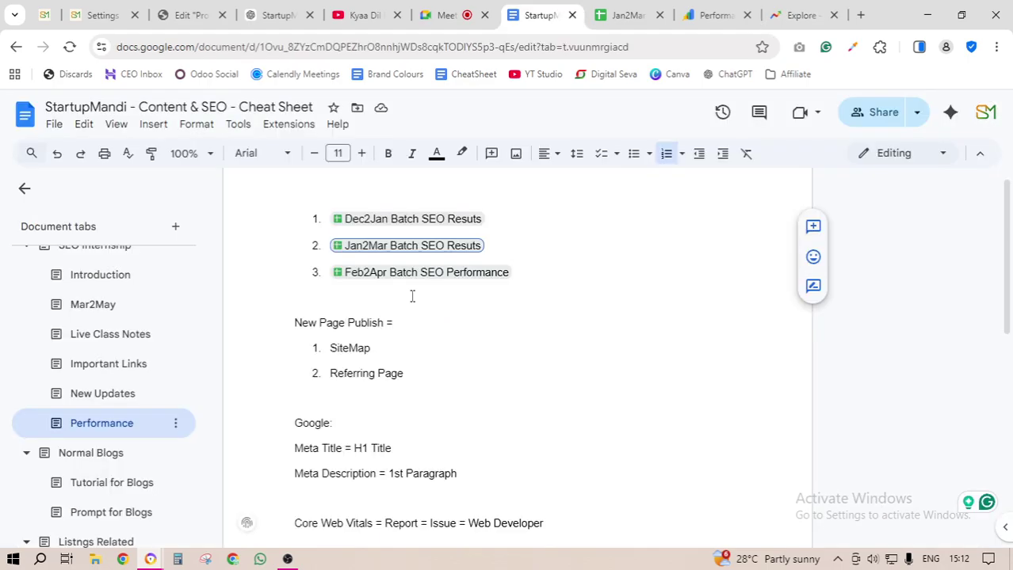
left_click(412, 296)
key("Return")
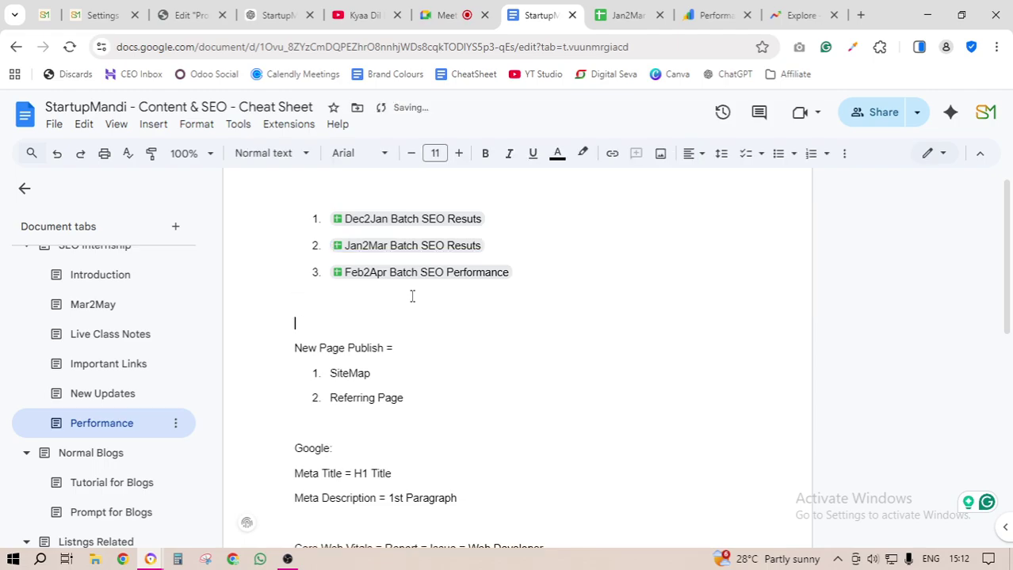
key("Up")
key("Return")
type("5")
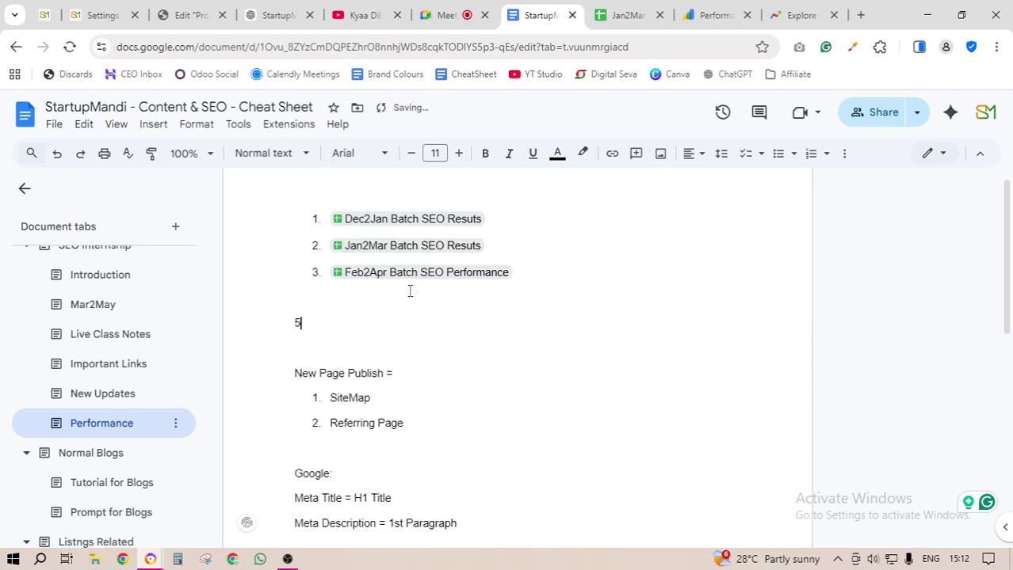
type("0-100 = ")
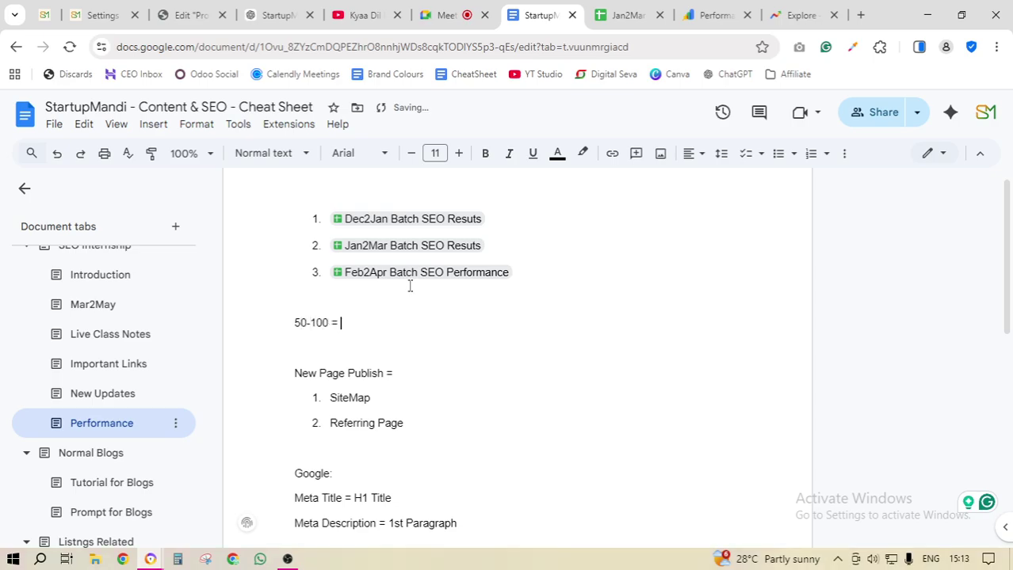
type("Evergreen Content")
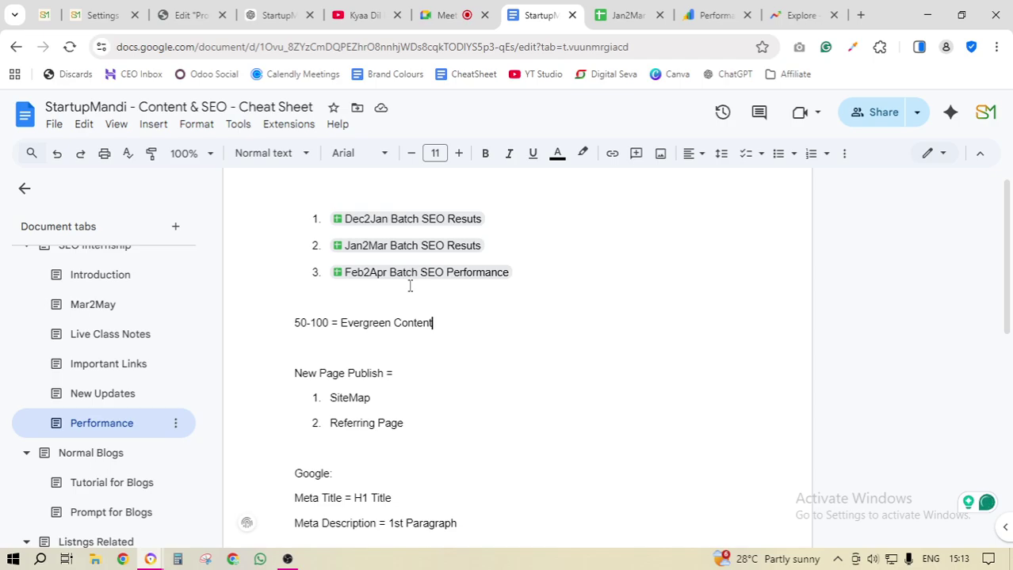
left_click_drag(445, 322, 341, 321)
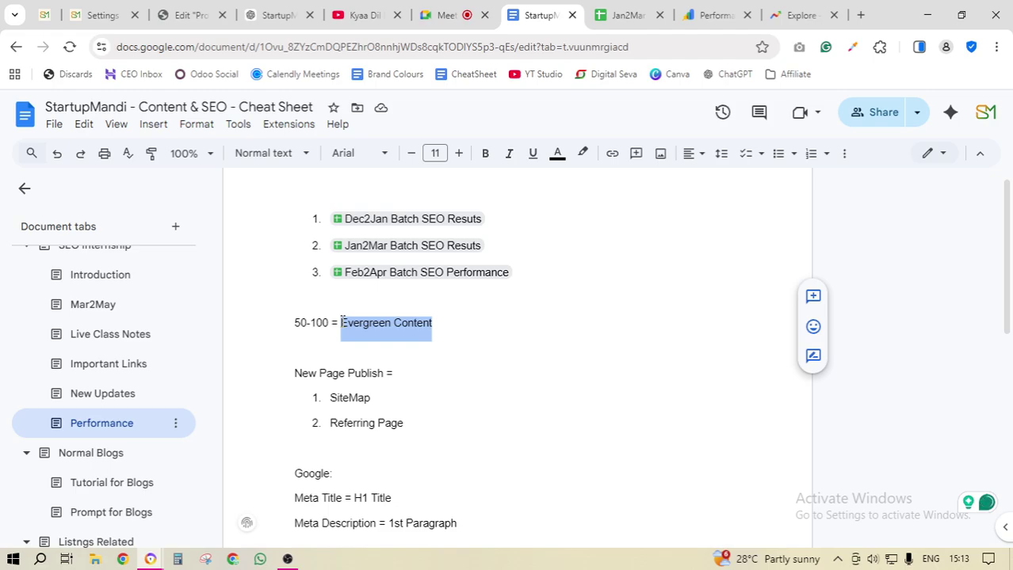
left_click(449, 327)
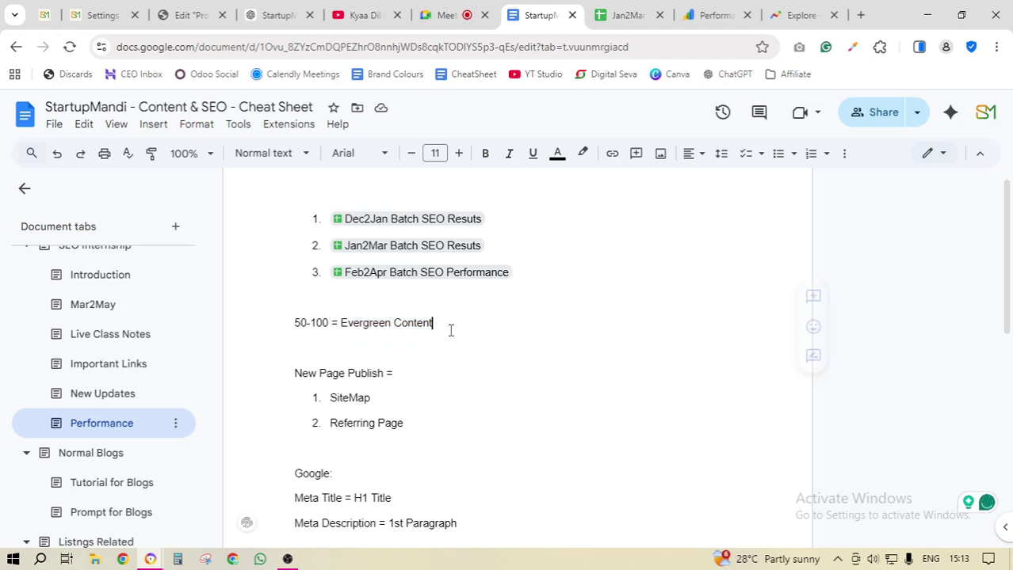
left_click_drag(443, 322, 341, 324)
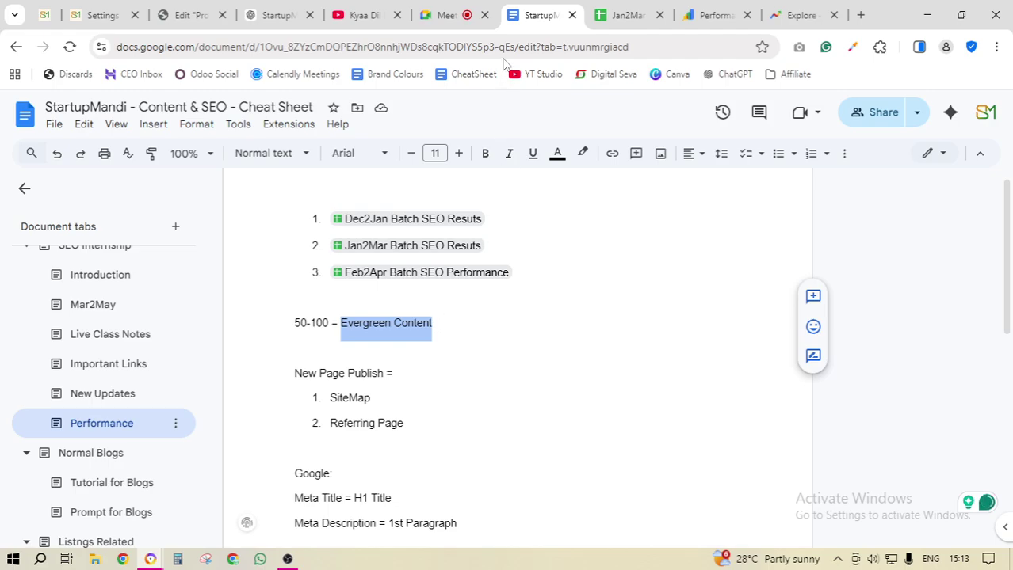
- Return to Google Trends, open Trending now for India, and check the time range options and the "losc vs aston villa" trend details
left_click(713, 14)
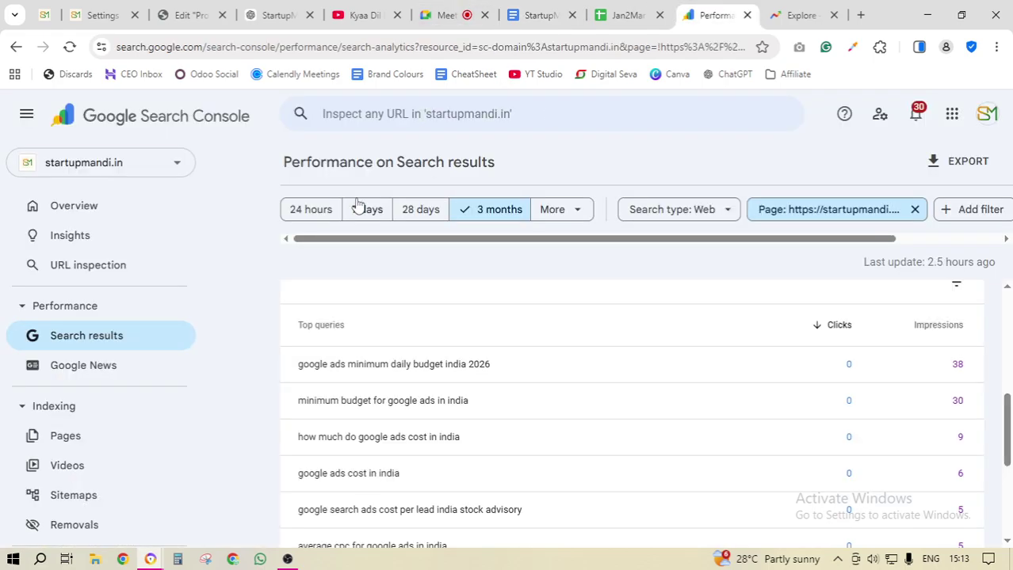
left_click(802, 12)
left_click(353, 122)
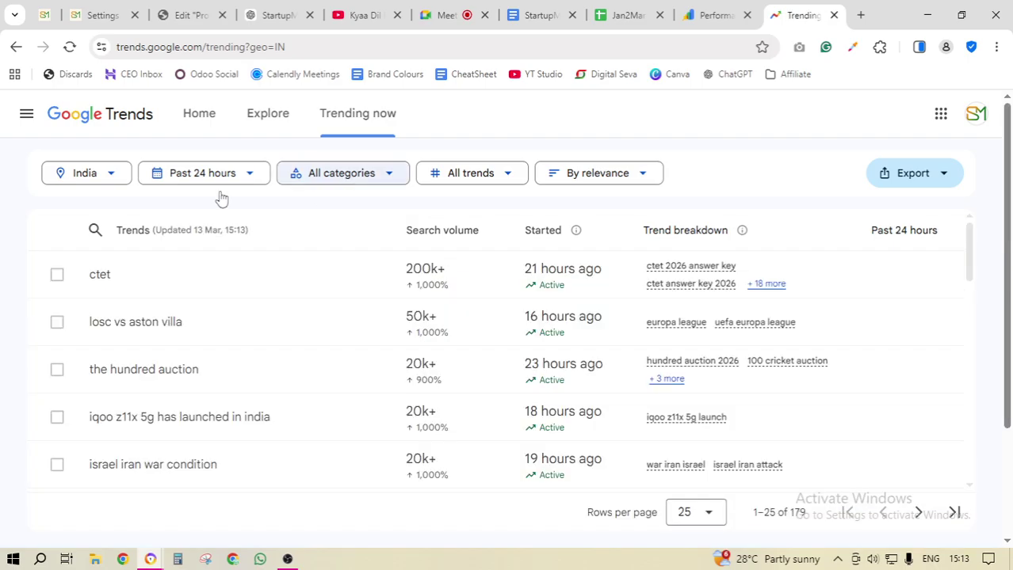
left_click(221, 177)
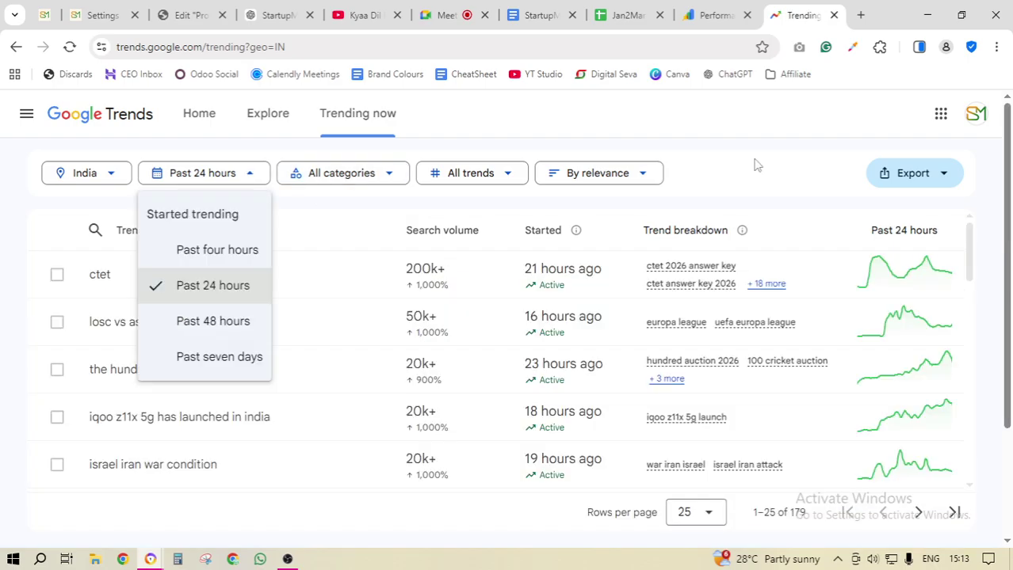
left_click_drag(525, 269, 597, 274)
left_click(597, 317)
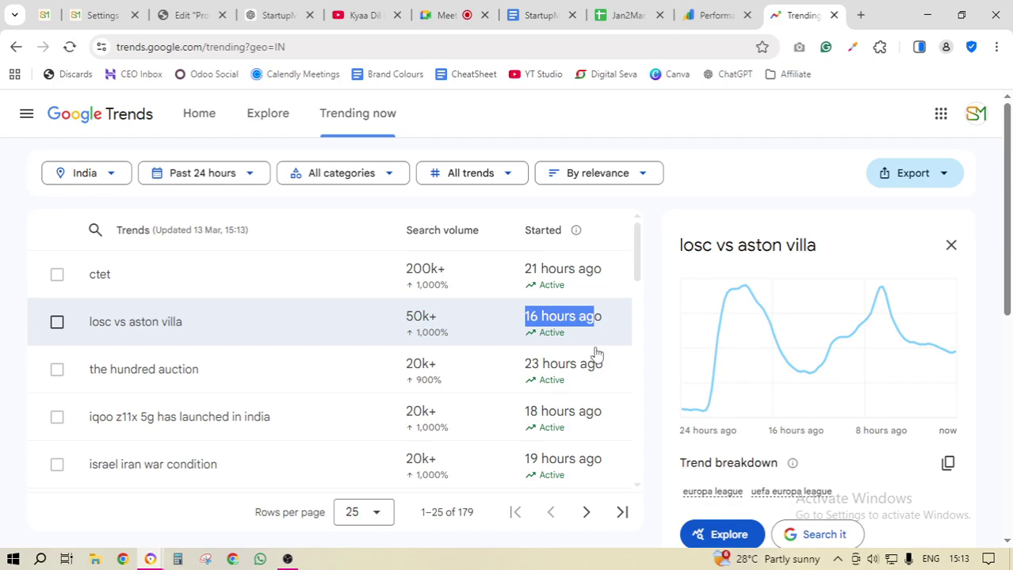
key("Escape")
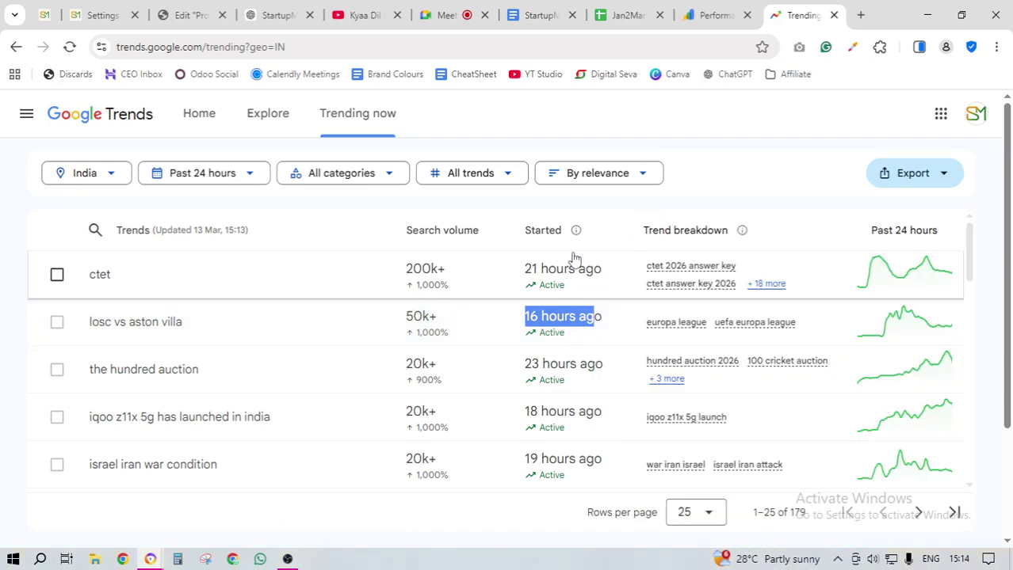
- Sort the trending searches by recency and review the start time and search volume of the "nbems" trend
left_click(572, 252)
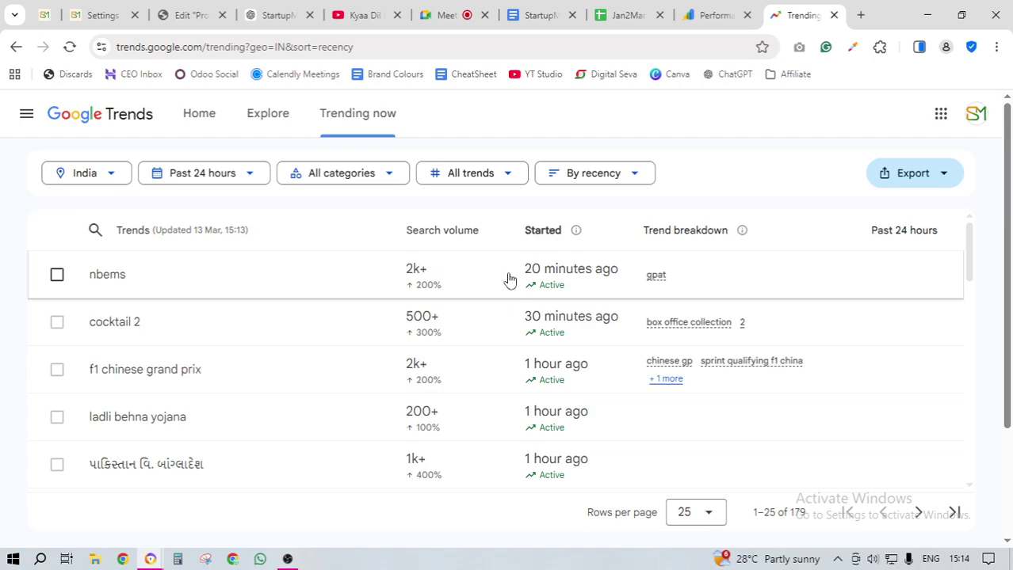
left_click_drag(509, 280, 619, 272)
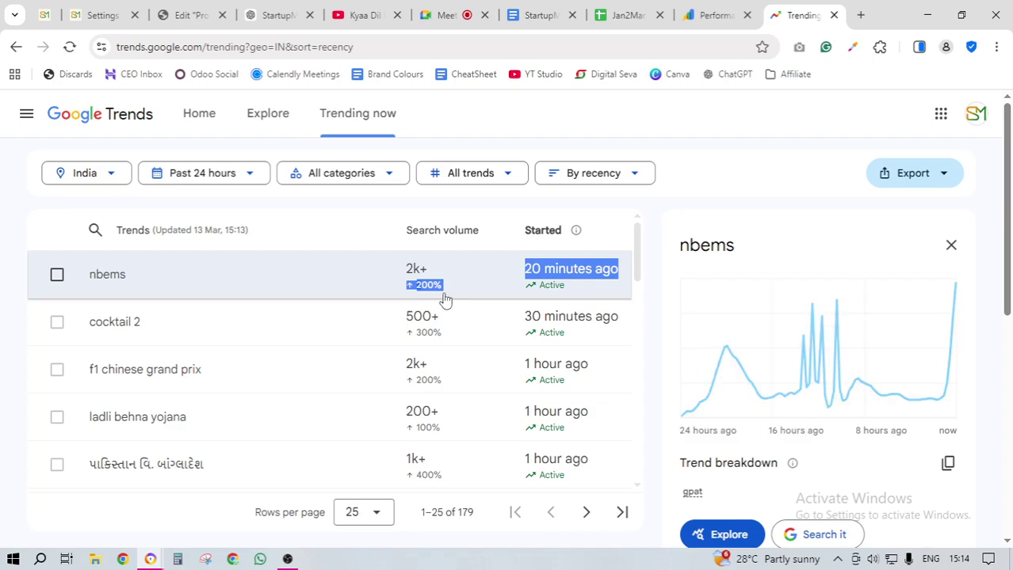
left_click_drag(388, 269, 437, 277)
key("Escape")
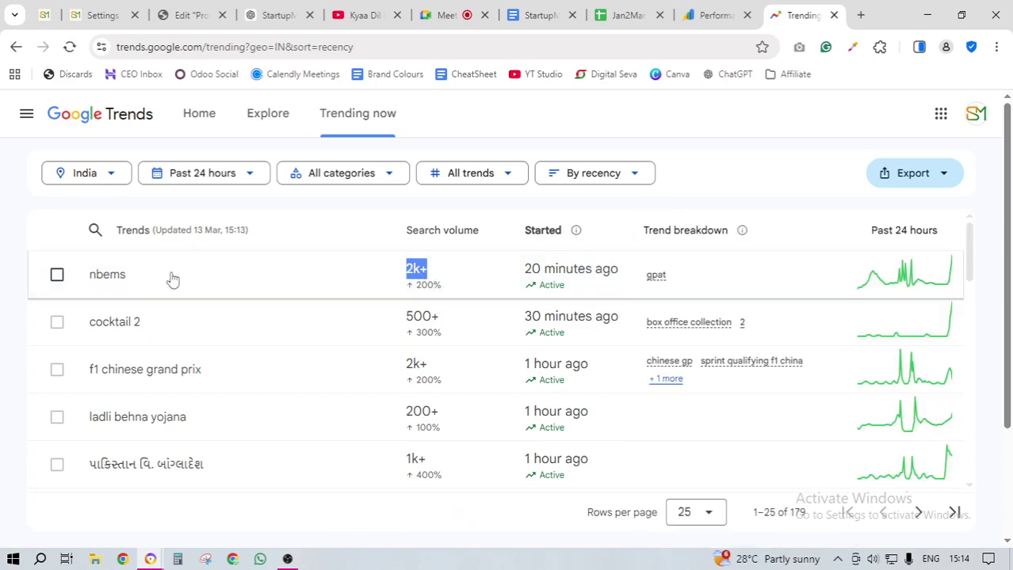
- View the "f1 chinese grand prix" trend details and look through the start times of the other recently started searches
left_click(524, 318)
left_click_drag(523, 370, 587, 374)
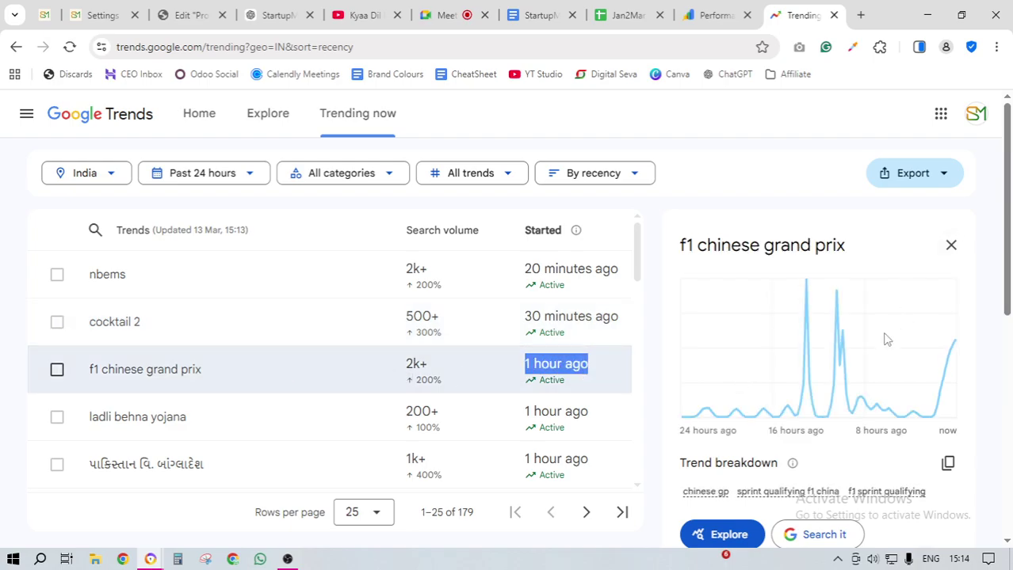
scroll(527, 354, "down", 2)
scroll(527, 354, "down", 3)
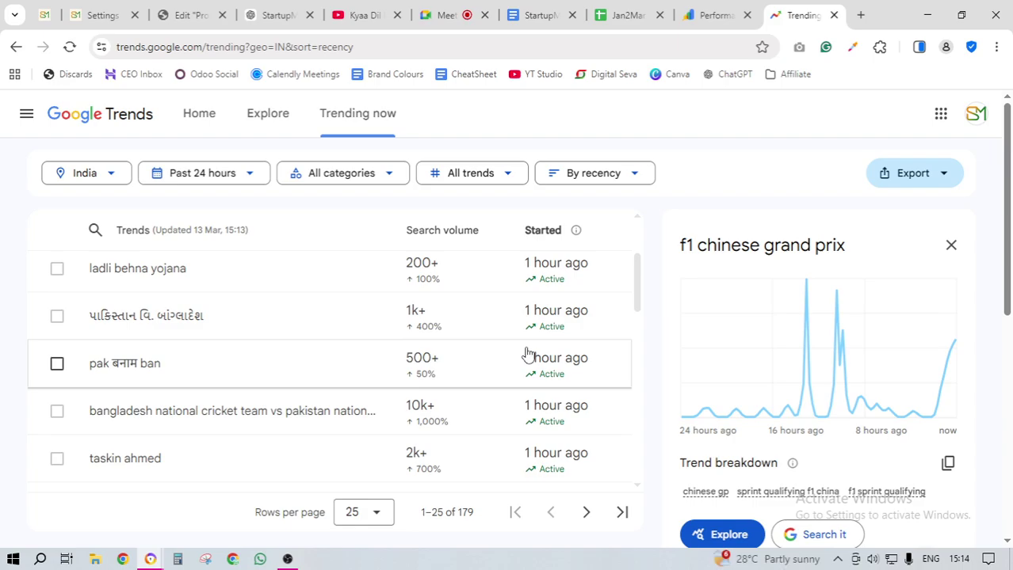
scroll(527, 354, "up", 1)
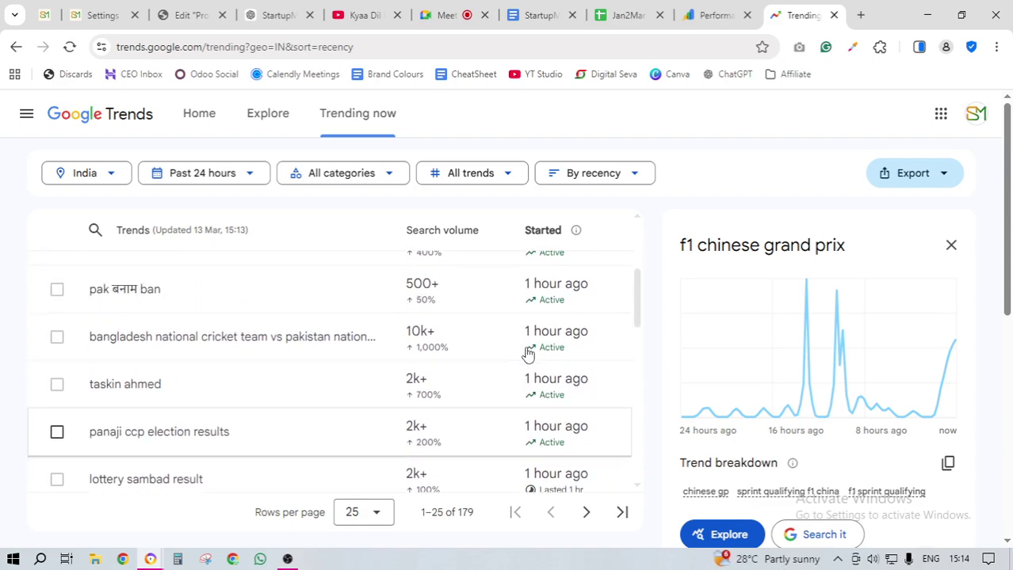
scroll(527, 354, "down", 4)
scroll(526, 355, "down", 3)
scroll(527, 355, "up", 8)
triple_click(527, 355)
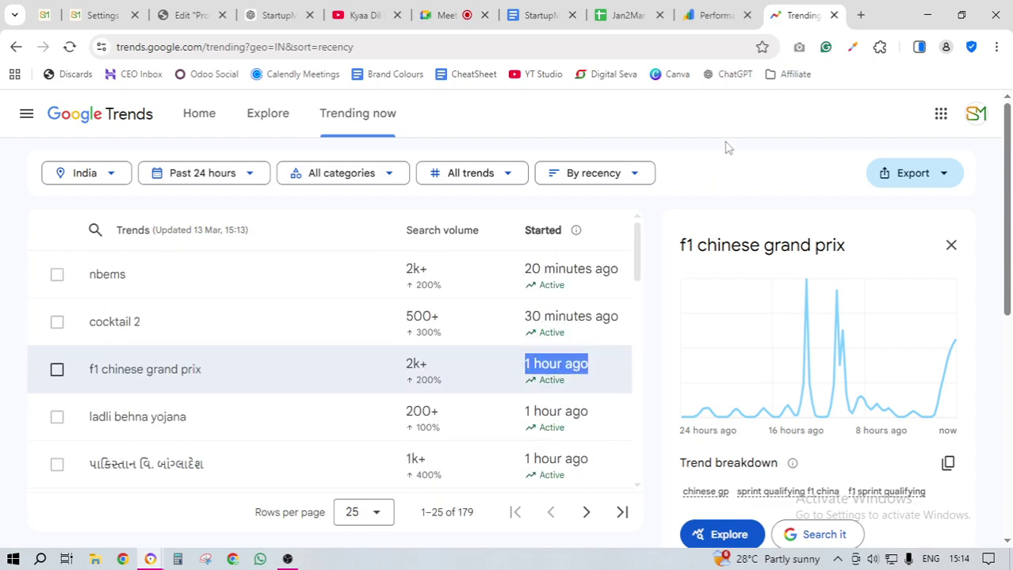
left_click(811, 141)
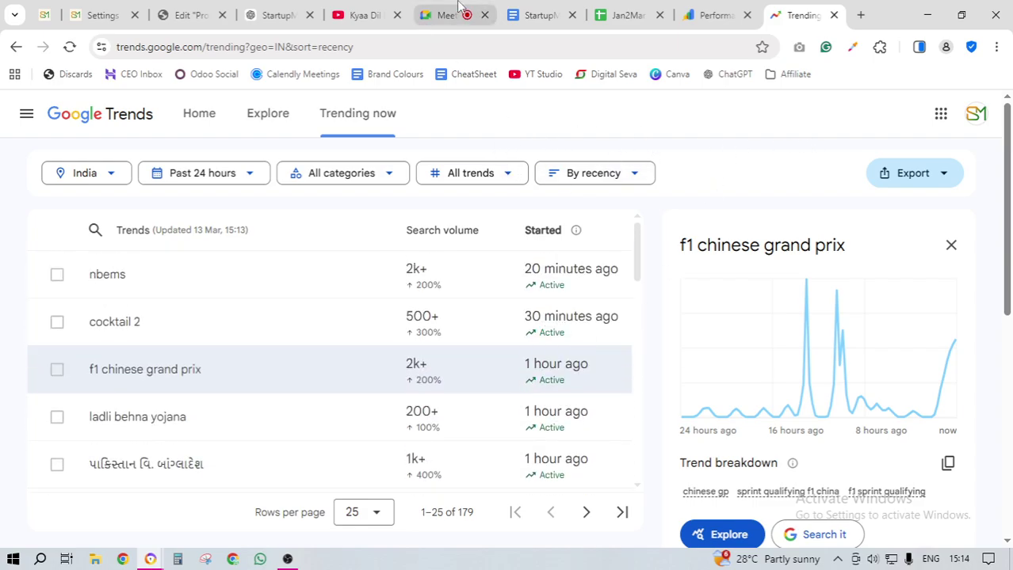
- Check the Google Meet session and return to the Jan2Mar Batch SEO Performance sheet, leaving the open cell unedited
left_click(428, 17)
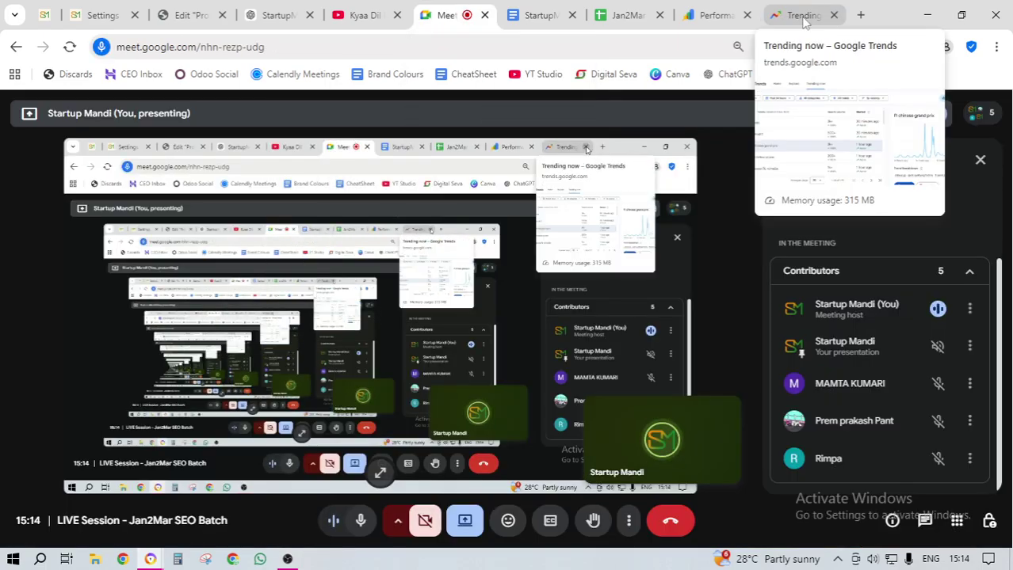
left_click(539, 15)
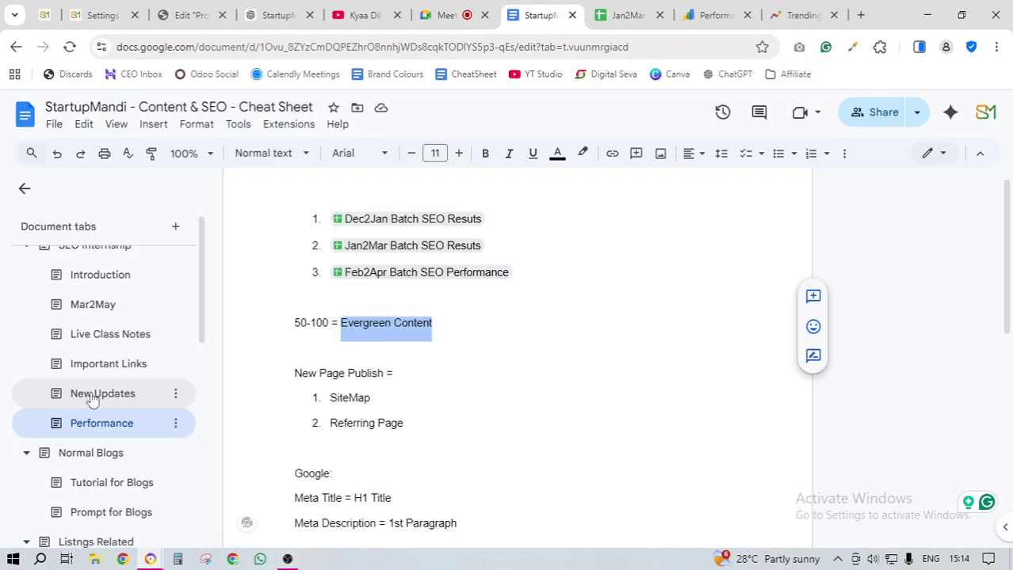
key("ctrl+Tab")
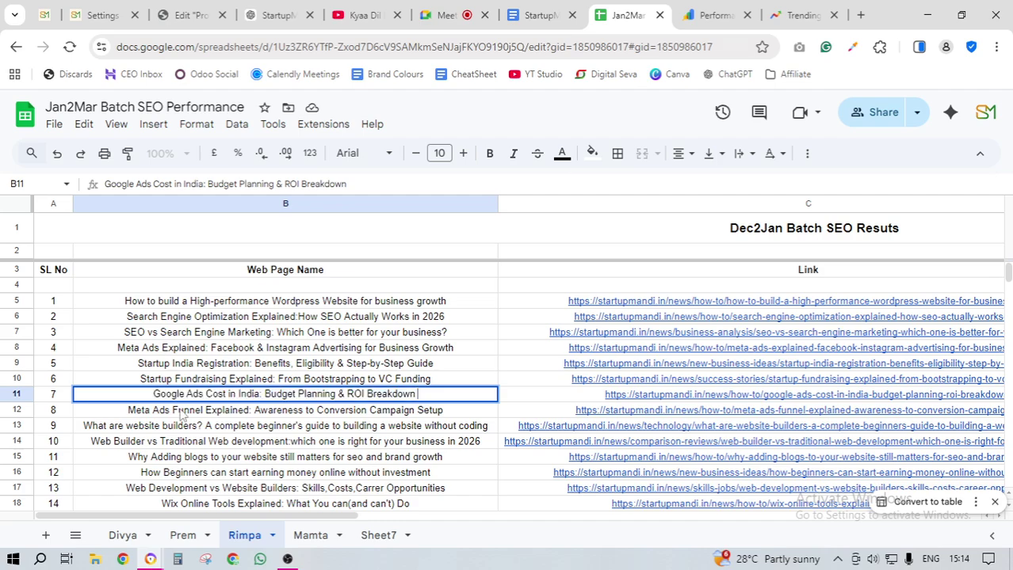
key("Escape")
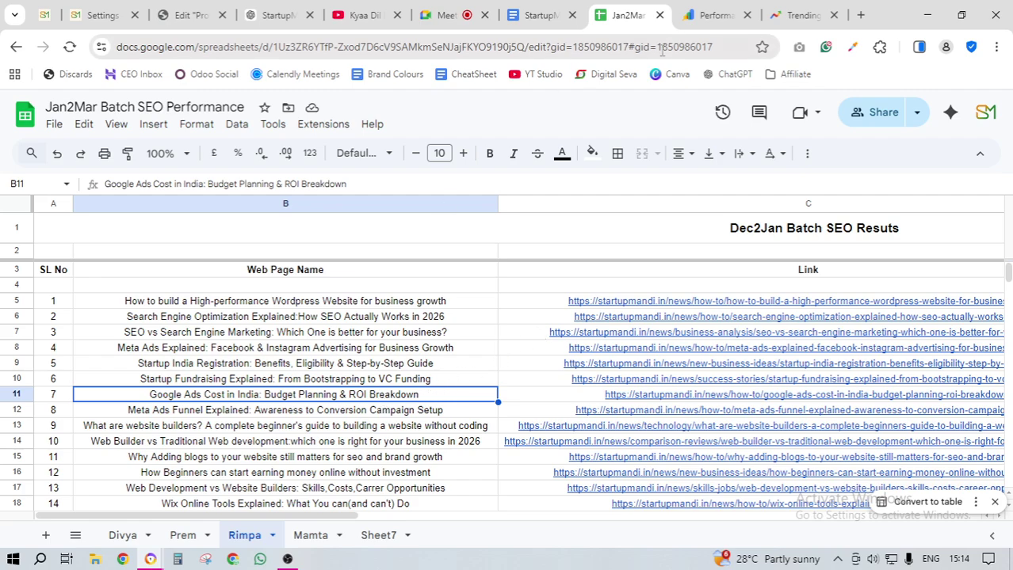
- Switch to Google Search Console and review the page's top queries with their clicks and impressions
left_click(714, 15)
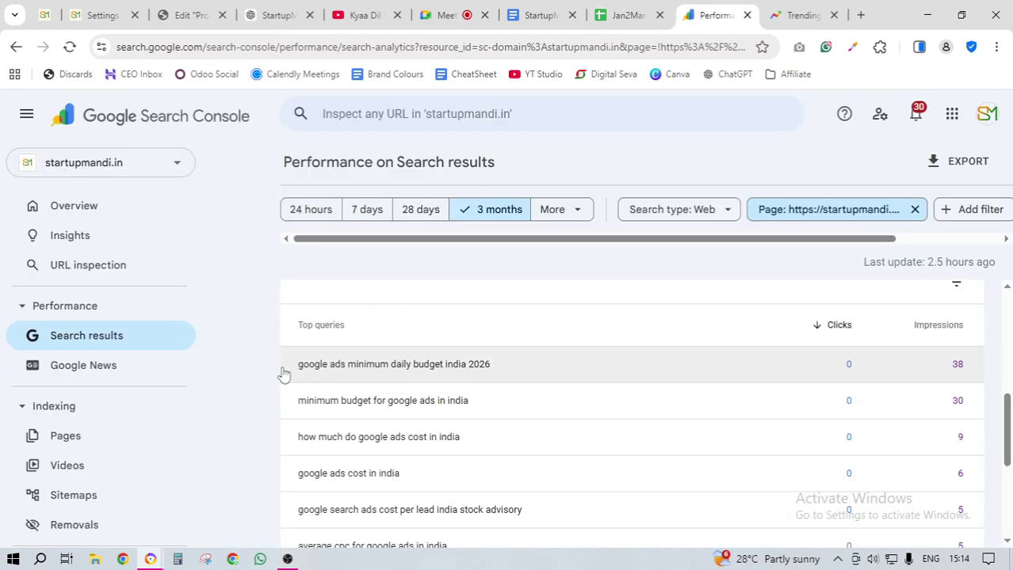
left_click_drag(271, 361, 401, 451)
scroll(401, 451, "down", 1)
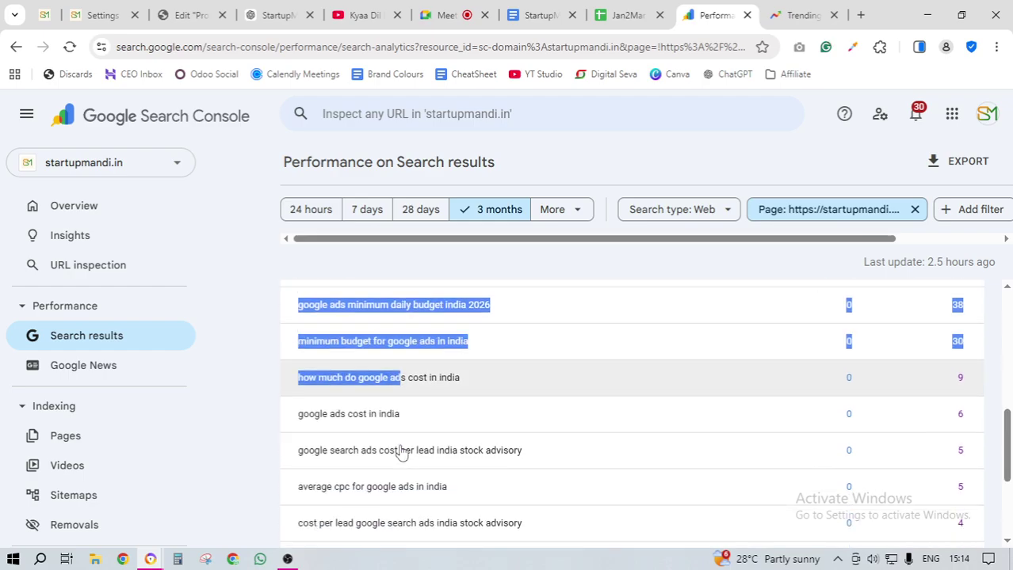
scroll(401, 451, "down", 1)
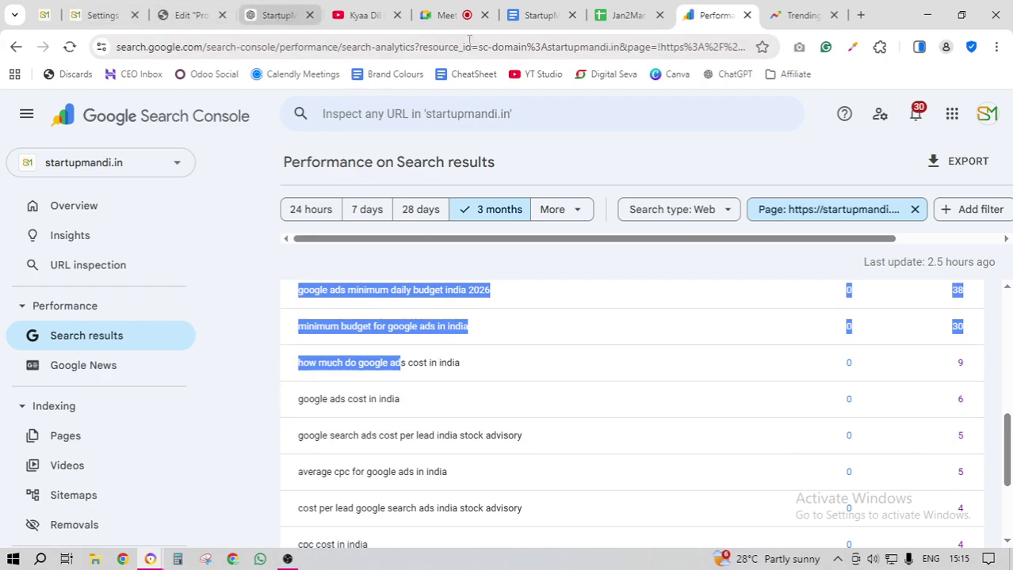
left_click(98, 11)
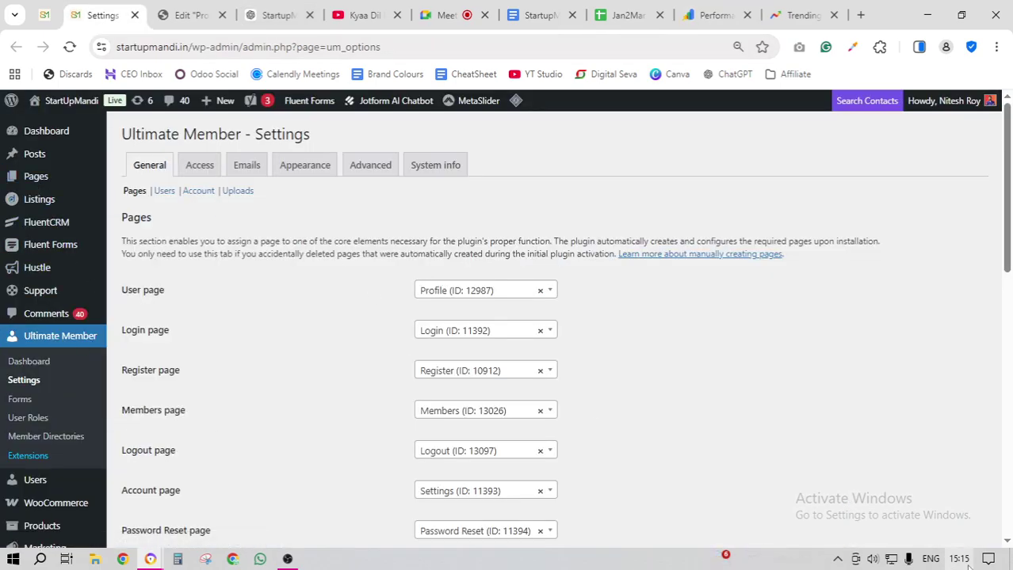
mouse_move(966, 562)
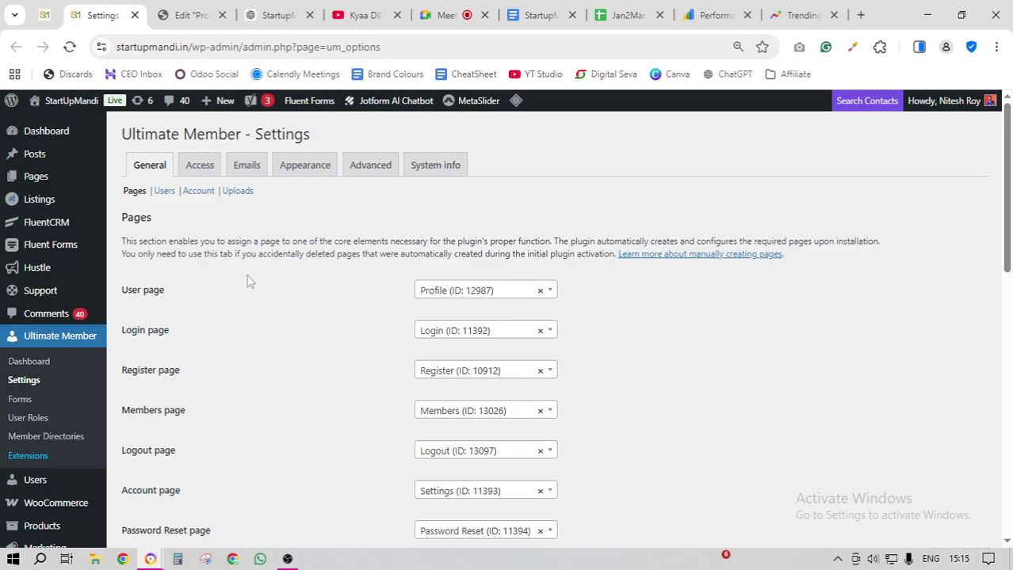
mouse_move(30, 184)
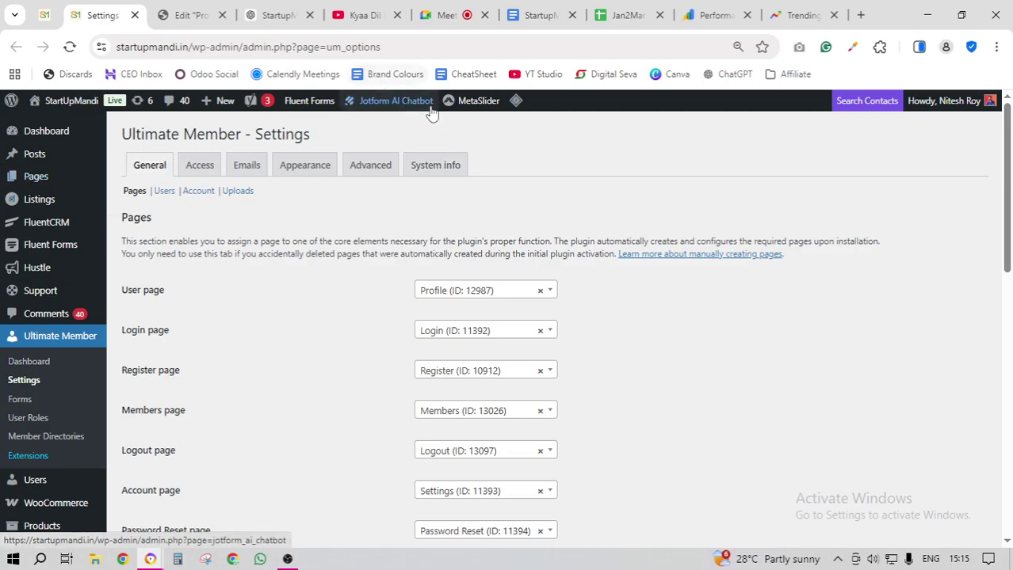
- Open the SEO Internship section of the cheat sheet and highlight "Technical = Core Web Vital = 20%" in the SEO list
left_click(525, 9)
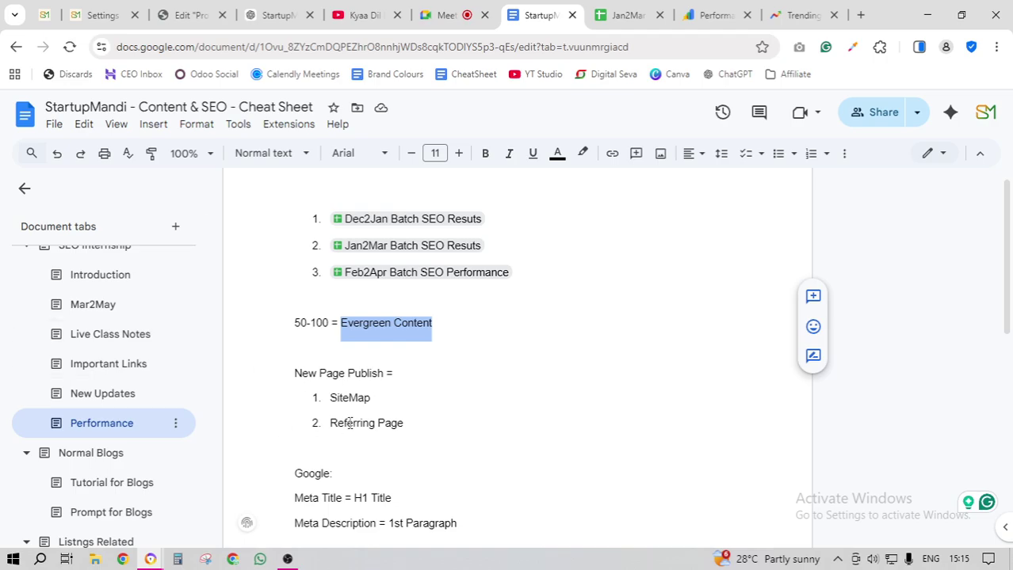
scroll(349, 423, "up", 1)
scroll(163, 356, "up", 1)
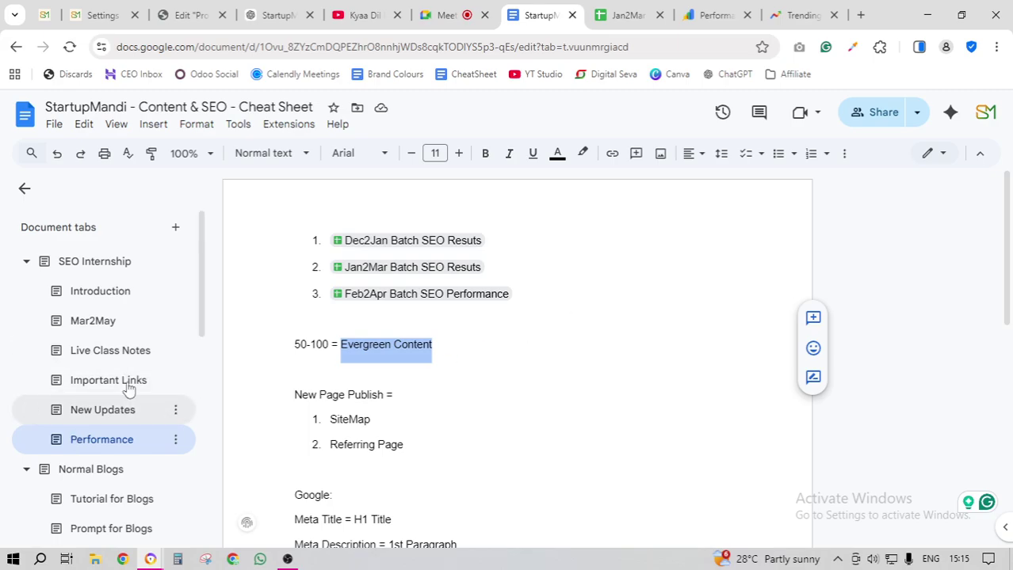
left_click(97, 264)
scroll(484, 317, "down", 5)
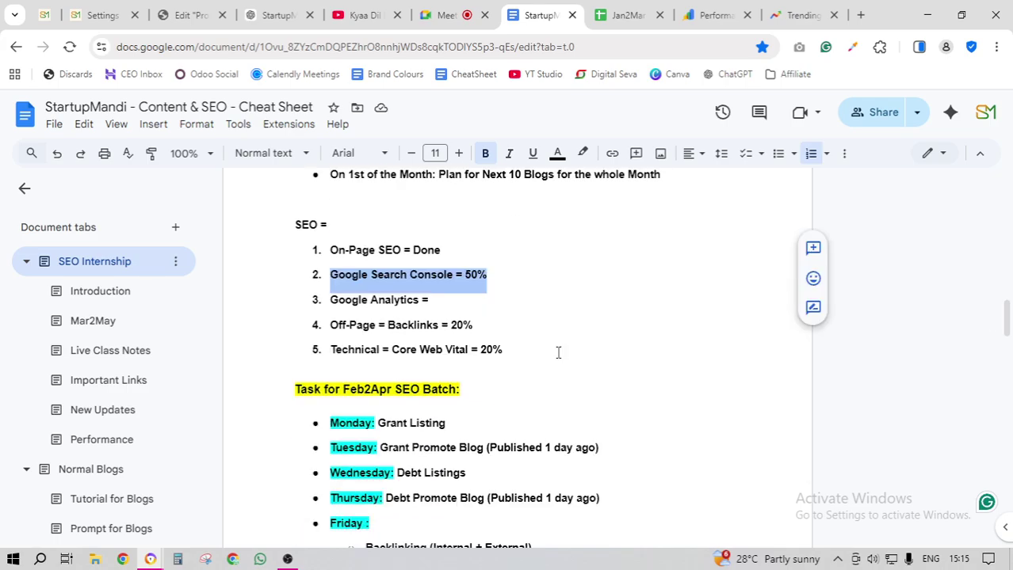
left_click_drag(330, 351, 502, 350)
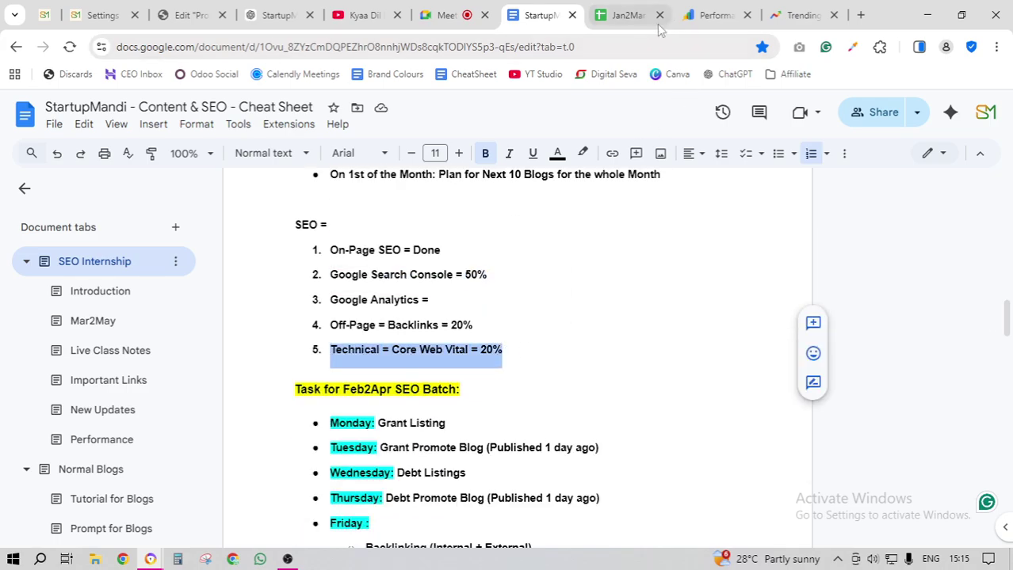
- Switch to the StartupMandi WordPress admin and load the list of all pages in a new tab
left_click(99, 15)
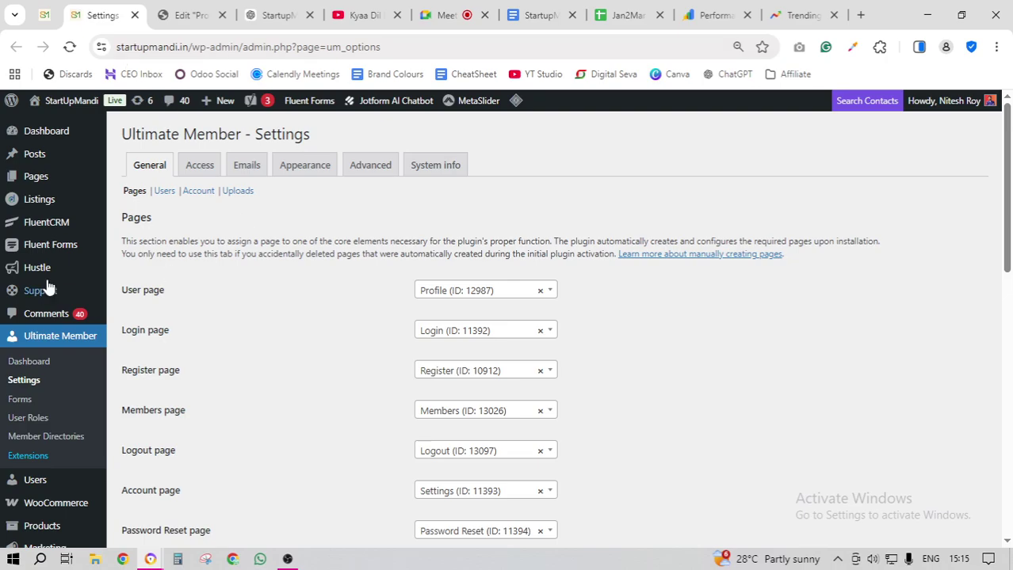
mouse_move(49, 181)
right_click(142, 179)
left_click(214, 196)
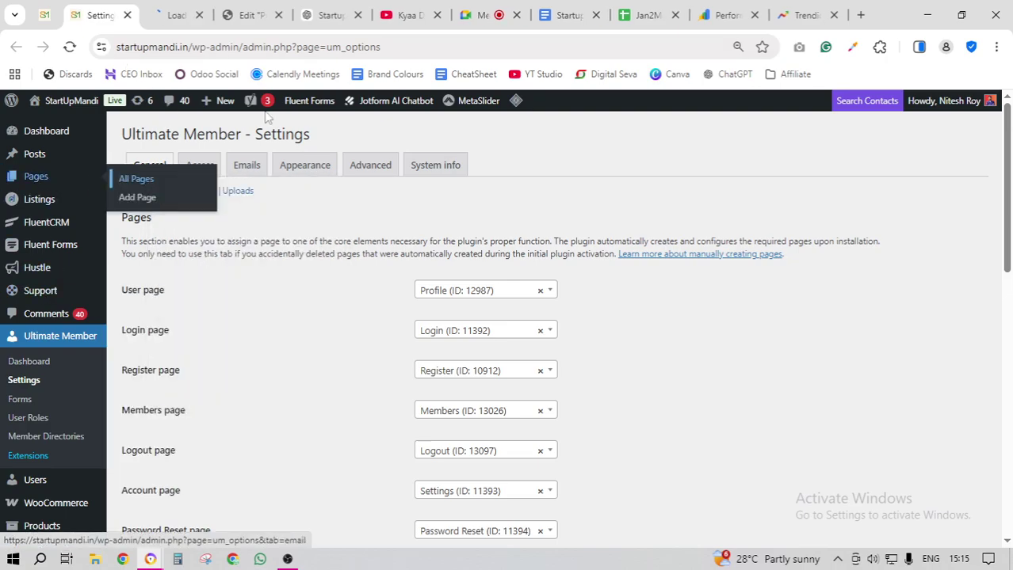
left_click(180, 15)
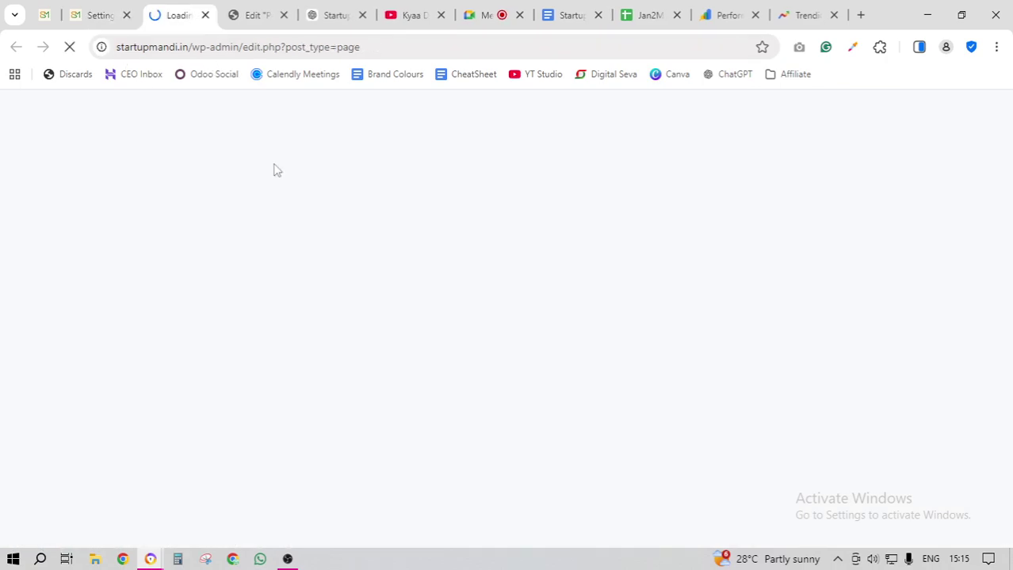
- Copy the title "Google Ads Cost in India: Budget Planning & ROI Breakdown" from the Jan2Mar Batch SEO Performance sheet and return to WordPress
left_click(626, 14)
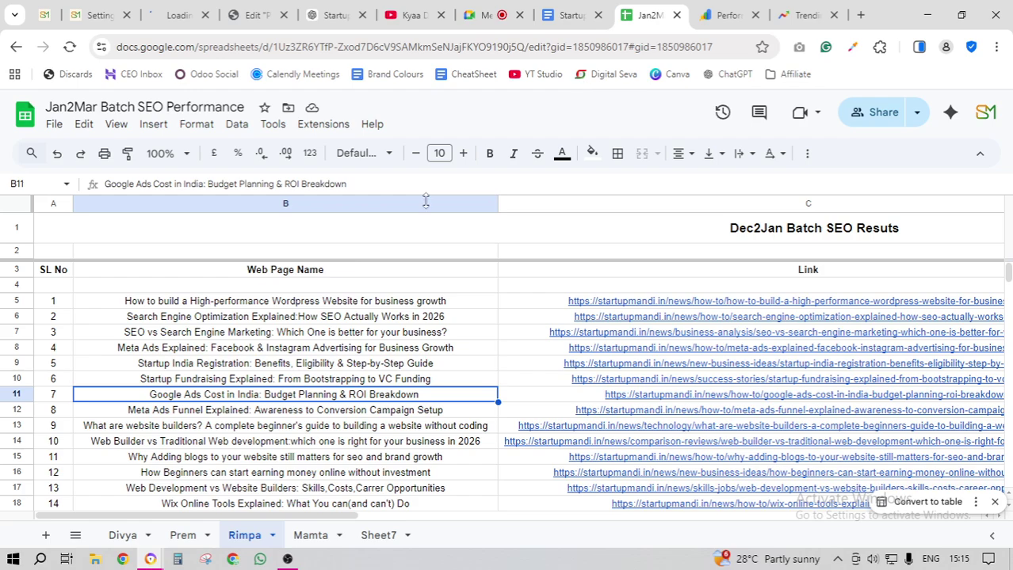
left_click(349, 380)
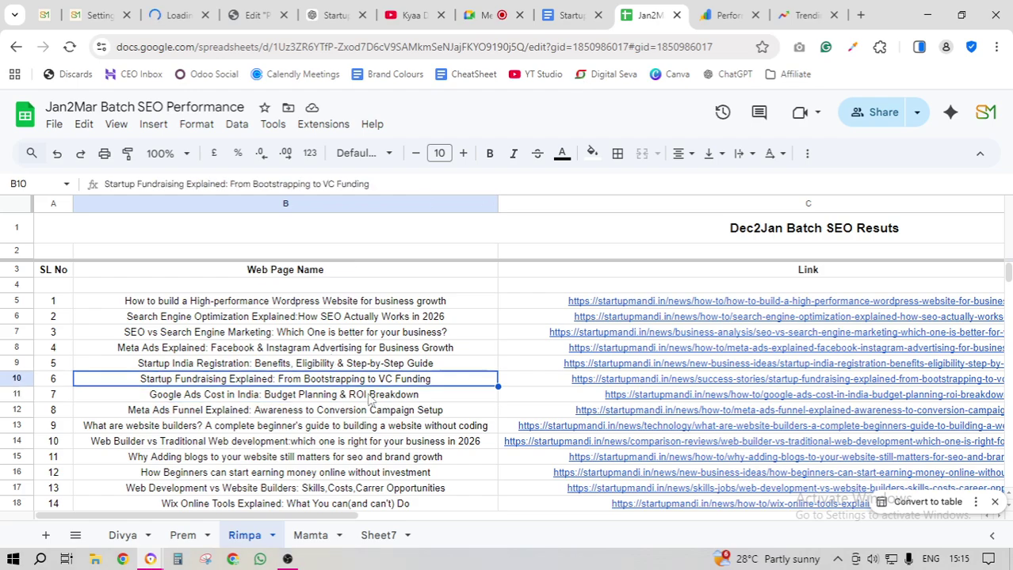
triple_click(367, 395)
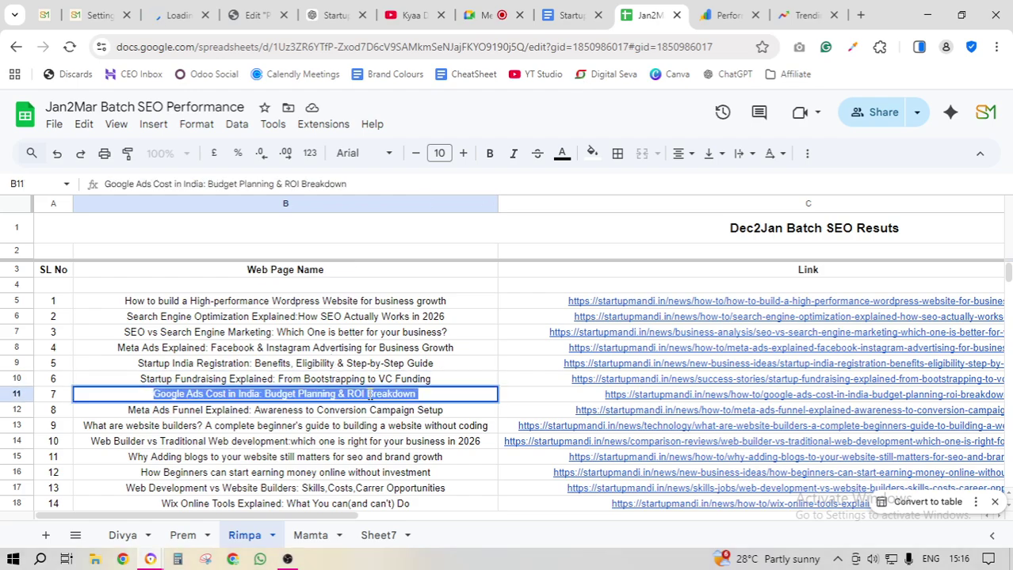
key("ctrl+3")
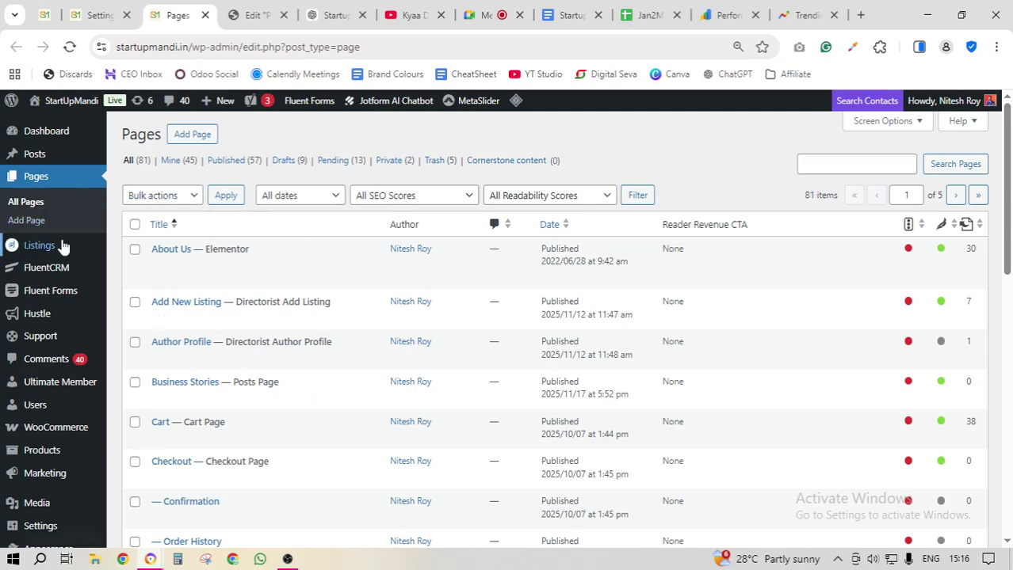
- Open the list of all WordPress posts in a new tab, checking the Google Trends page while it loads
mouse_move(46, 156)
right_click(133, 157)
left_click(170, 172)
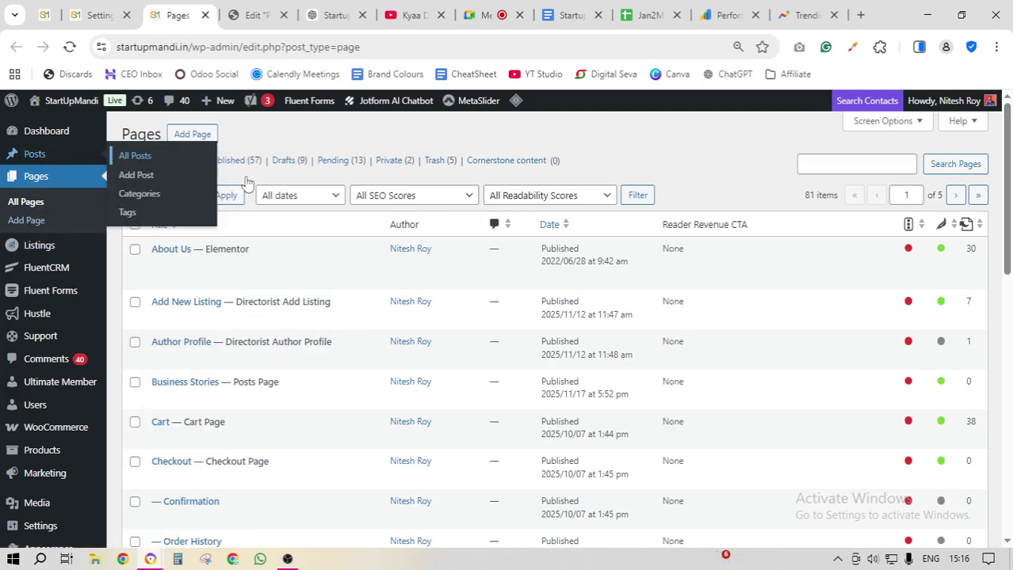
left_click(230, 11)
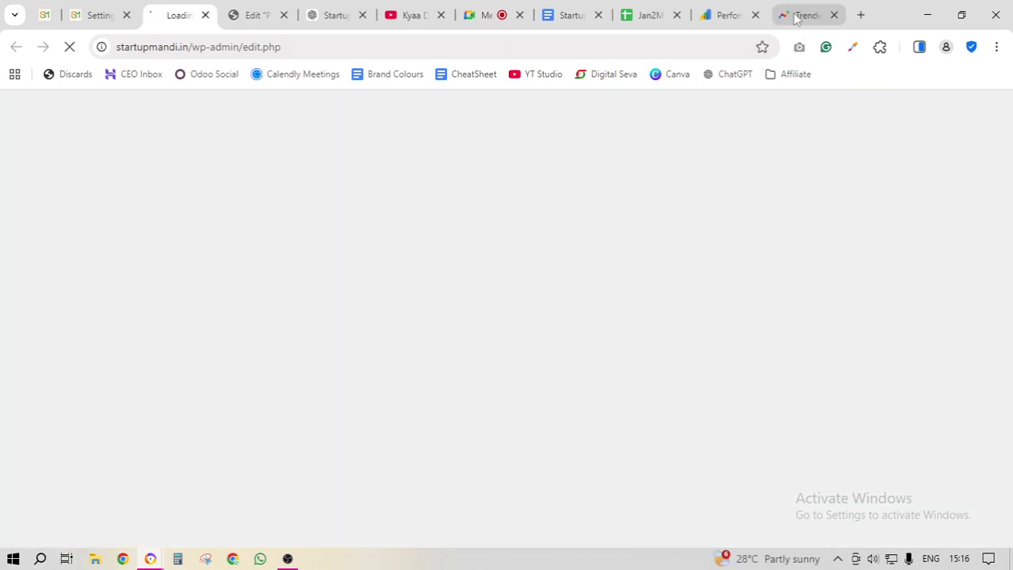
left_click(796, 16)
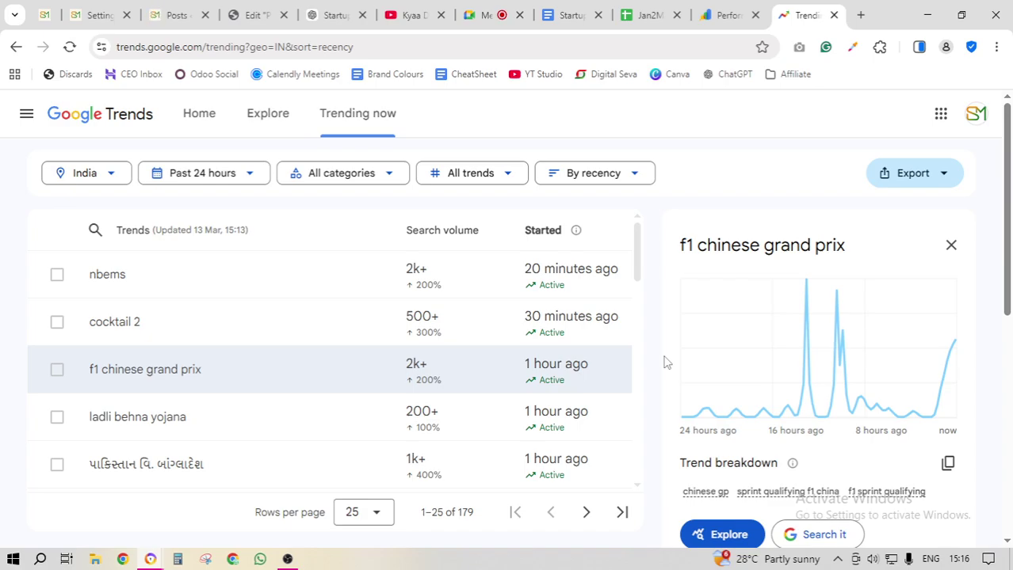
left_click(178, 11)
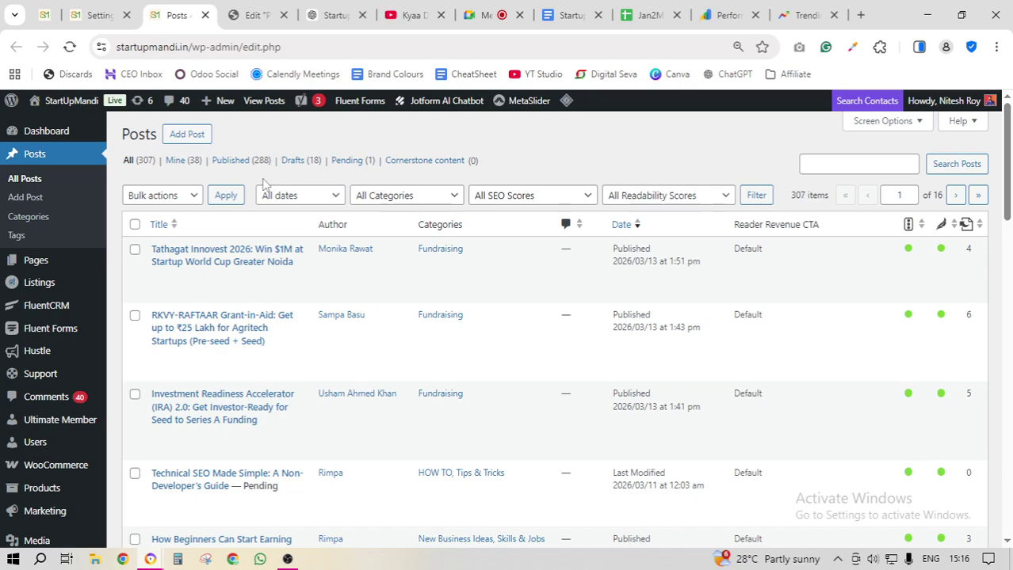
- Search the posts for "Google Ads Cost in India: Budget Planning & ROI Breakdown"
left_click(859, 164)
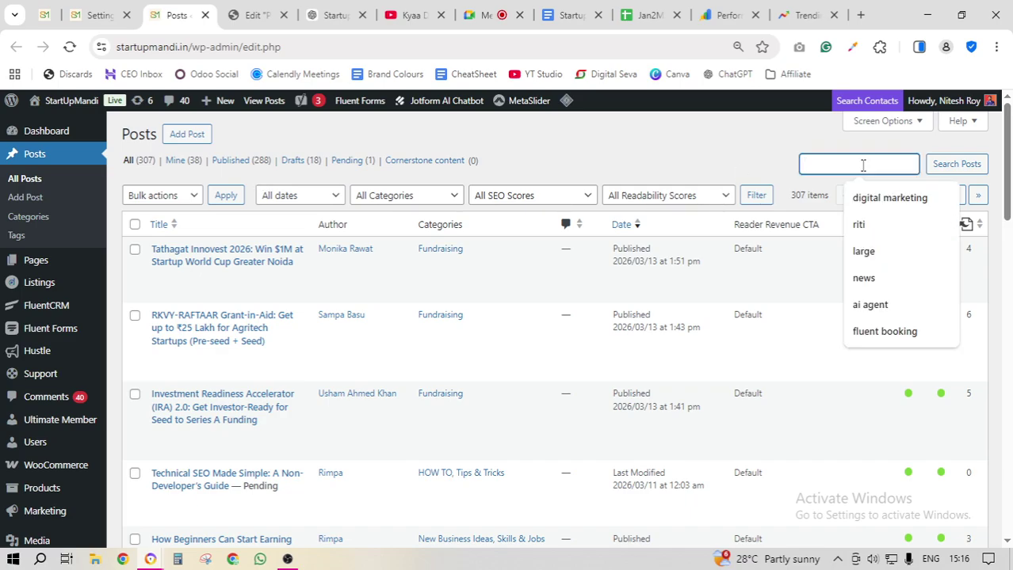
key("ctrl+v")
left_click(955, 164)
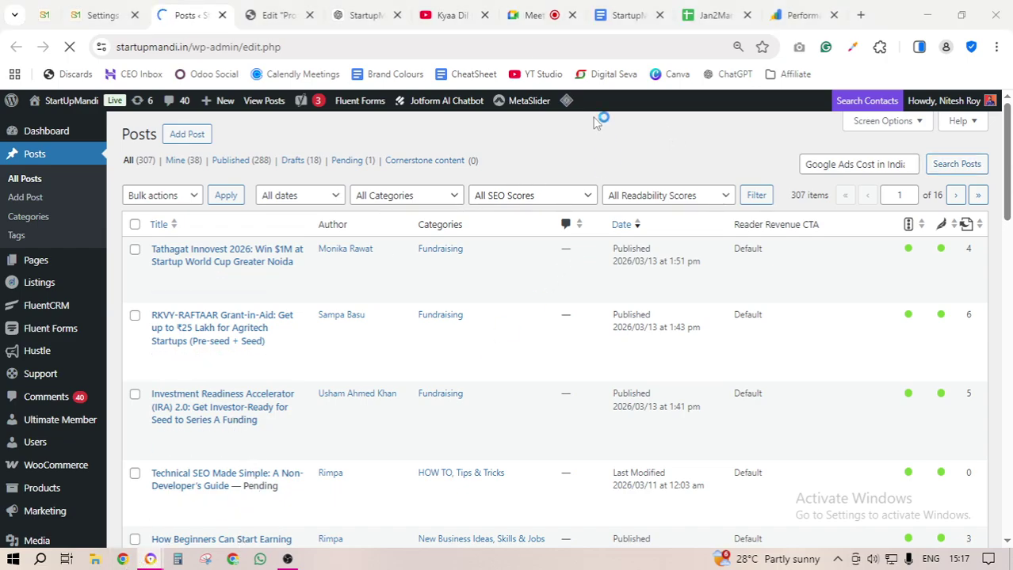
- Open the "Imrove Prompts" section under Page Improvement in the cheat sheet and load Perplexity in the other Chrome window
left_click(634, 19)
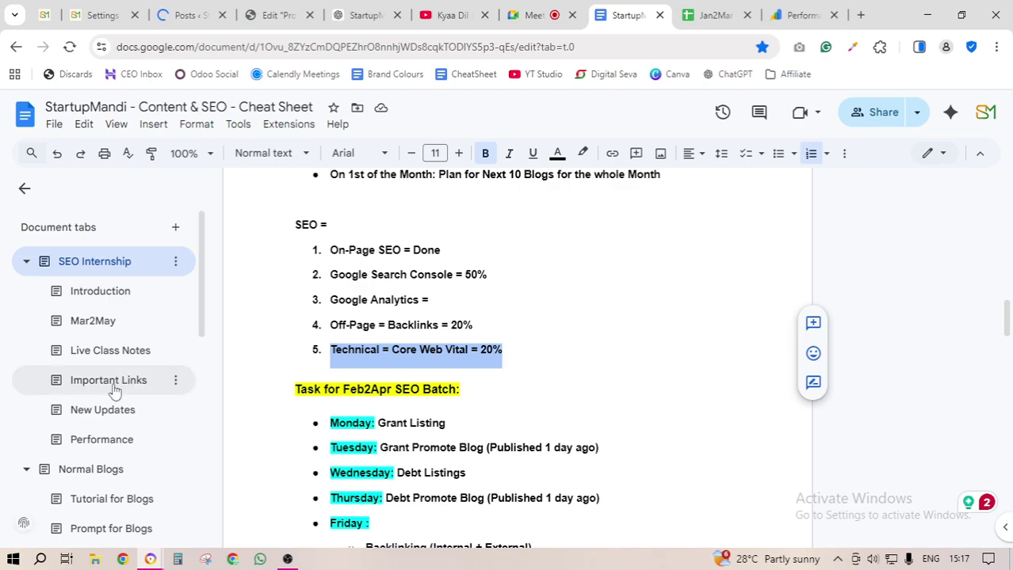
scroll(113, 389, "down", 2)
scroll(114, 389, "down", 1)
scroll(113, 389, "down", 5)
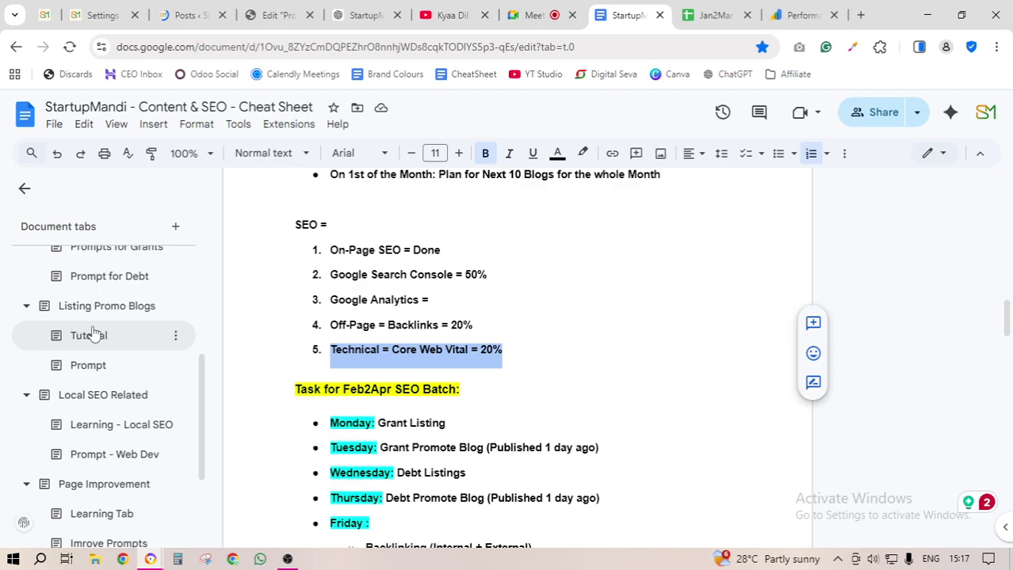
scroll(108, 402, "down", 5)
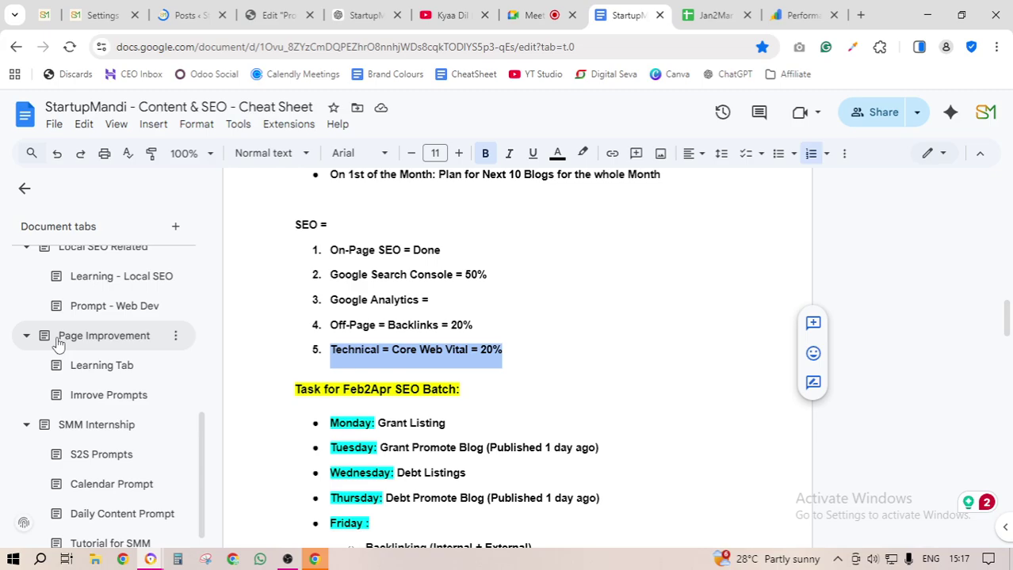
left_click(104, 398)
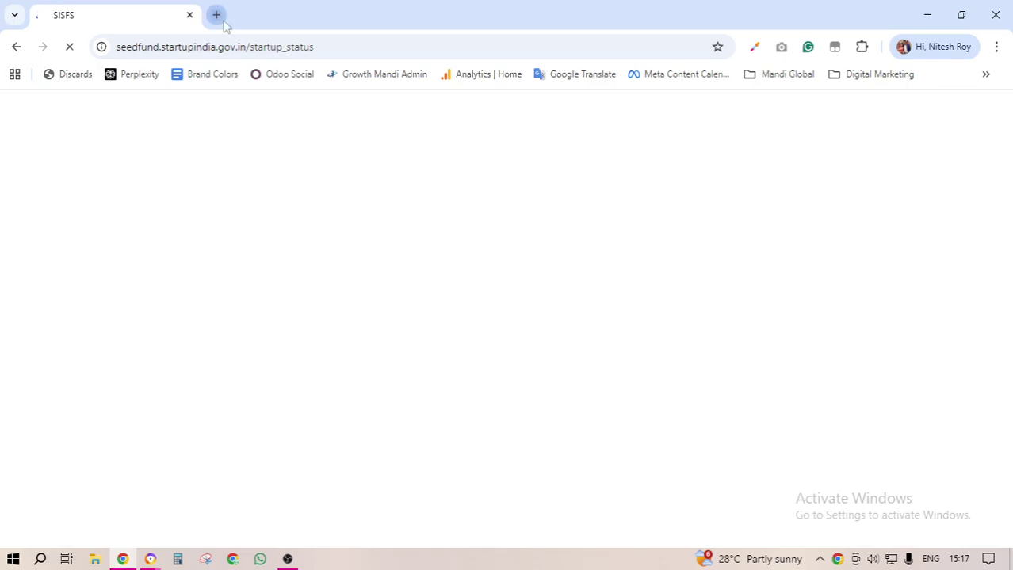
left_click(218, 16)
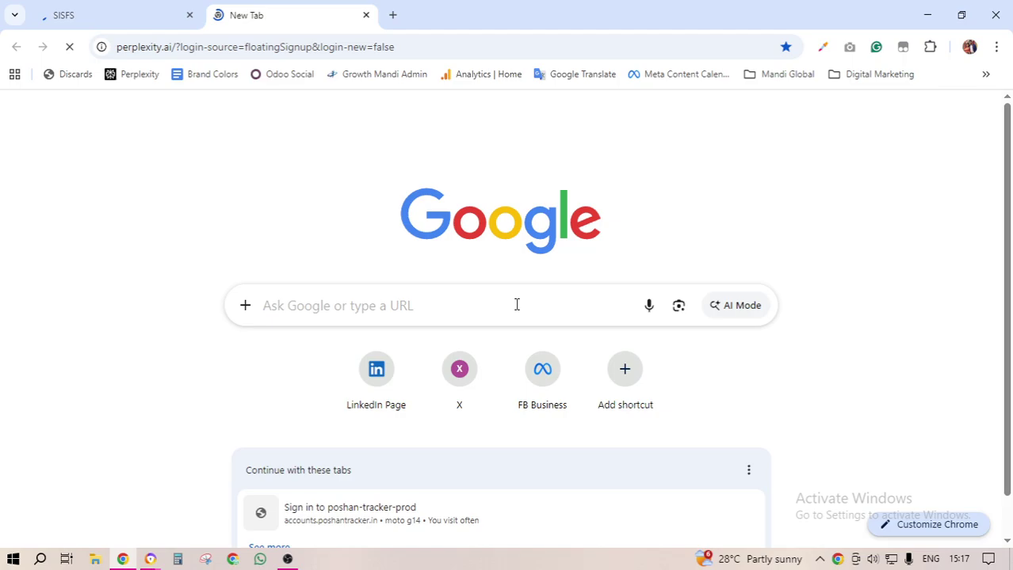
key("alt+Tab")
- Open the found Google Ads cost post for editing, rechecking its top queries in Google Search Console while it loads
key("ctrl+3")
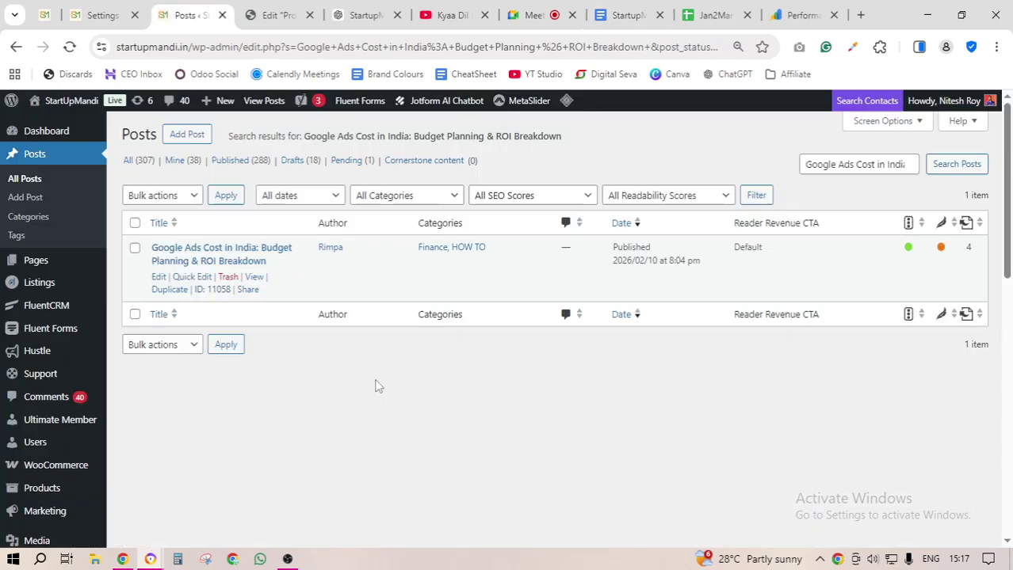
key("Return")
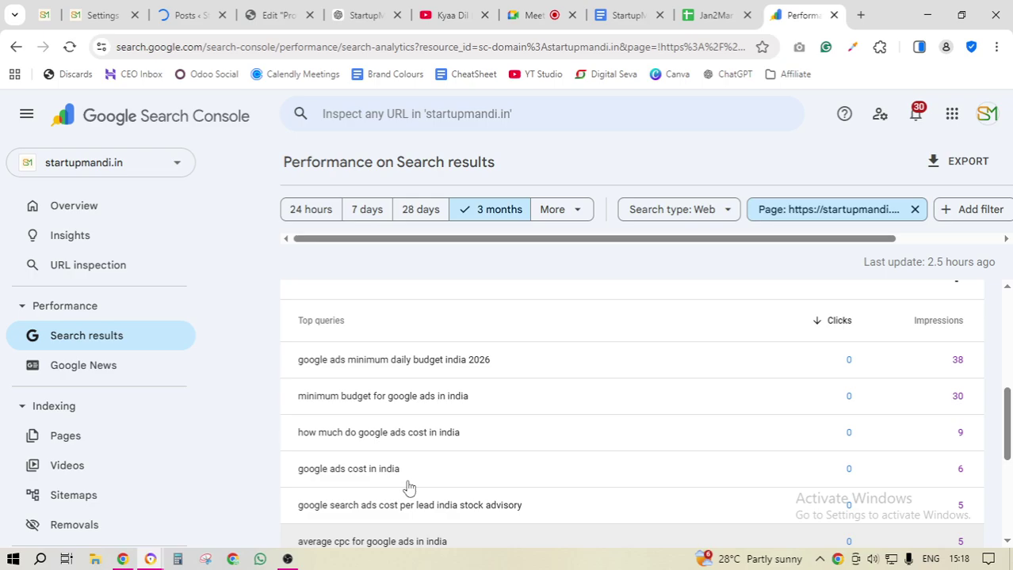
scroll(408, 487, "down", 1)
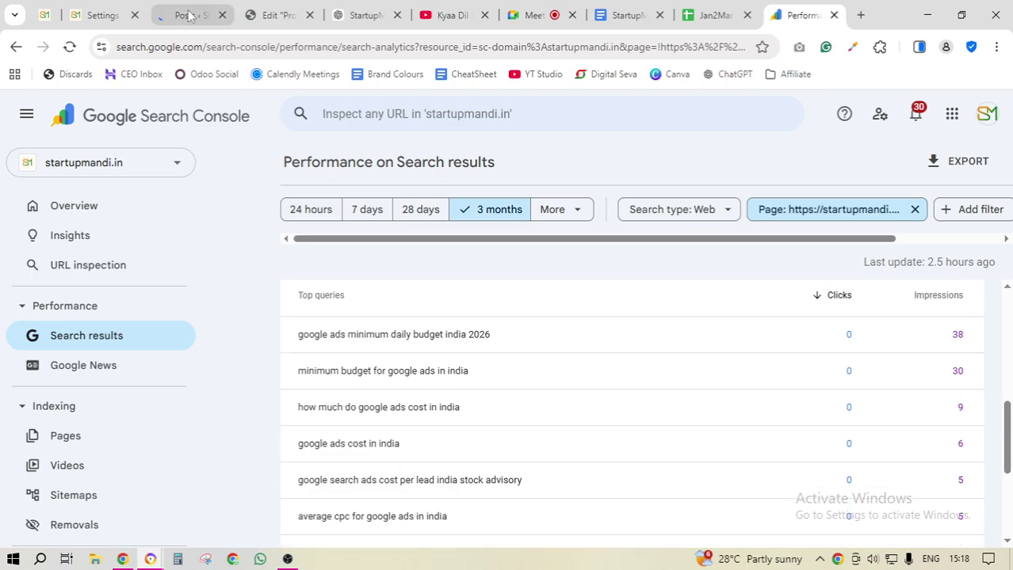
left_click(188, 16)
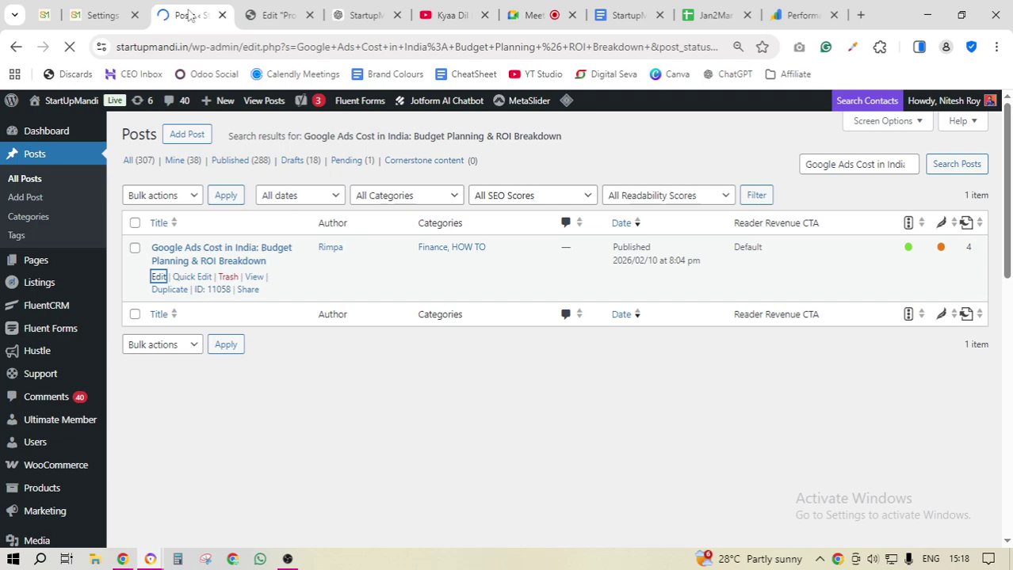
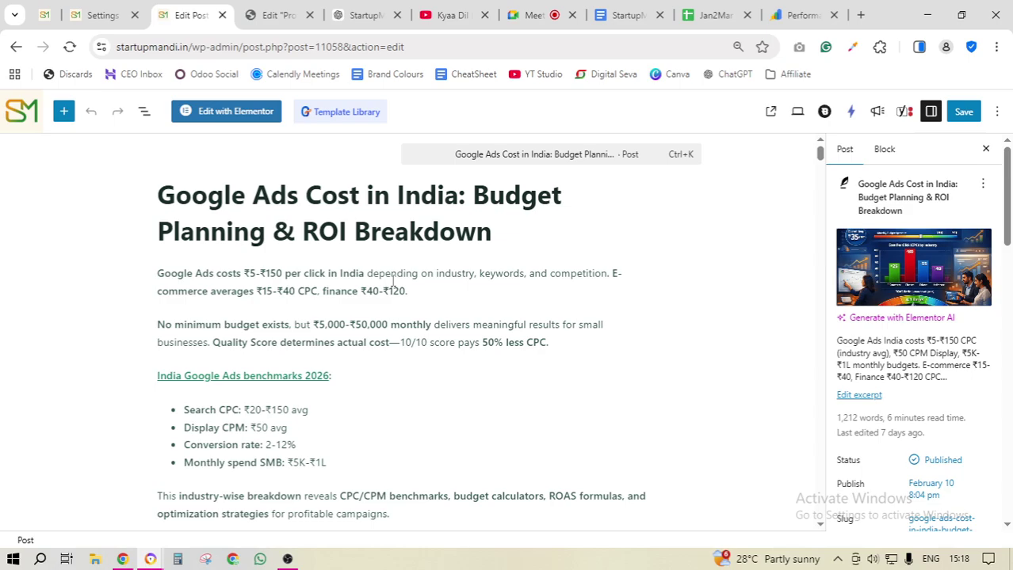
- Review the post's focus keyphrase, SEO title, slug, meta description and categories
scroll(392, 281, "down", 20)
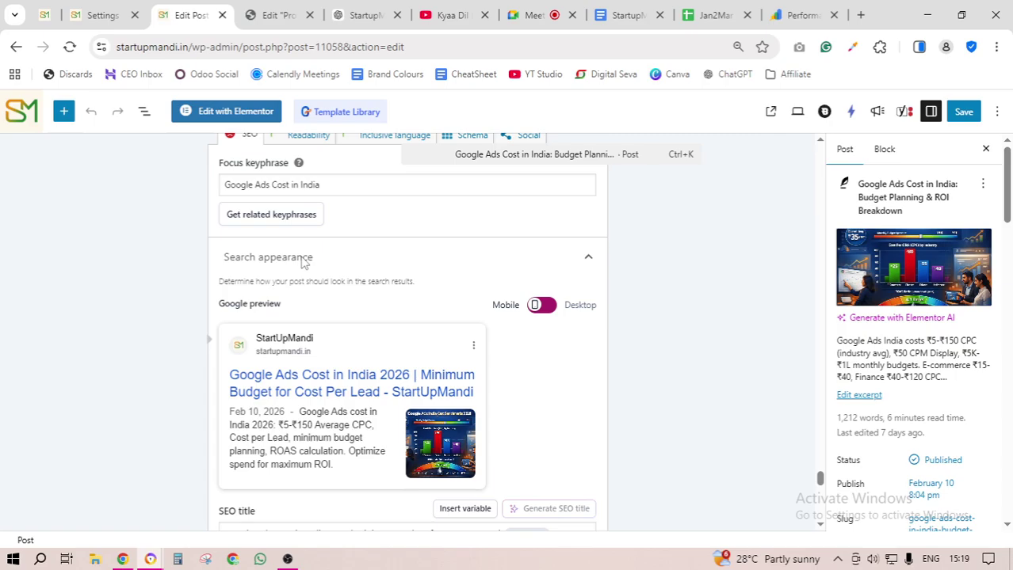
scroll(304, 261, "down", 3)
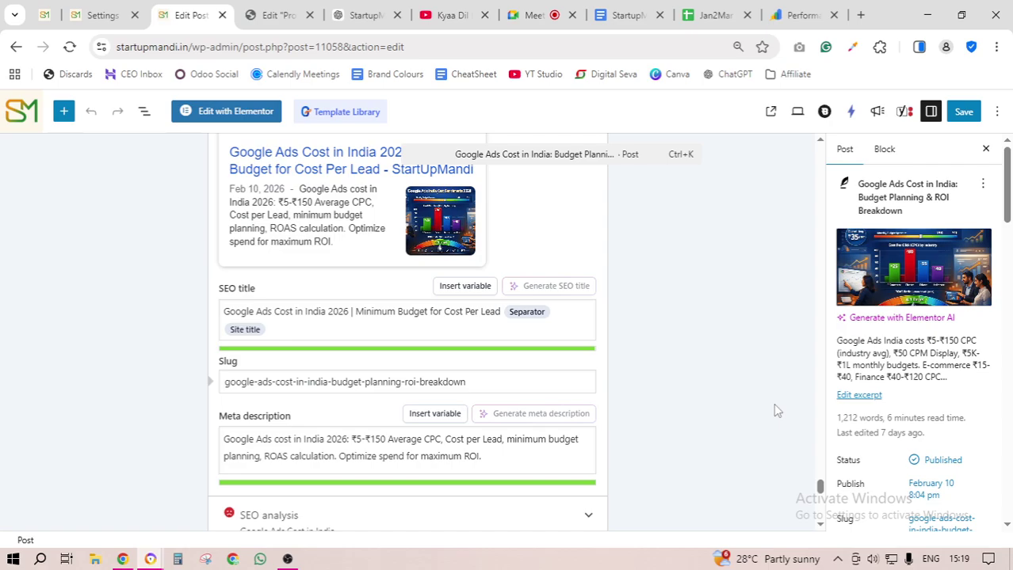
scroll(939, 313, "down", 3)
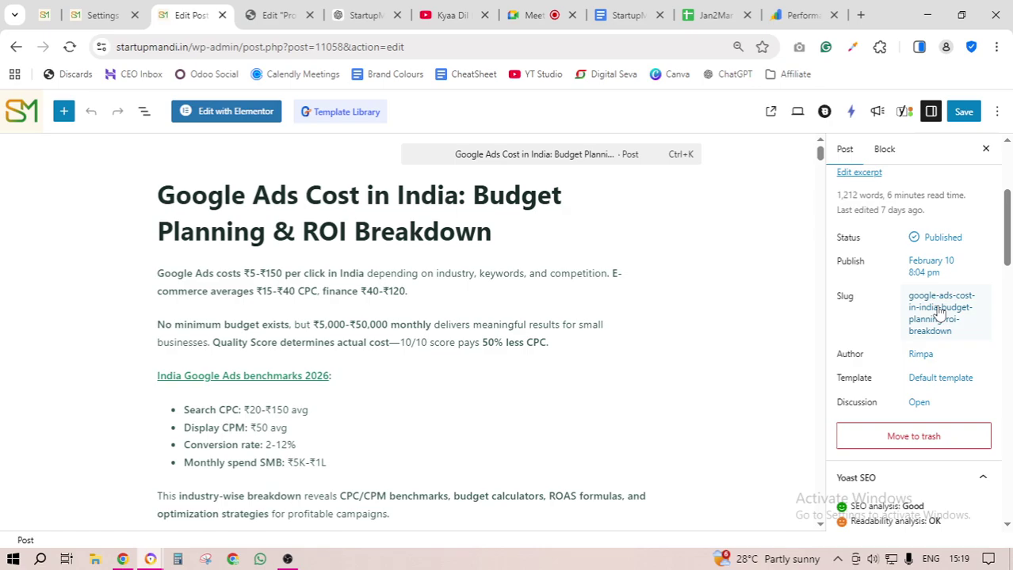
scroll(939, 312, "down", 5)
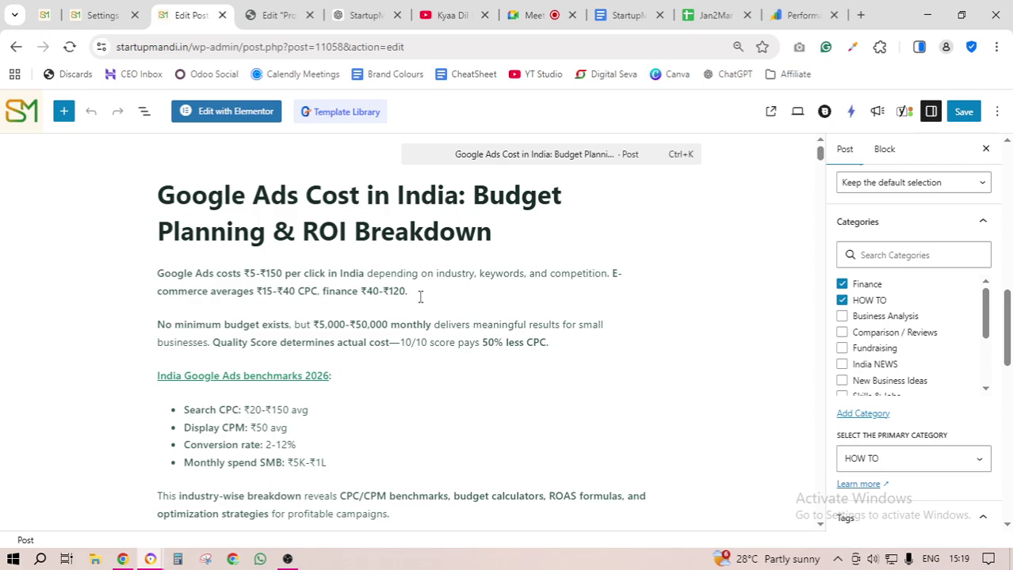
- Switch to Perplexity's SM Normal Blog space and look through the page SEO improvement answer for the Google Ads cost blog
key("alt+Tab")
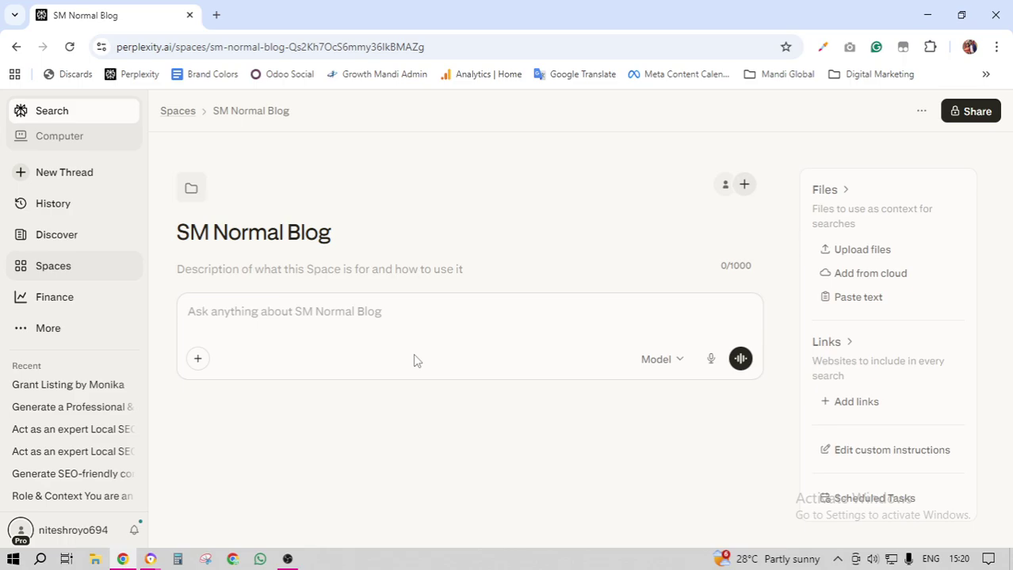
key("alt+Left")
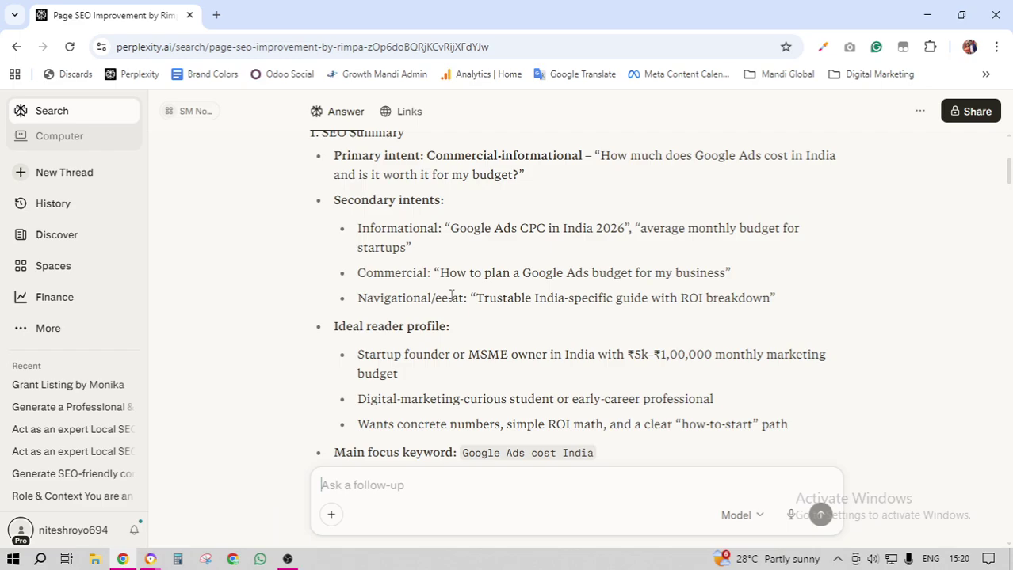
scroll(452, 296, "up", 1)
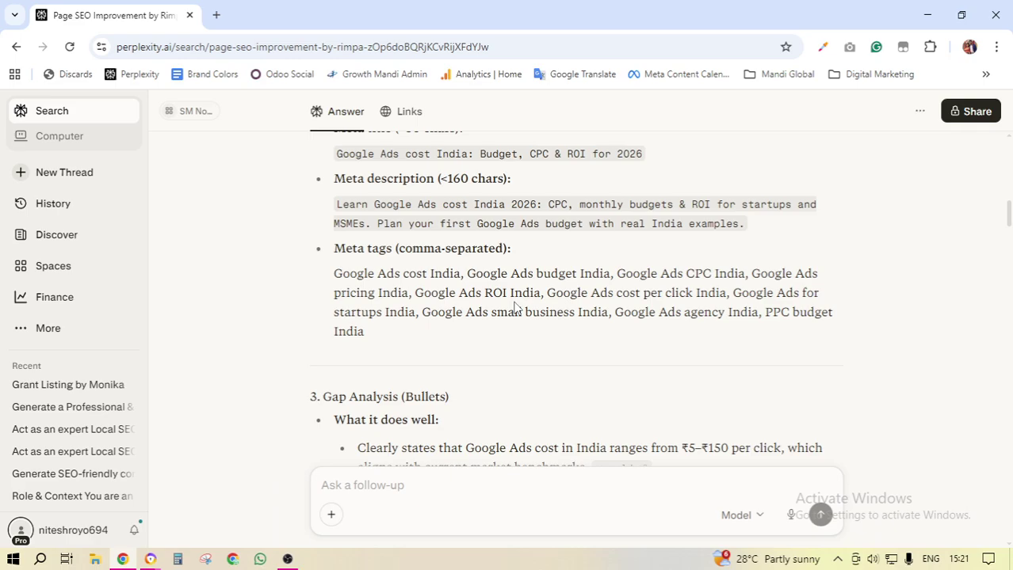
scroll(515, 308, "up", 10)
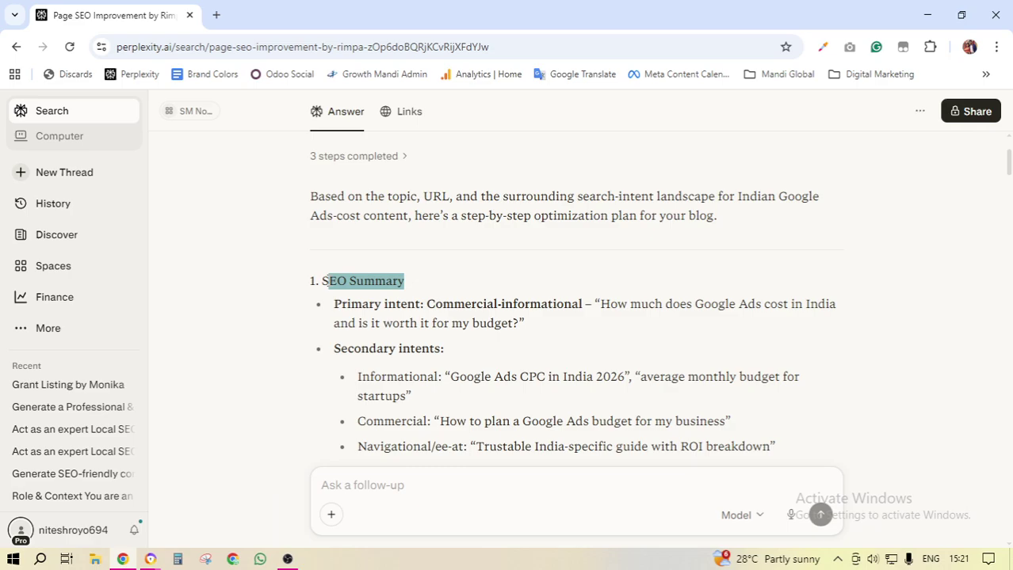
- Highlight the "Commercial-informational" primary intent, its search question and the "Informational" secondary intent in the answer's SEO Summary
scroll(325, 280, "down", 1)
left_click_drag(427, 229, 584, 230)
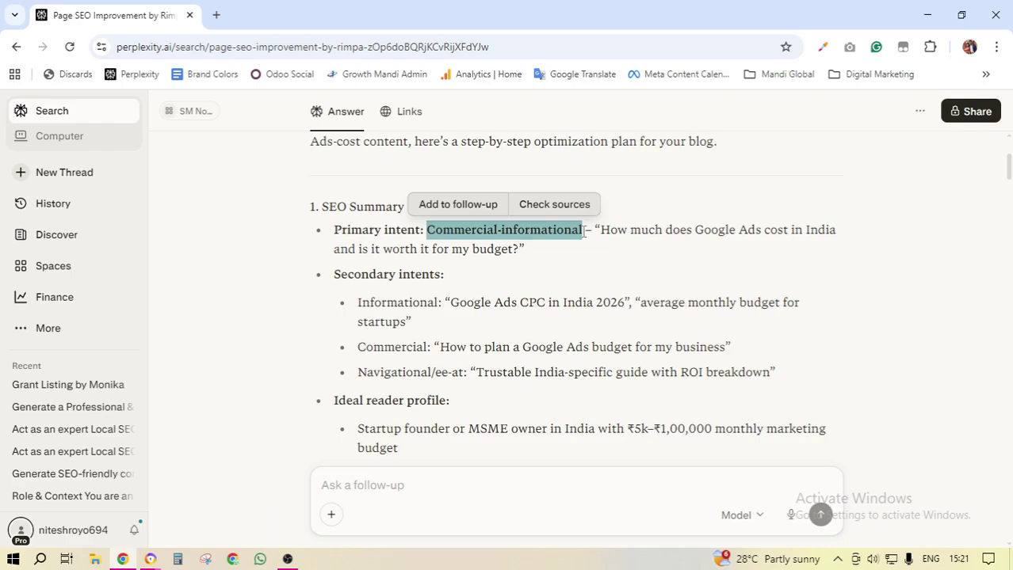
left_click_drag(331, 229, 546, 371)
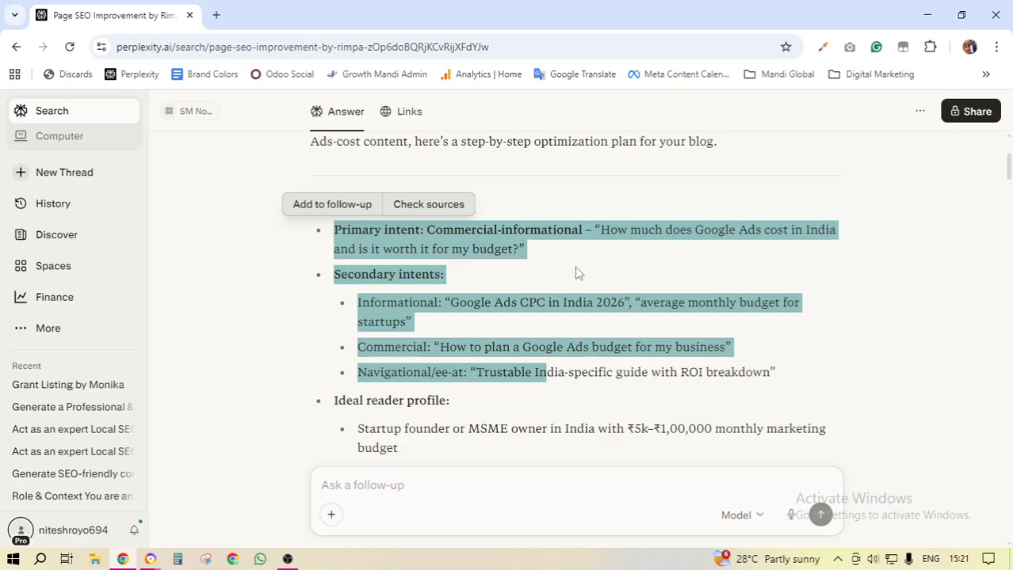
left_click_drag(427, 230, 818, 229)
left_click_drag(334, 249, 518, 249)
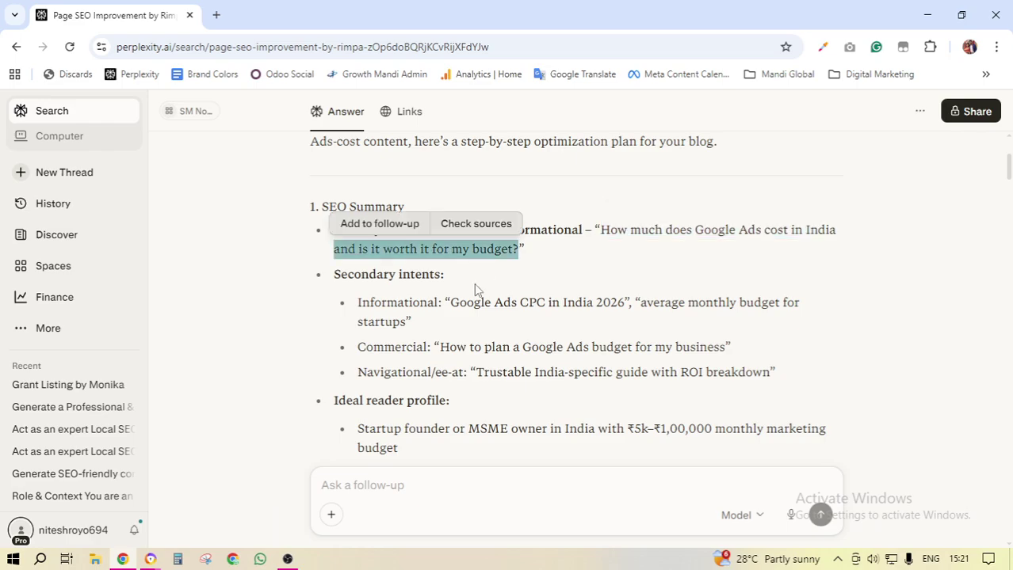
scroll(475, 290, "down", 1)
left_click_drag(357, 230, 442, 232)
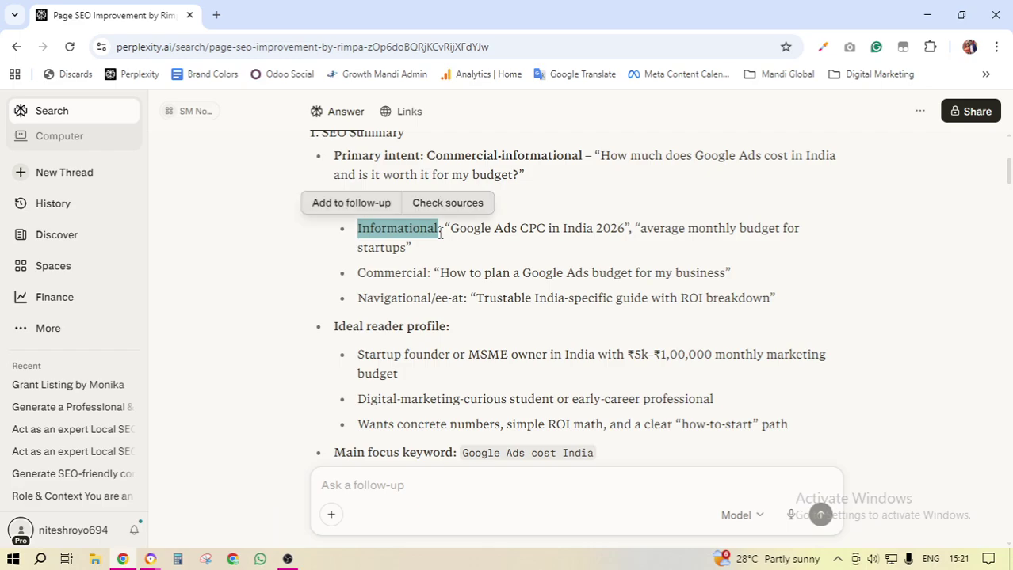
- Highlight the remaining secondary intents, the ideal reader profile and the main focus keyword "Google Ads cost India" in the SEO Summary
left_click_drag(429, 276, 698, 298)
scroll(417, 256, "down", 1)
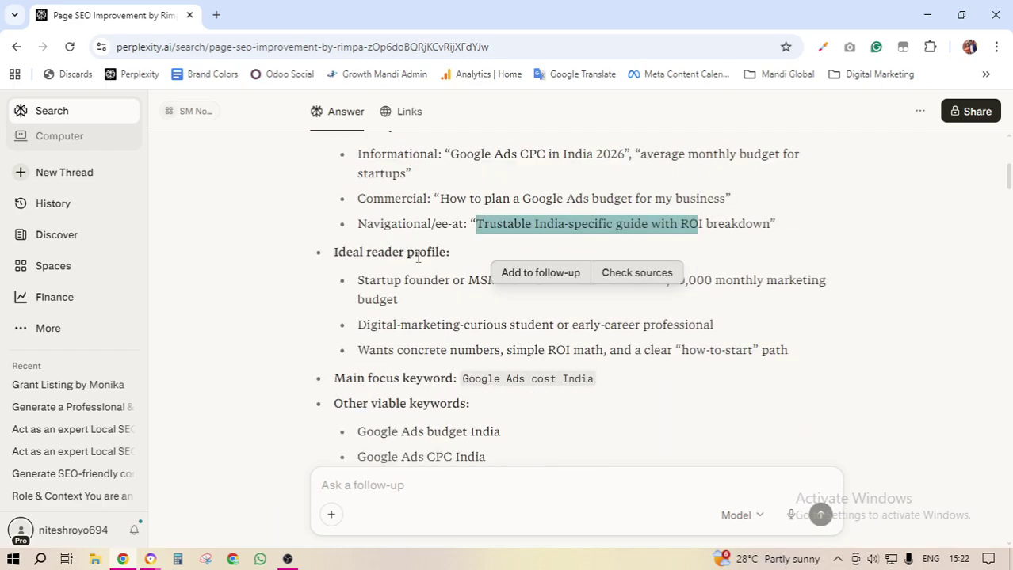
left_click(418, 256)
left_click_drag(327, 258, 445, 254)
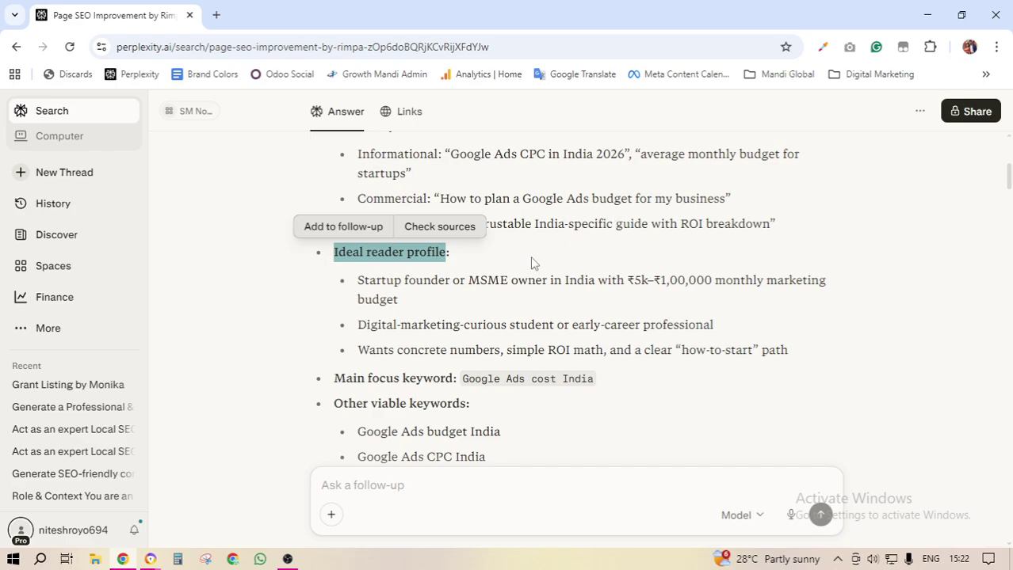
scroll(531, 257, "down", 1)
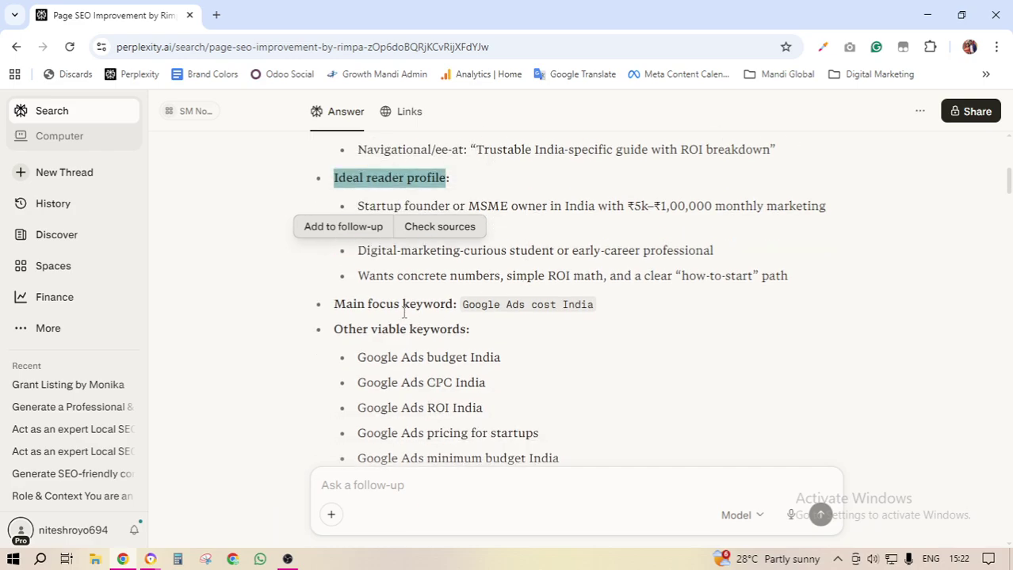
left_click(350, 313)
left_click_drag(335, 306, 394, 306)
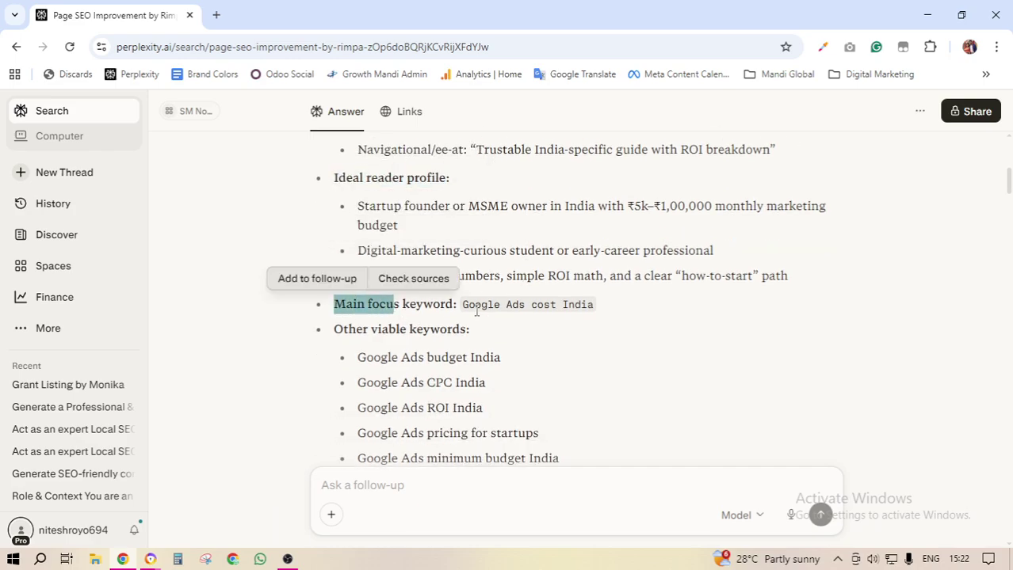
left_click_drag(464, 306, 597, 314)
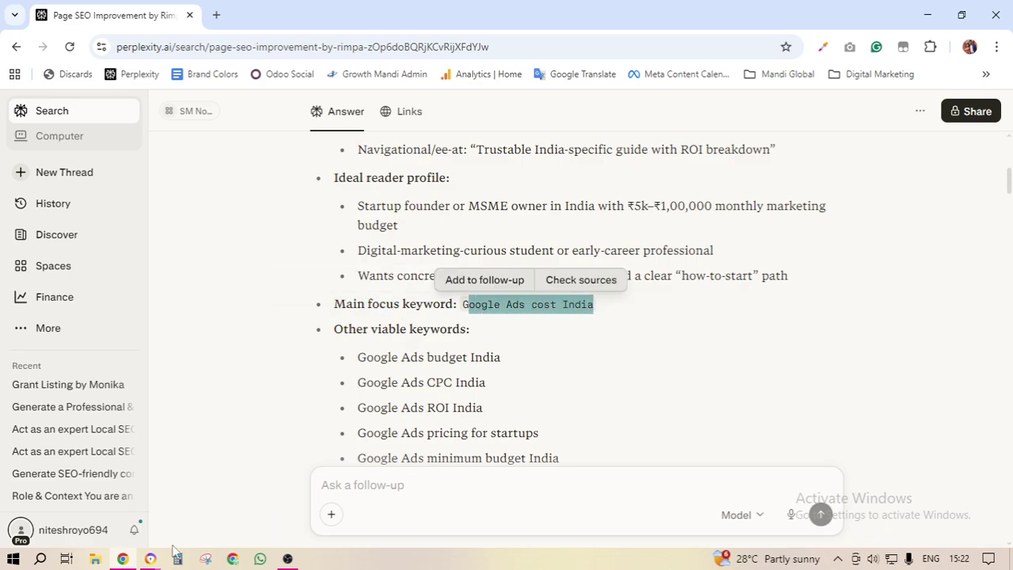
- Replace the Google Ads cost post's Yoast focus keyphrase in WordPress with "Google Ads cost India", copied from the Perplexity answer
mouse_move(152, 561)
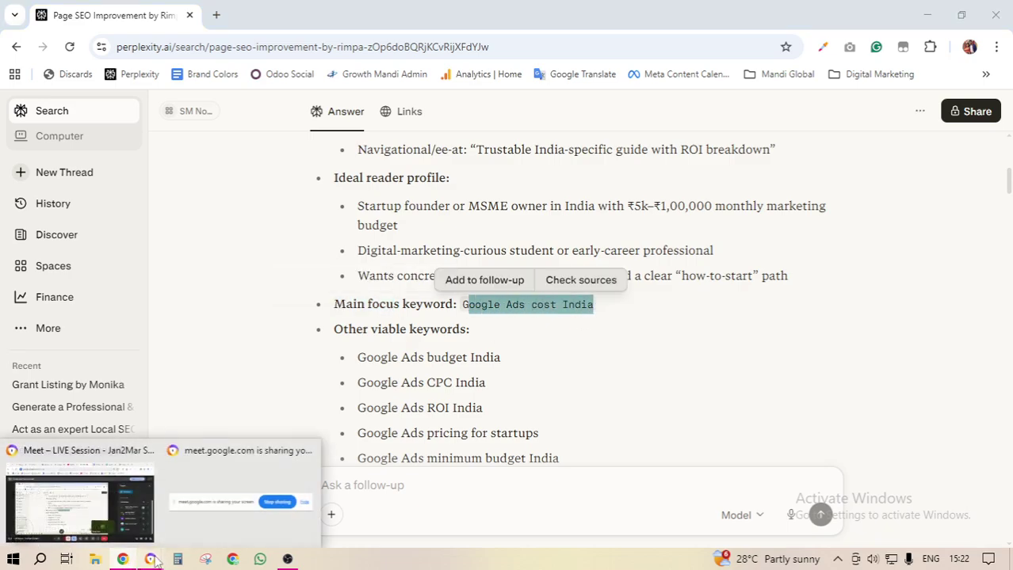
left_click(133, 502)
left_click(194, 16)
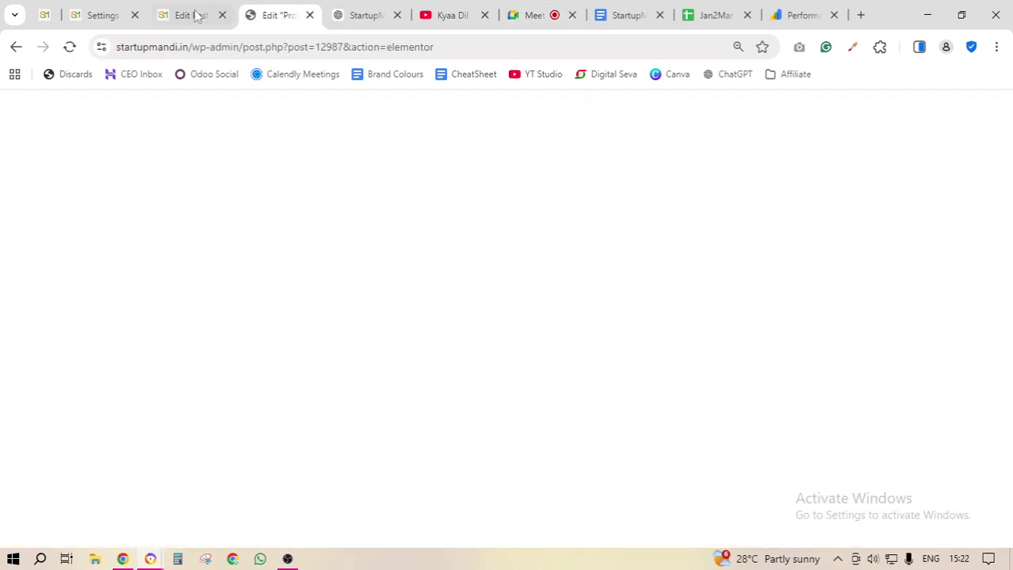
scroll(808, 178, "down", 2)
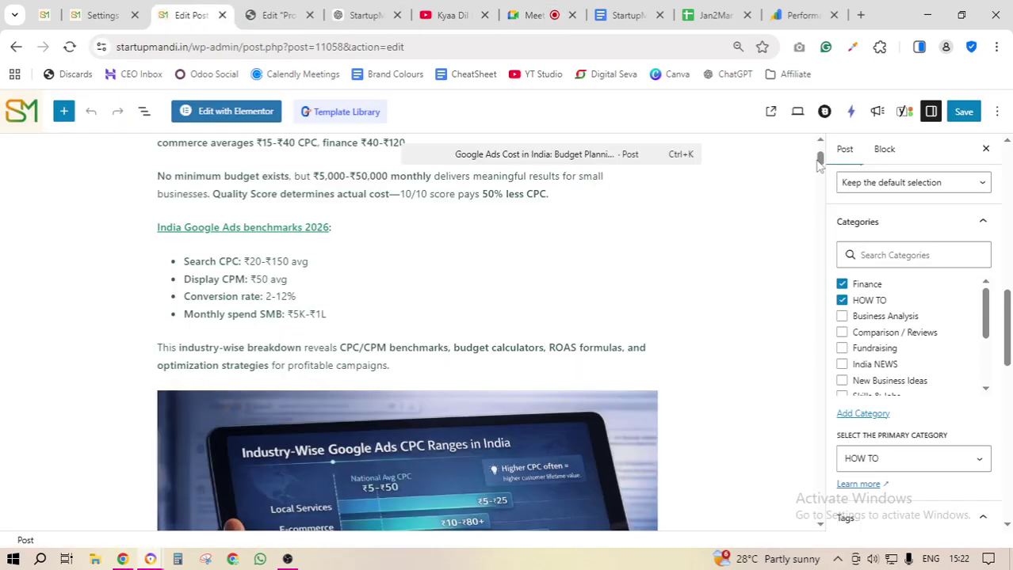
left_click_drag(819, 162, 819, 473)
triple_click(306, 333)
left_click(134, 561)
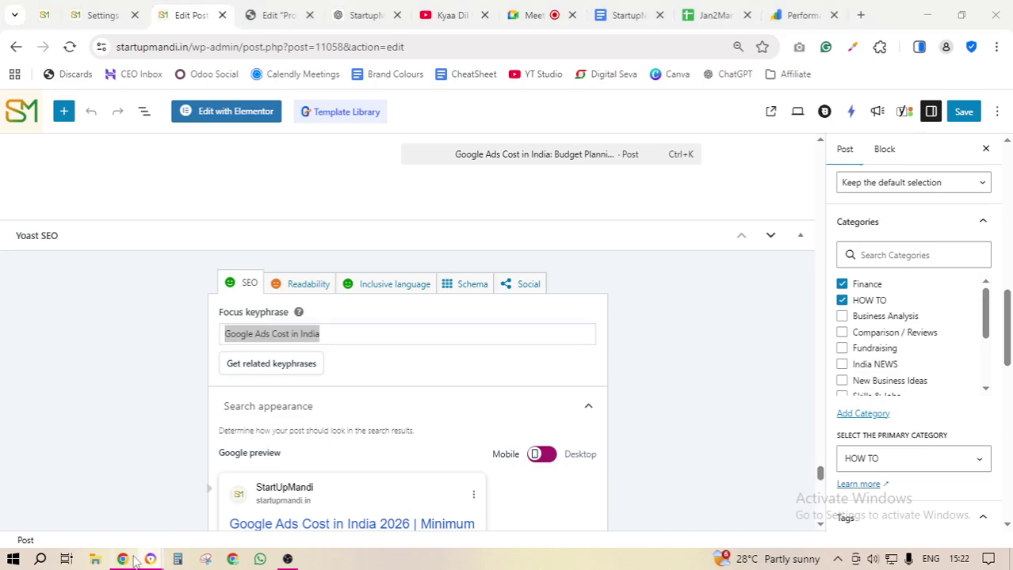
left_click_drag(464, 305, 600, 315)
key("ctrl+c")
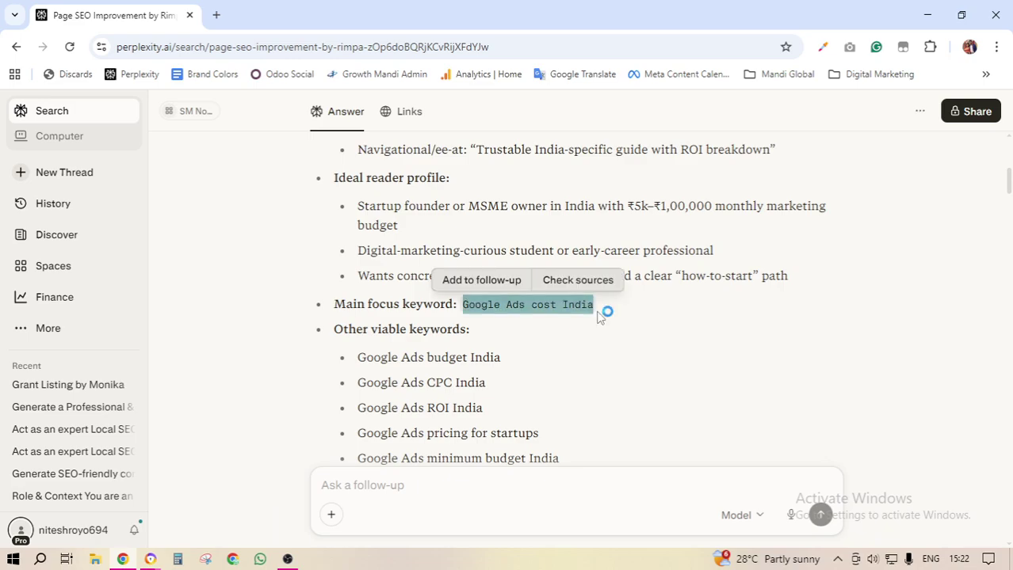
scroll(511, 336, "down", 2)
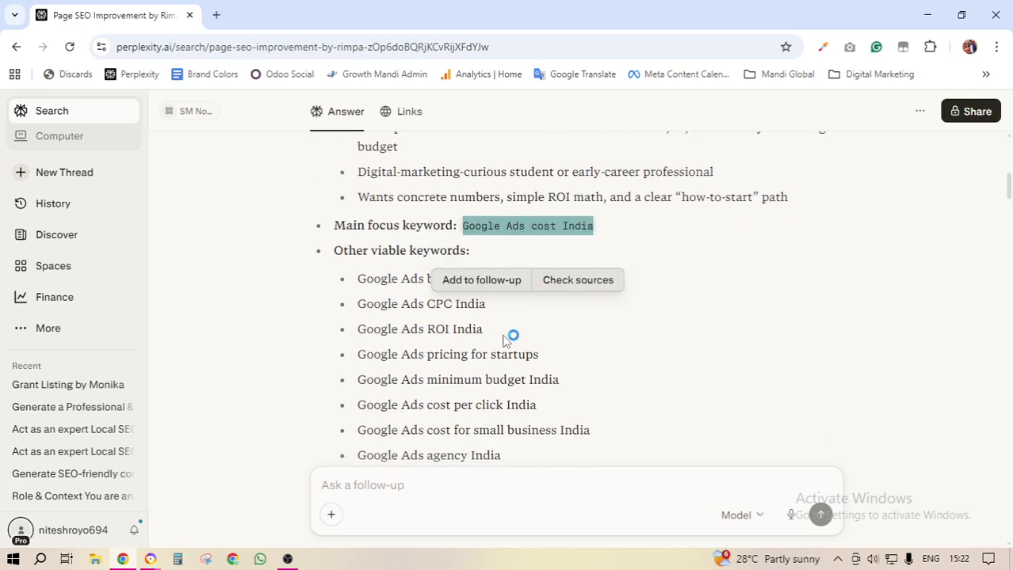
left_click(391, 234)
left_click_drag(515, 386, 358, 208)
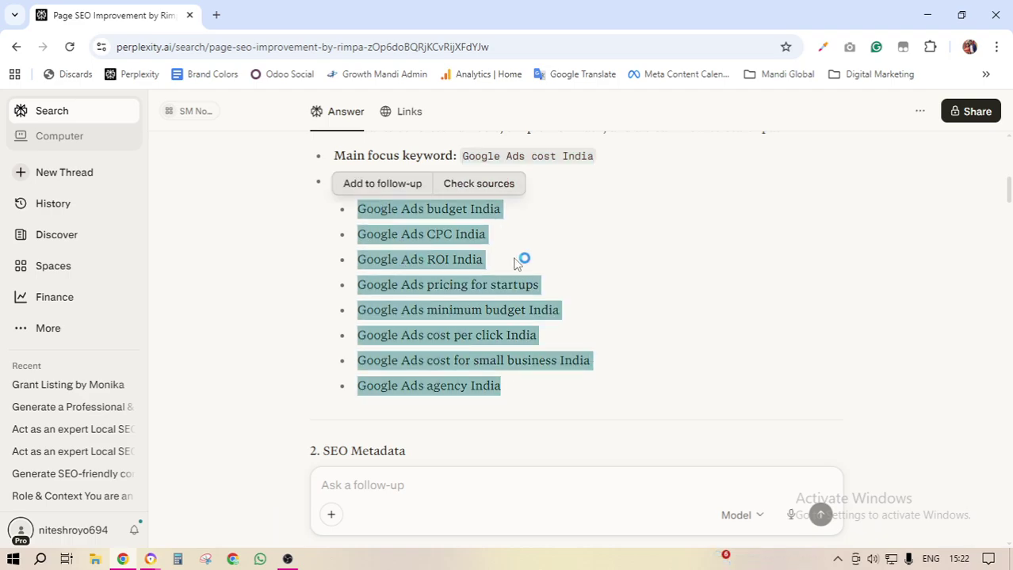
left_click(151, 559)
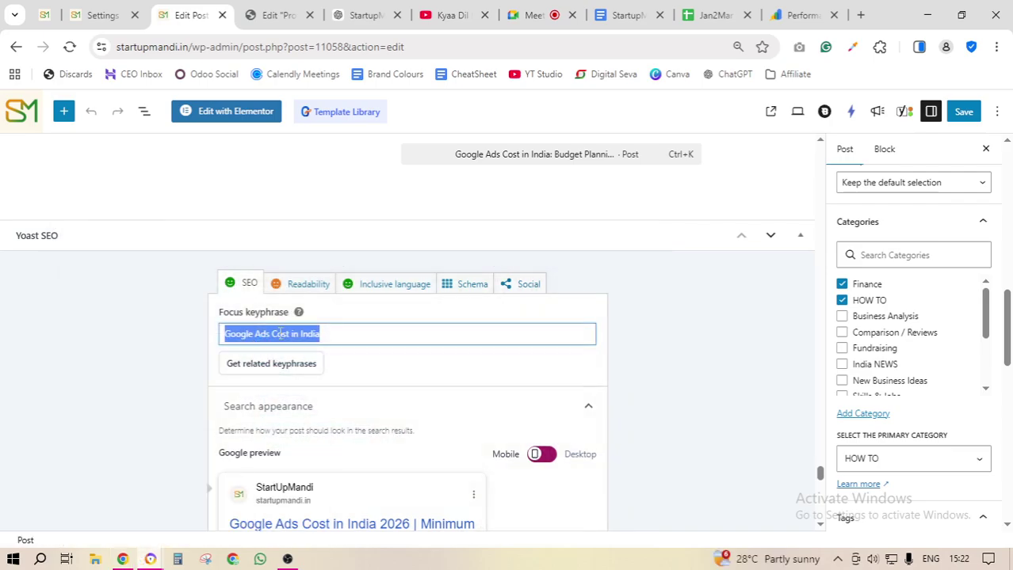
key("ctrl+v")
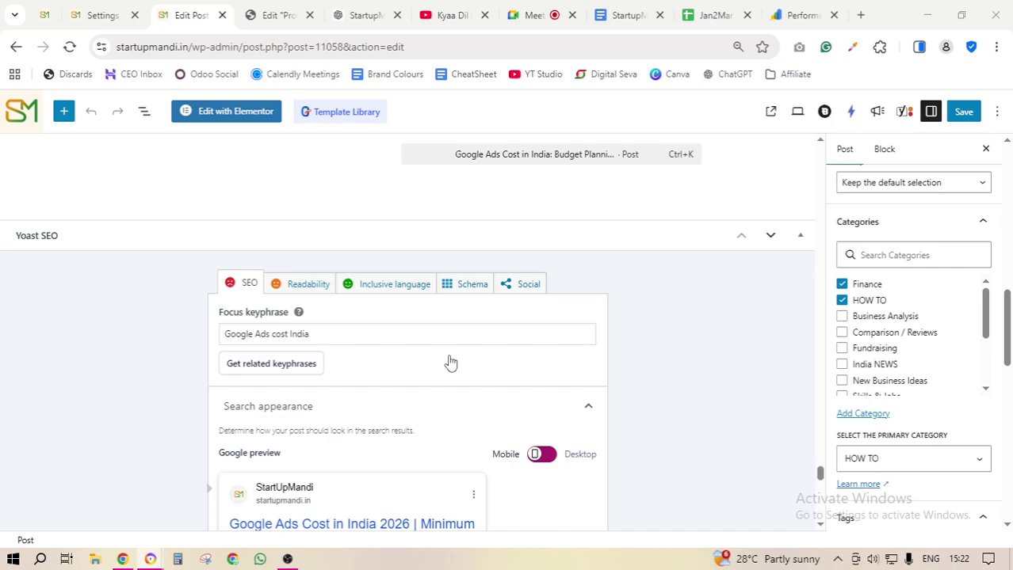
scroll(450, 362, "down", 1)
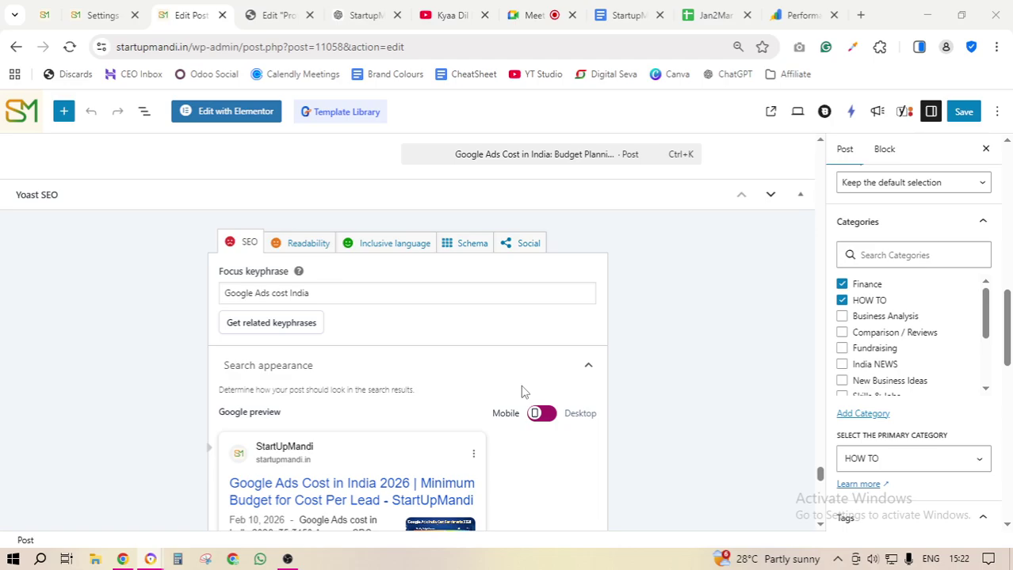
- Replace the post's SEO title text with Perplexity's meta title "Google Ads cost India: Budget, CPC & ROI for 2026", keeping the separator and site title
key("alt+Tab")
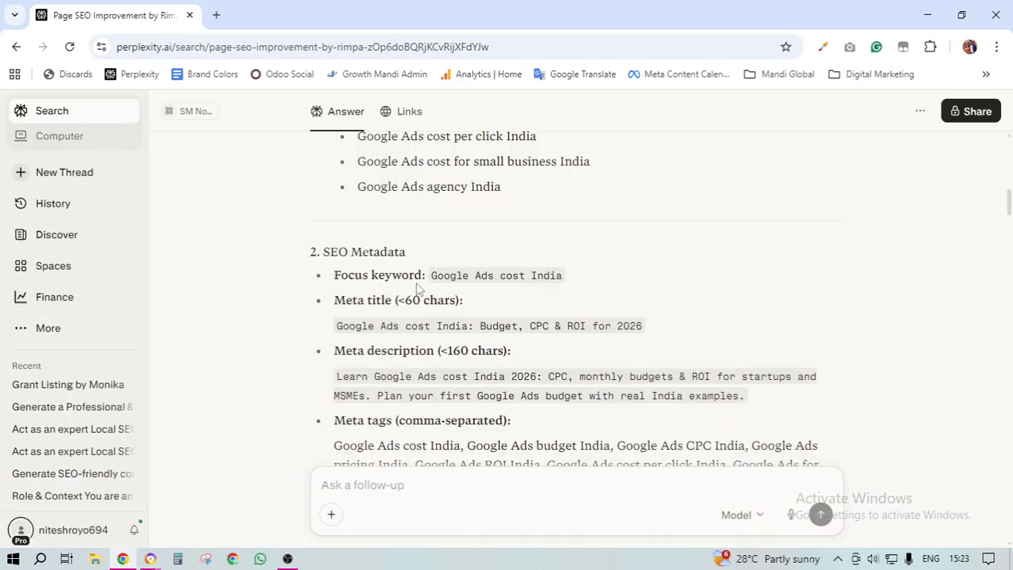
left_click_drag(431, 275, 469, 275)
scroll(468, 273, "down", 1)
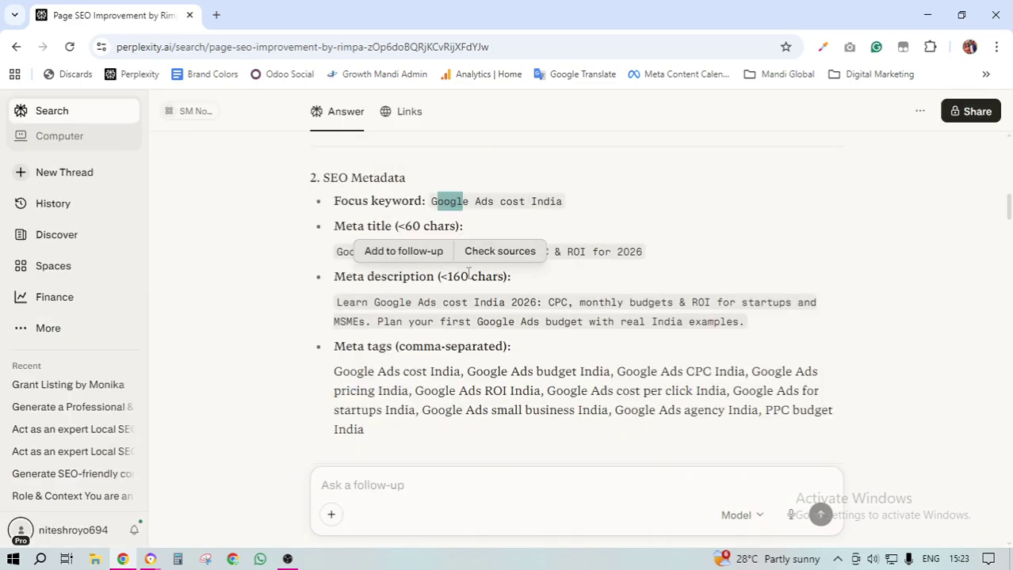
left_click_drag(336, 252, 645, 252)
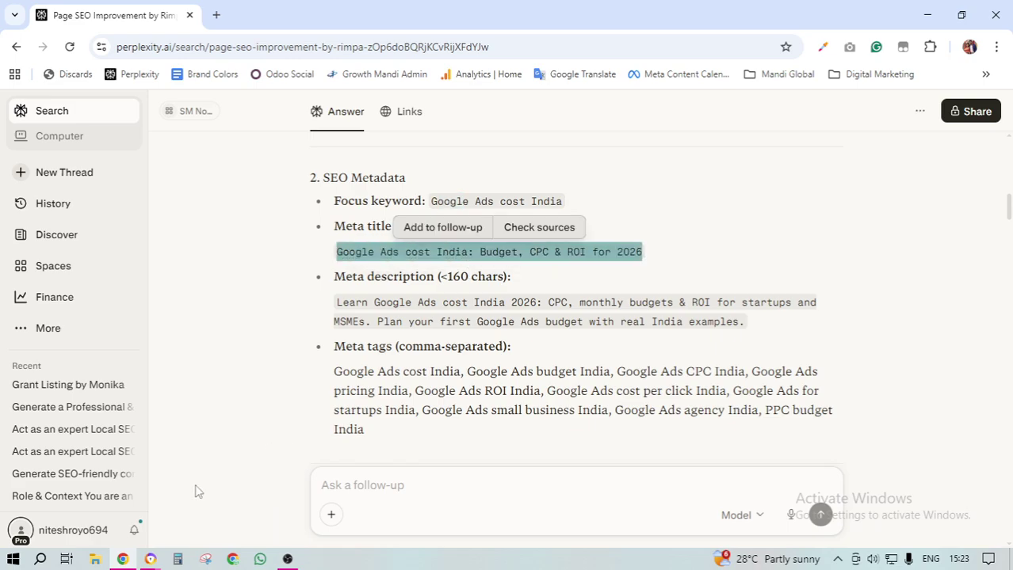
left_click(123, 560)
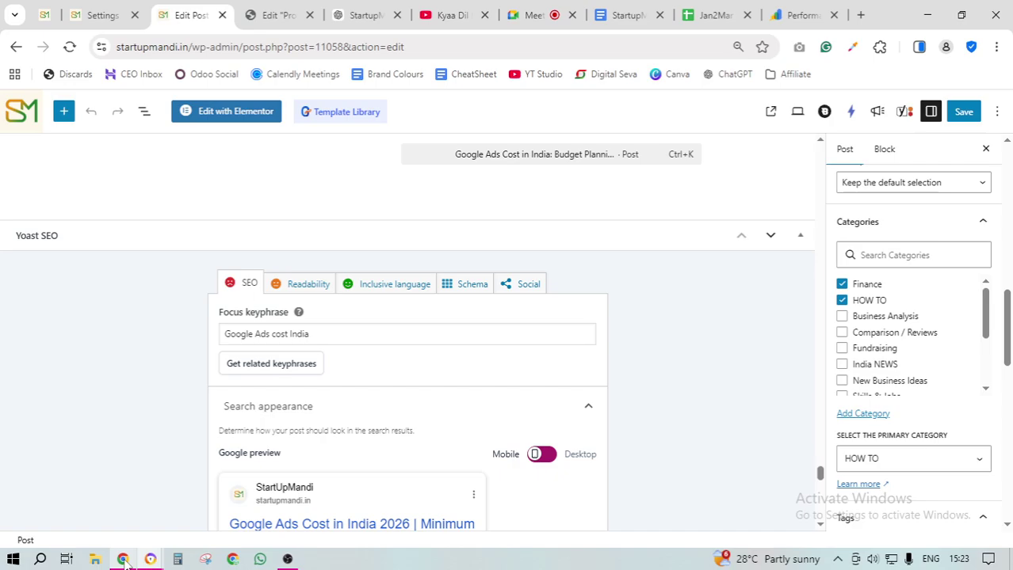
scroll(494, 384, "down", 4)
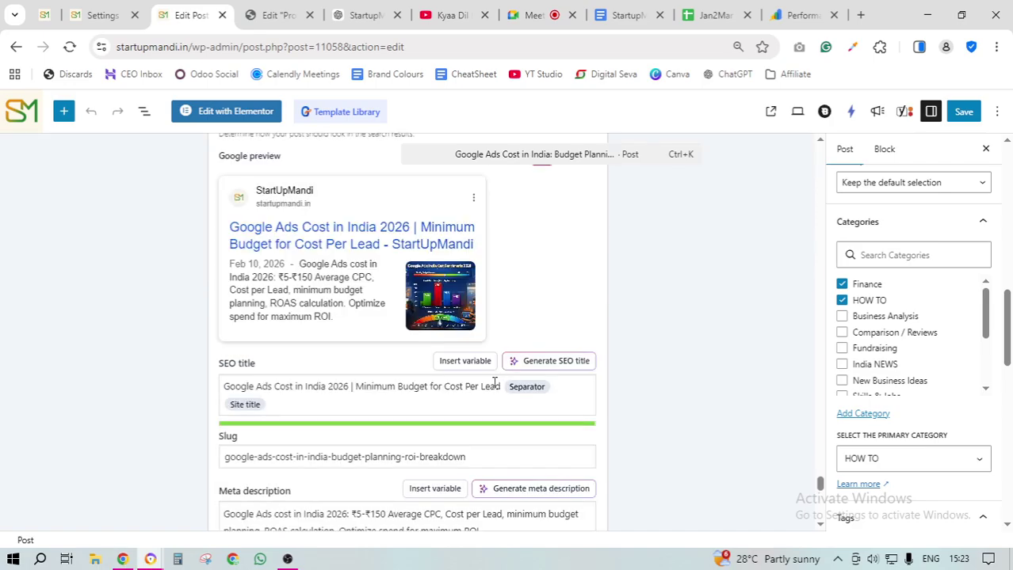
left_click_drag(495, 384, 222, 386)
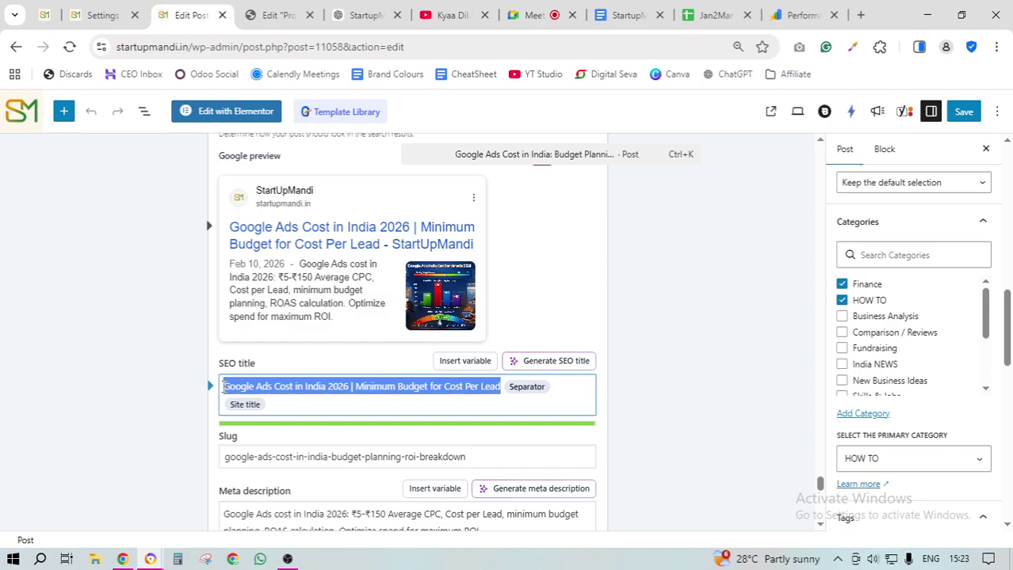
key("alt+Tab")
- Replace the post's meta description with Perplexity's suggested text beginning "Learn Google Ads cost India 2026: CPC, monthly budgets & ROI"
left_click(336, 308)
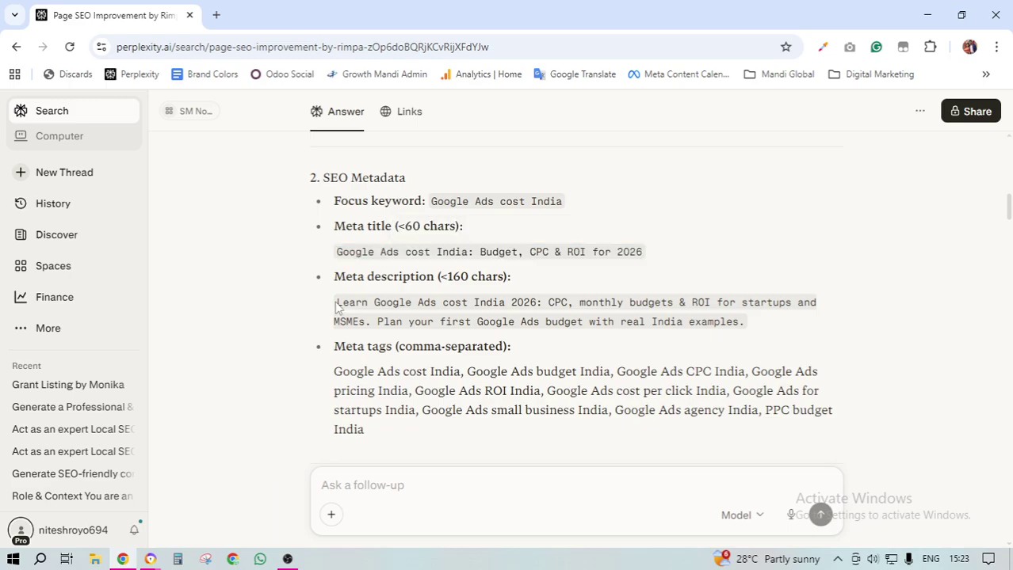
key("alt+Tab")
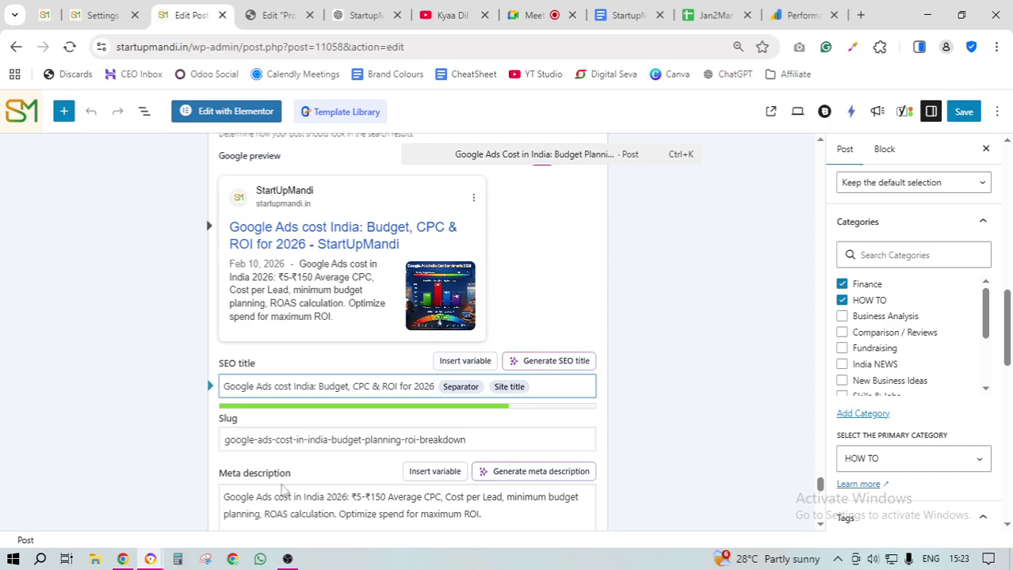
triple_click(283, 491)
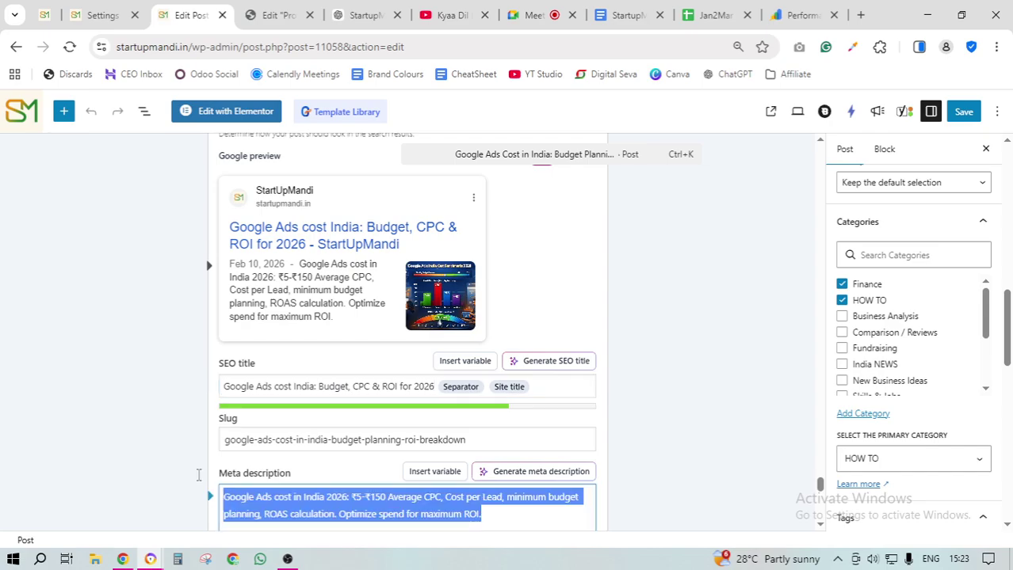
key("alt+Tab")
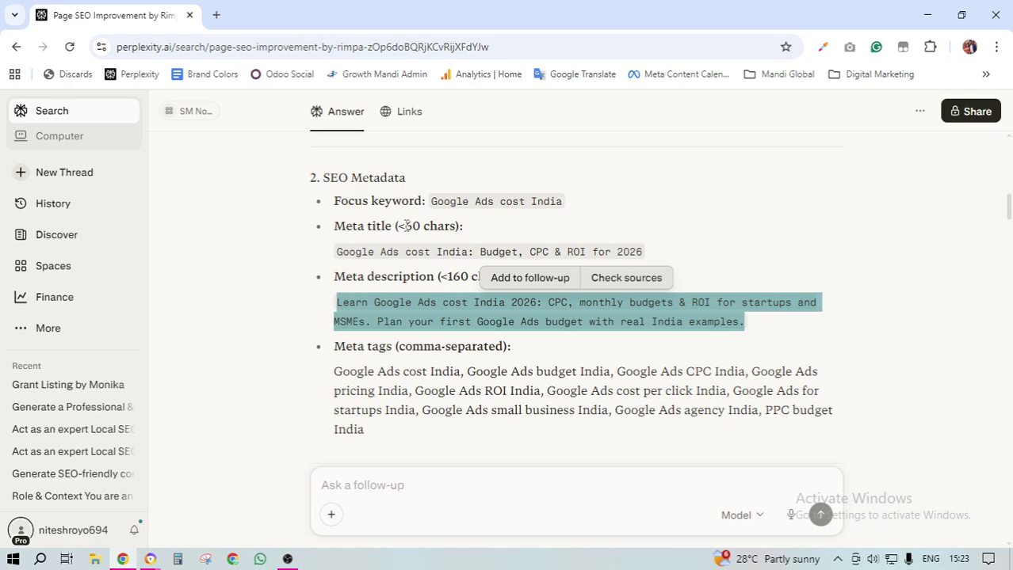
- Highlight the character limits for the meta title and meta description in the Perplexity answer, and return to the WordPress post
left_click(453, 188)
left_click_drag(422, 226, 463, 227)
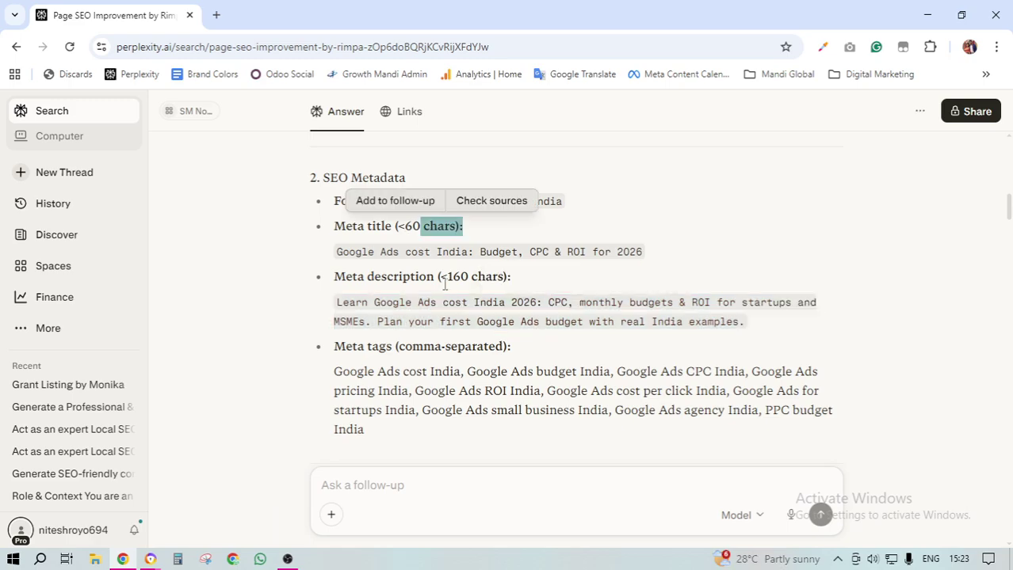
left_click_drag(441, 278, 544, 303)
left_click(127, 560)
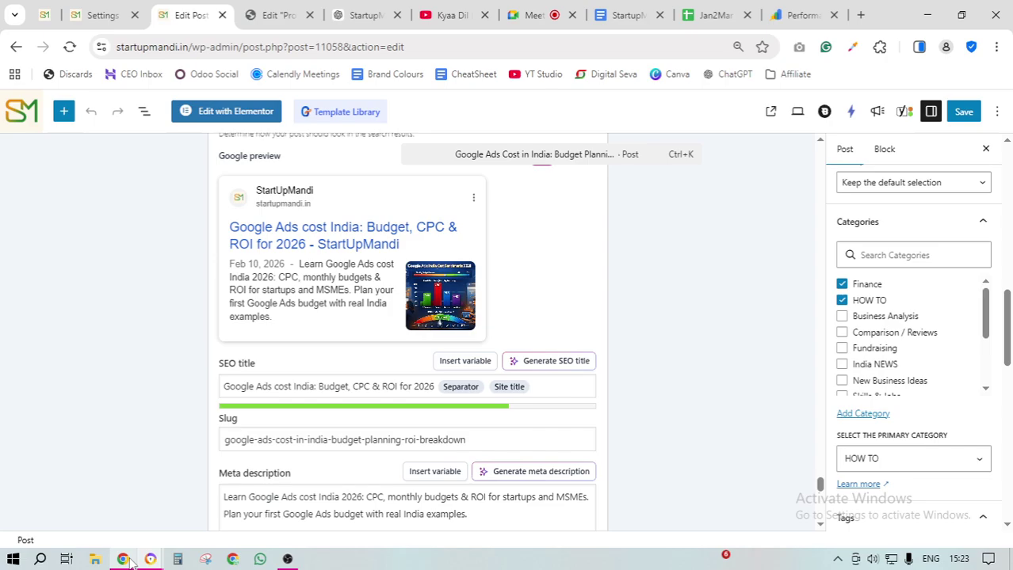
- Switch to Google Search Console and go through the post's top queries, highlighting the query list
left_click(532, 16)
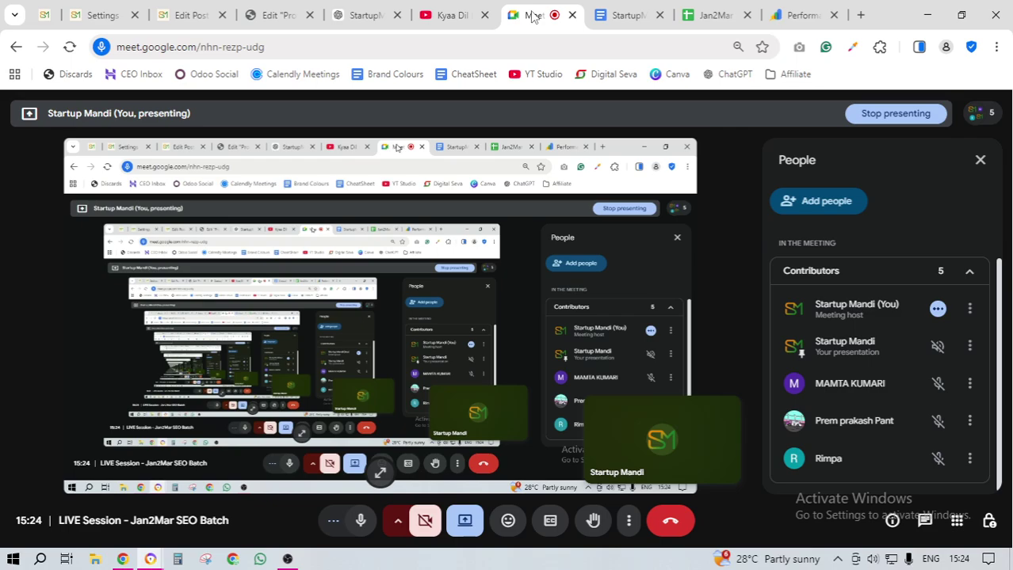
left_click(796, 14)
scroll(291, 366, "down", 4)
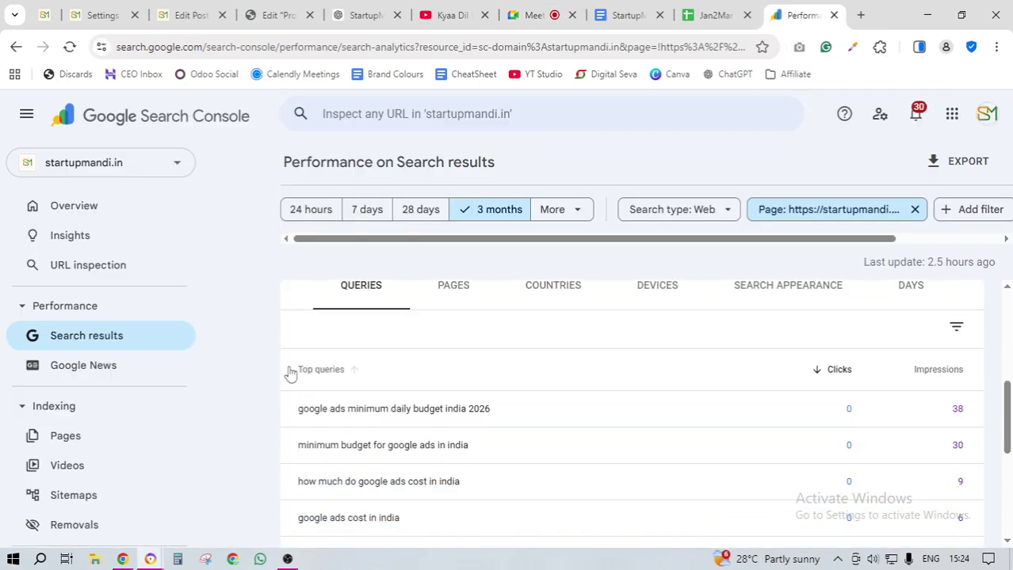
scroll(339, 407, "down", 1)
left_click_drag(280, 330, 452, 432)
scroll(425, 438, "down", 3)
scroll(269, 391, "up", 2)
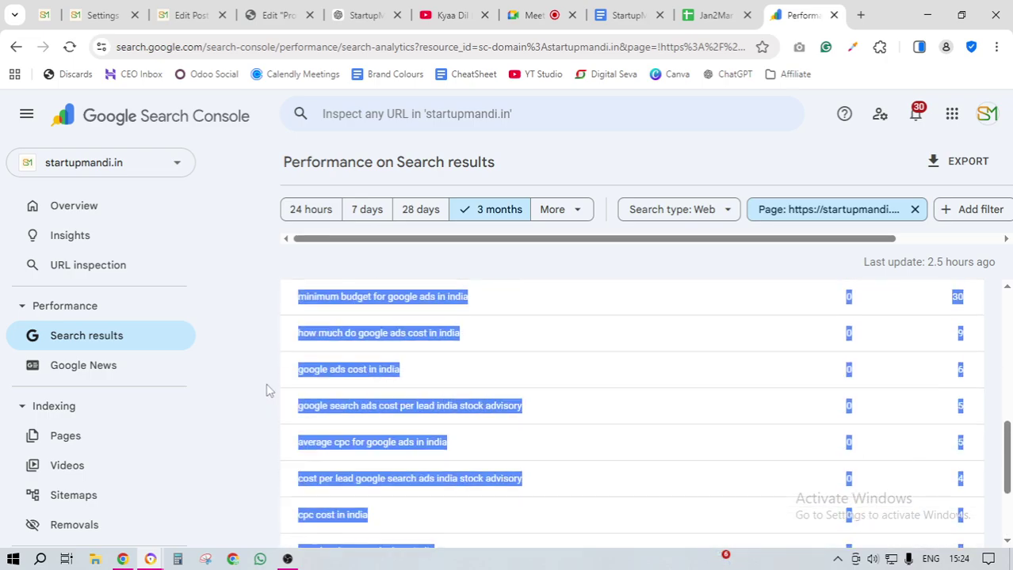
scroll(267, 391, "up", 1)
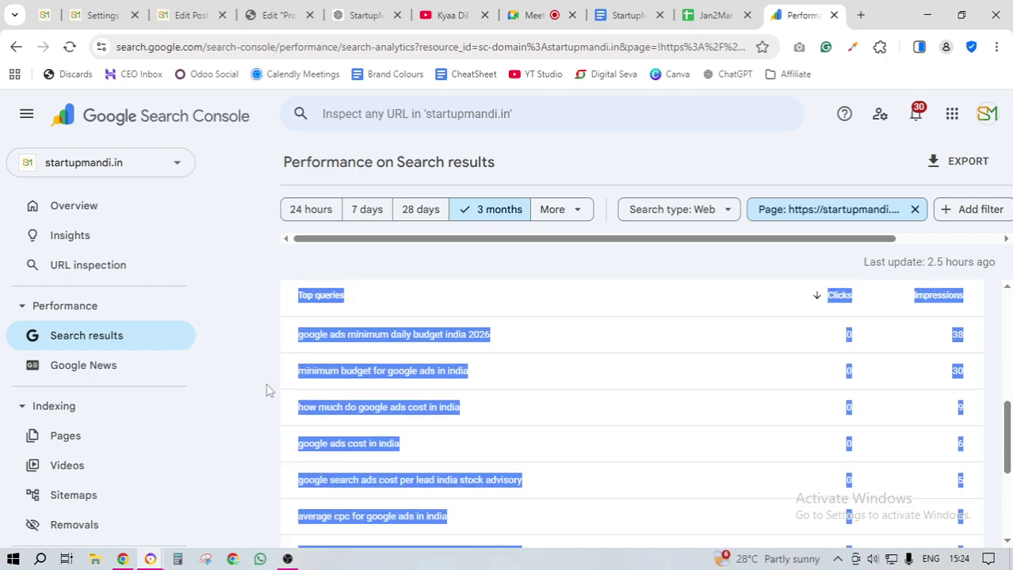
left_click(267, 390)
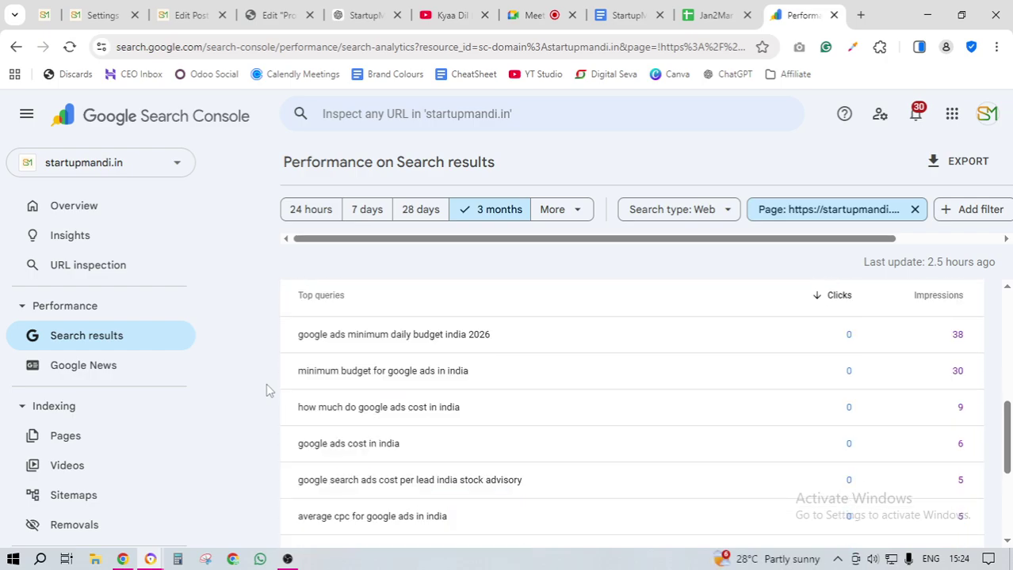
- Return to Perplexity and highlight the keyword wording in the suggested meta title, meta description and meta tags
left_click(123, 559)
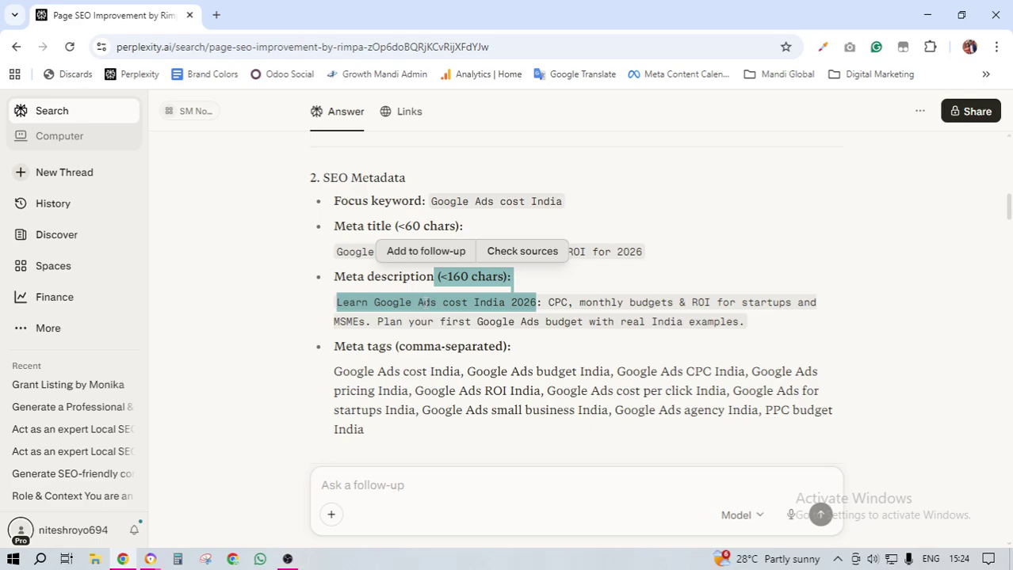
left_click_drag(362, 252, 452, 252)
left_click_drag(387, 302, 469, 301)
left_click_drag(404, 371, 485, 391)
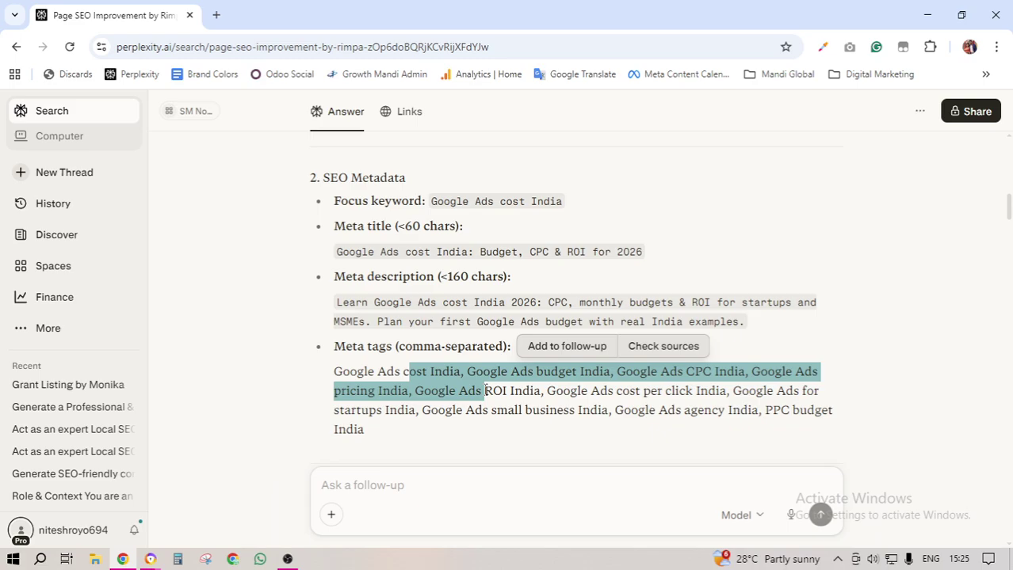
left_click(384, 372)
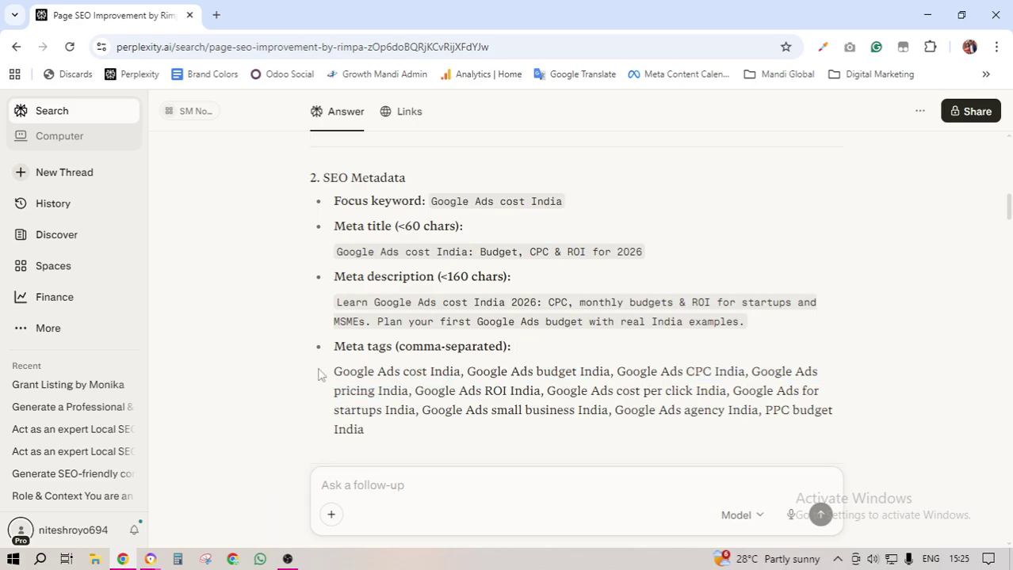
- Copy the comma-separated meta tags from the Perplexity answer and add them as tags to the Google Ads cost post in WordPress
left_click_drag(319, 372, 394, 430)
key("ctrl+c")
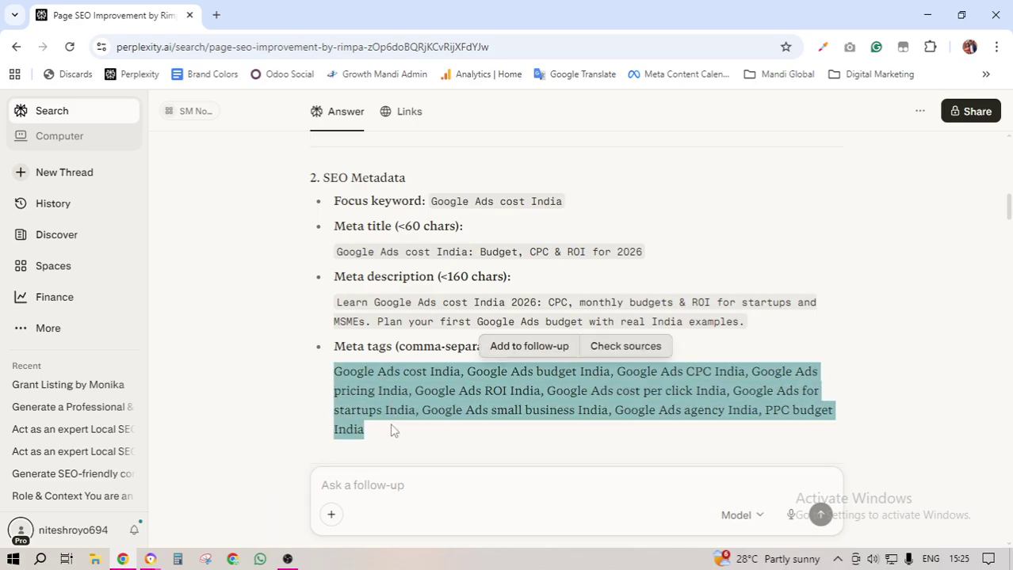
left_click(122, 559)
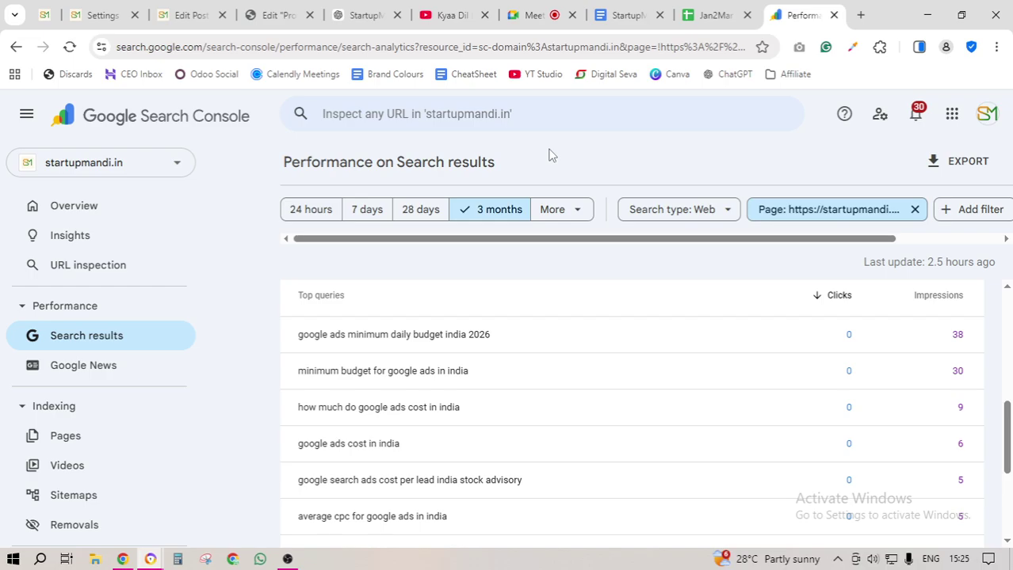
left_click(290, 560)
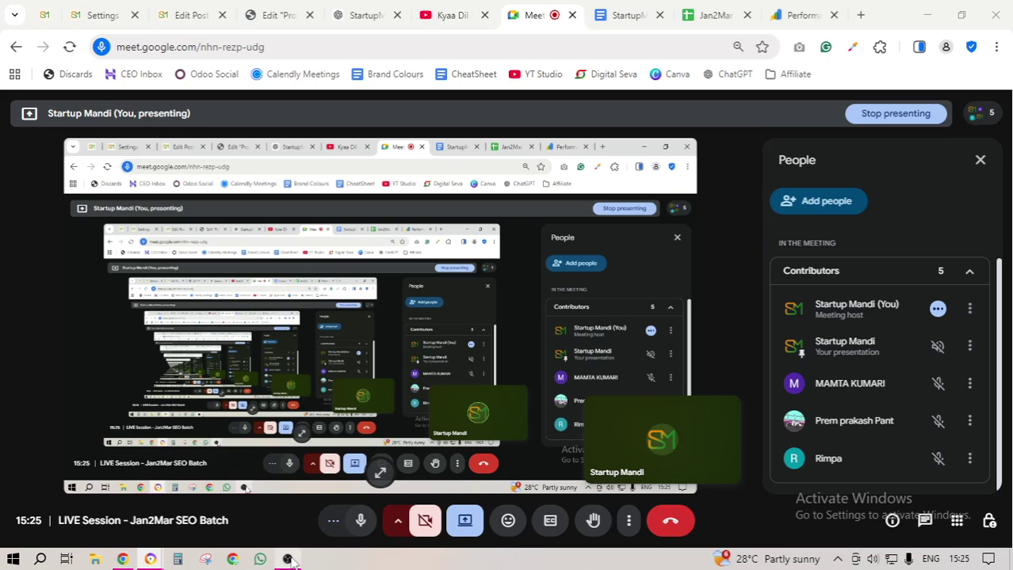
key("ctrl+3")
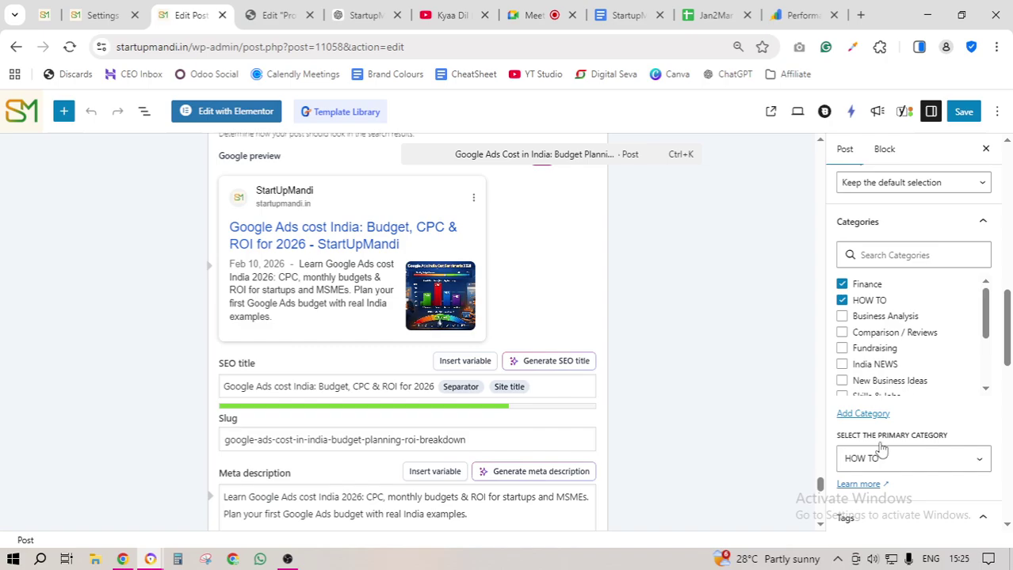
scroll(881, 449, "down", 3)
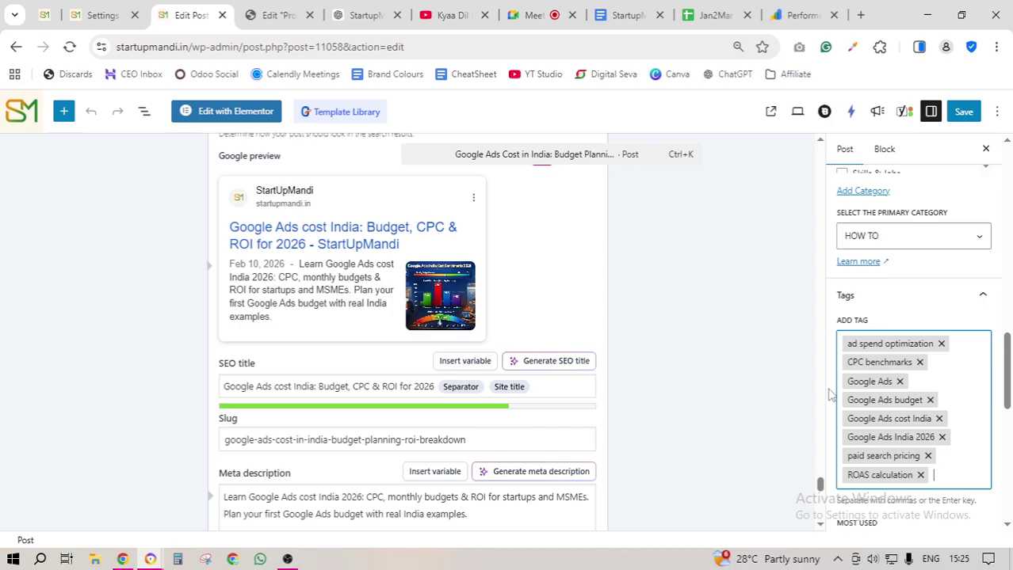
key("ctrl+v")
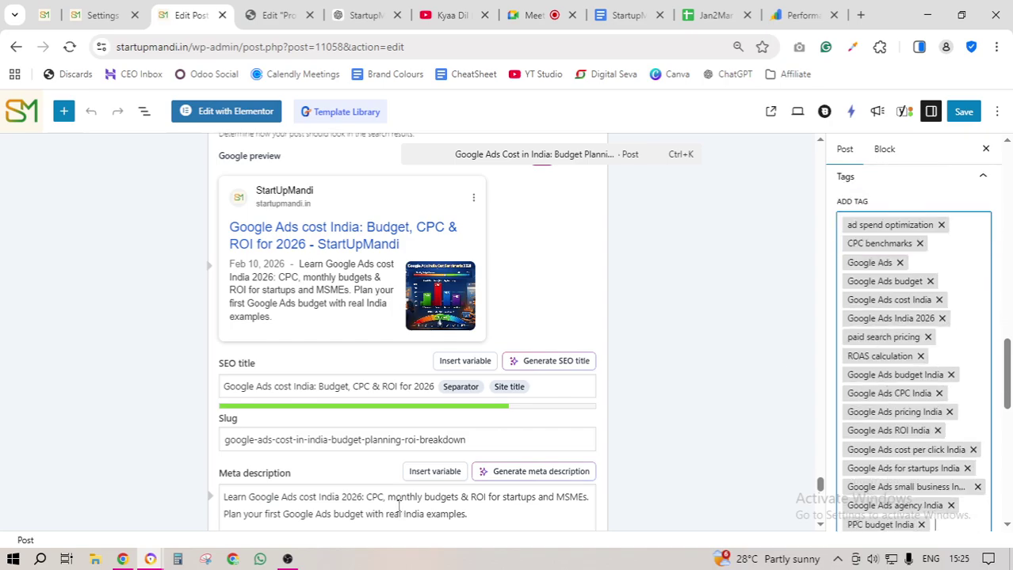
- Return to the Perplexity answer and read the "What it does well" points of the Gap Analysis
key("alt+Tab")
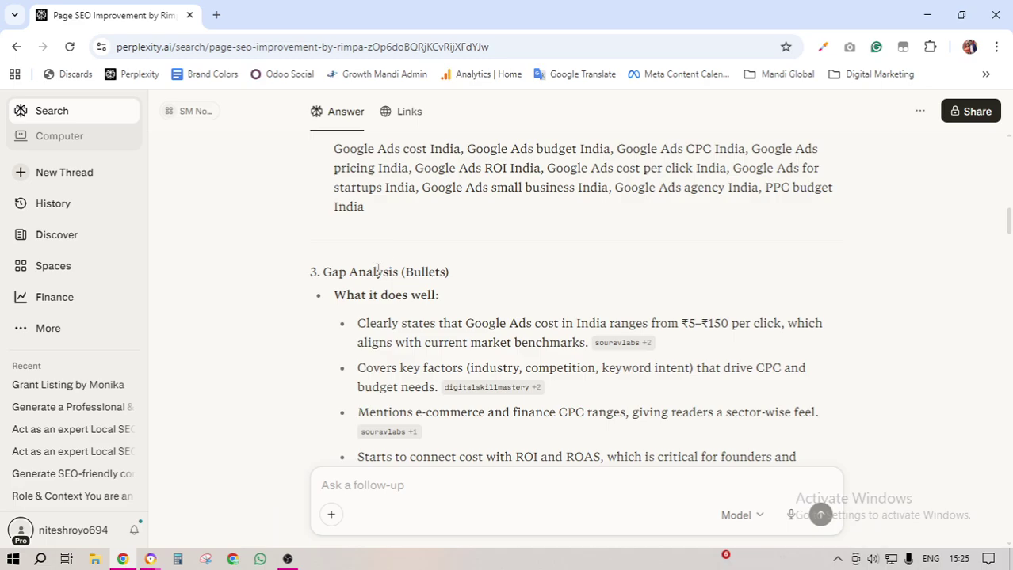
scroll(378, 270, "down", 1)
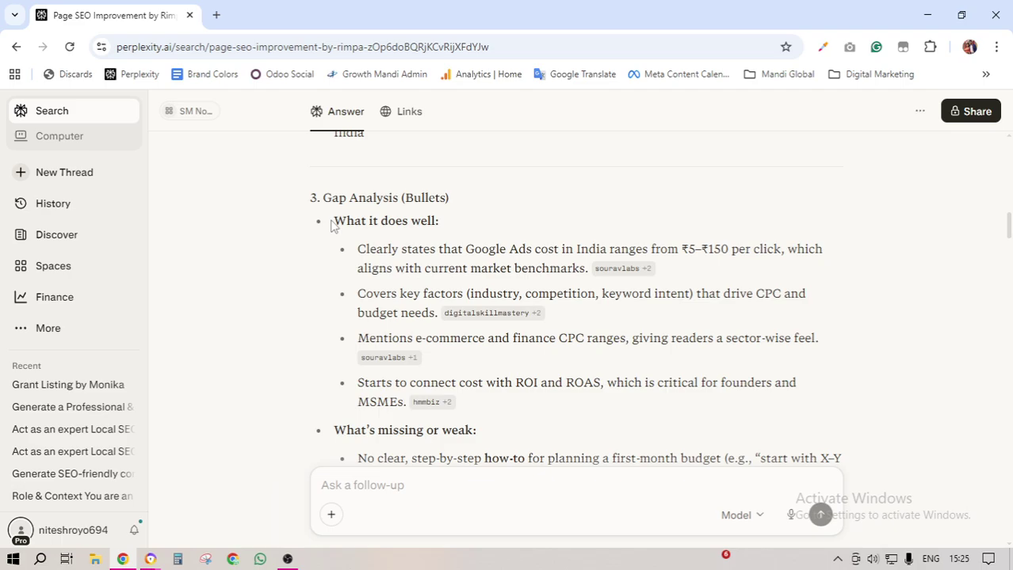
left_click_drag(332, 226, 448, 199)
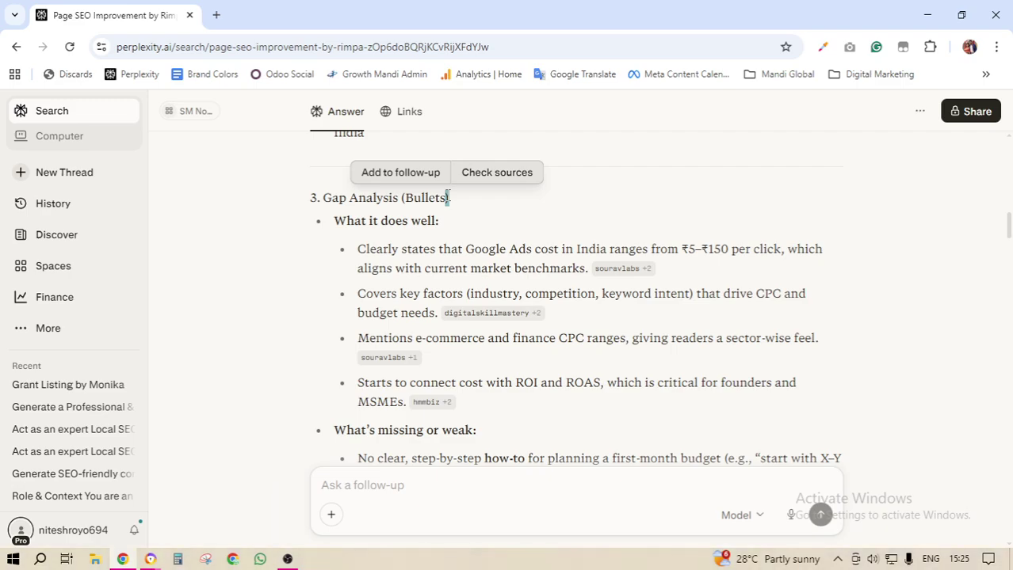
left_click(455, 221)
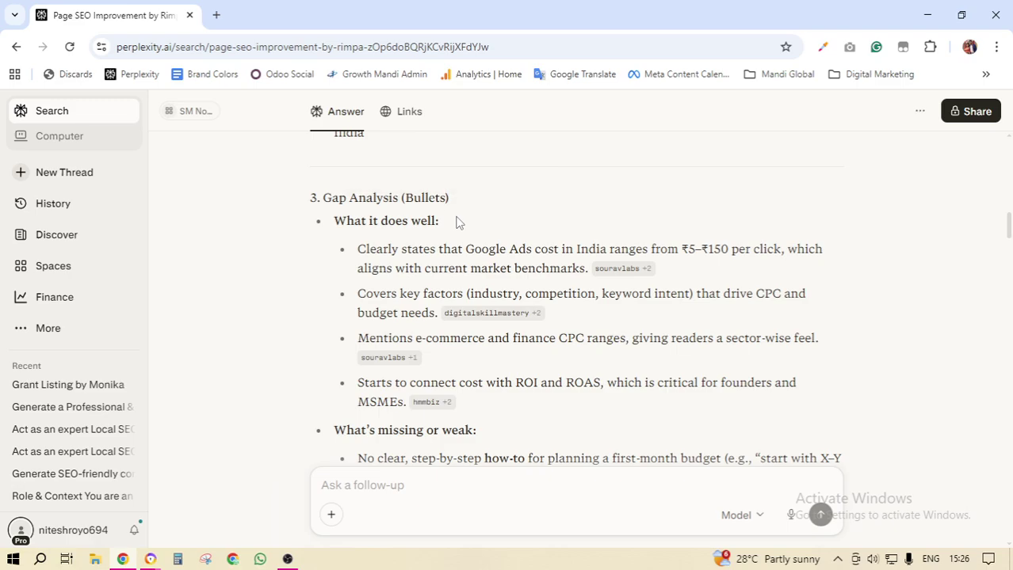
left_click_drag(353, 249, 505, 407)
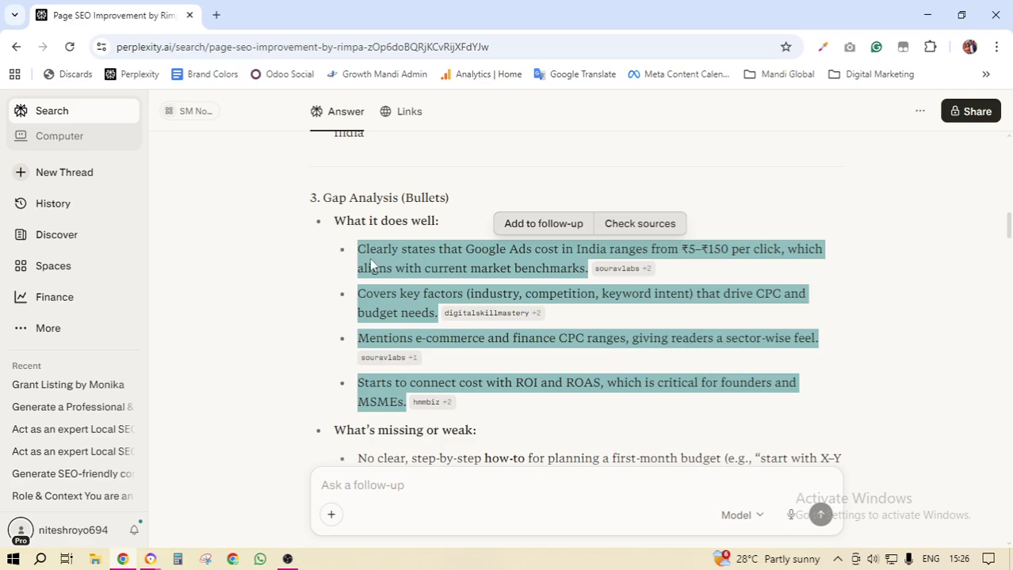
left_click_drag(364, 252, 411, 304)
- Review the SEO Summary, including intents, reader profile and keywords, and the SEO Metadata section of the answer
scroll(410, 302, "up", 10)
scroll(415, 293, "up", 5)
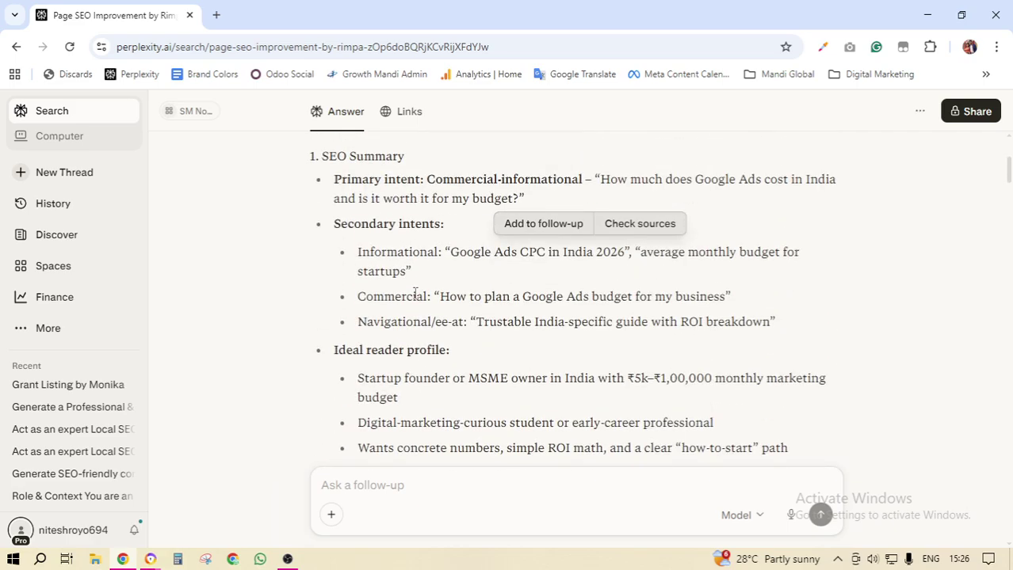
scroll(415, 293, "down", 3)
scroll(414, 295, "up", 2)
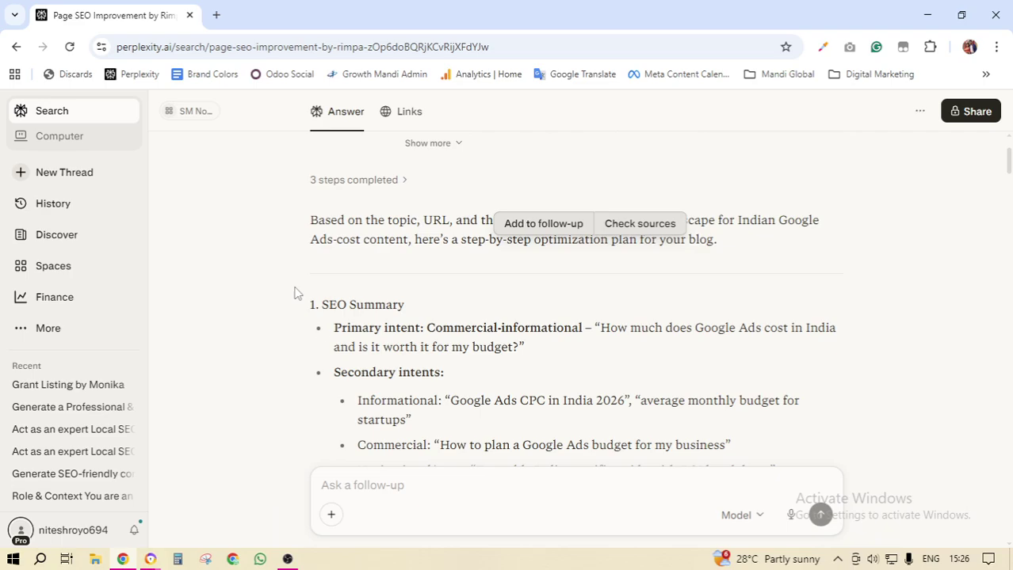
left_click_drag(307, 305, 418, 387)
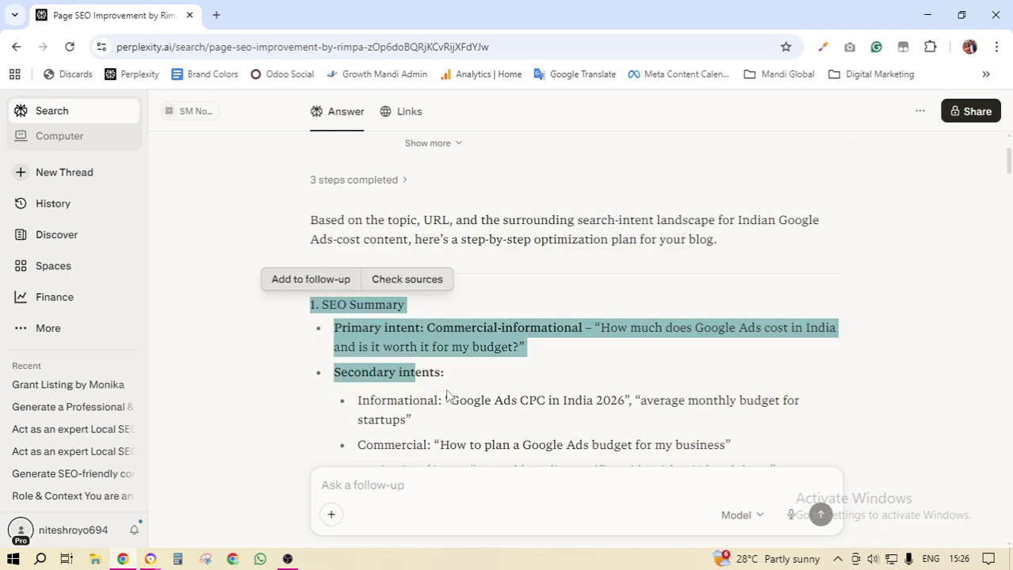
scroll(446, 396, "down", 4)
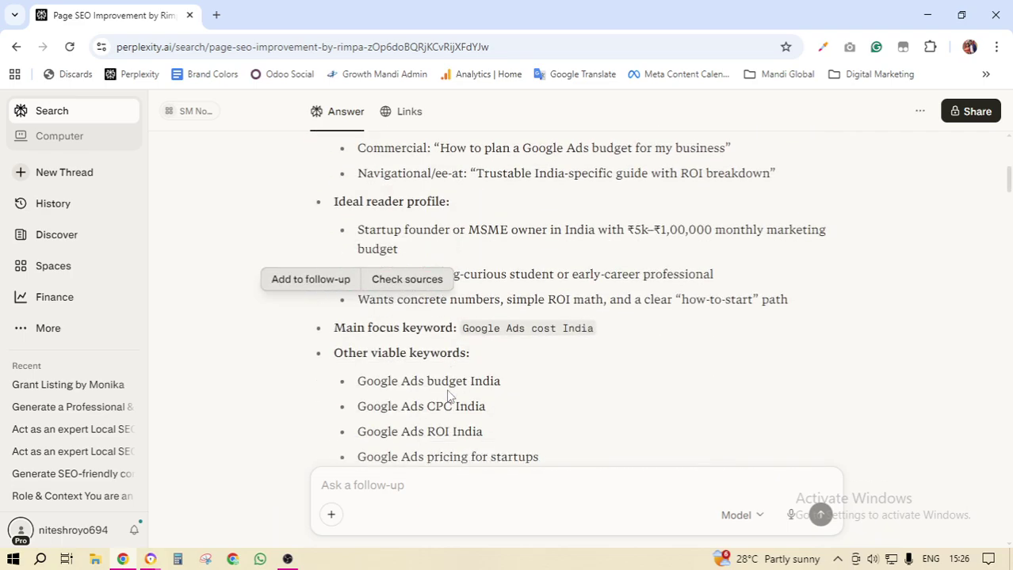
left_click_drag(486, 258, 543, 355)
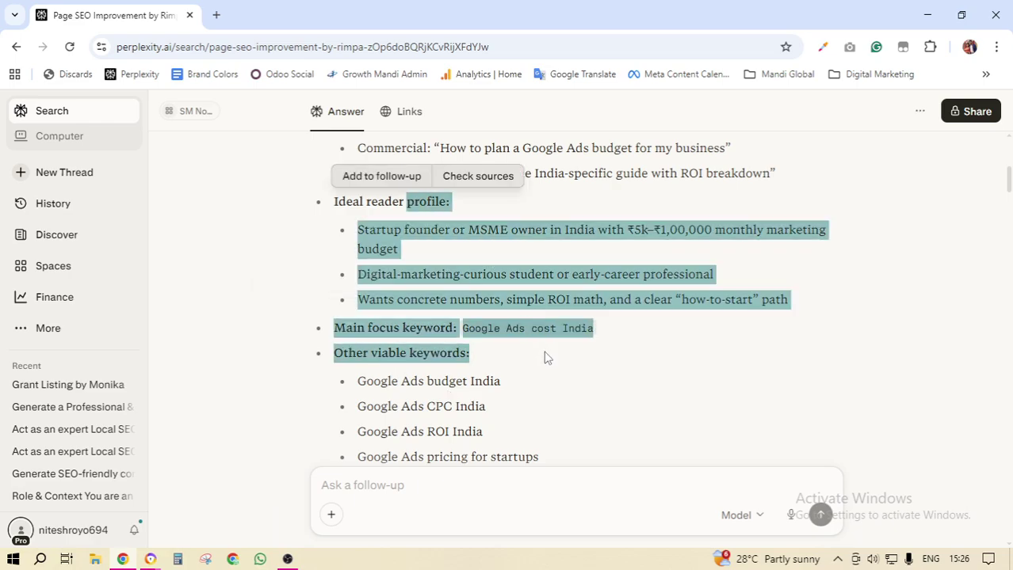
scroll(546, 358, "down", 4)
scroll(544, 358, "down", 2)
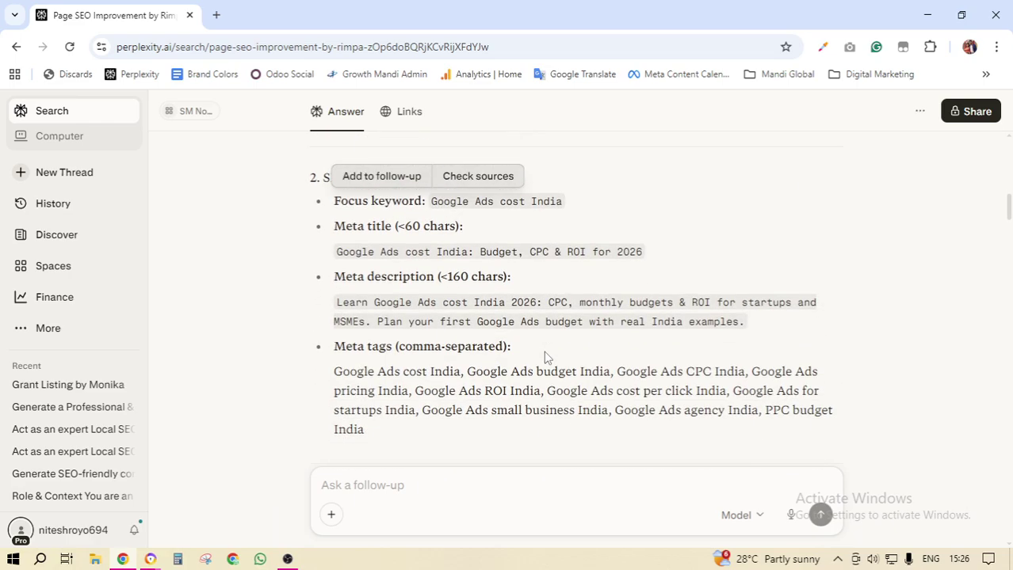
scroll(545, 358, "down", 4)
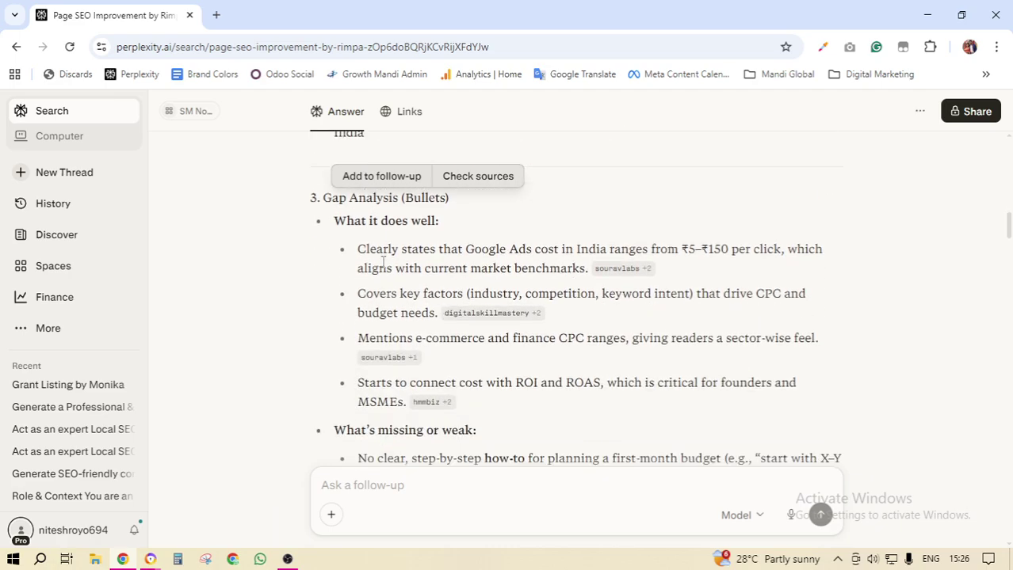
- Examine the Gap Analysis bullets on what the blog does well and what is missing or weak
left_click_drag(361, 252, 488, 252)
left_click_drag(373, 294, 470, 294)
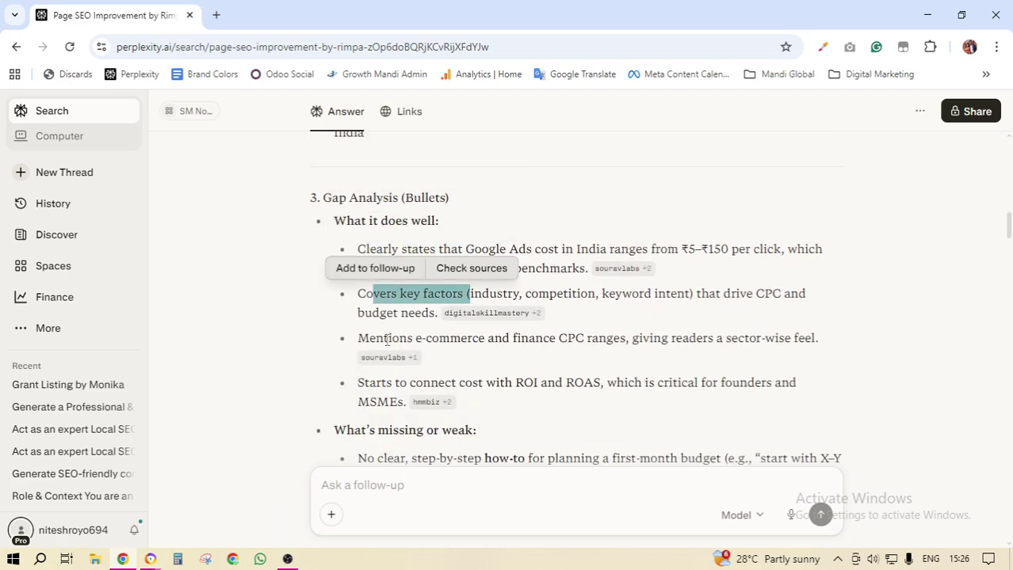
left_click_drag(358, 338, 626, 336)
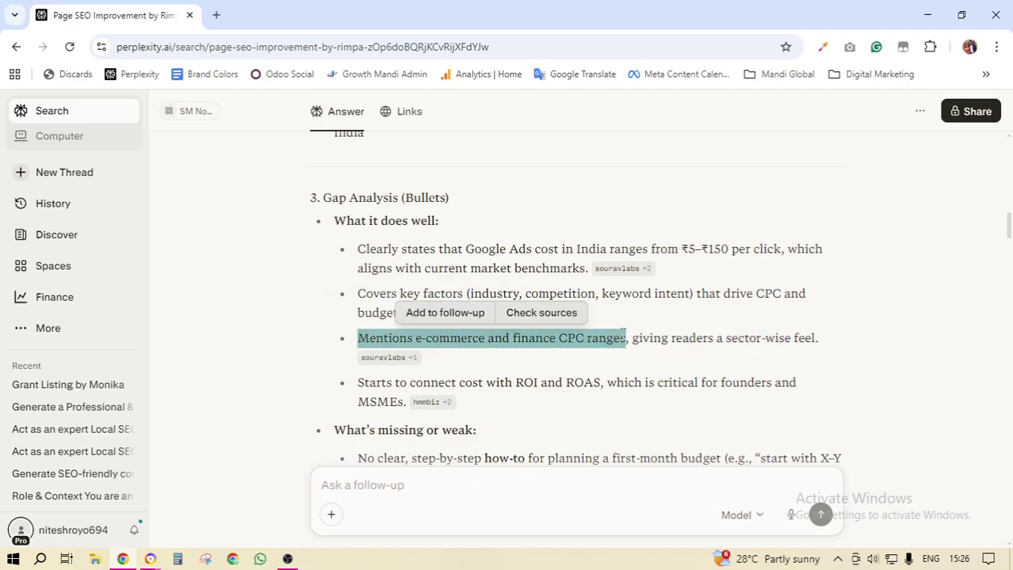
left_click_drag(437, 383, 536, 383)
scroll(386, 281, "down", 2)
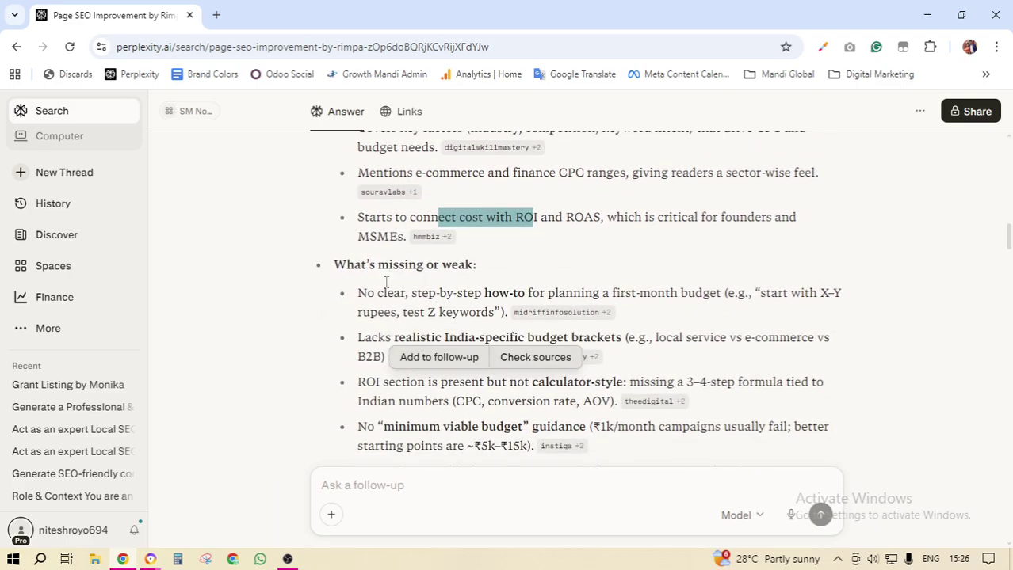
scroll(386, 282, "down", 1)
left_click_drag(339, 204, 502, 219)
left_click_drag(367, 236, 504, 341)
scroll(504, 336, "down", 4)
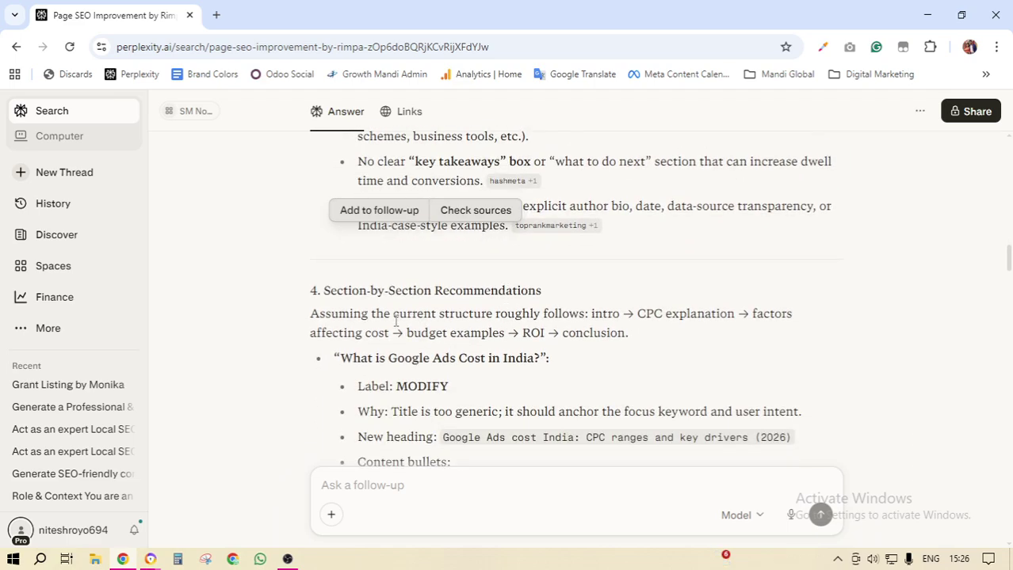
- Read the introduction to the Section-by-Section Recommendations, focusing on the assumed article structure from intro to conclusion
left_click_drag(321, 291, 551, 295)
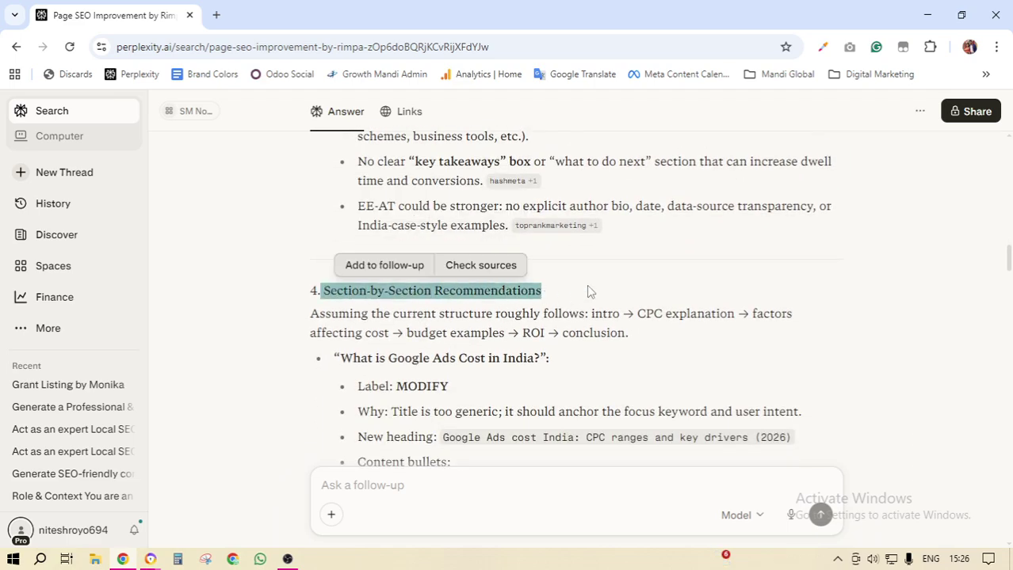
scroll(586, 289, "down", 2)
left_click(604, 229)
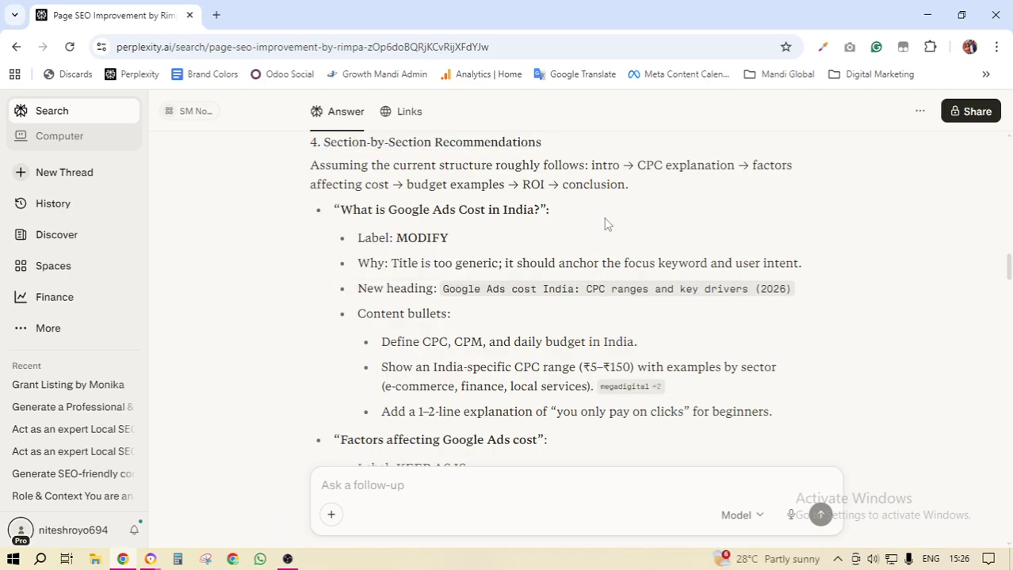
double_click(600, 165)
left_click_drag(639, 165, 626, 185)
left_click(635, 198)
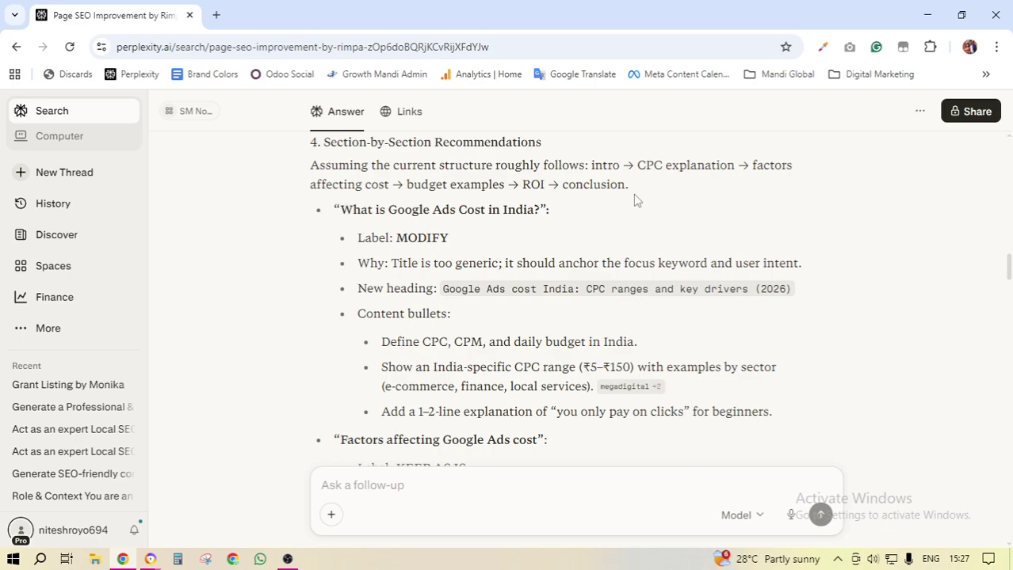
scroll(634, 200, "down", 5)
scroll(634, 200, "up", 10)
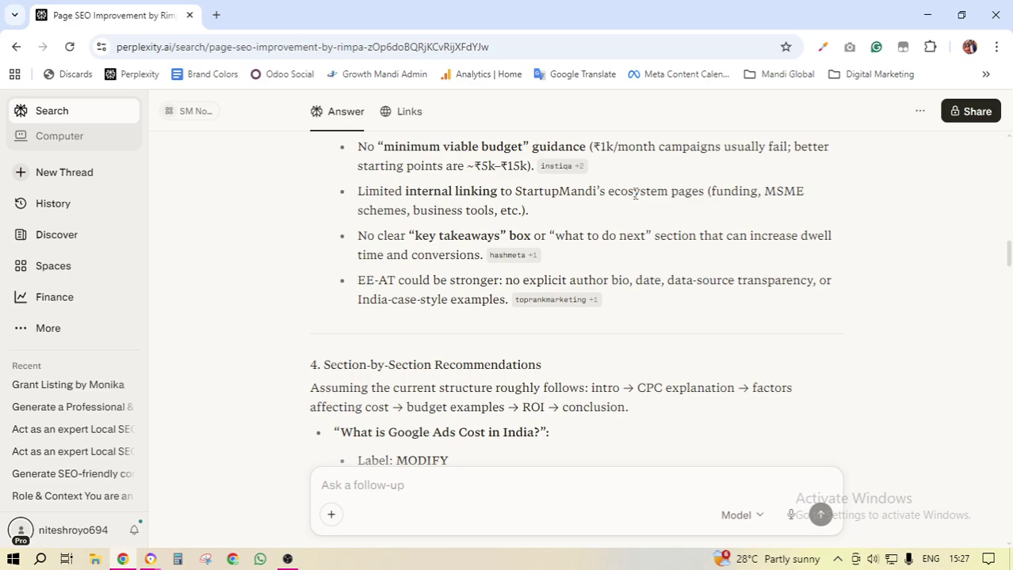
- Check the WordPress post, review the section recommendations through "ROI and ROAS breakdown" in Perplexity, and return to the post editor
left_click(123, 560)
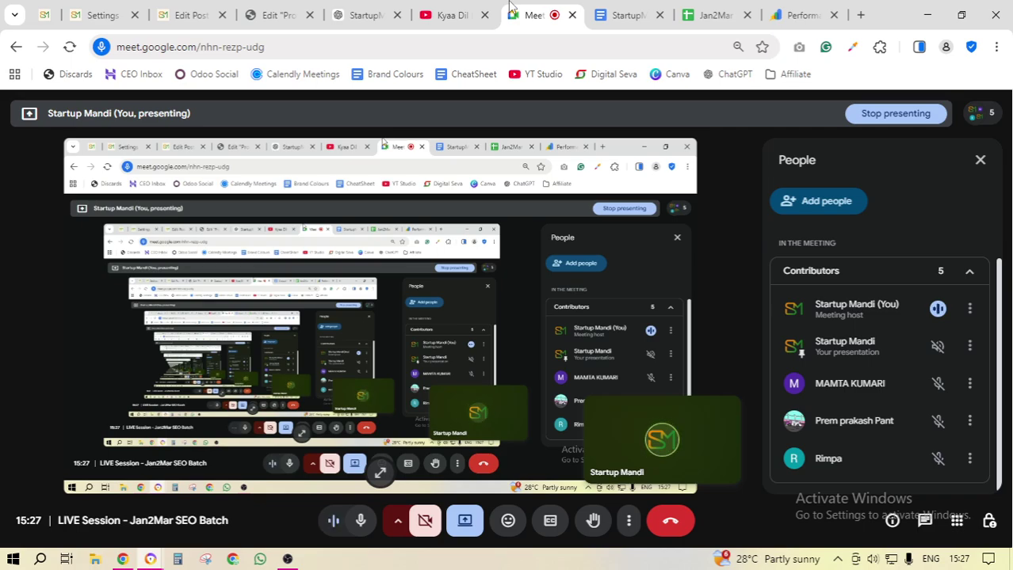
left_click(189, 16)
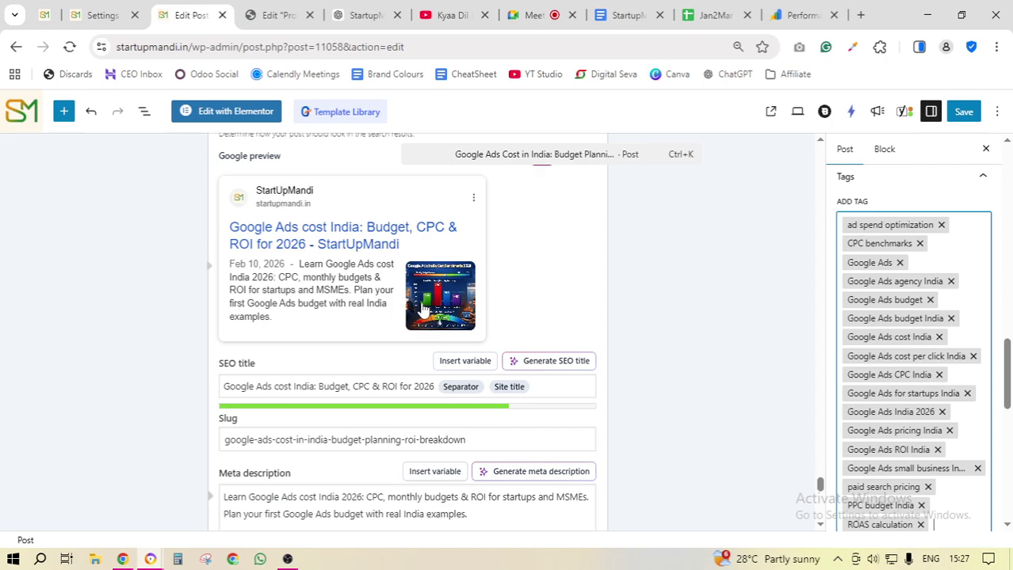
left_click(123, 559)
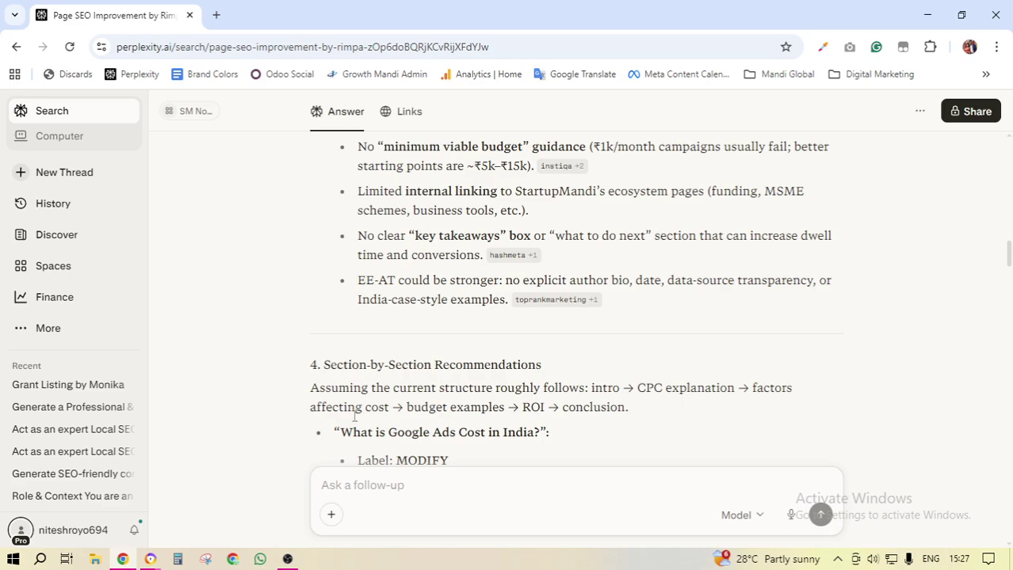
scroll(411, 385, "down", 2)
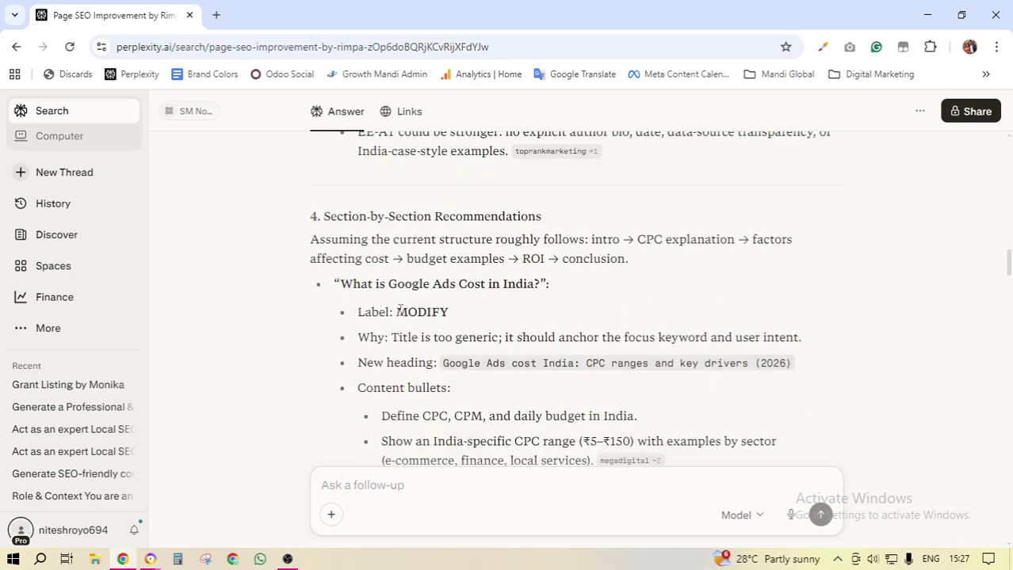
scroll(399, 309, "down", 2)
scroll(435, 308, "down", 2)
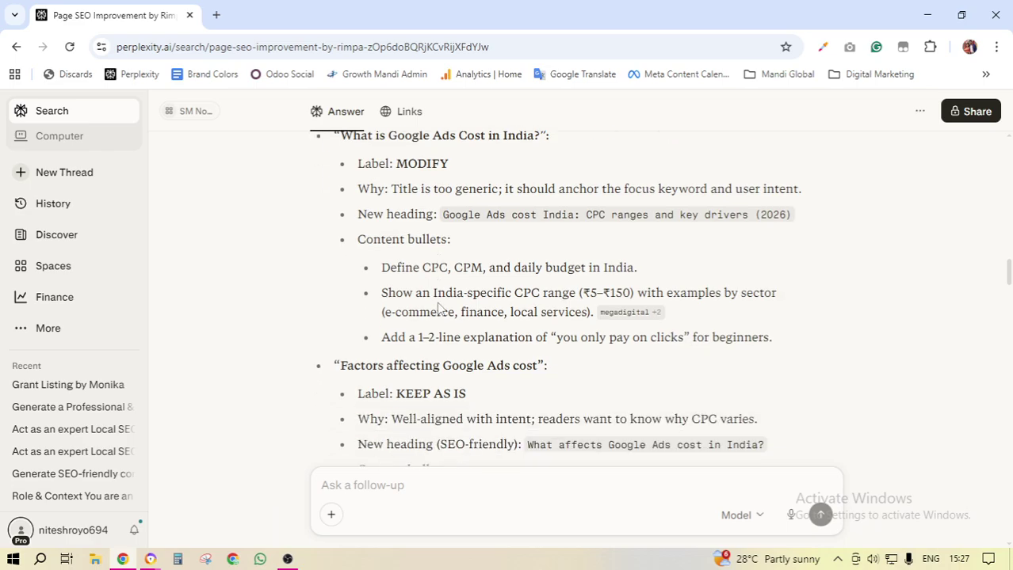
scroll(440, 309, "down", 6)
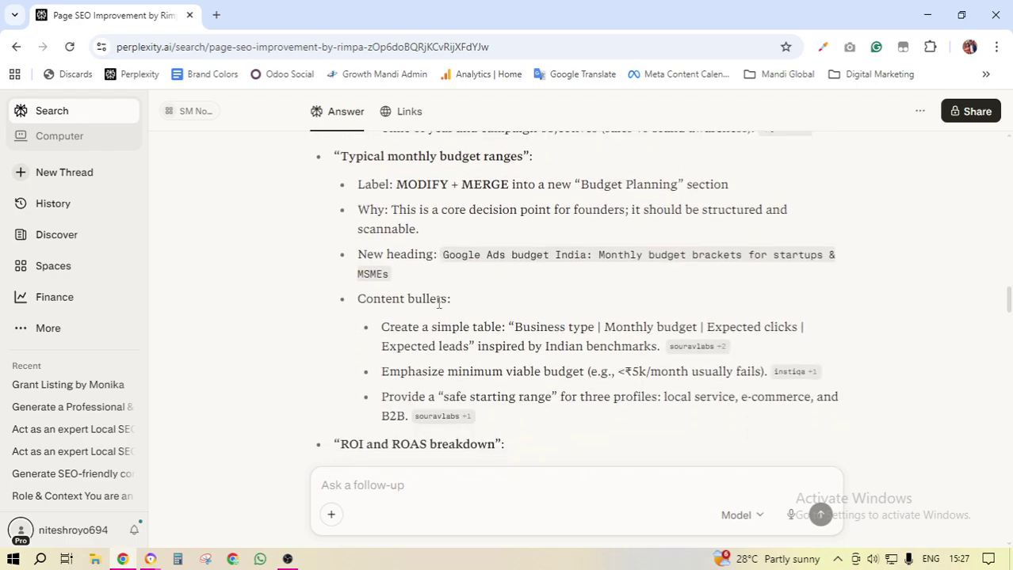
scroll(439, 303, "down", 3)
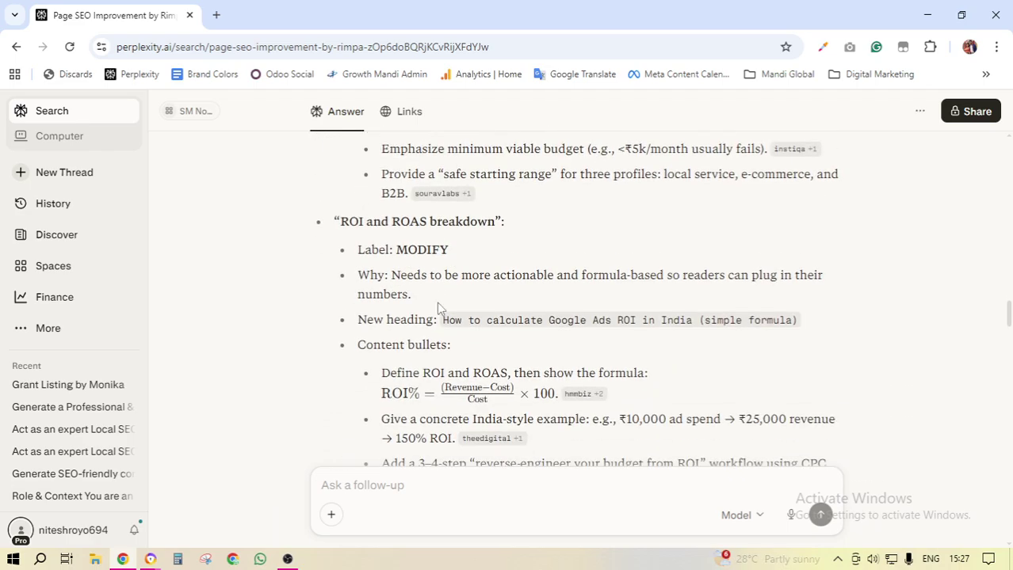
scroll(439, 317, "up", 10)
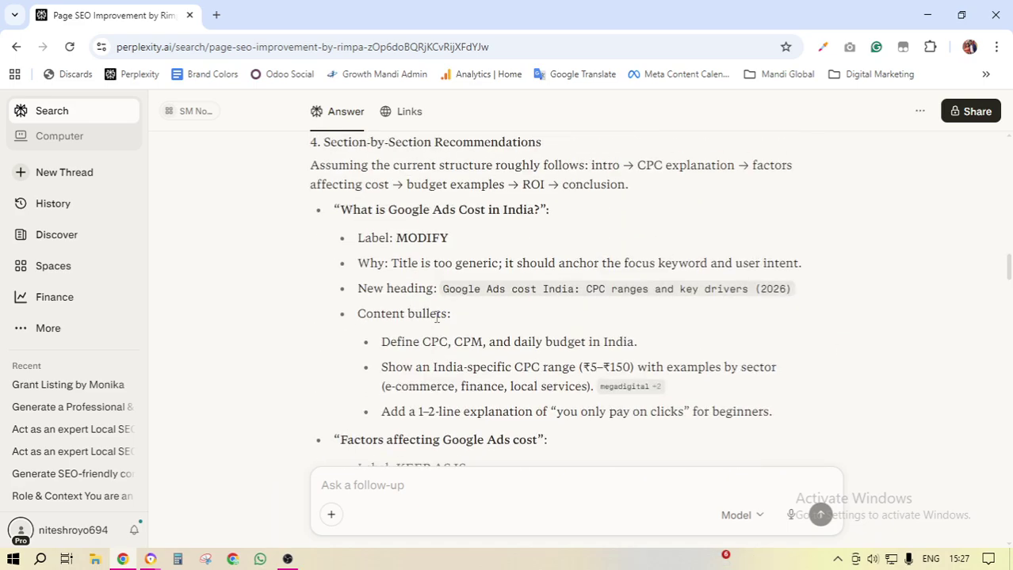
scroll(437, 317, "down", 1)
left_click_drag(354, 284, 527, 285)
left_click(122, 559)
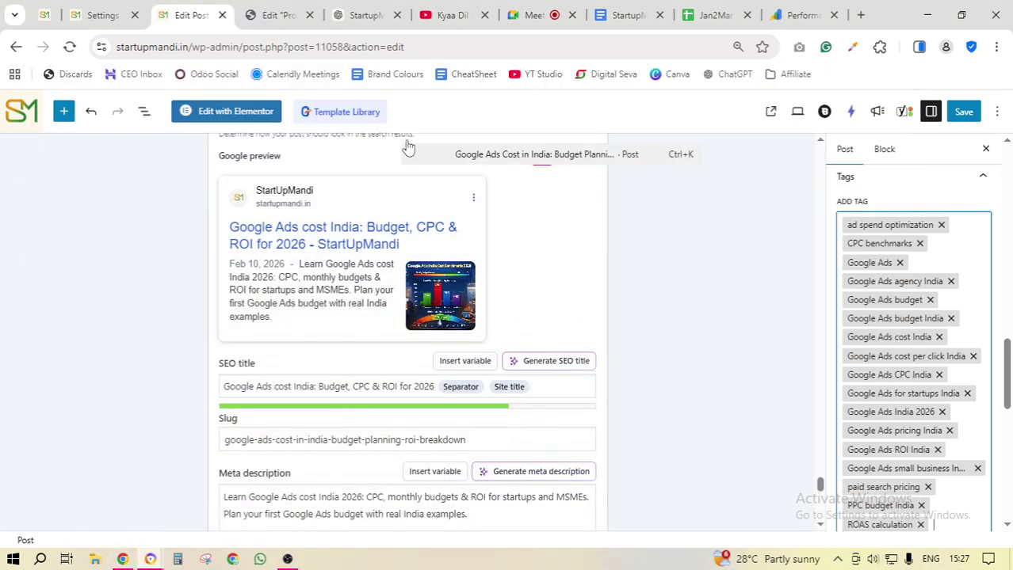
- Compare the post's title and introduction with Perplexity's recommendation for the "What is Google Ads Cost in India?" section
left_click_drag(818, 484, 827, 162)
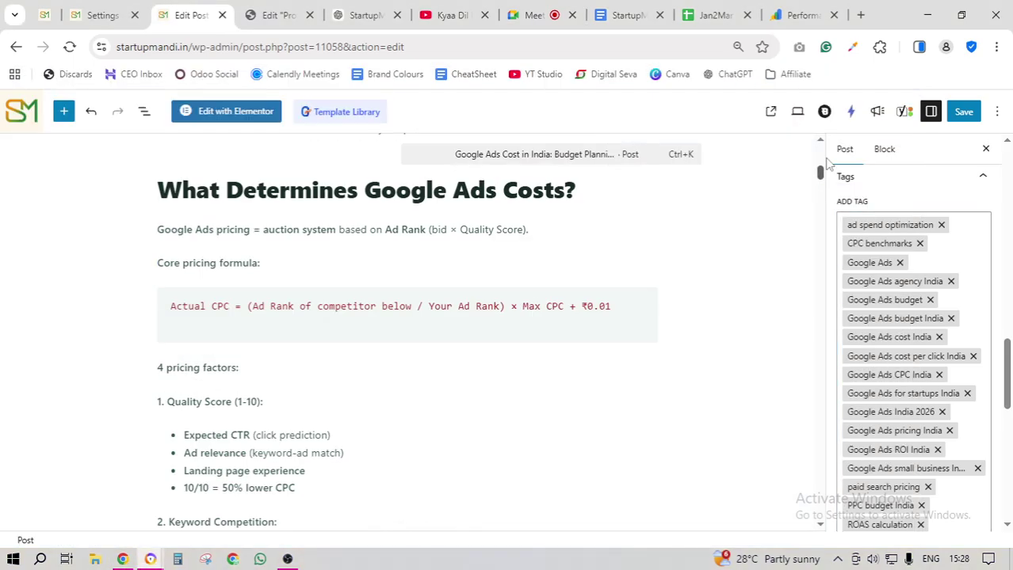
scroll(446, 245, "up", 5)
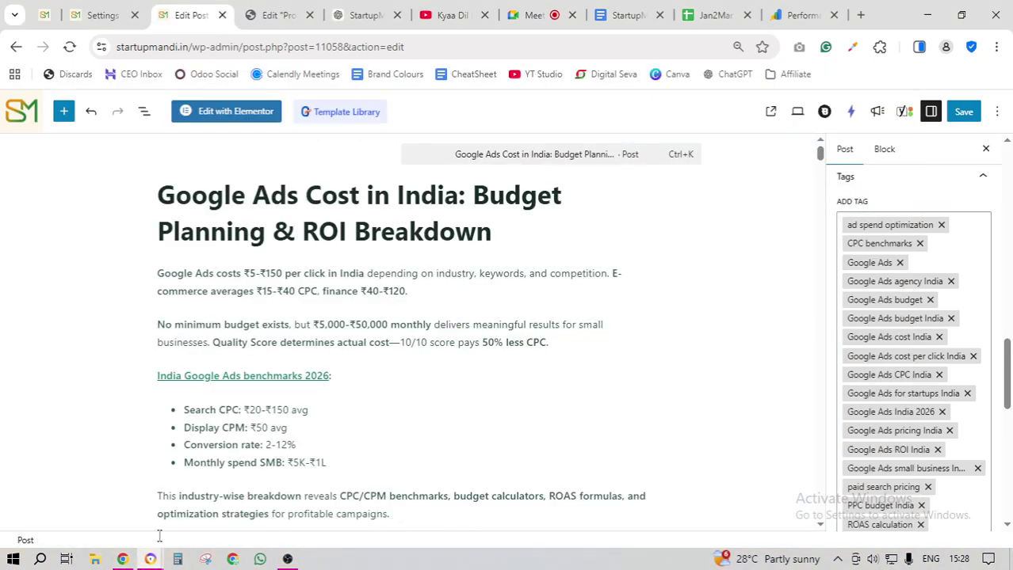
left_click(150, 560)
left_click(306, 312)
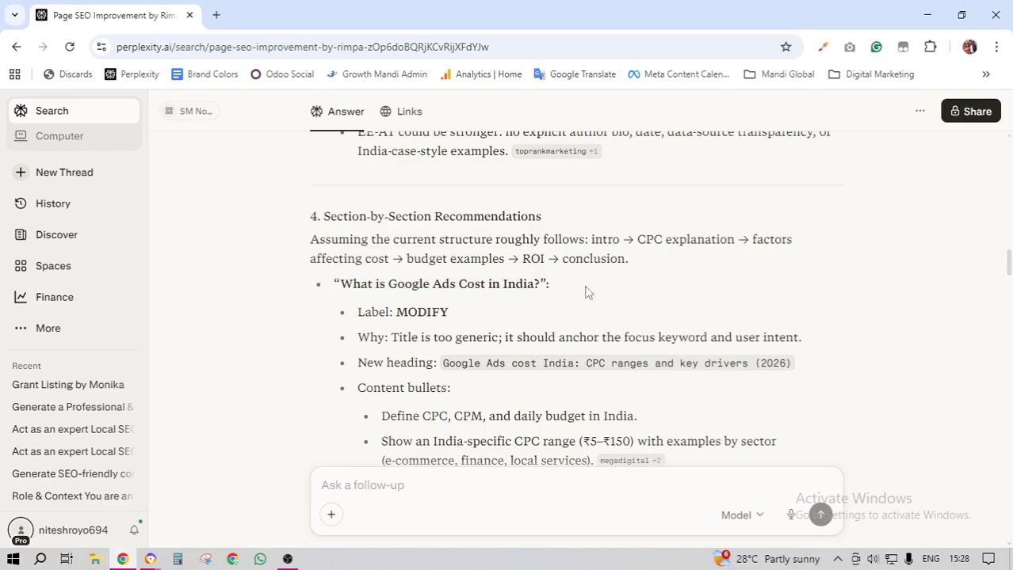
left_click_drag(591, 240, 615, 240)
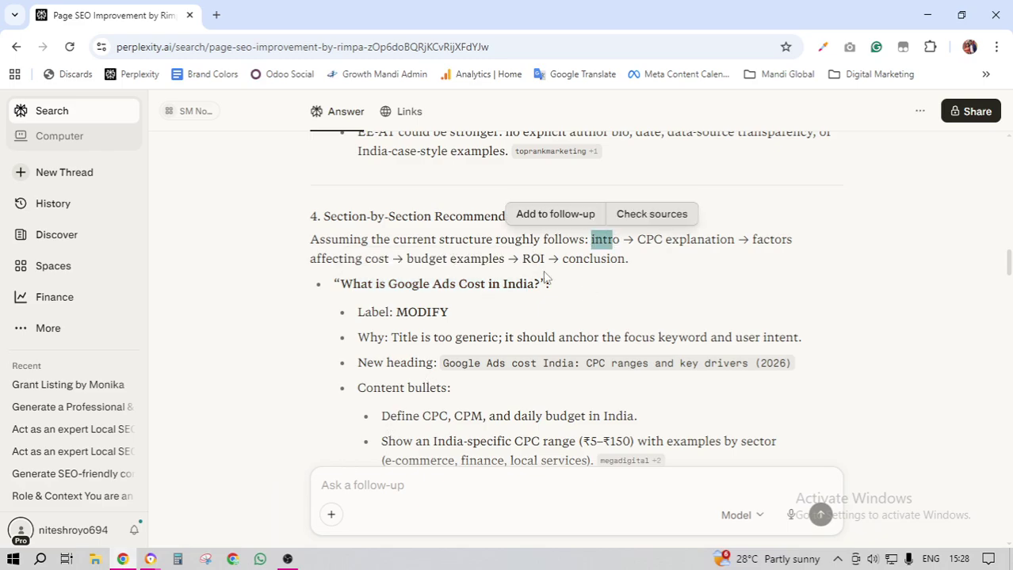
scroll(545, 277, "down", 1)
left_click(403, 291)
left_click_drag(394, 263, 796, 264)
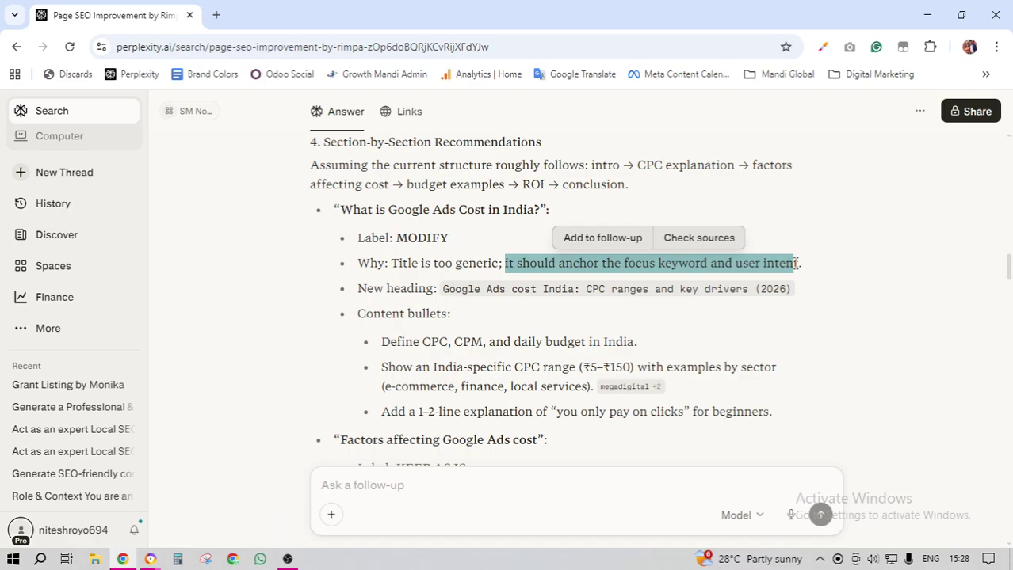
left_click(123, 560)
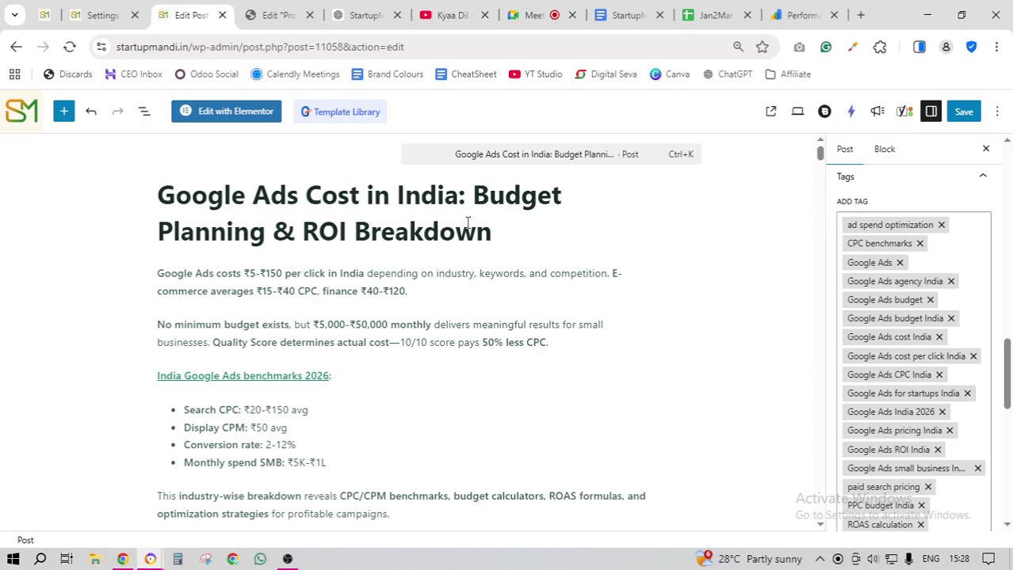
left_click(131, 562)
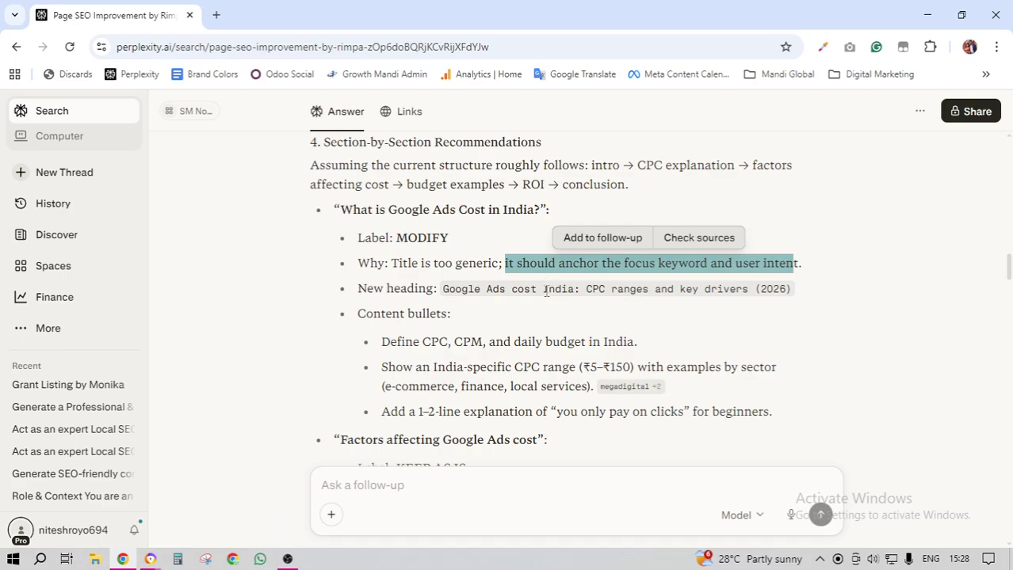
- Replace the WordPress post title with Perplexity's suggested heading "Google Ads cost India: CPC ranges and key drivers (2026)"
left_click(546, 283)
left_click_drag(444, 290, 796, 294)
key("ctrl+c")
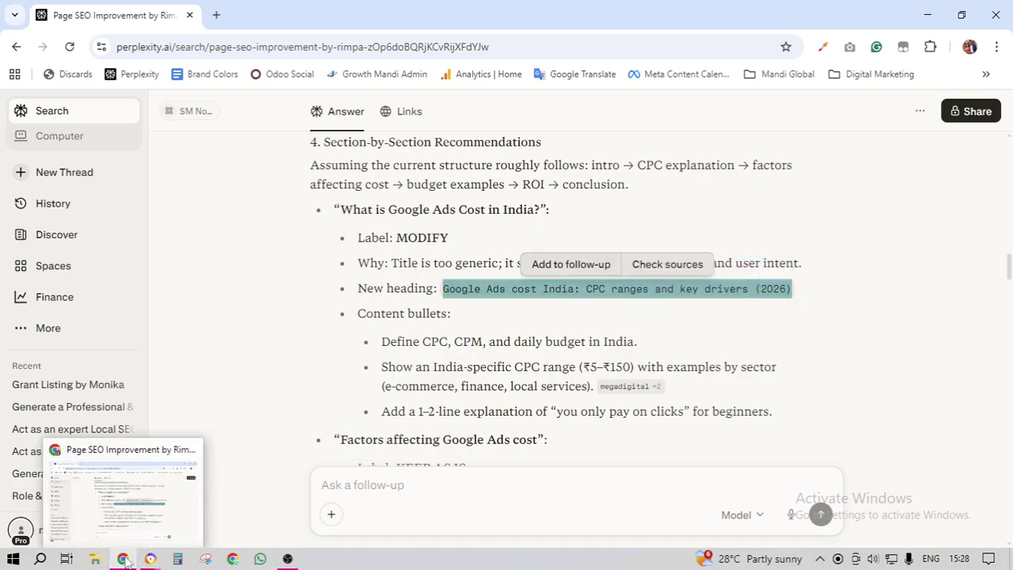
left_click(235, 495)
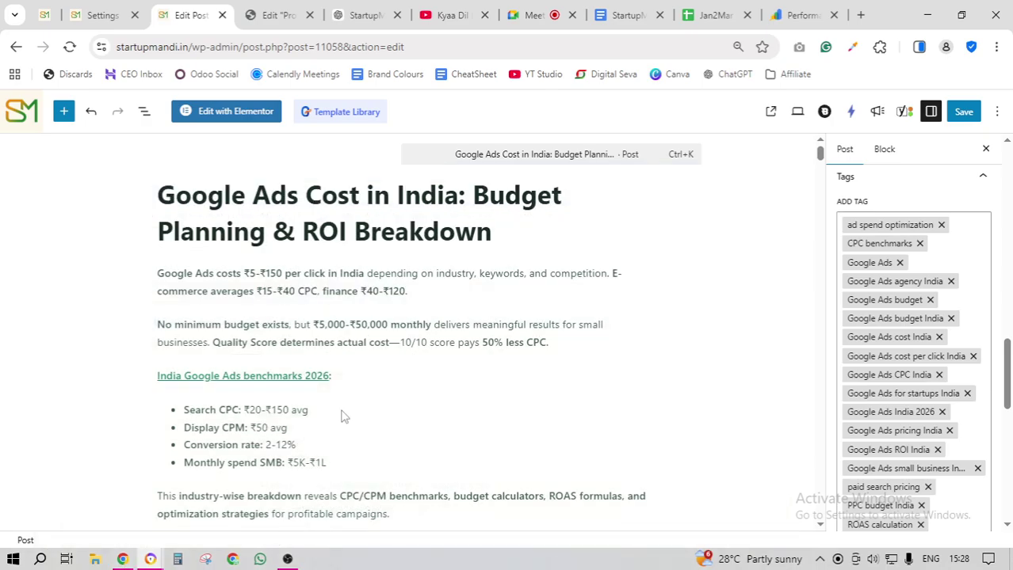
triple_click(238, 205)
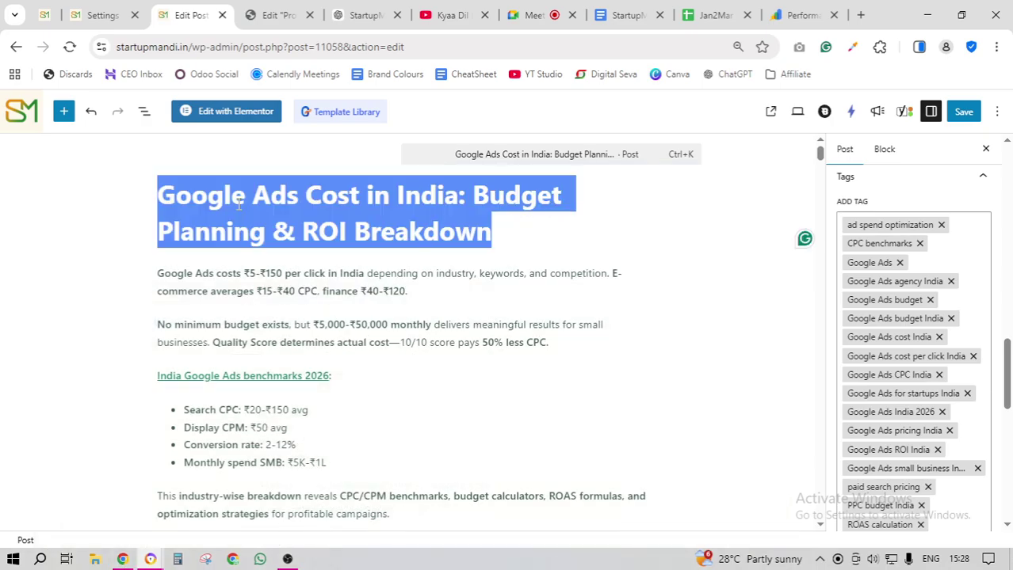
key("ctrl+v")
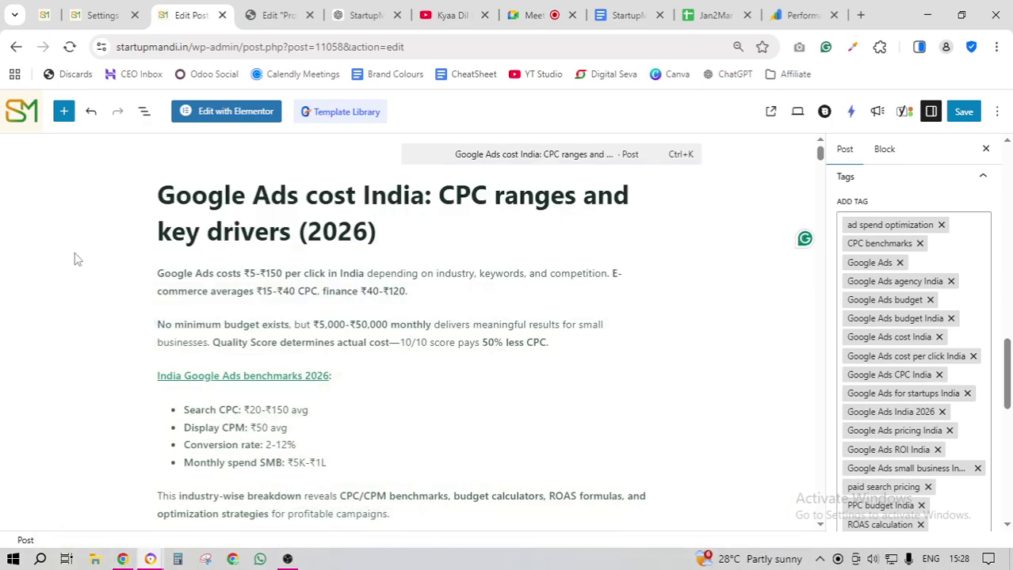
- Return to Perplexity and read the content bullets recommended for the "What is Google Ads Cost in India?" section
key("alt+Tab")
scroll(437, 291, "down", 1)
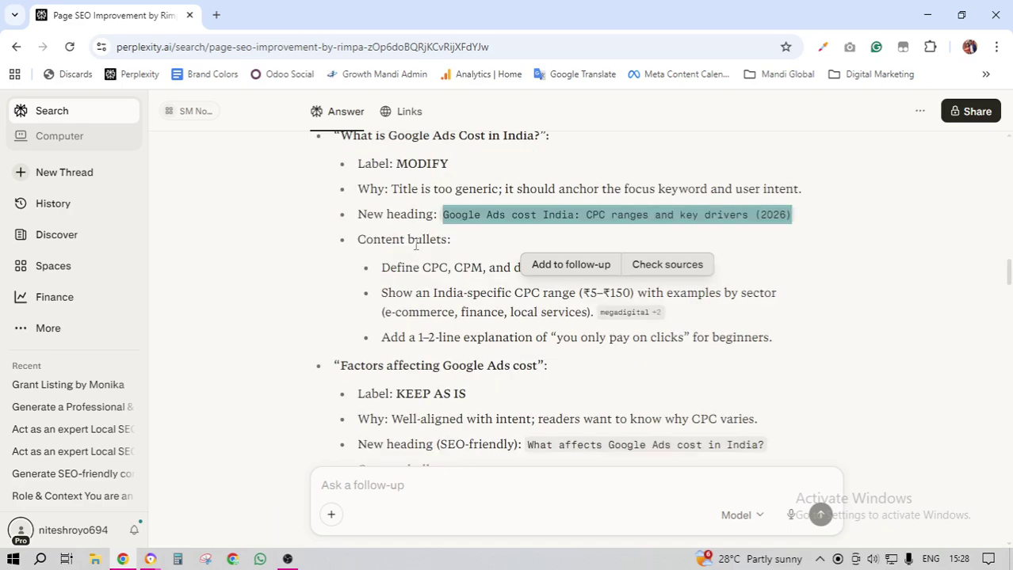
left_click(398, 242)
left_click_drag(398, 242, 428, 243)
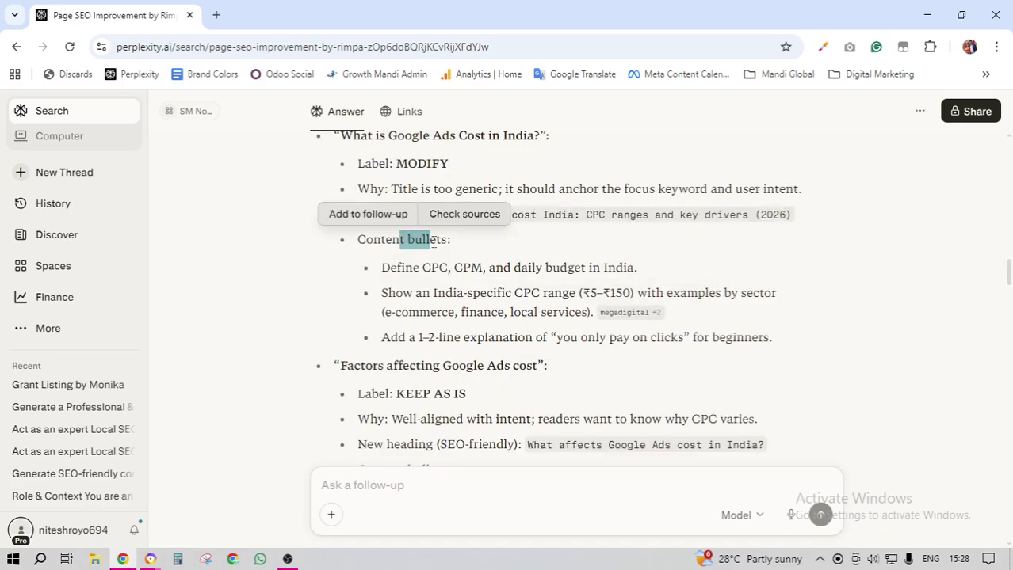
left_click_drag(383, 268, 600, 271)
left_click_drag(422, 297, 593, 313)
left_click(392, 343)
left_click_drag(382, 343, 686, 339)
left_click(590, 339)
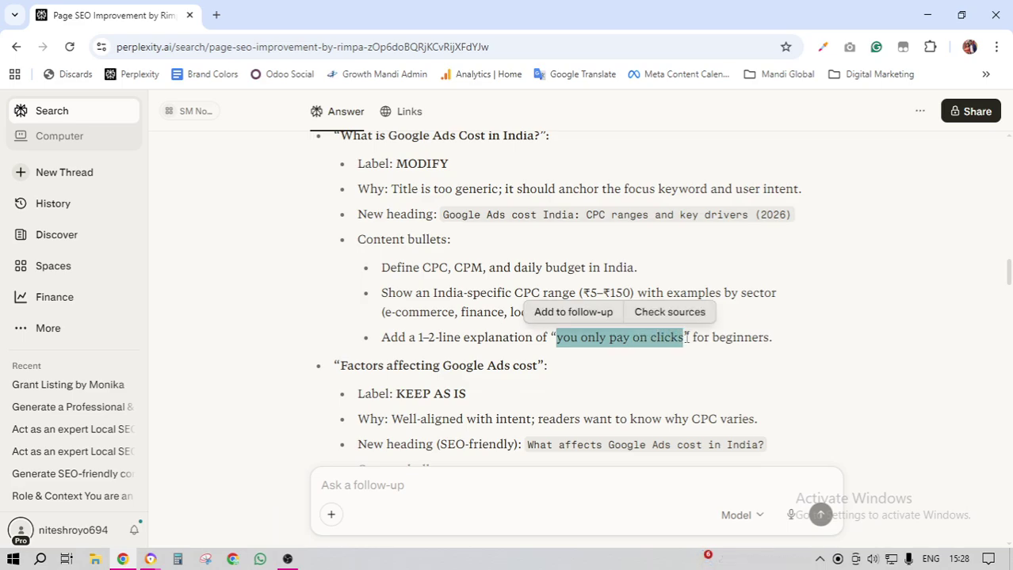
left_click_drag(515, 293, 542, 294)
left_click_drag(771, 338, 548, 338)
left_click(405, 353)
scroll(631, 333, "down", 1)
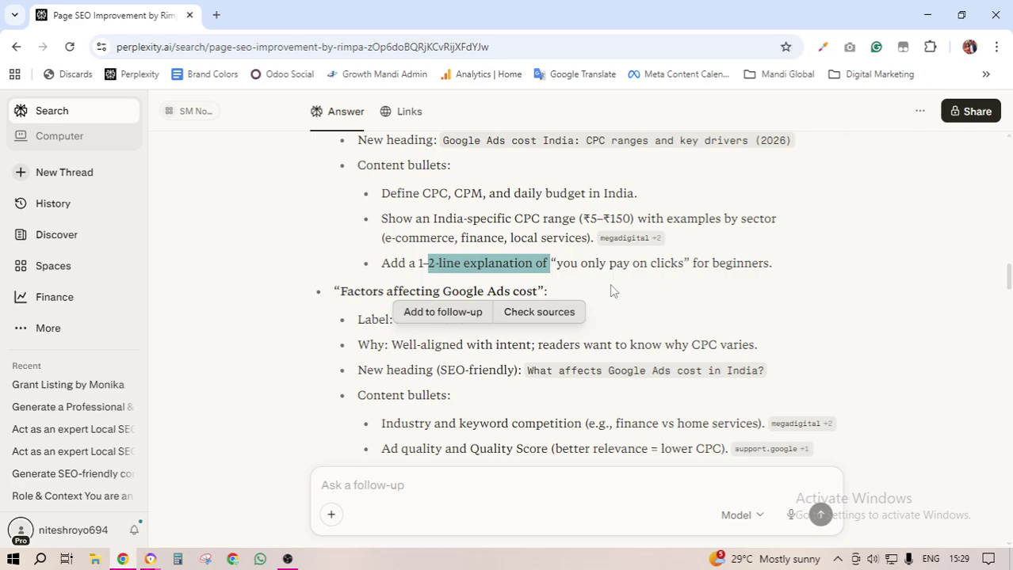
- Review the "Factors affecting Google Ads cost" recommendation and copy its new heading "What affects Google Ads cost in India?"
left_click(628, 293)
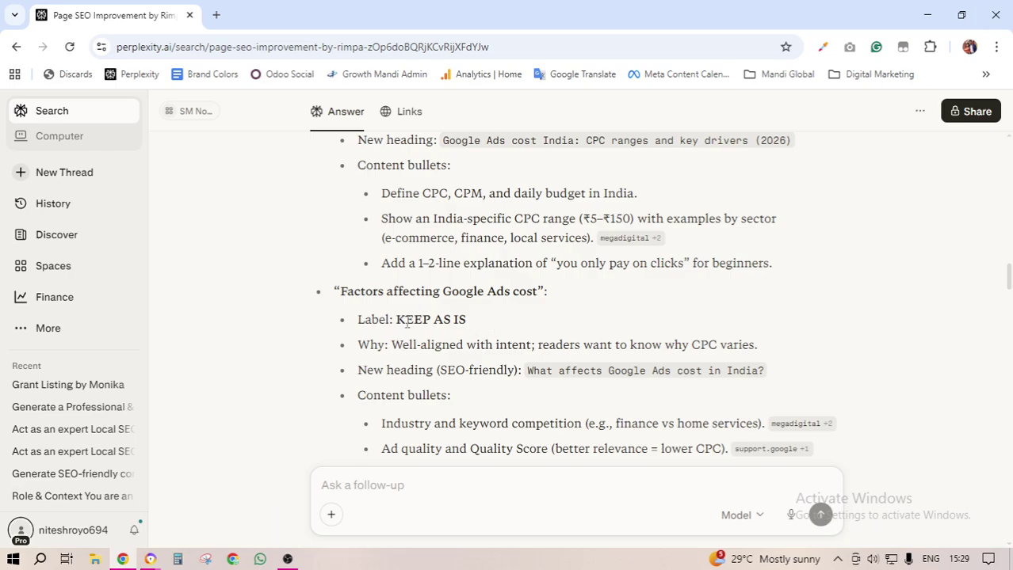
left_click_drag(340, 292, 540, 291)
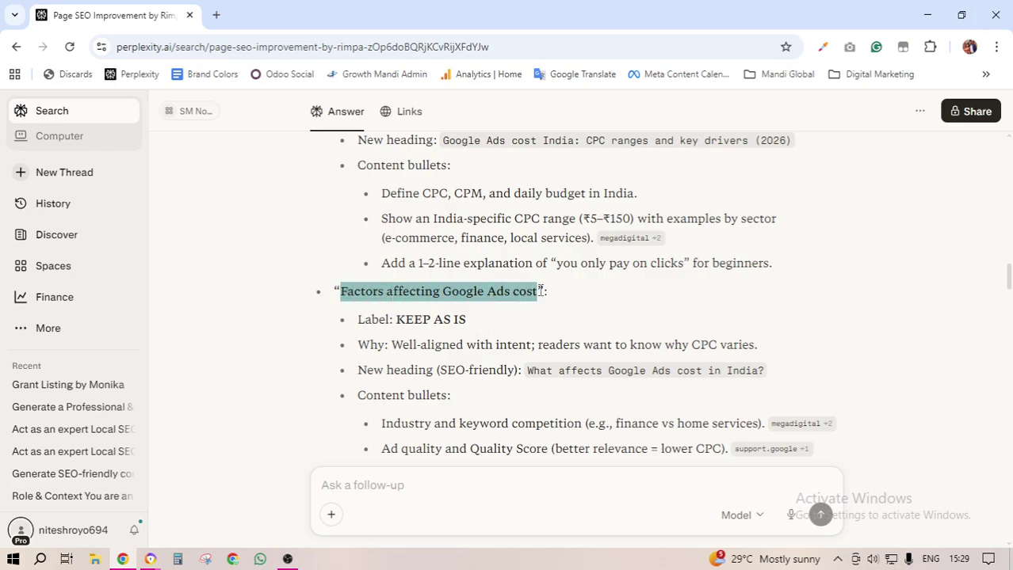
scroll(493, 238, "down", 1)
left_click(394, 250)
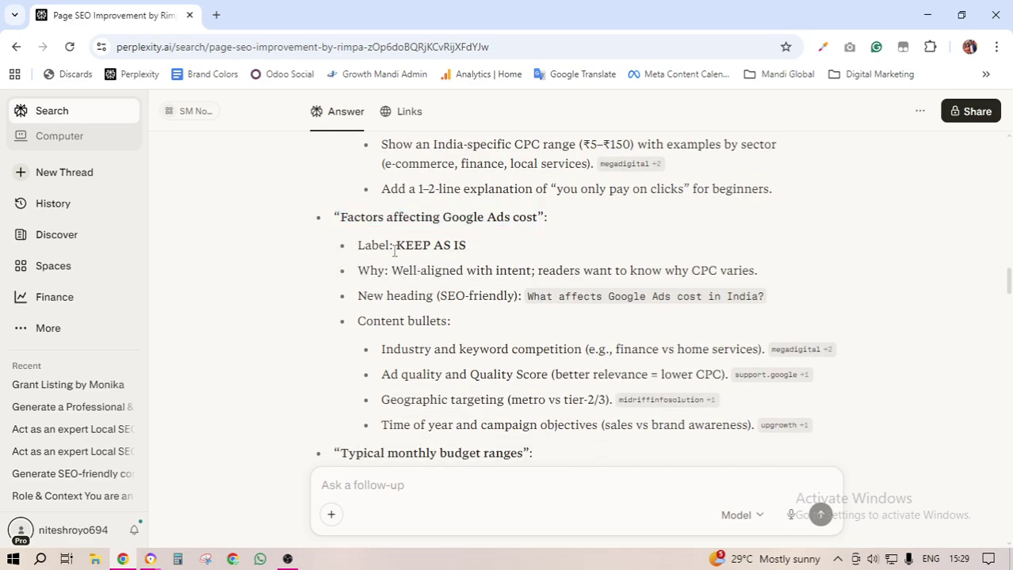
left_click_drag(394, 251, 466, 253)
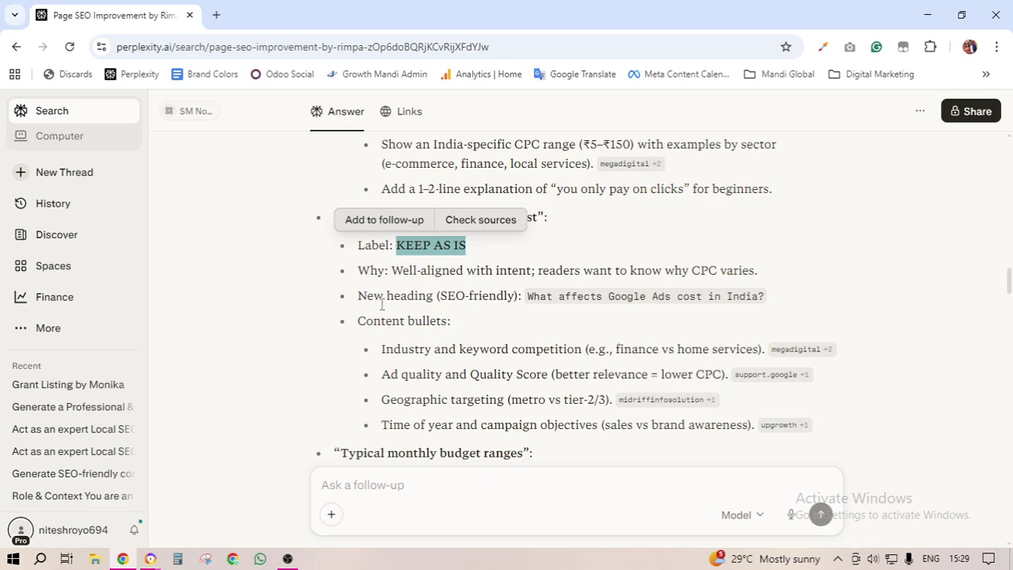
left_click(530, 297)
left_click_drag(530, 297, 765, 296)
key("ctrl+c")
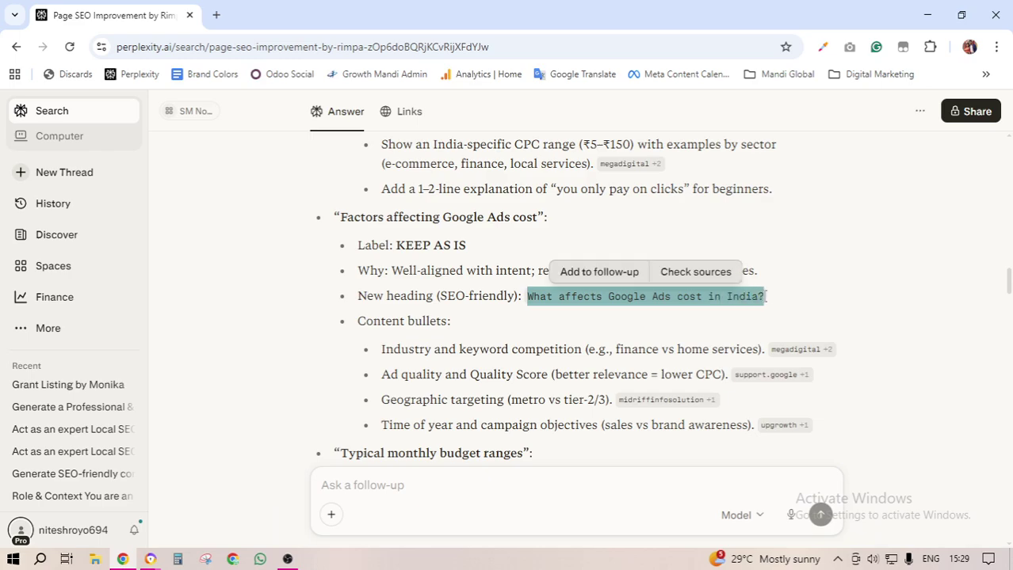
- In the WordPress post, replace the "What Determines Google Ads Costs?" heading with "What affects Google Ads cost in India?"
left_click(150, 559)
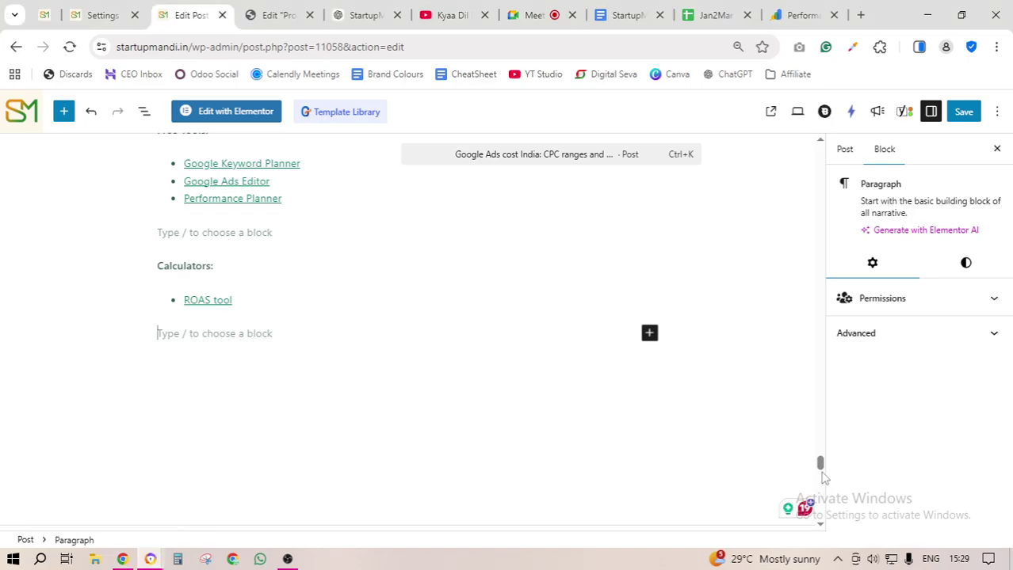
scroll(299, 334, "up", 15)
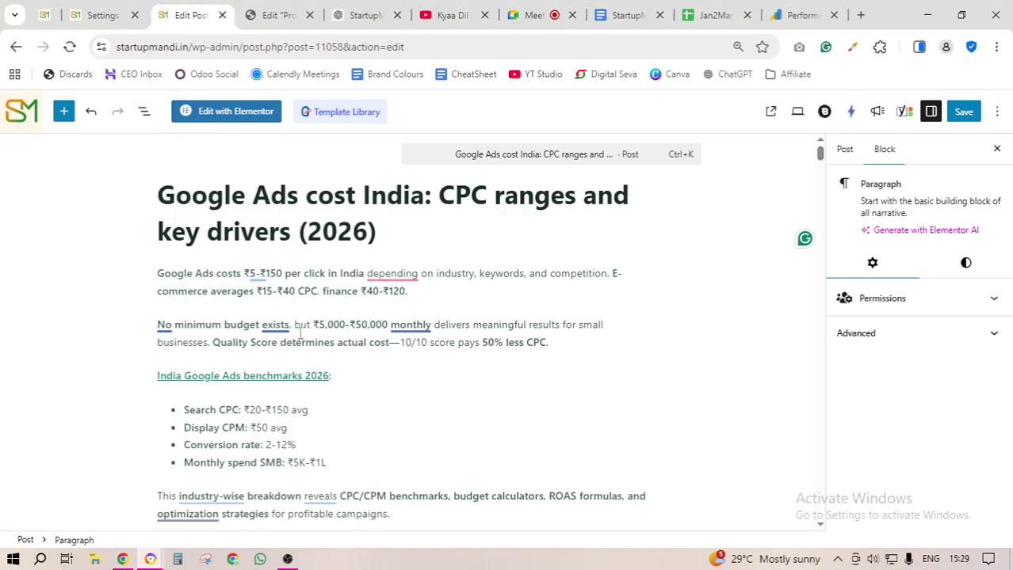
scroll(299, 333, "down", 10)
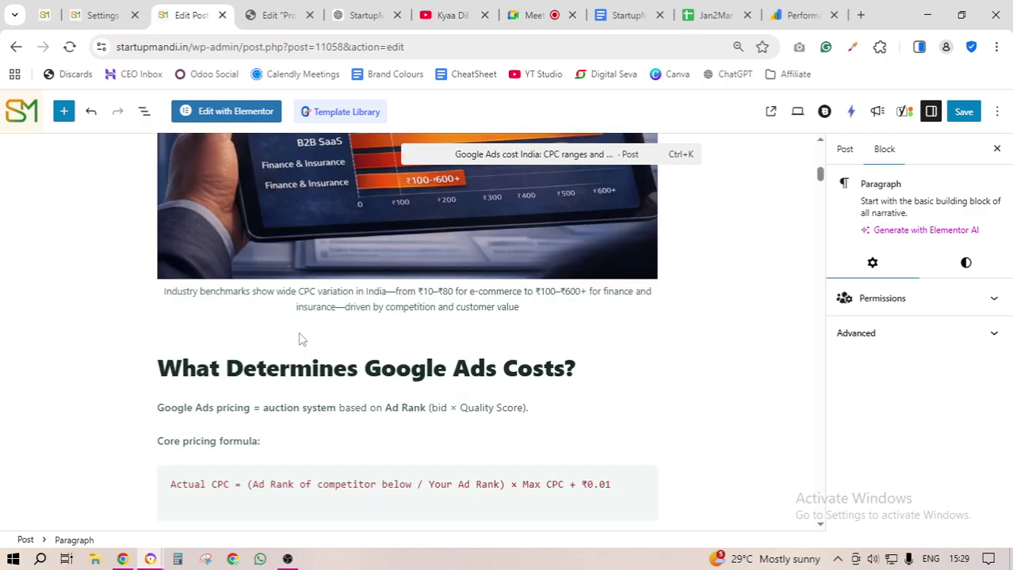
scroll(300, 339, "down", 1)
left_click_drag(160, 294, 576, 301)
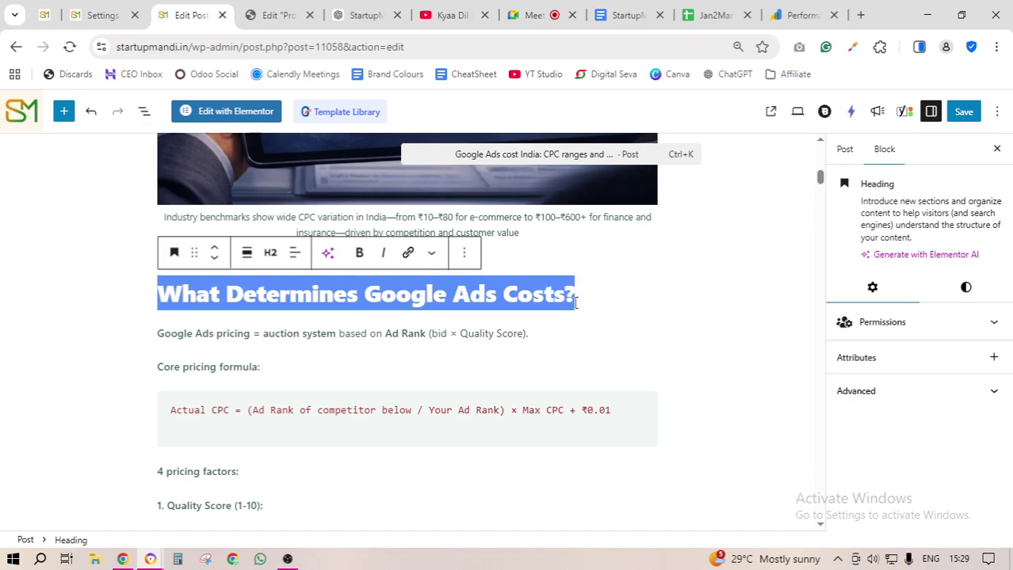
key("ctrl+v")
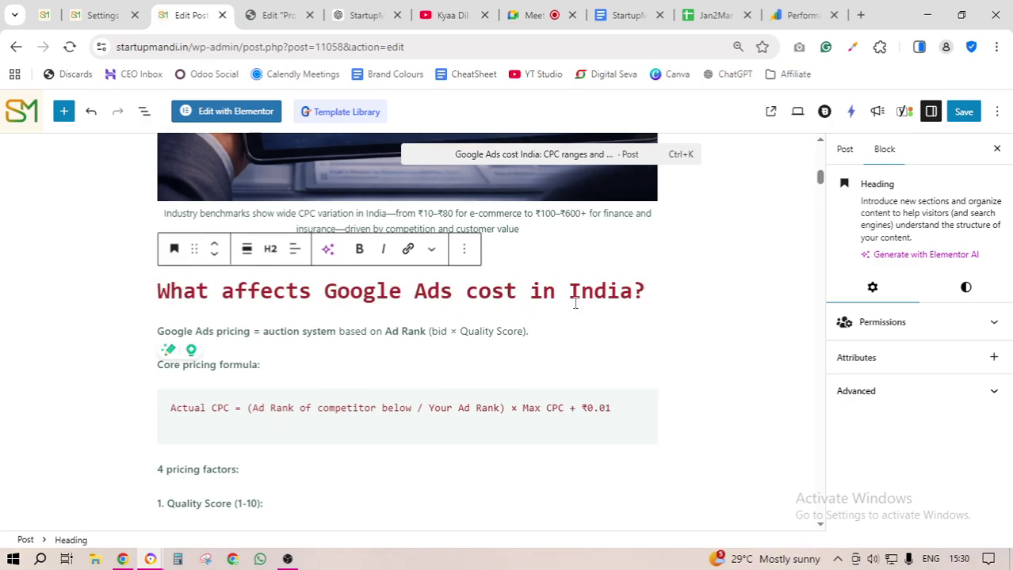
- Remove the inline code and bold formatting from the "What affects Google Ads cost in India?" heading
triple_click(288, 293)
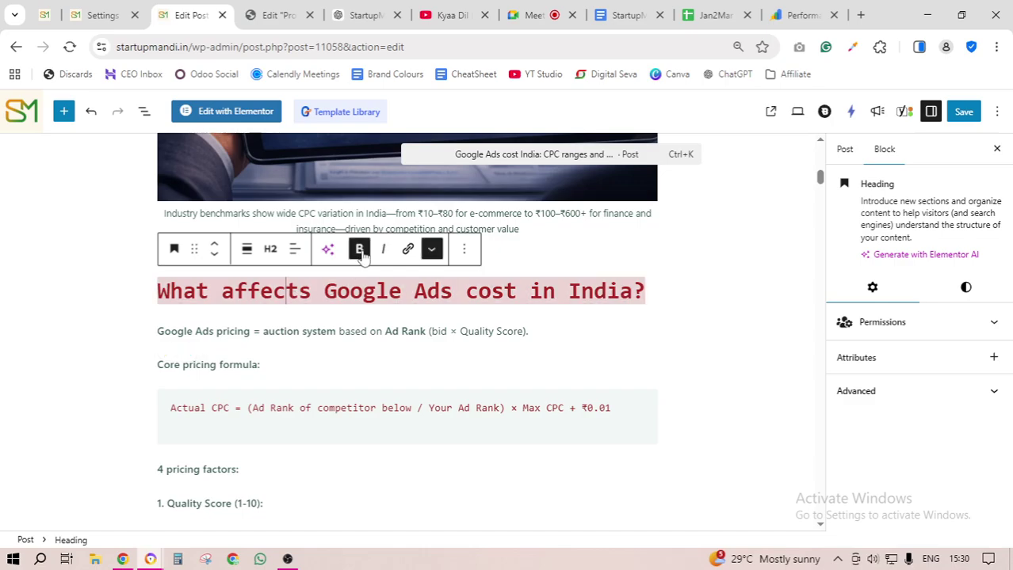
left_click(431, 249)
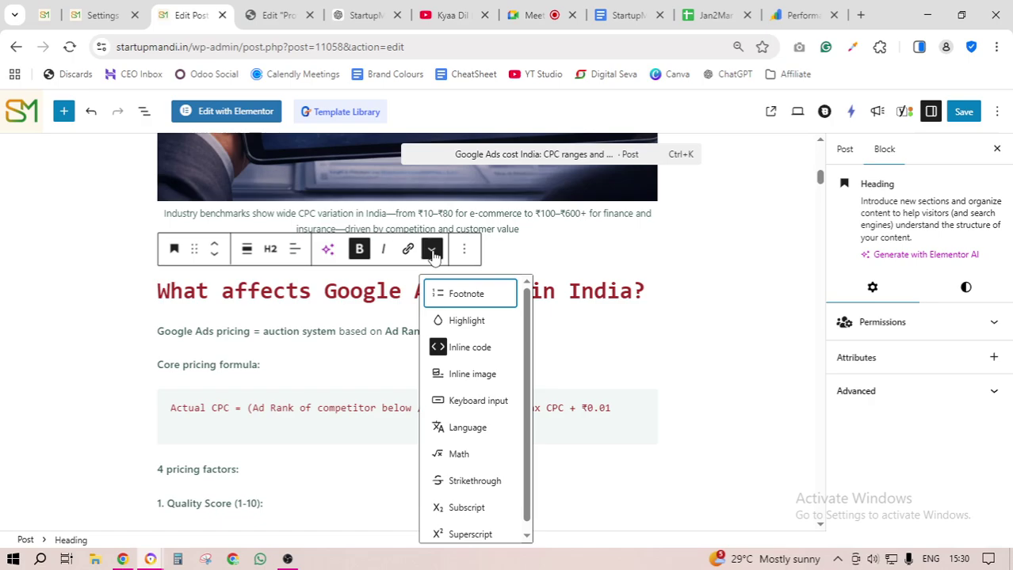
left_click(469, 348)
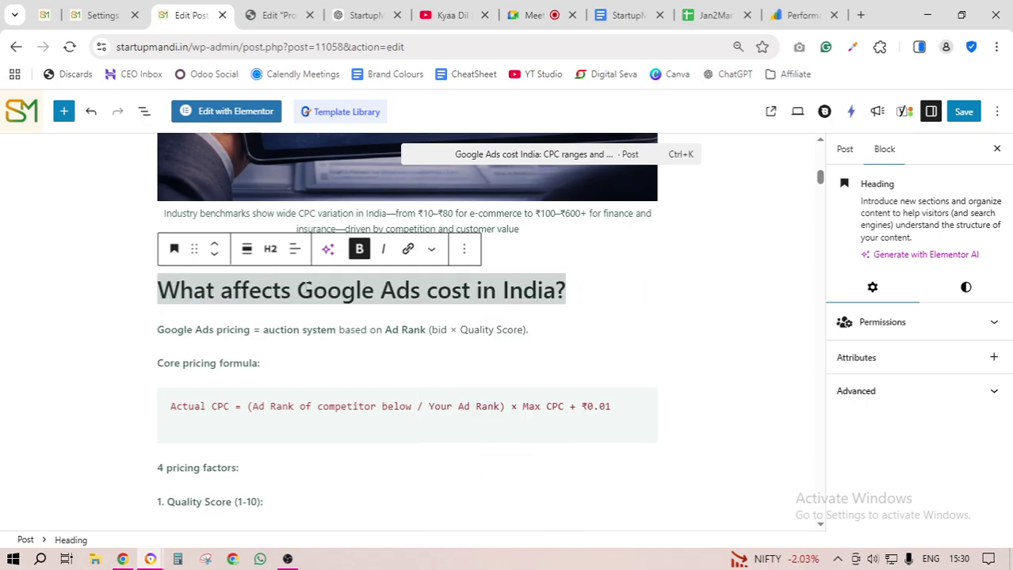
left_click(428, 317)
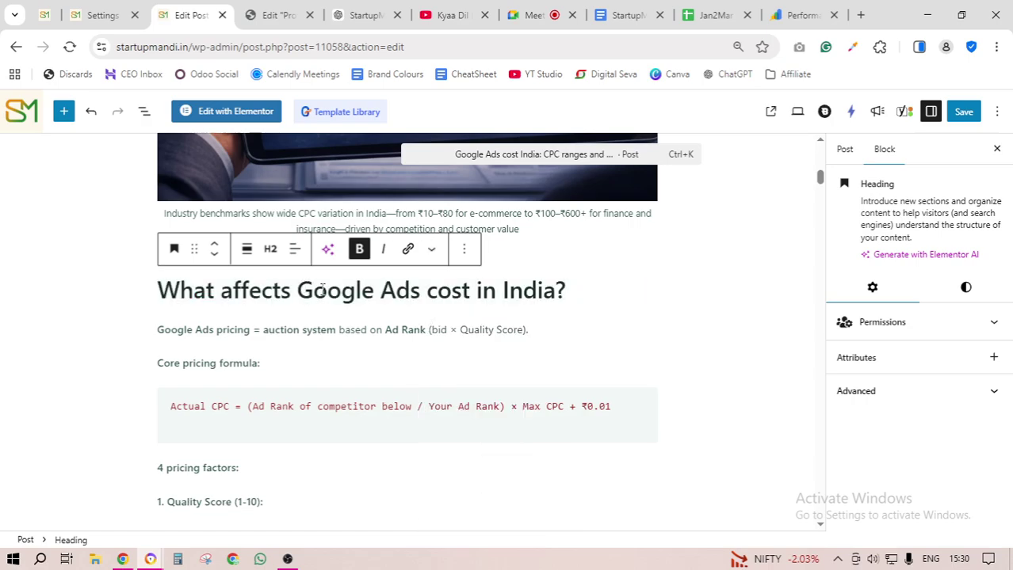
right_click(426, 324)
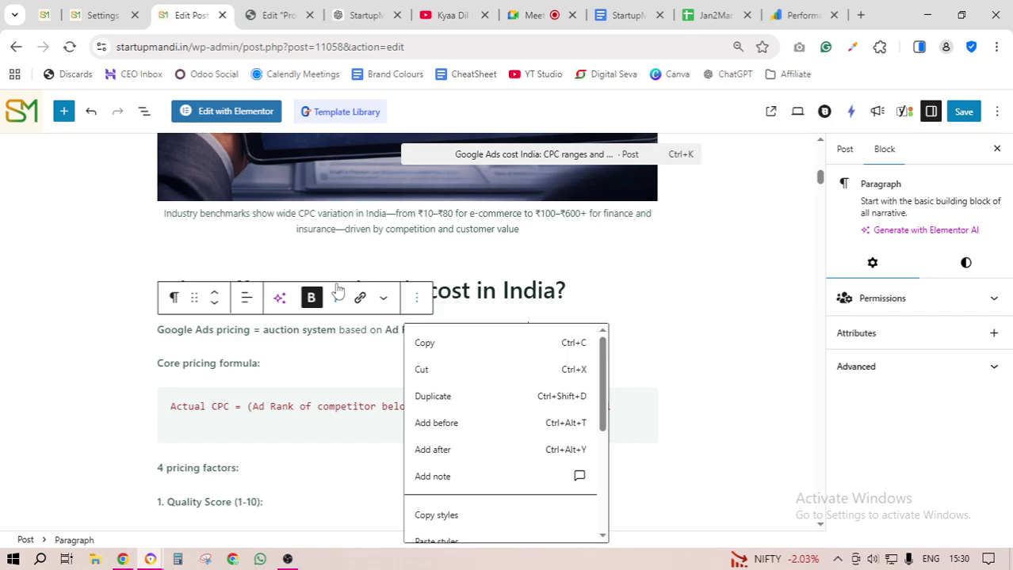
key("Escape")
triple_click(453, 294)
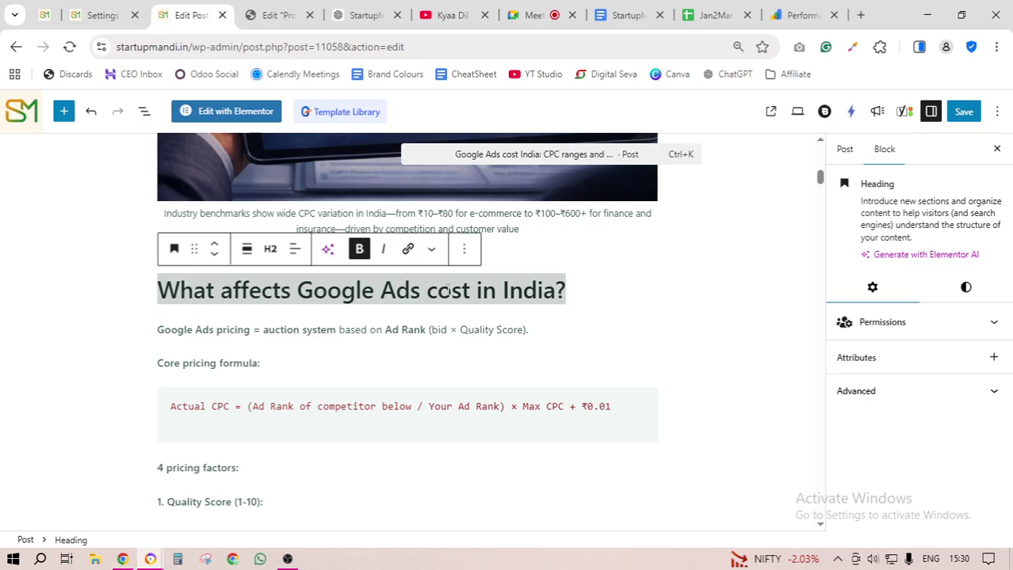
key("ctrl+b")
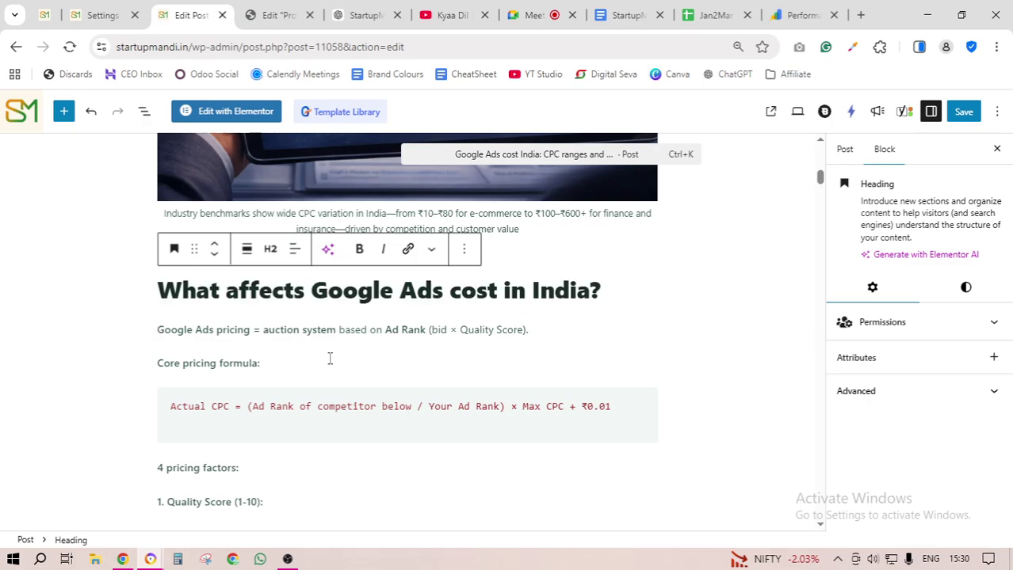
- Return to Perplexity and review the remaining section recommendations, from the monthly budget ranges through to the "How-to steps" under "Mandatory Sections"
key("alt+Tab")
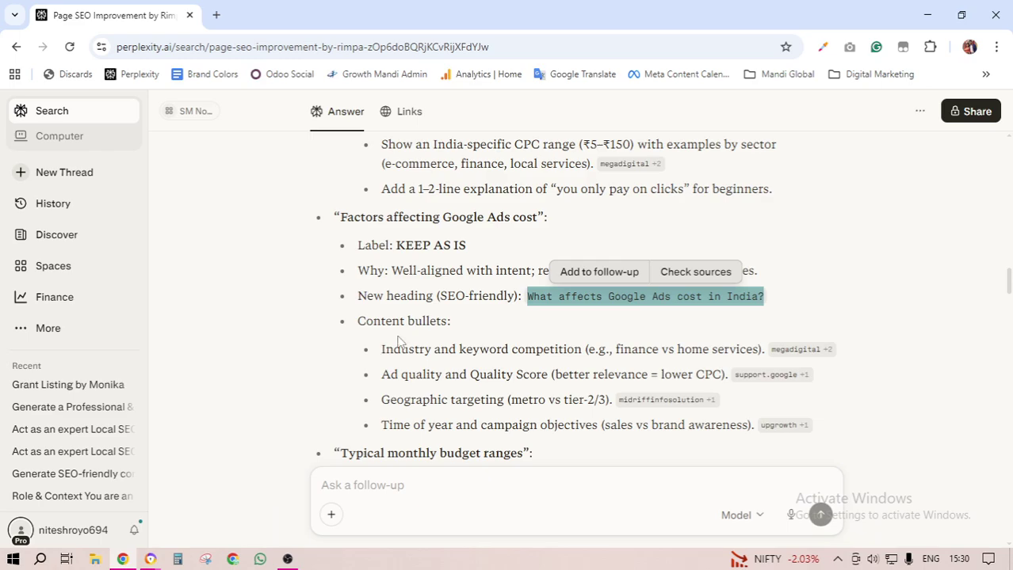
scroll(398, 341, "down", 2)
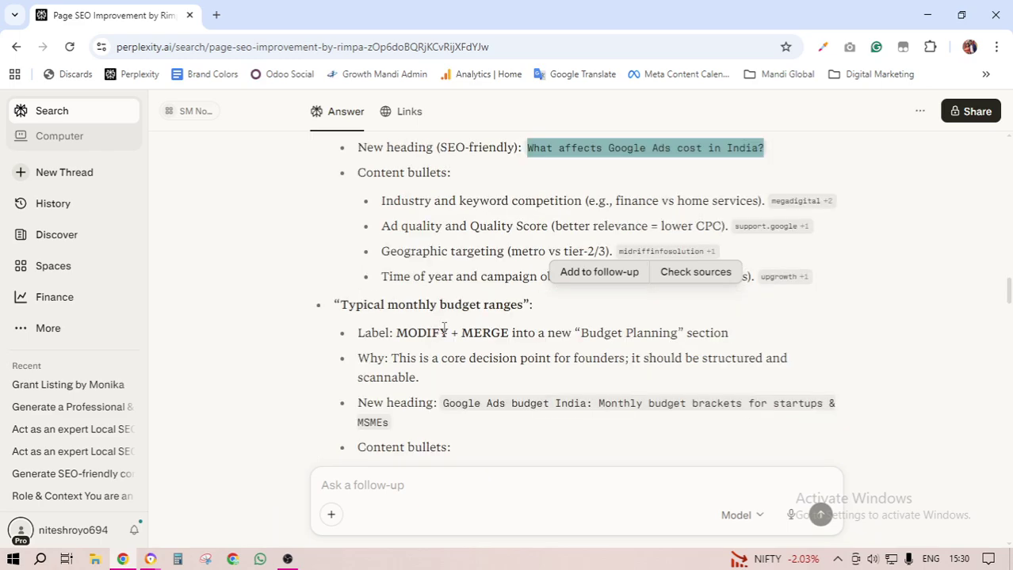
scroll(445, 328, "down", 5)
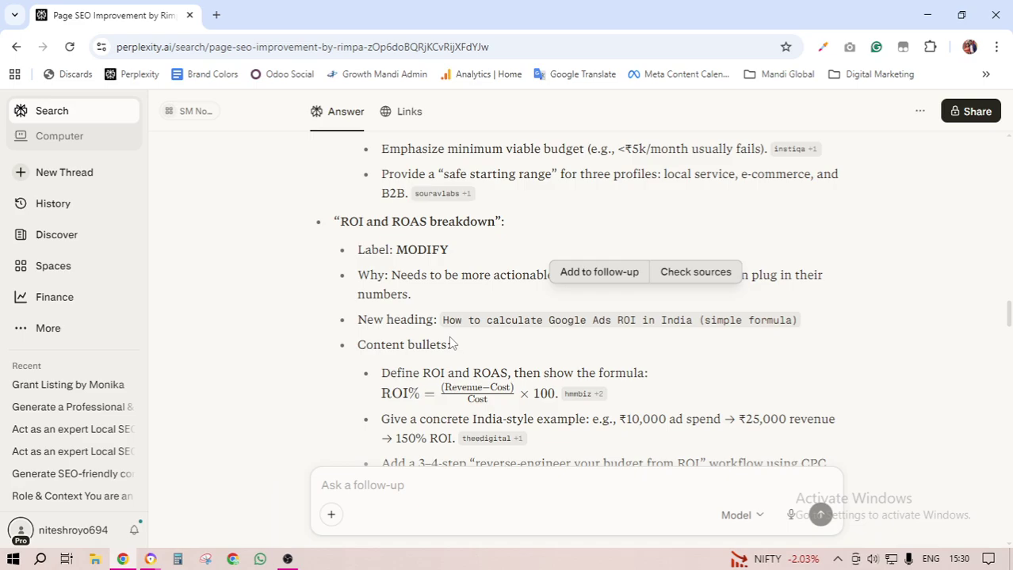
scroll(452, 343, "down", 5)
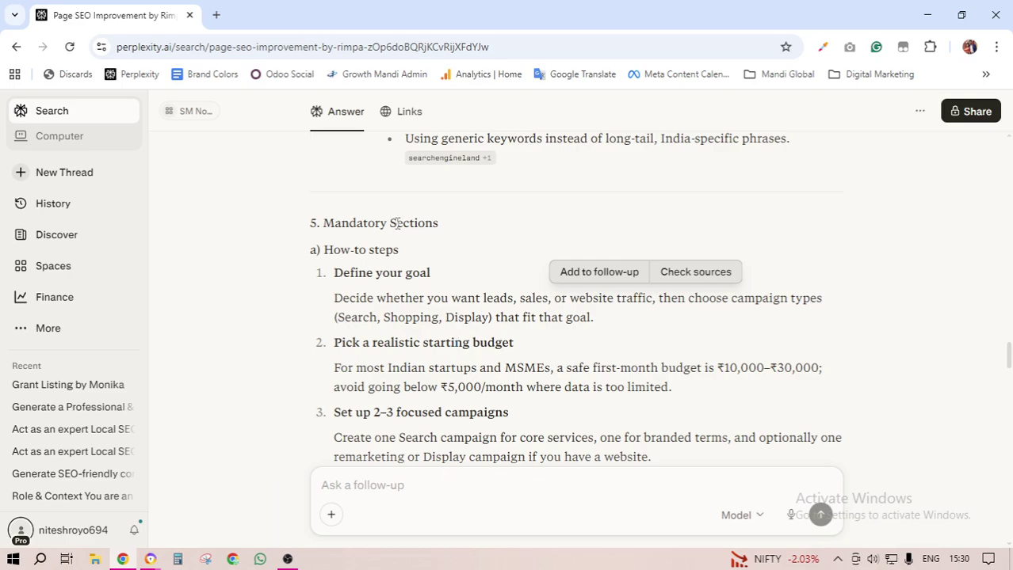
left_click_drag(439, 224, 444, 318)
- Switch to the WordPress post and look through its sections from the pricing factors to "How To Plan Your Google Ads Budget (Step-by-Step)"
left_click(125, 559)
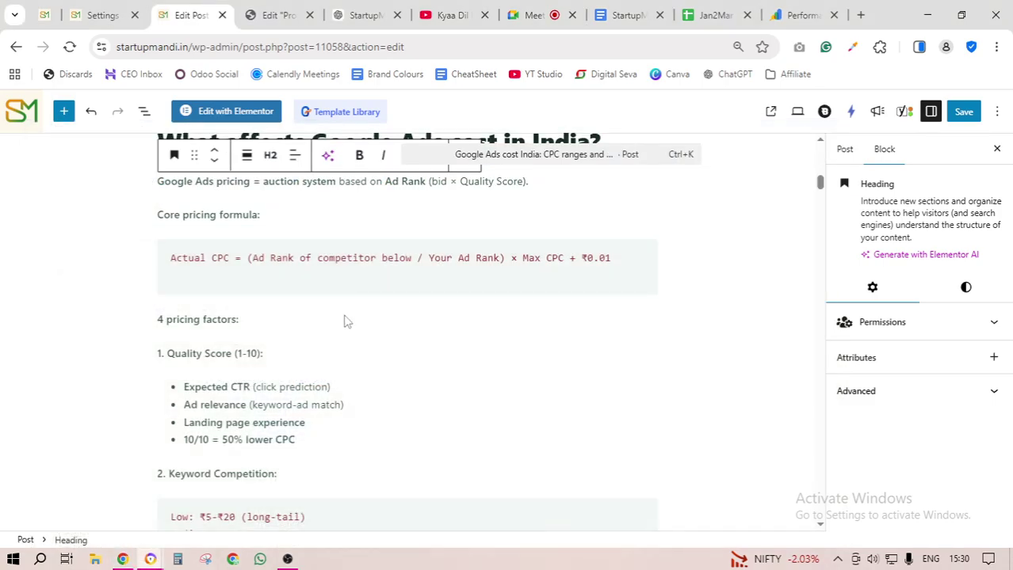
scroll(384, 316, "down", 4)
scroll(385, 316, "down", 6)
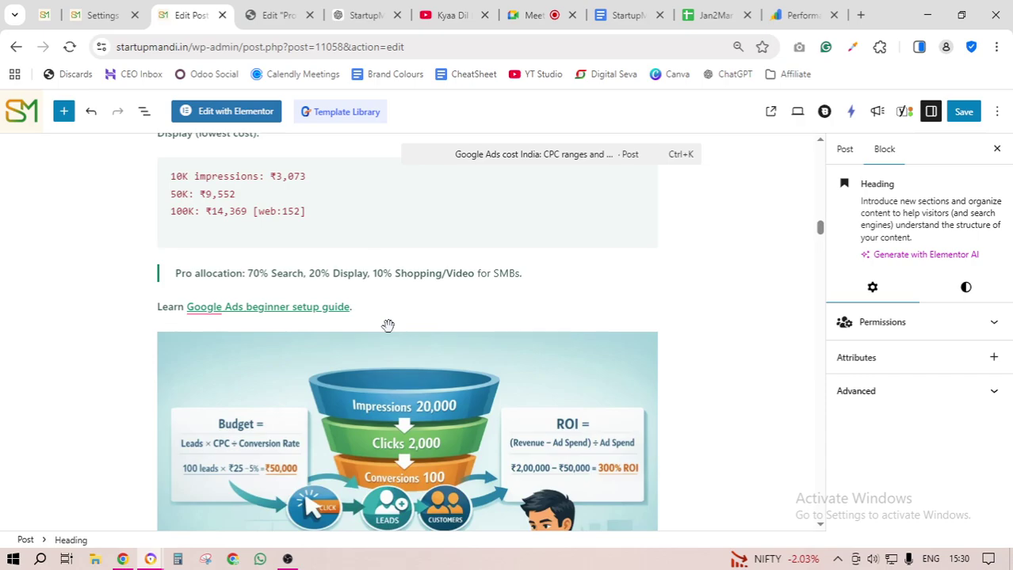
scroll(387, 325, "down", 15)
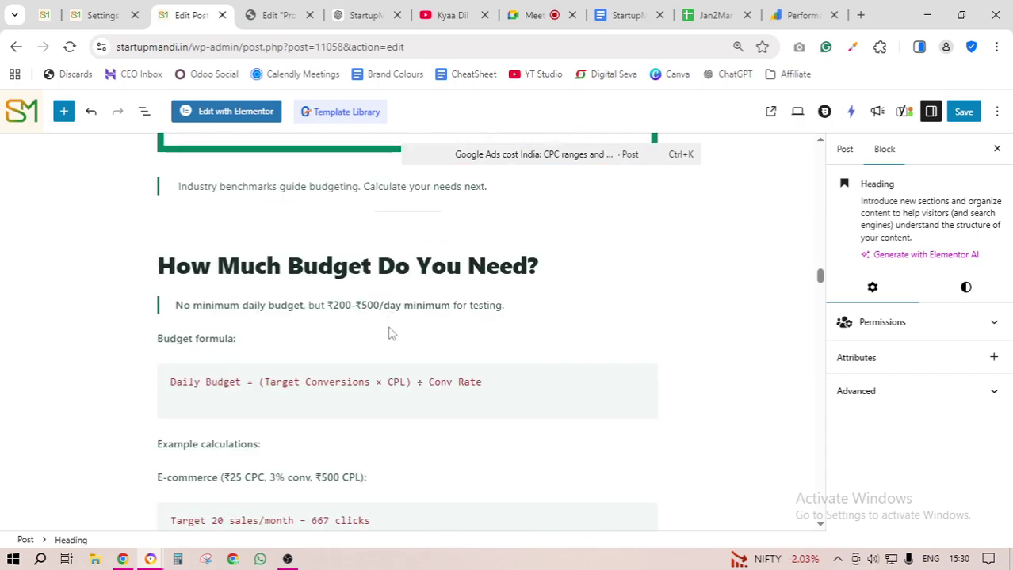
scroll(388, 333, "down", 5)
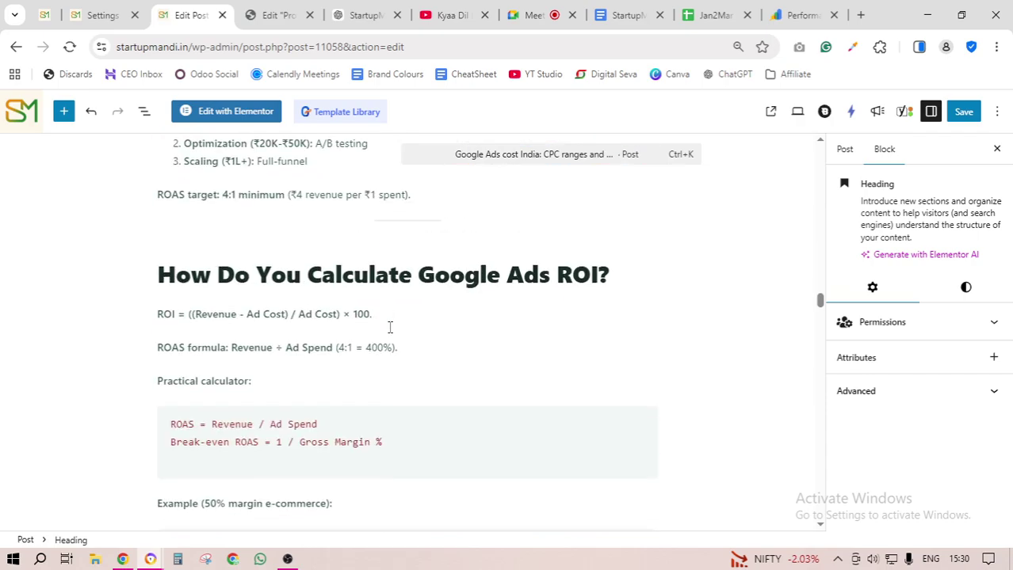
scroll(390, 328, "down", 2)
scroll(389, 327, "down", 8)
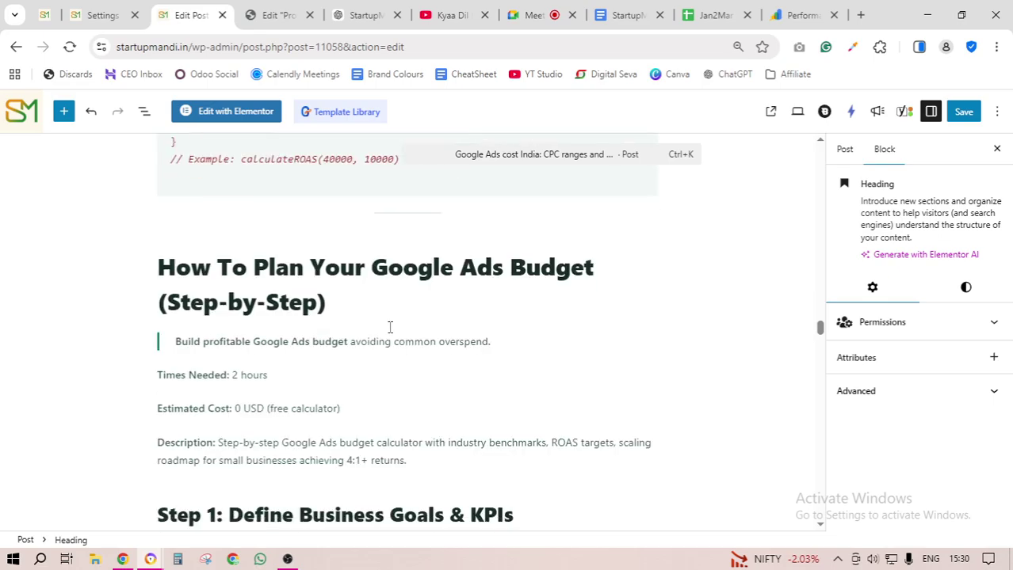
- Recheck the post's budget tiers and "How Do You Calculate Google Ads ROI?" section, and read the opening of the step-by-step budget guide
scroll(389, 328, "up", 4)
scroll(390, 327, "up", 1)
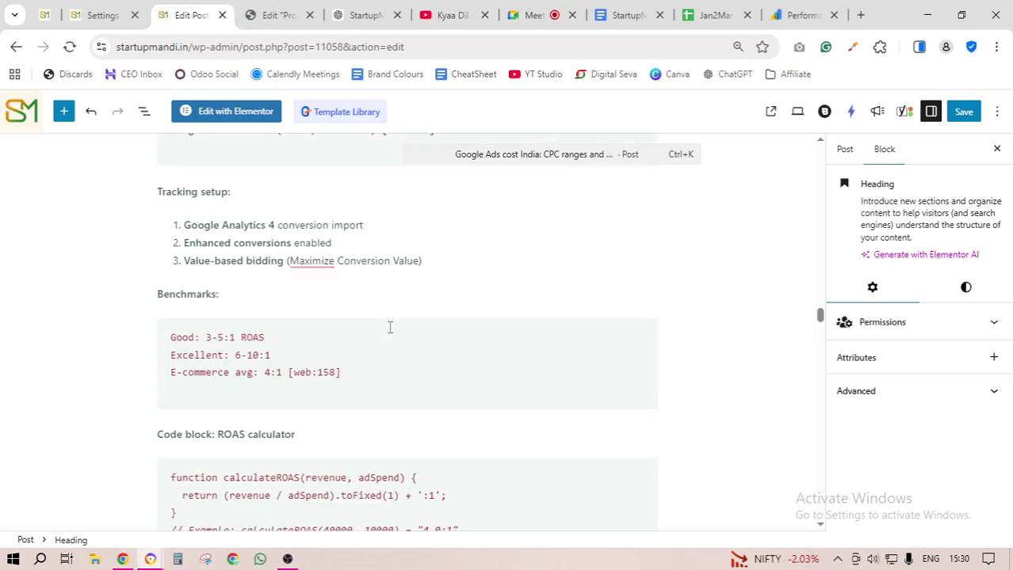
scroll(389, 327, "up", 2)
scroll(389, 334, "up", 2)
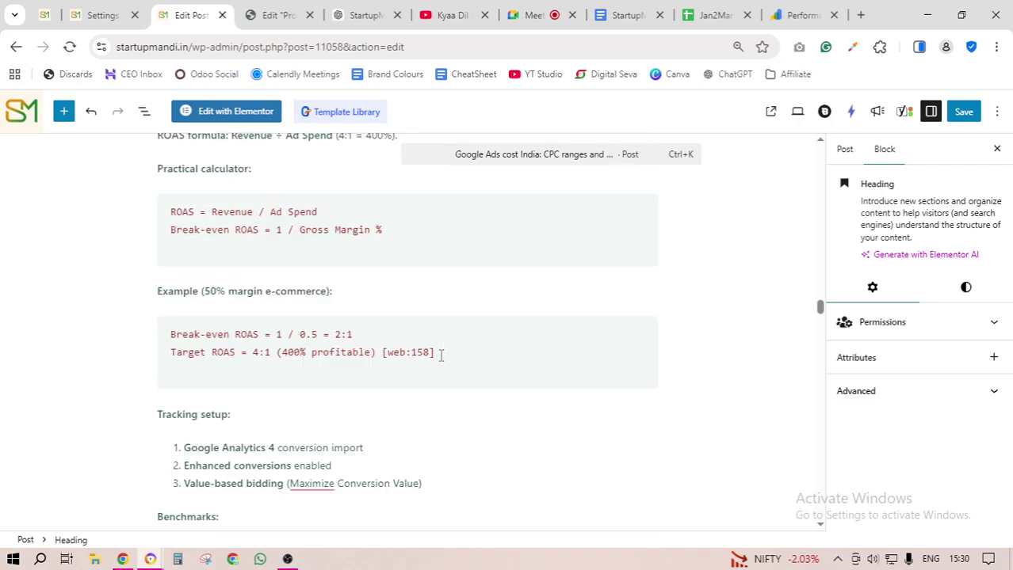
scroll(411, 239, "up", 4)
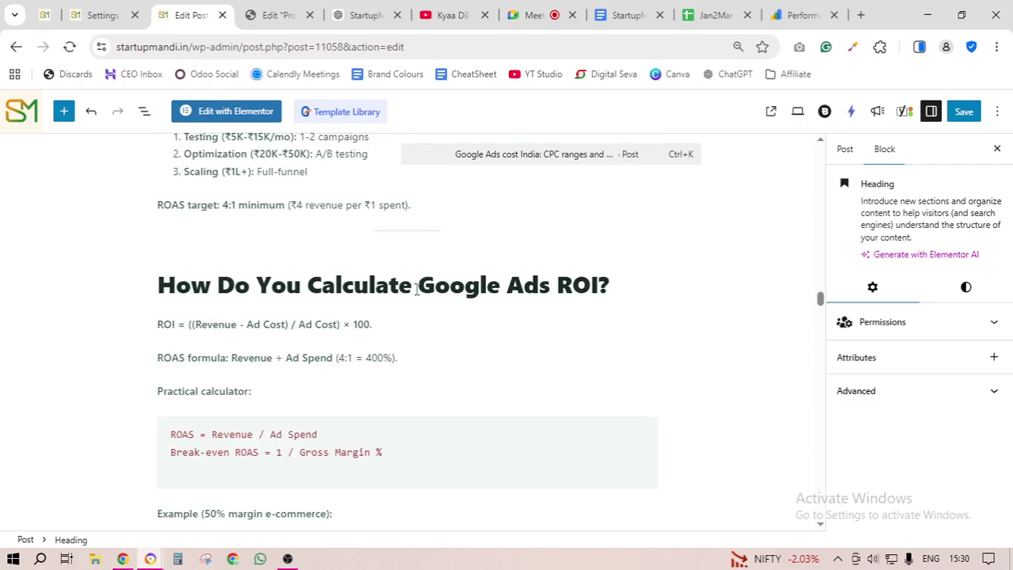
scroll(416, 289, "up", 3)
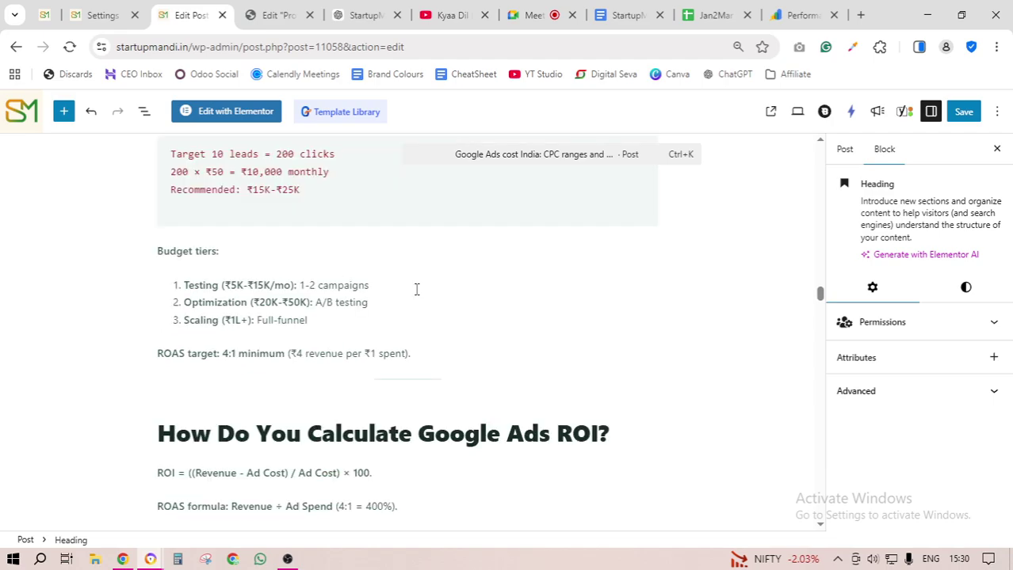
scroll(416, 289, "down", 15)
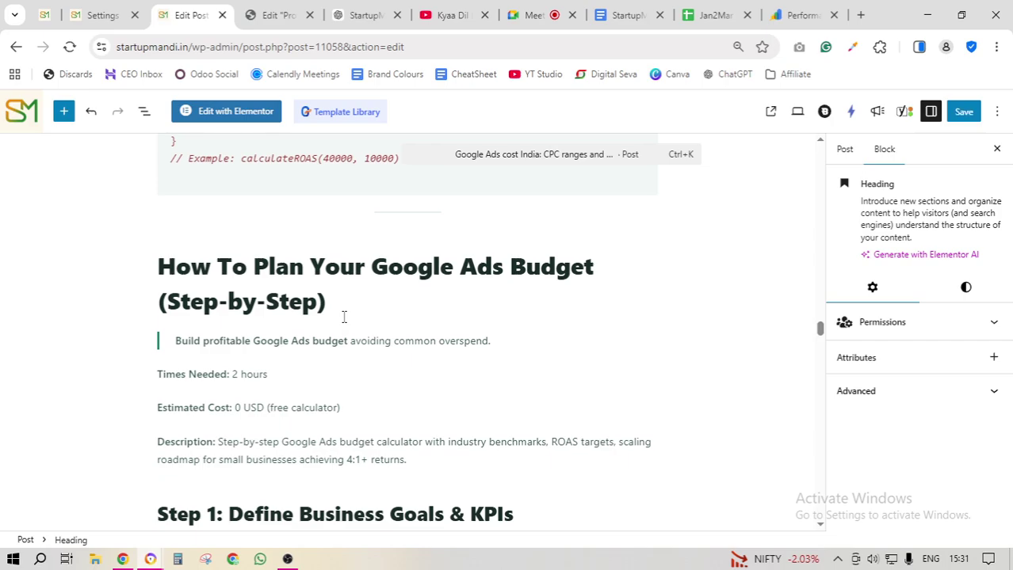
scroll(344, 317, "down", 1)
scroll(344, 317, "up", 1)
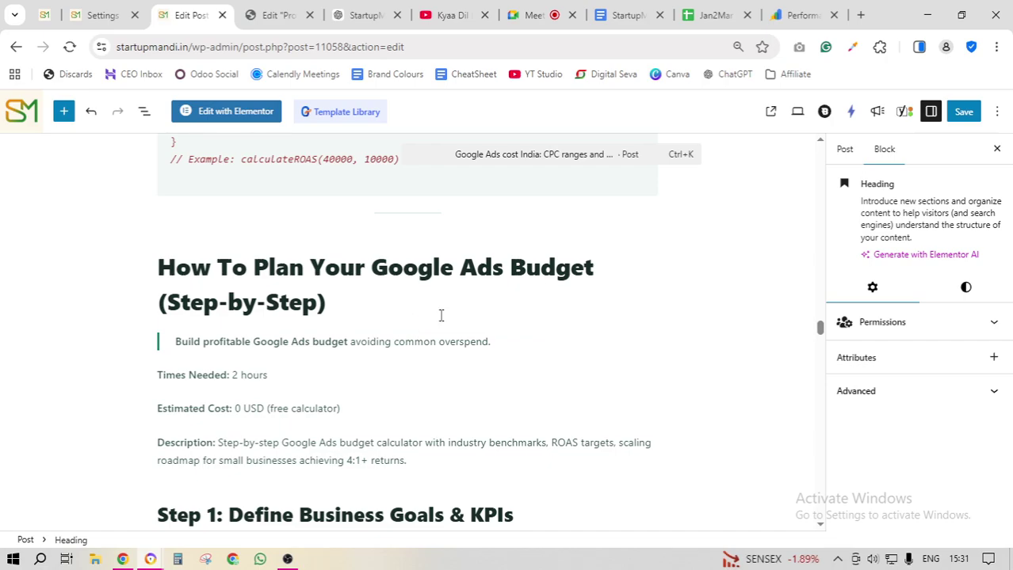
scroll(161, 483, "down", 2)
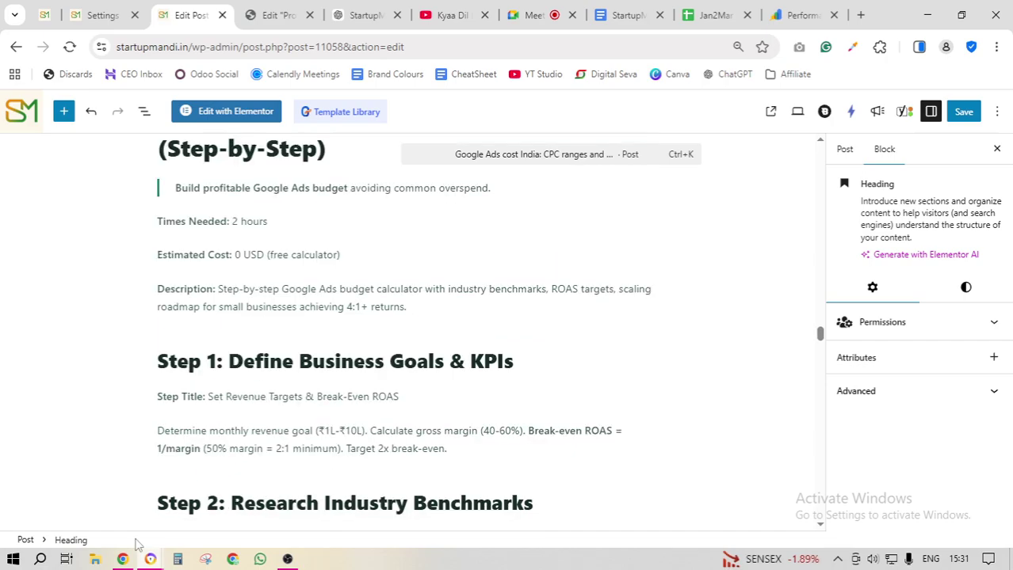
- Return to Perplexity and read the recommended "How-to steps" and "Key takeaways" under "Mandatory Sections"
left_click(149, 559)
scroll(470, 323, "down", 1)
scroll(470, 330, "up", 1)
scroll(469, 326, "down", 7)
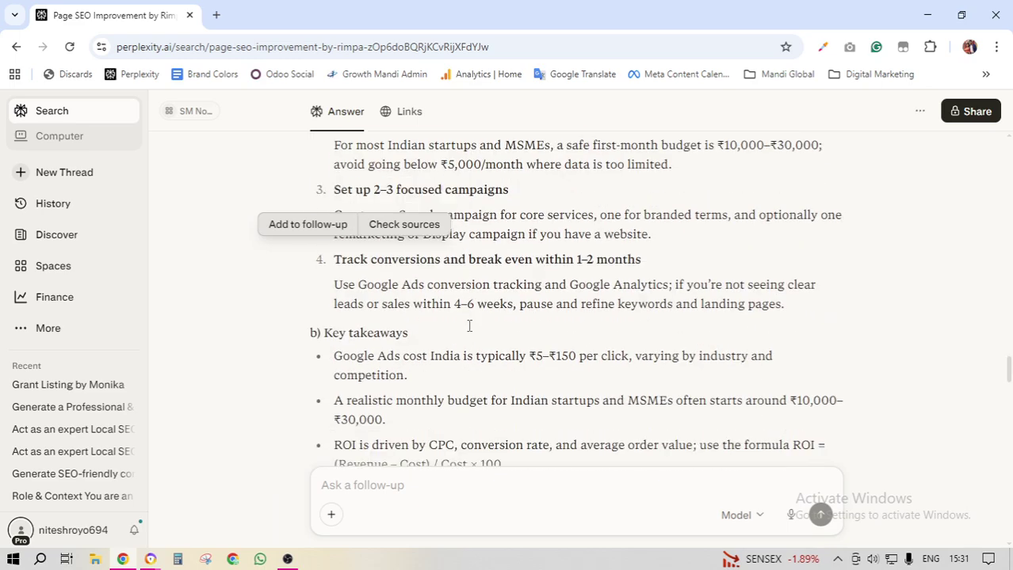
scroll(371, 333, "up", 3)
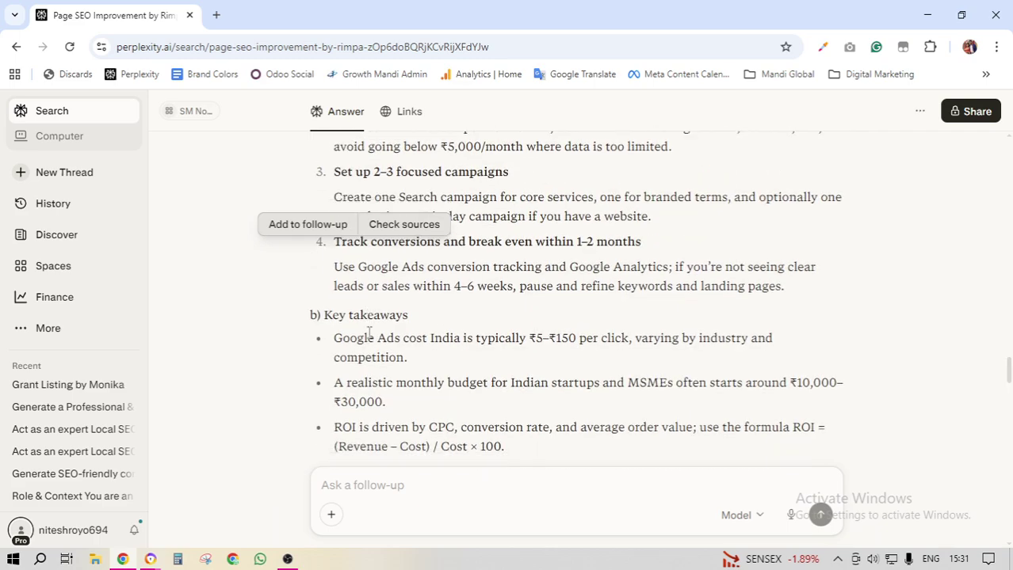
scroll(371, 333, "down", 1)
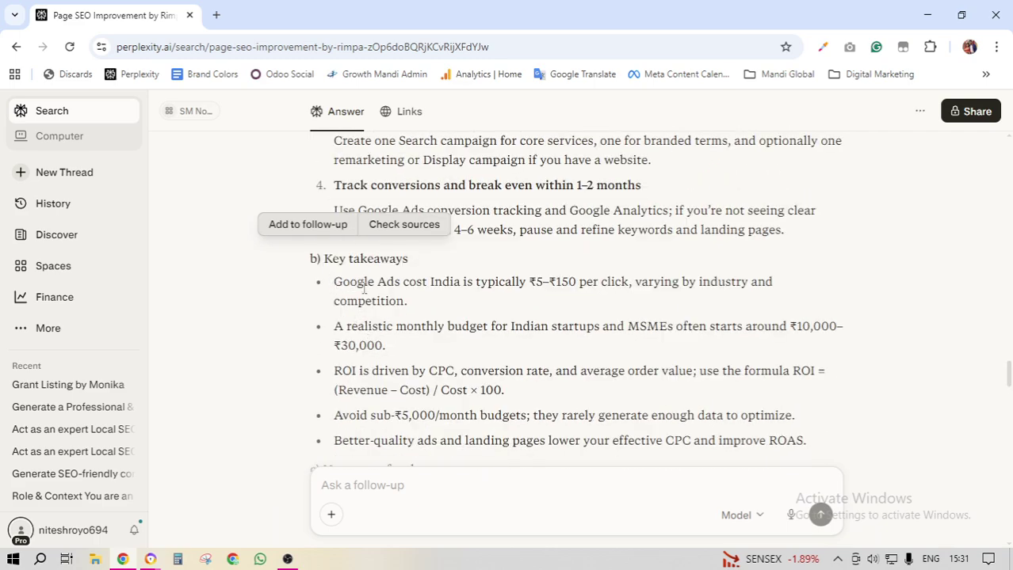
scroll(447, 309, "up", 5)
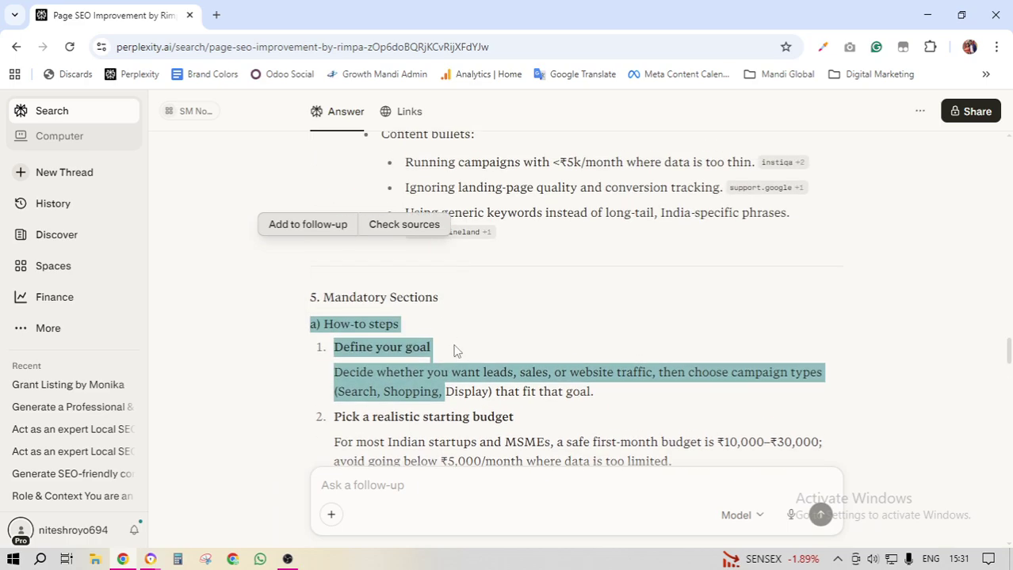
left_click(454, 349)
left_click_drag(309, 326, 457, 392)
left_click(462, 384)
scroll(461, 384, "down", 4)
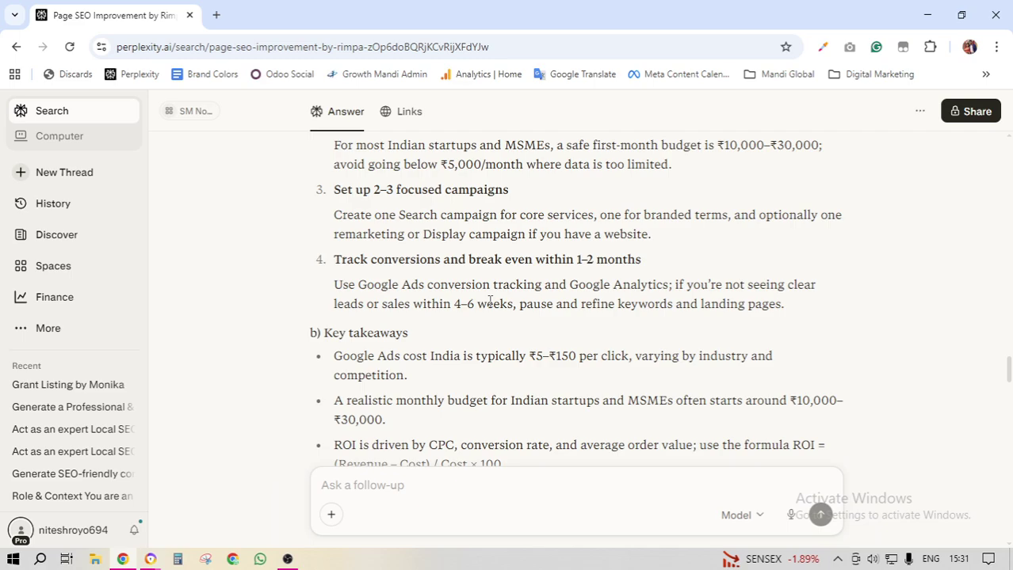
- Read the "Next steps for the user" section and the headings and keyword usage advice under "On-page SEO Improvements"
scroll(489, 302, "down", 4)
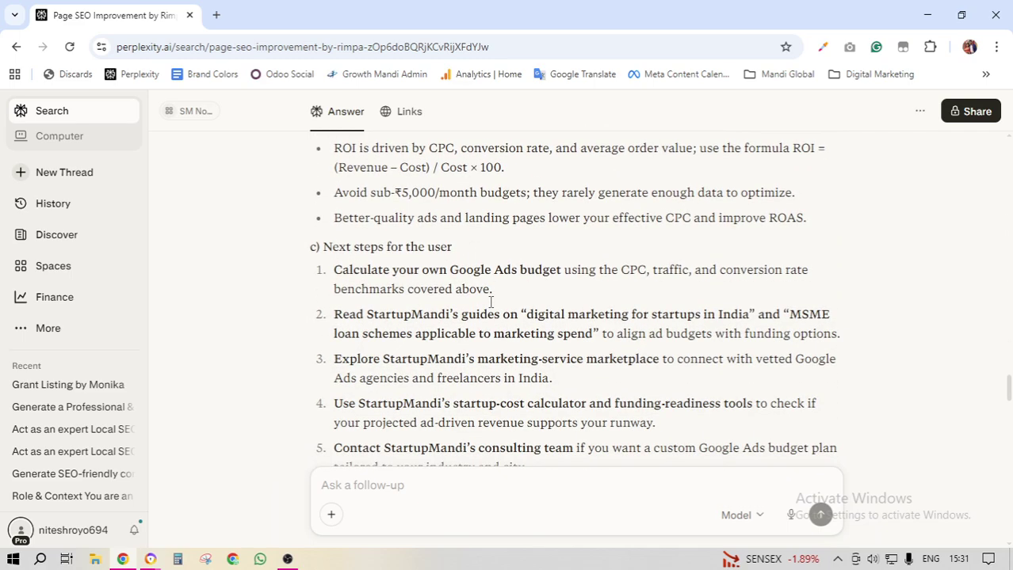
scroll(432, 273, "down", 5)
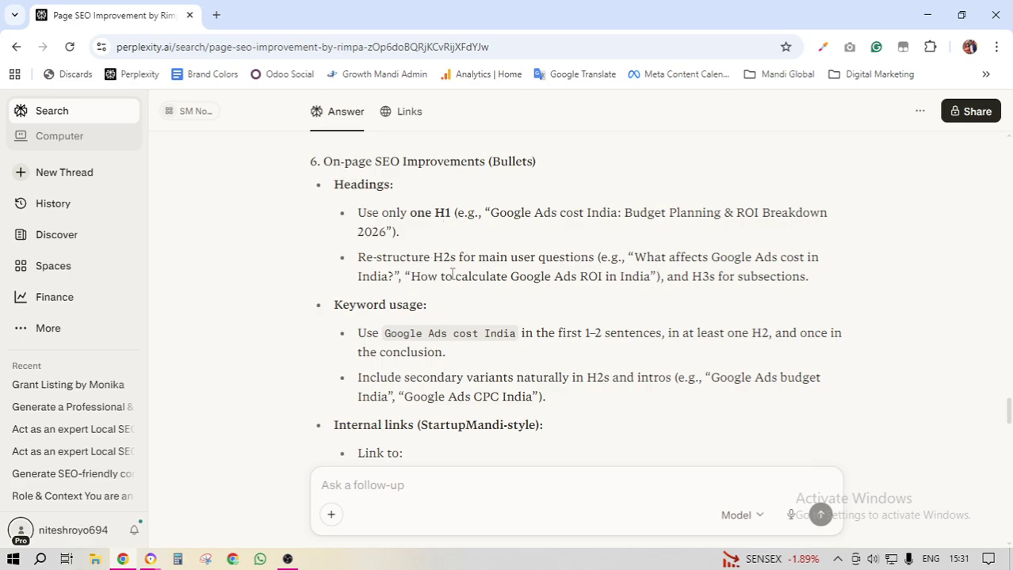
left_click_drag(344, 161, 486, 162)
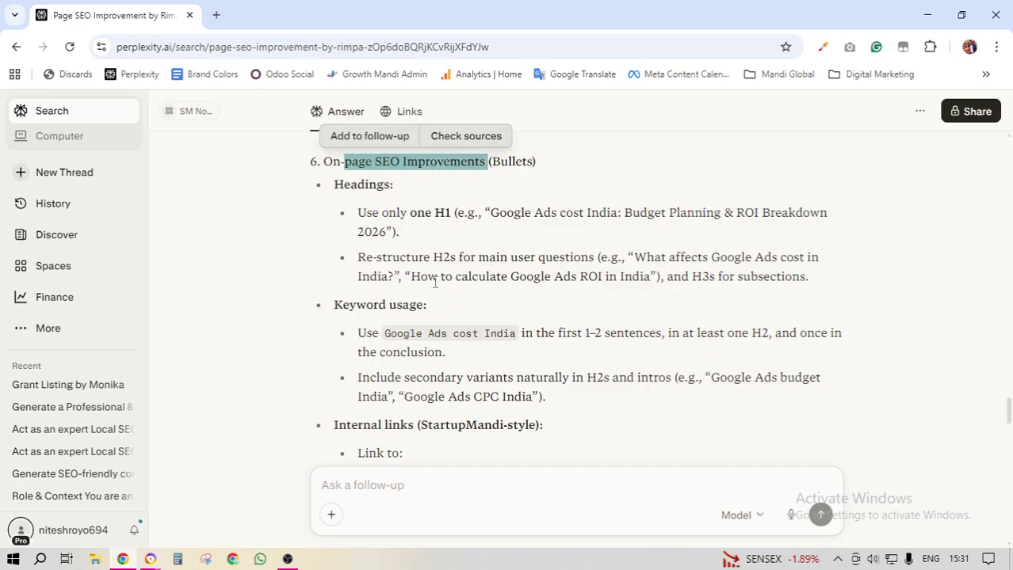
scroll(428, 278, "down", 1)
left_click_drag(351, 231, 334, 231)
scroll(498, 300, "down", 1)
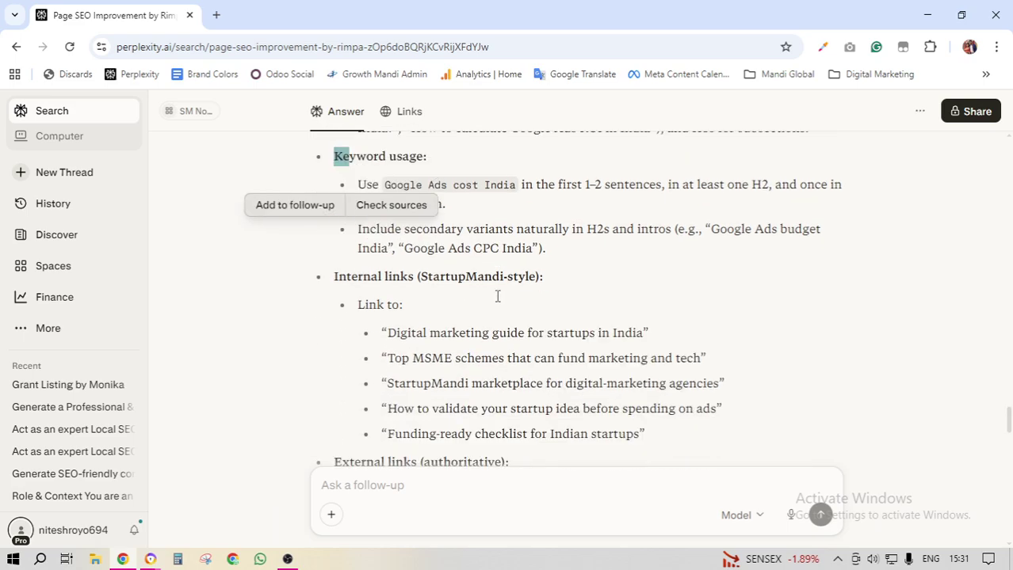
- Go through each internal link topic suggested under "Internal links (StartupMandi-style)"
left_click_drag(335, 277, 452, 278)
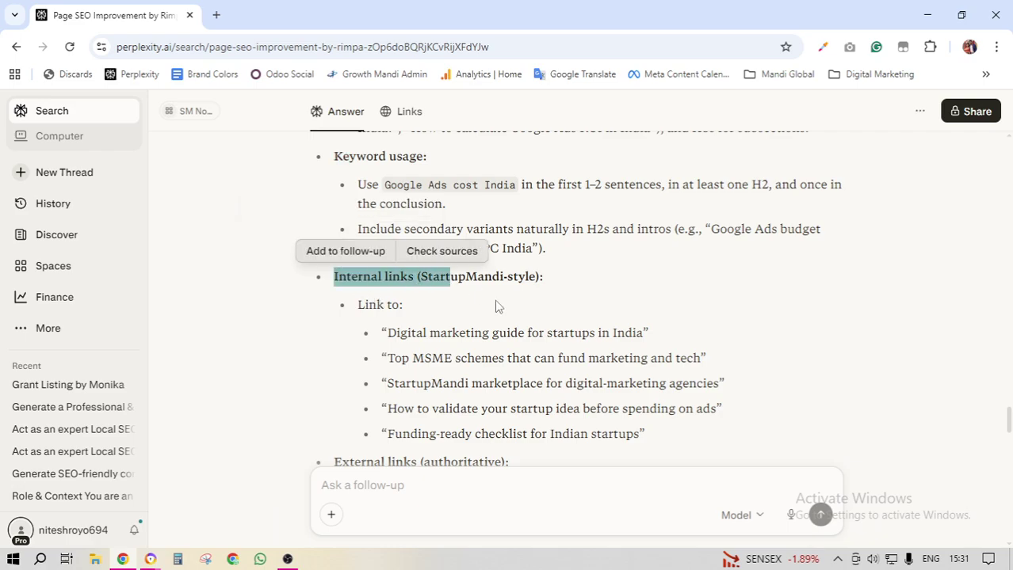
scroll(497, 303, "down", 1)
left_click(585, 280)
left_click_drag(387, 258, 607, 258)
left_click_drag(402, 284, 624, 283)
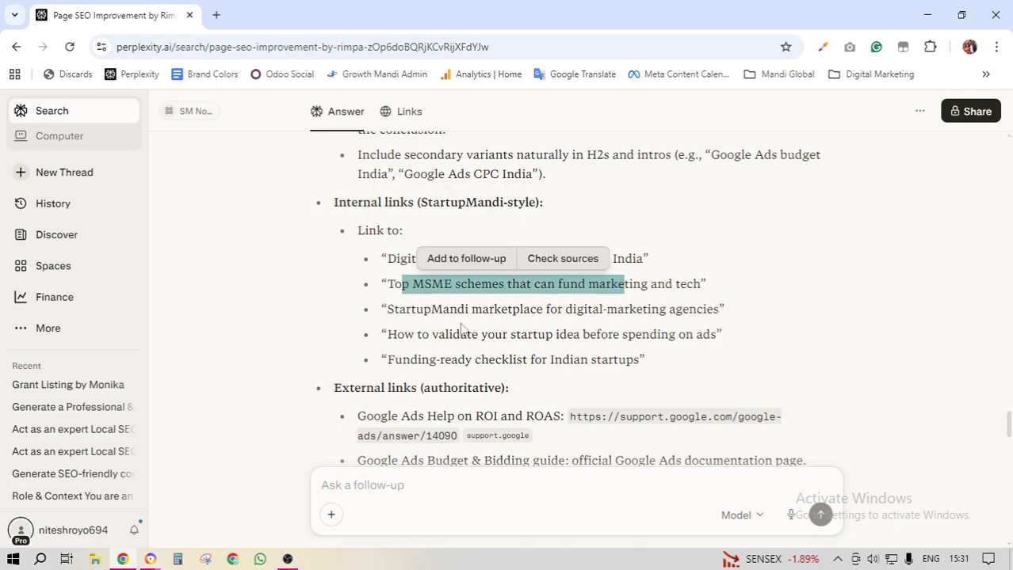
left_click_drag(398, 309, 688, 309)
left_click_drag(437, 335, 661, 335)
left_click_drag(420, 360, 618, 360)
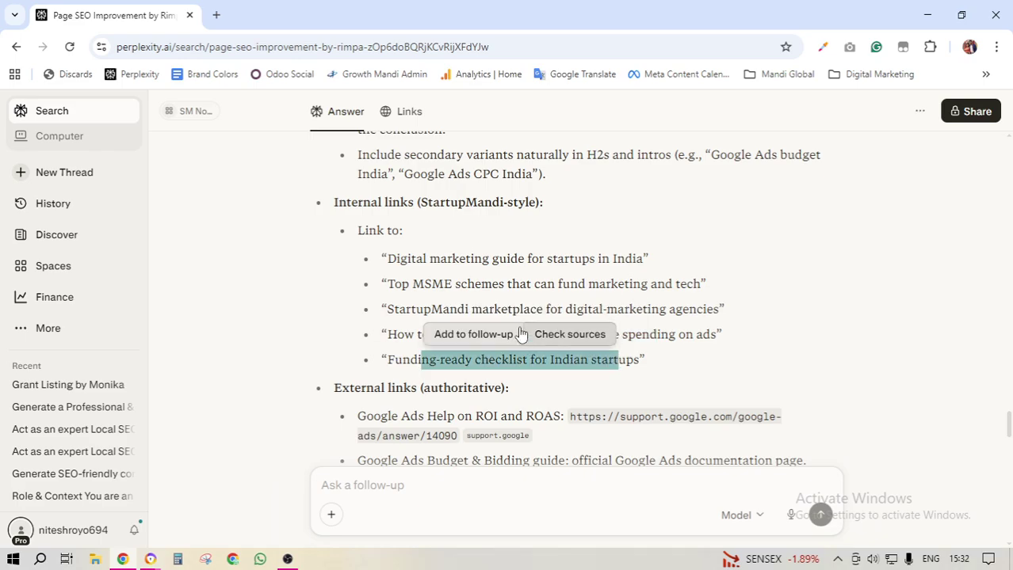
left_click_drag(397, 334, 421, 334)
- Copy "Digital marketing guide for startups in India", search the WordPress post for it, and return to Perplexity's internal link suggestions
left_click_drag(388, 259, 658, 285)
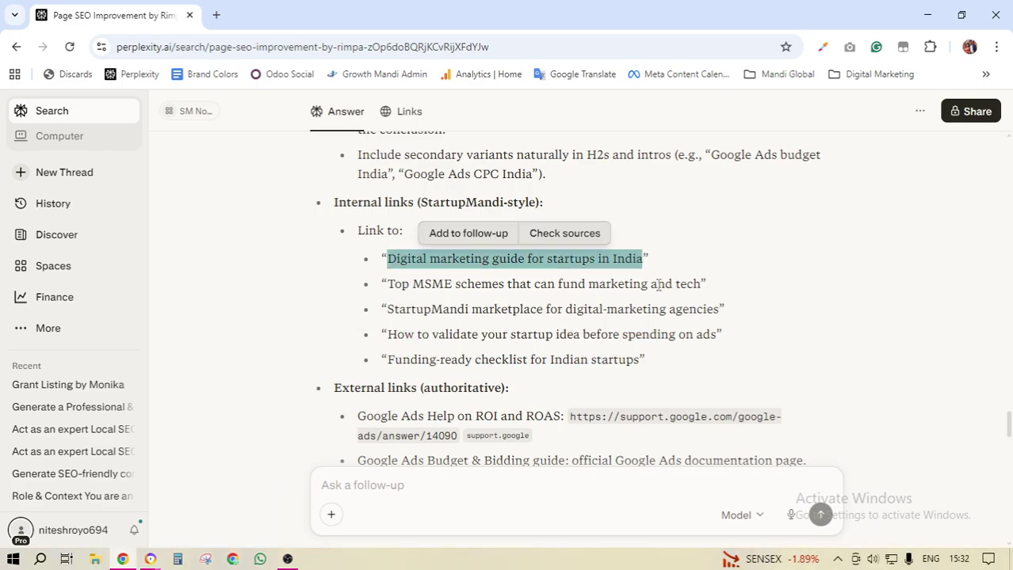
left_click(150, 560)
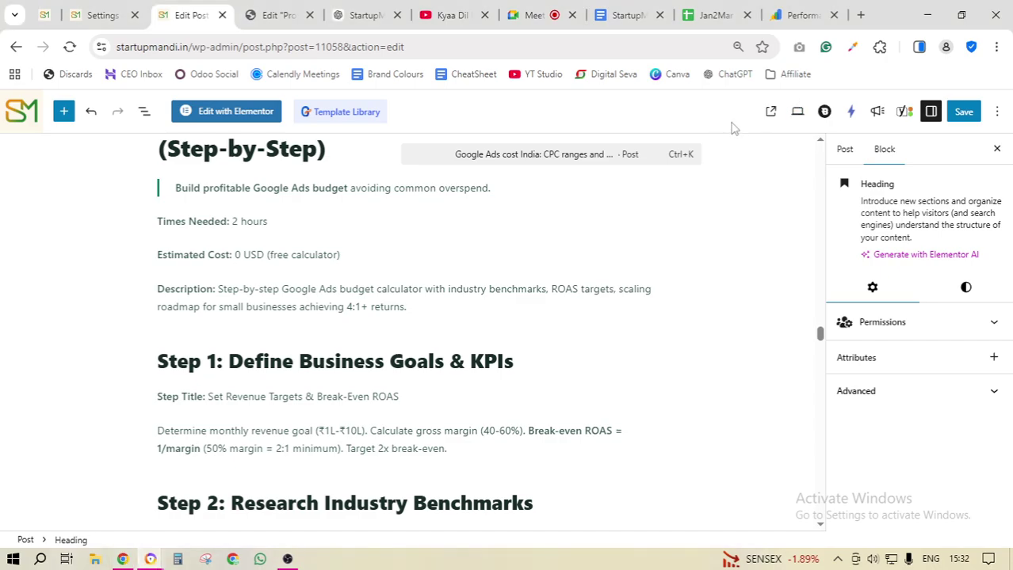
key("ctrl+f")
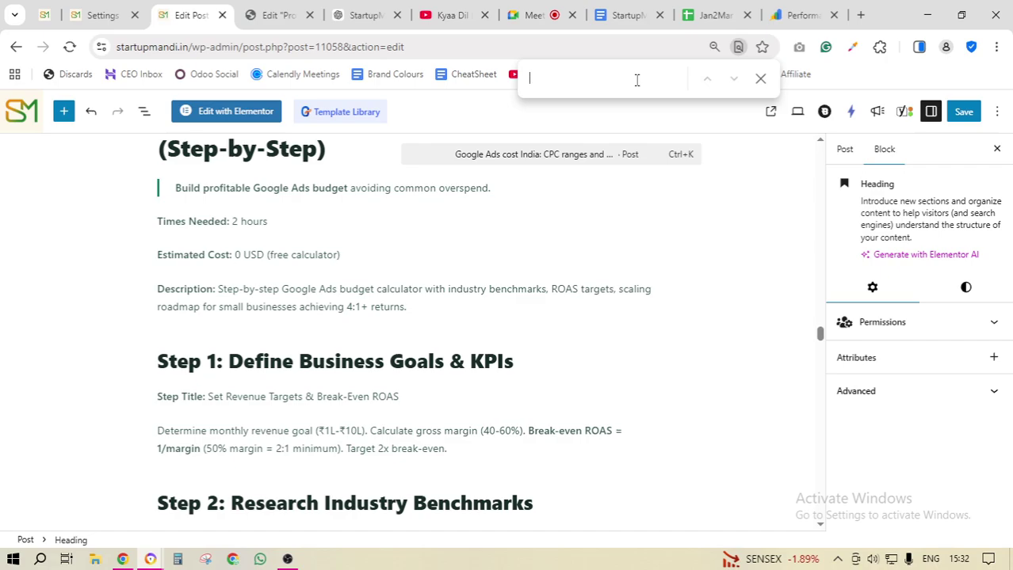
key("ctrl+v")
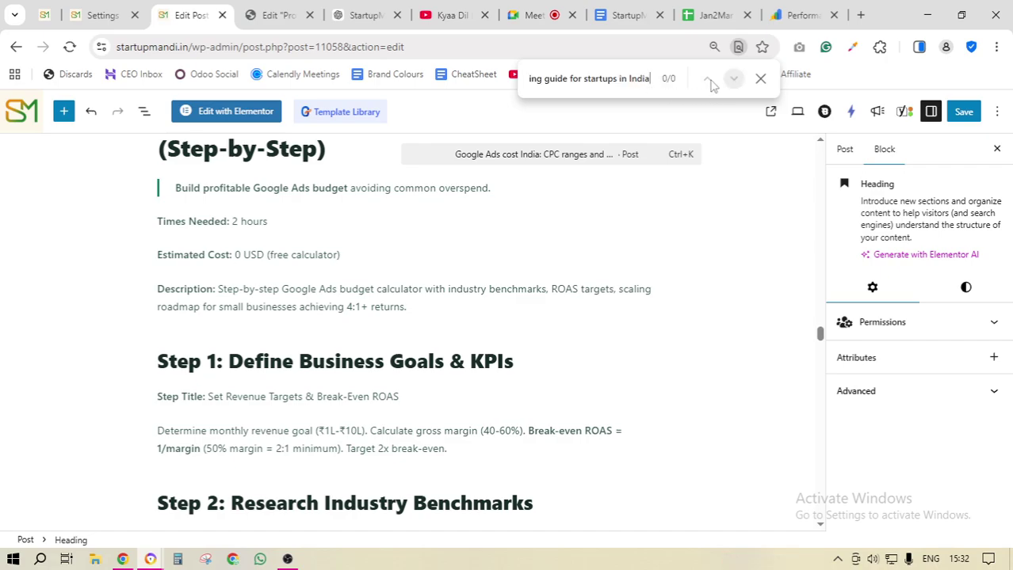
key("Left")
key("Left")
key("Left")
key("Left")
key("Left")
left_click_drag(562, 82, 534, 85)
scroll(705, 288, "down", 5)
scroll(706, 289, "up", 10)
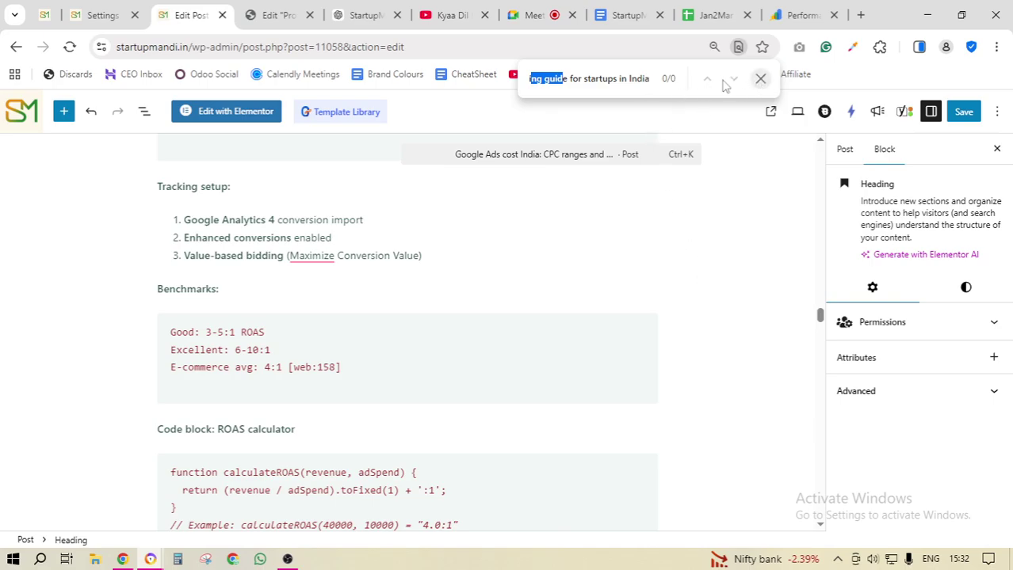
left_click(760, 79)
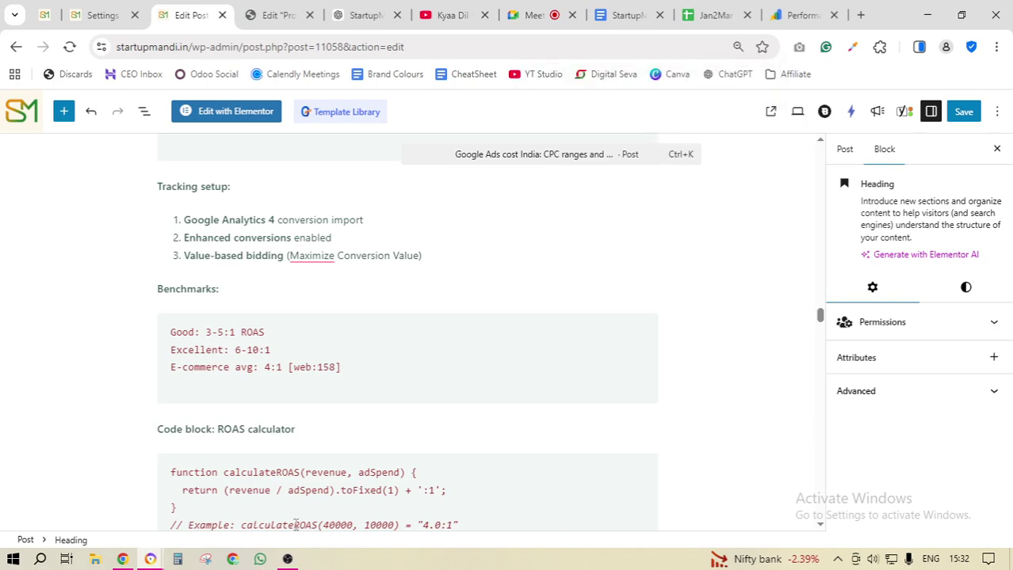
left_click(124, 561)
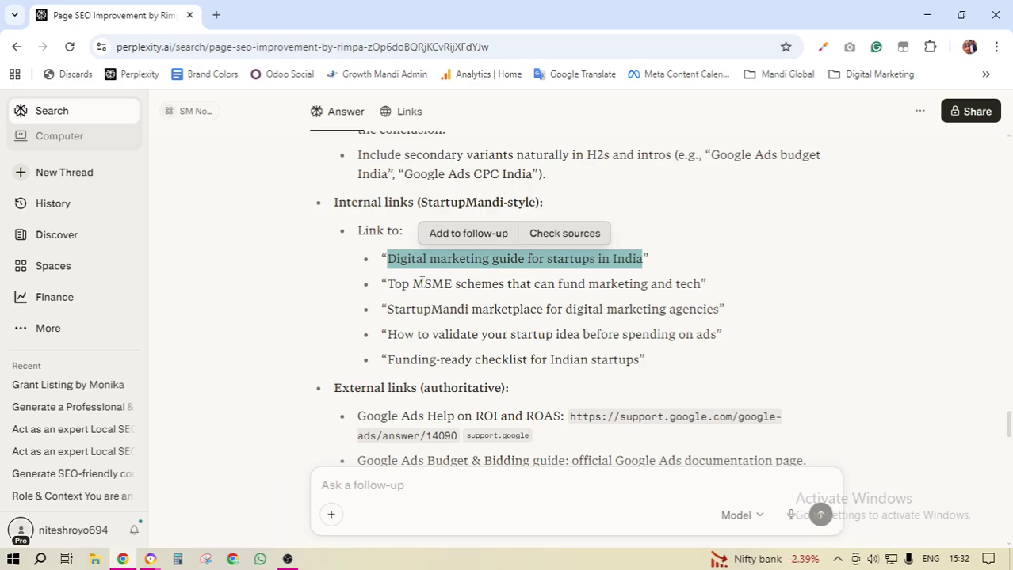
- Read the remaining internal link suggestions in Perplexity, starting with "Top MSME schemes that can fund marketing and tech"
left_click_drag(387, 284, 700, 283)
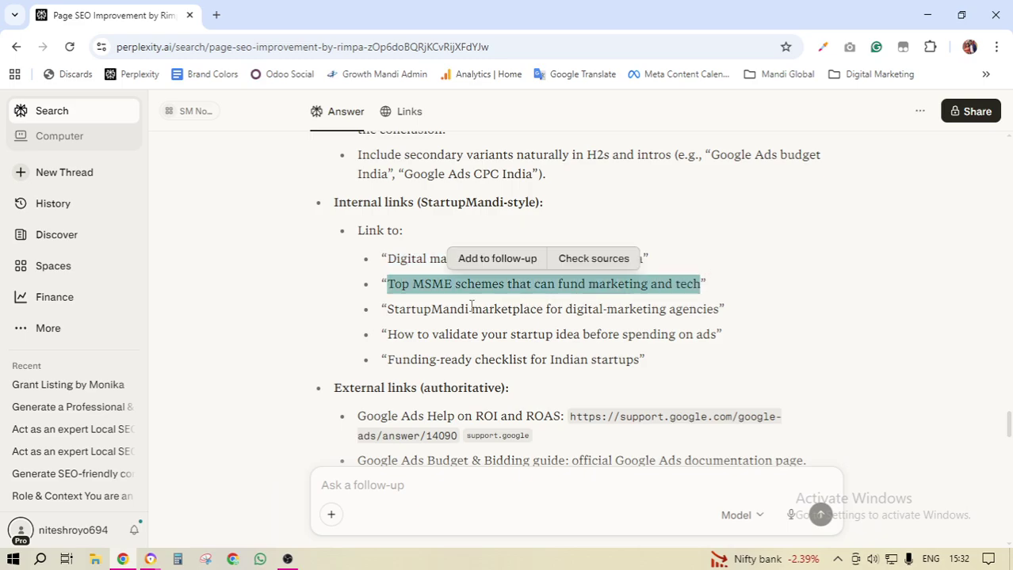
left_click_drag(398, 264, 404, 265)
left_click(426, 303)
left_click_drag(449, 311, 457, 317)
scroll(460, 317, "down", 2)
left_click(558, 208)
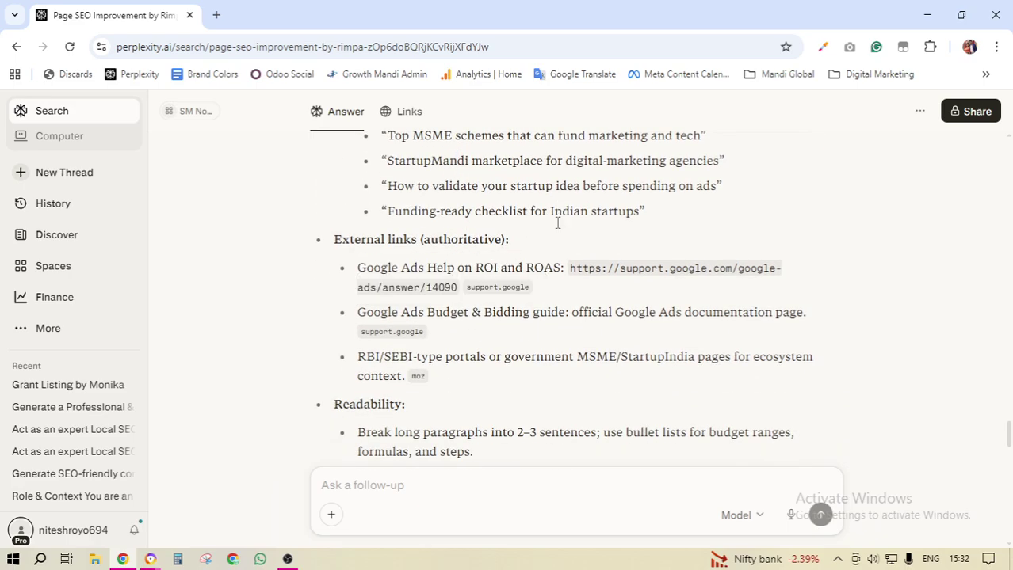
- Read Perplexity's external link, readability and E-E-A-T advice, and skim the outline and sample rewrites through to the suggested follow-ups
left_click_drag(367, 271, 498, 269)
left_click_drag(523, 313, 587, 312)
scroll(444, 297, "down", 2)
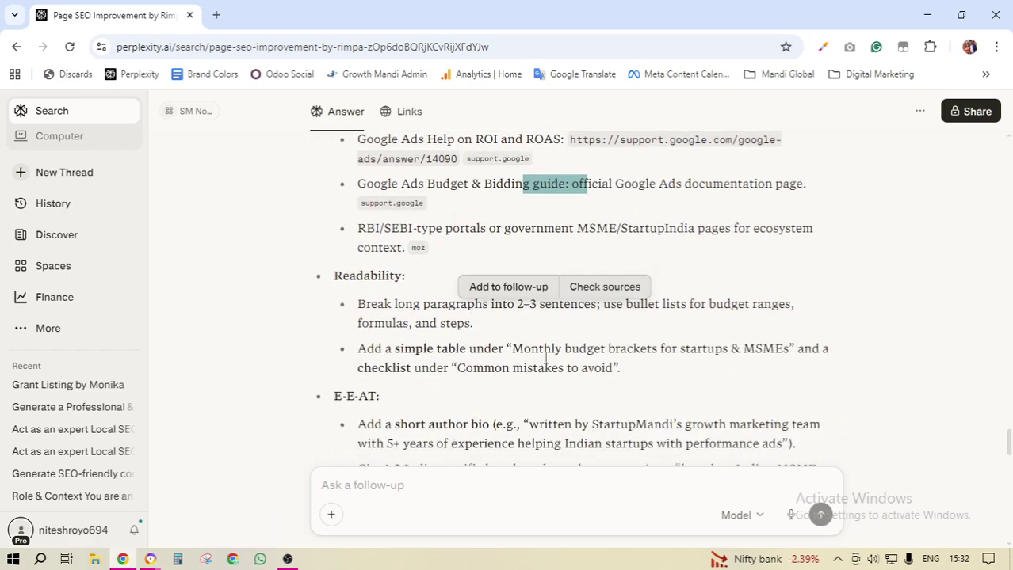
left_click(371, 287)
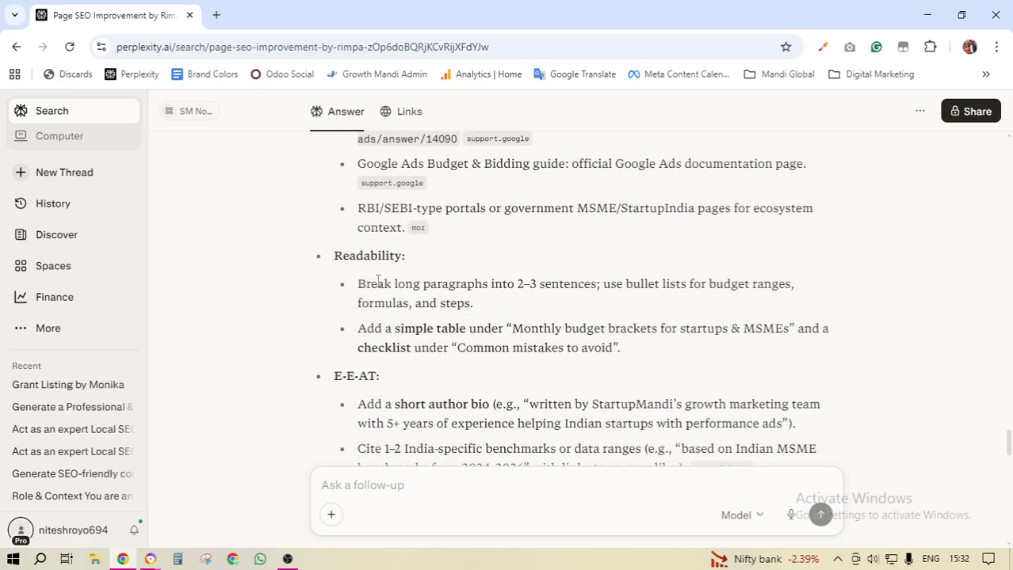
left_click_drag(456, 283, 474, 304)
scroll(500, 385, "down", 2)
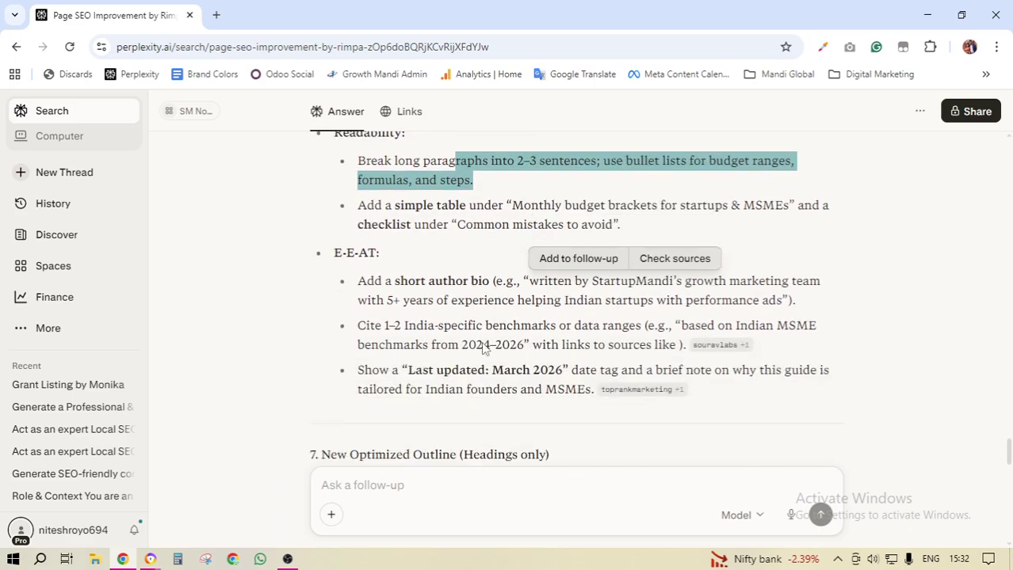
scroll(500, 385, "down", 7)
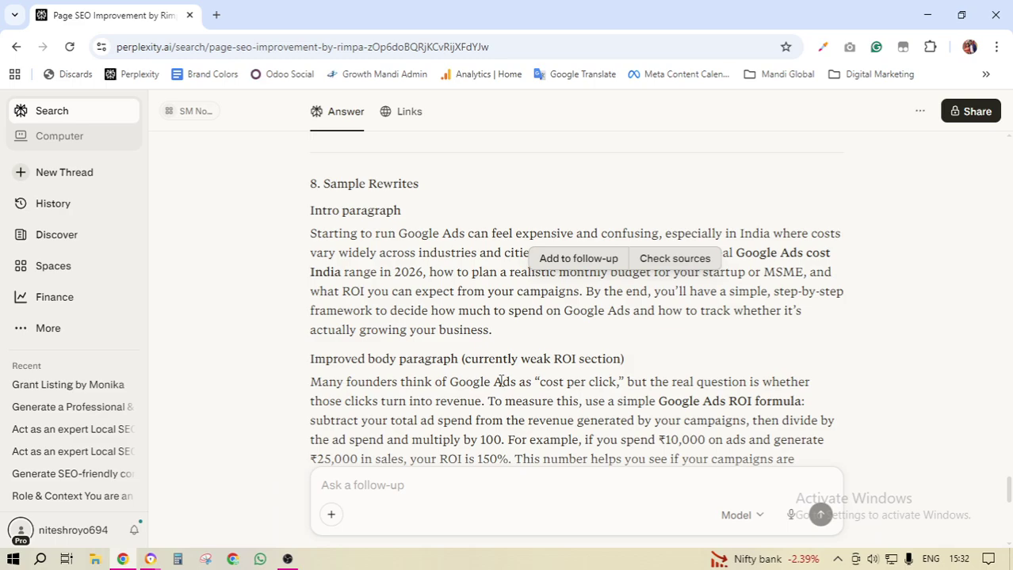
scroll(500, 385, "down", 10)
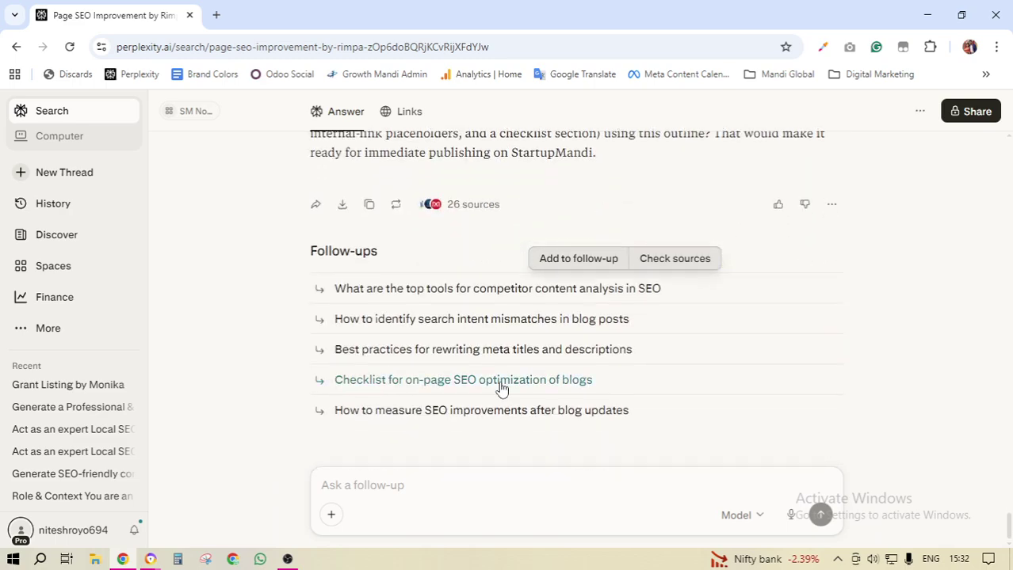
- Switch to the WordPress post on Google Ads cost in India, save it, and check the Google Meet call while it saves
left_click(926, 15)
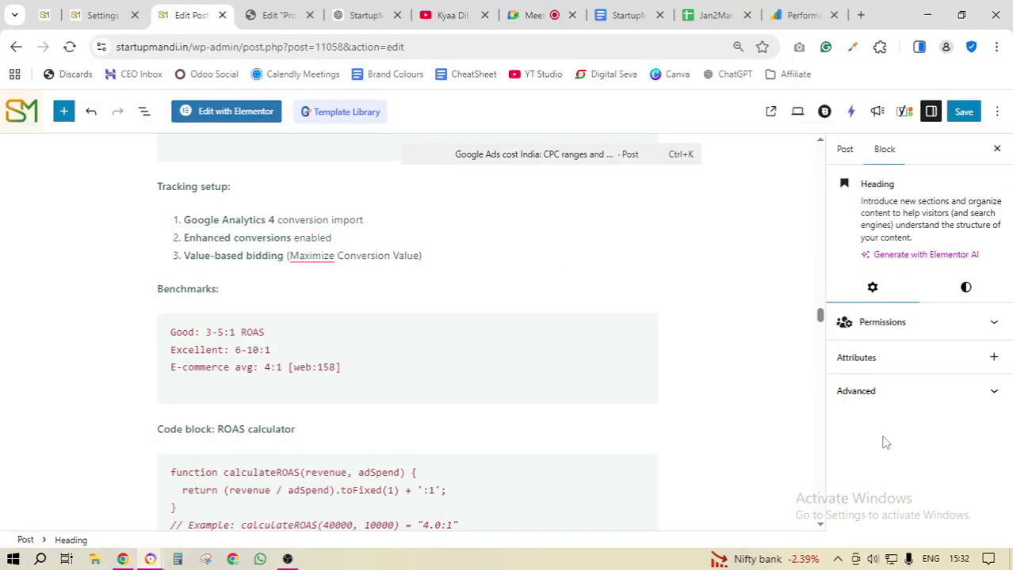
scroll(741, 426, "down", 1)
scroll(740, 427, "down", 3)
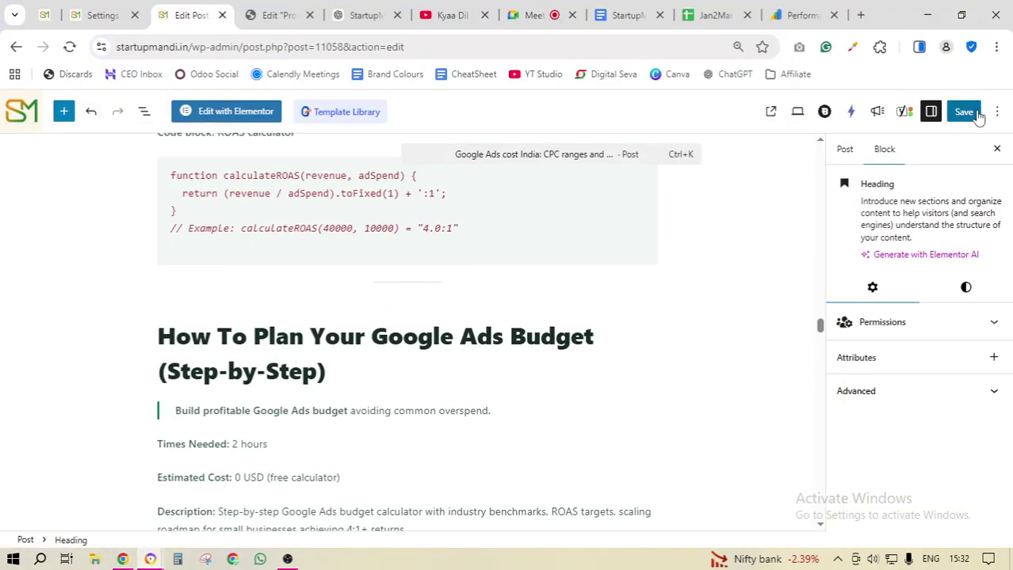
left_click(964, 112)
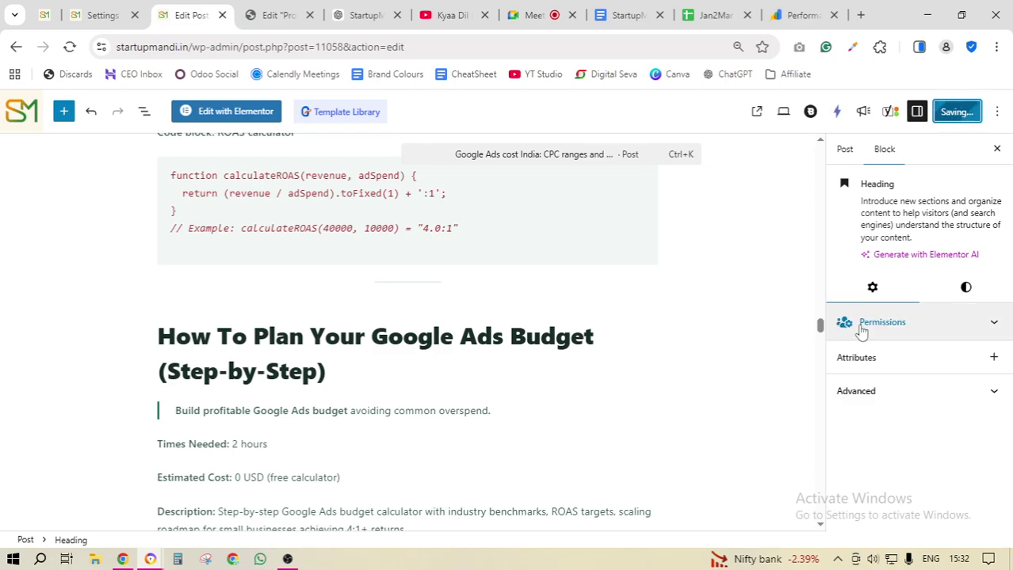
left_click(535, 8)
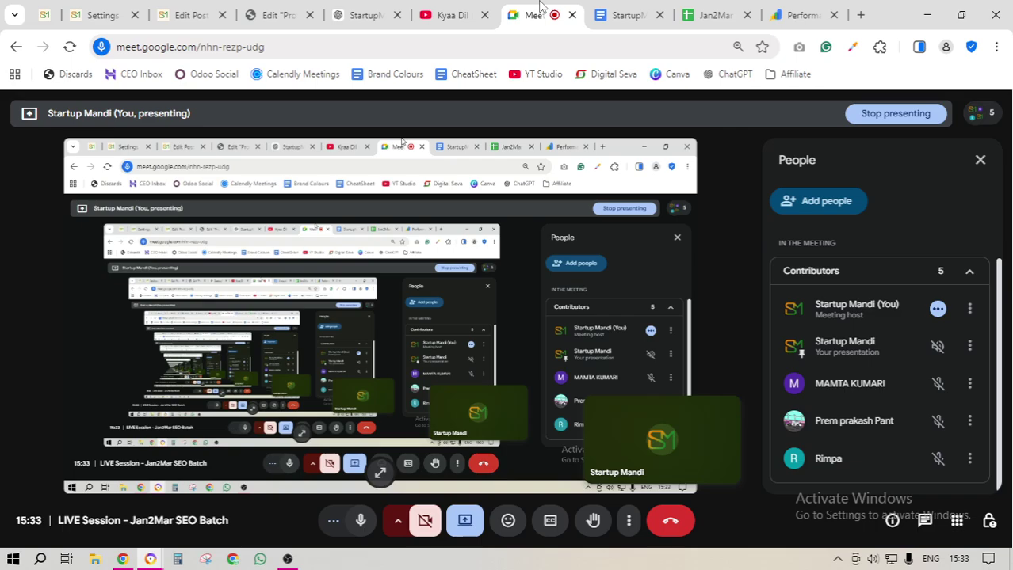
left_click(204, 8)
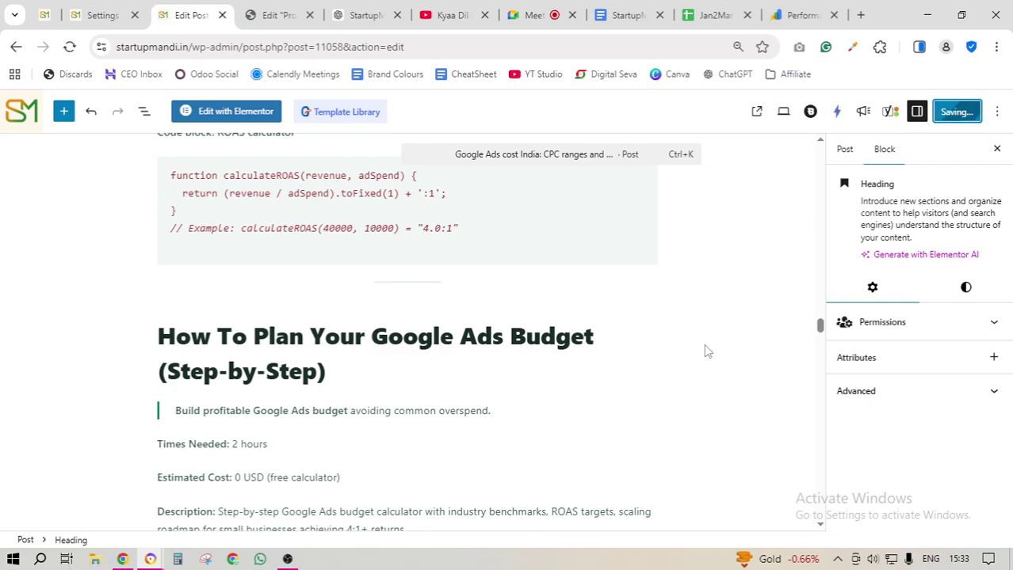
- Switch to the StartupMandi cheat sheet in Google Docs and review the goals and blog input of the "Published Blog Improvement" prompt
left_click(625, 15)
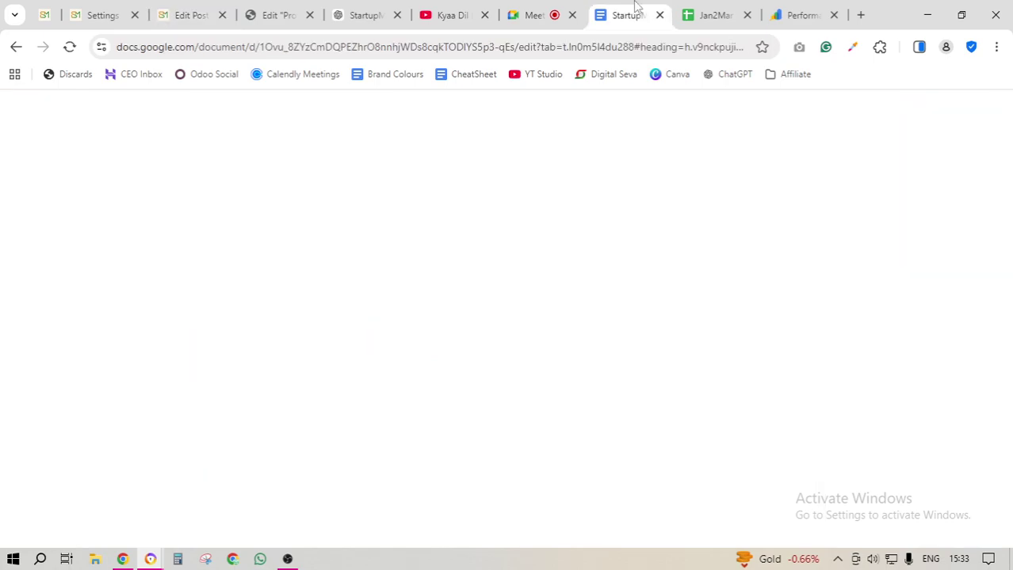
scroll(432, 370, "down", 1)
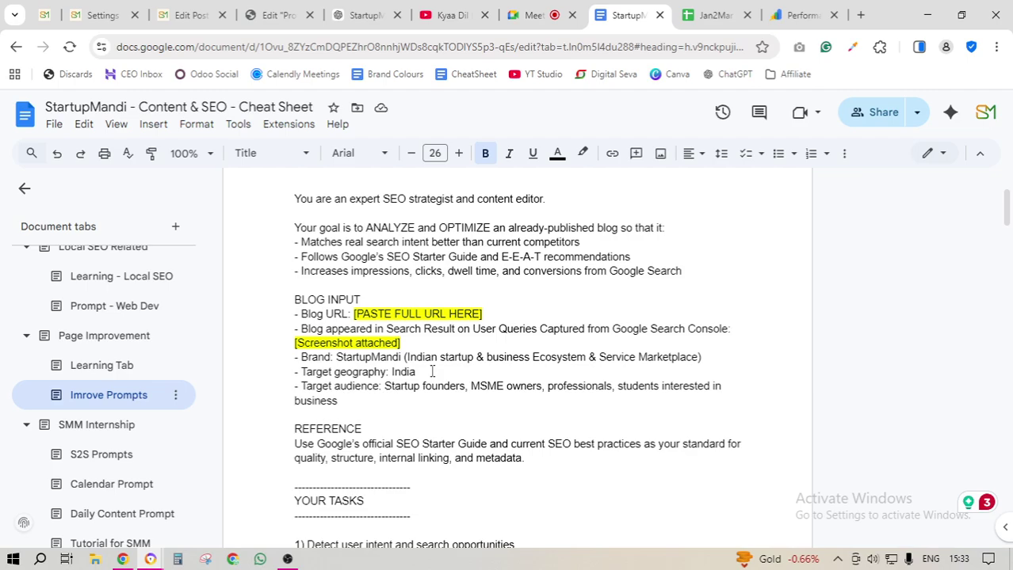
scroll(432, 371, "up", 2)
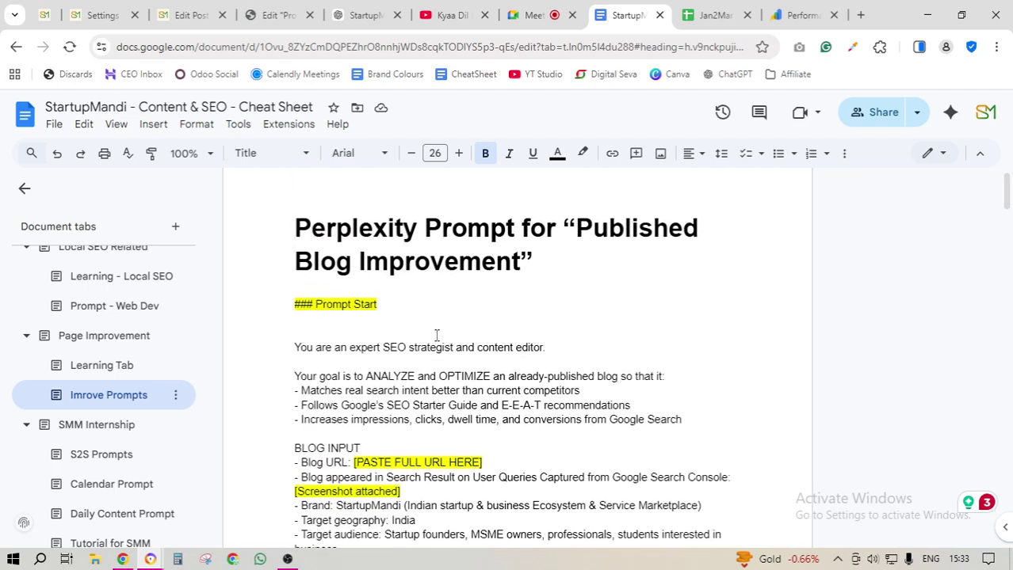
left_click_drag(354, 286, 451, 420)
scroll(457, 409, "down", 2)
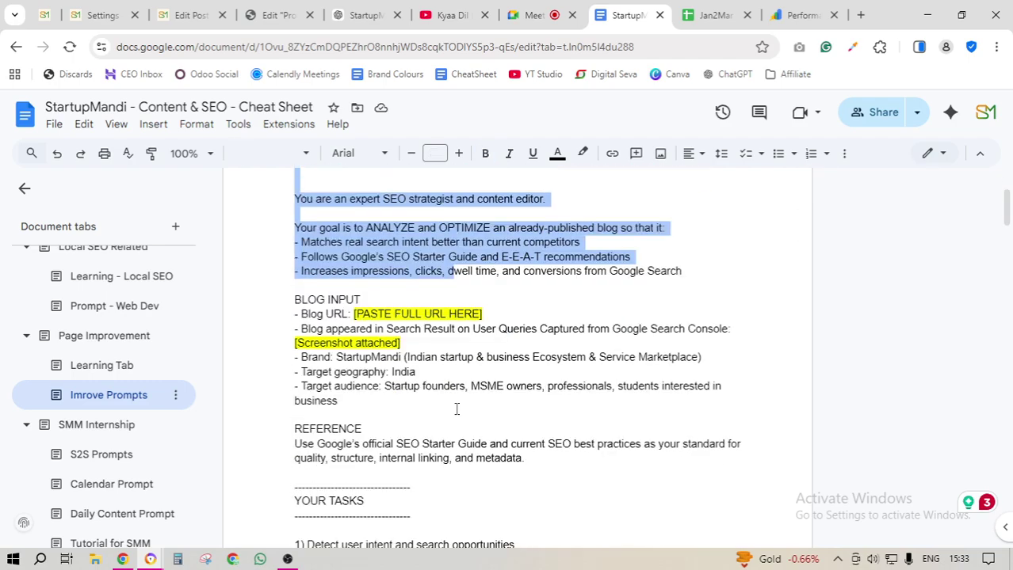
- Check the Google Meet call, revisit the improvement prompt's title in the cheat sheet, and check the WordPress post's save status
left_click(536, 17)
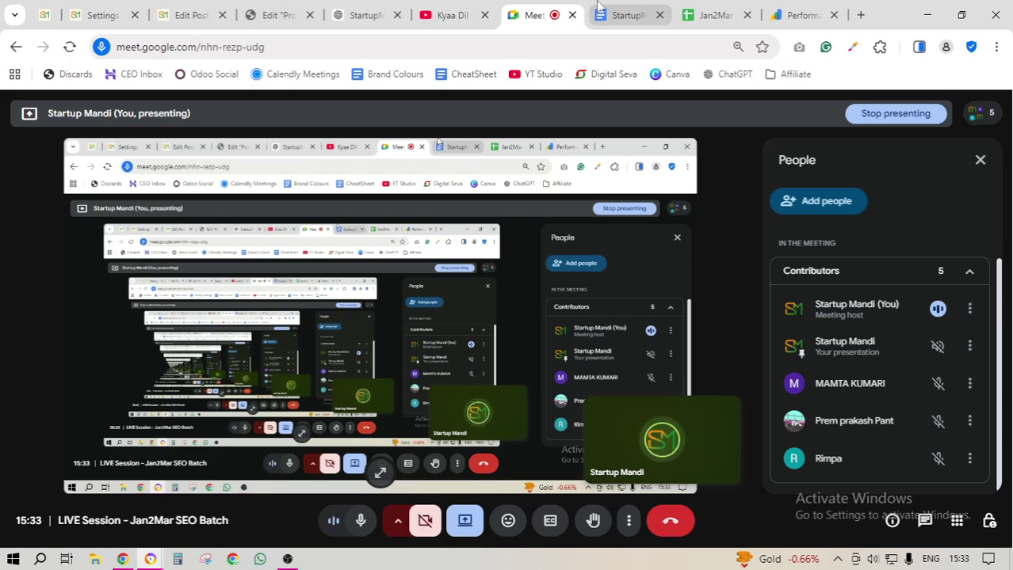
mouse_move(599, 8)
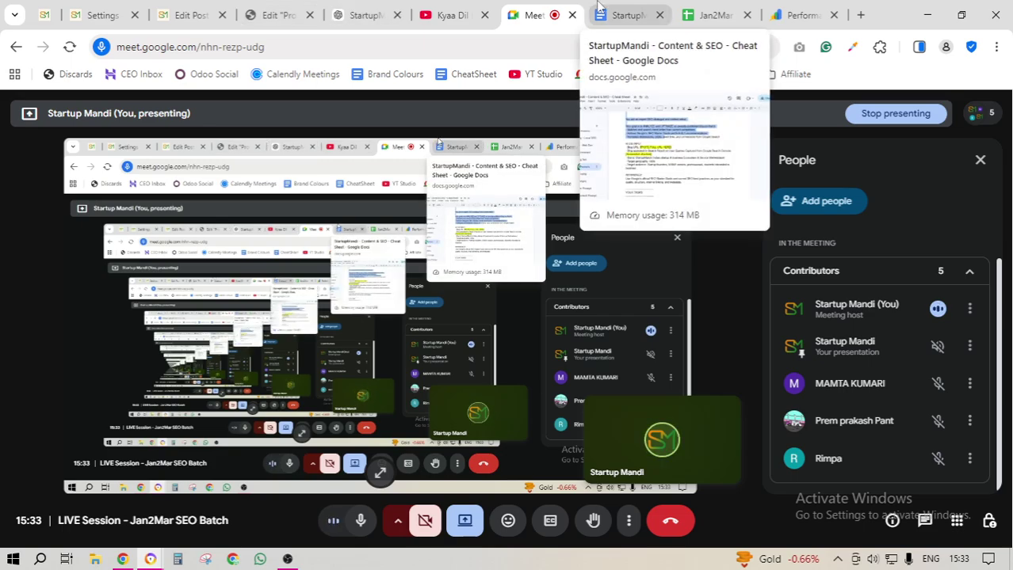
left_click(638, 17)
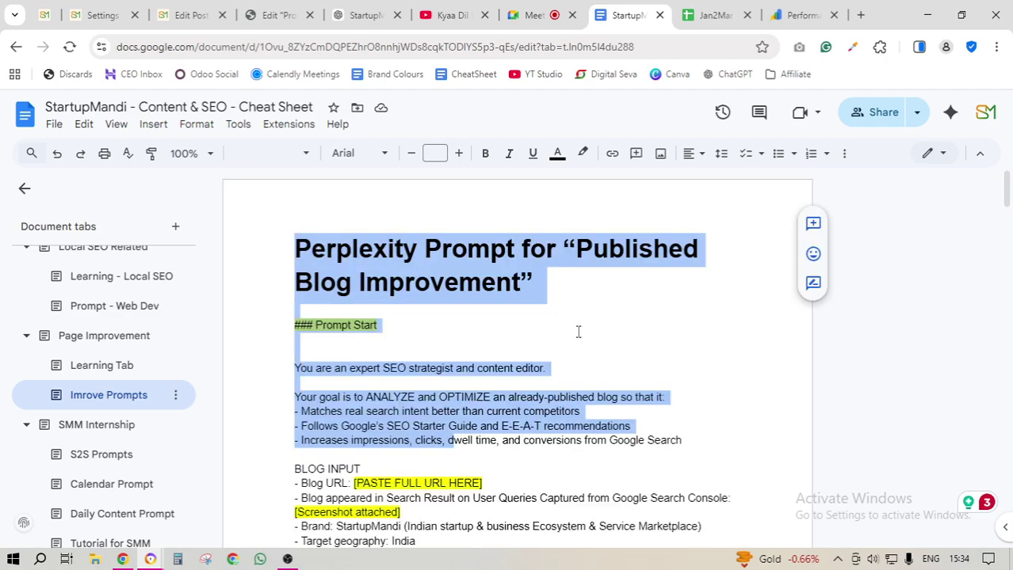
left_click(553, 285)
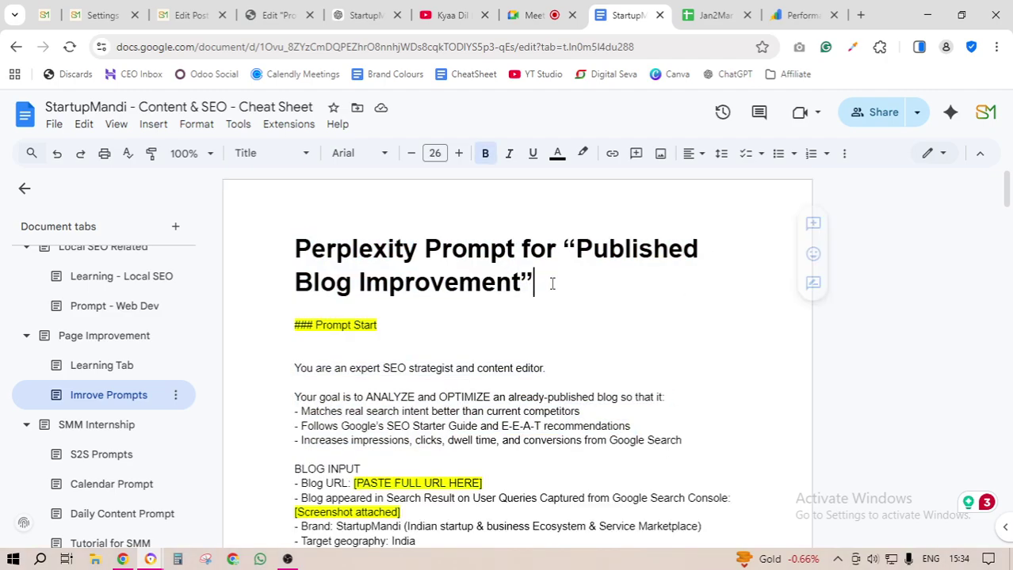
left_click(545, 8)
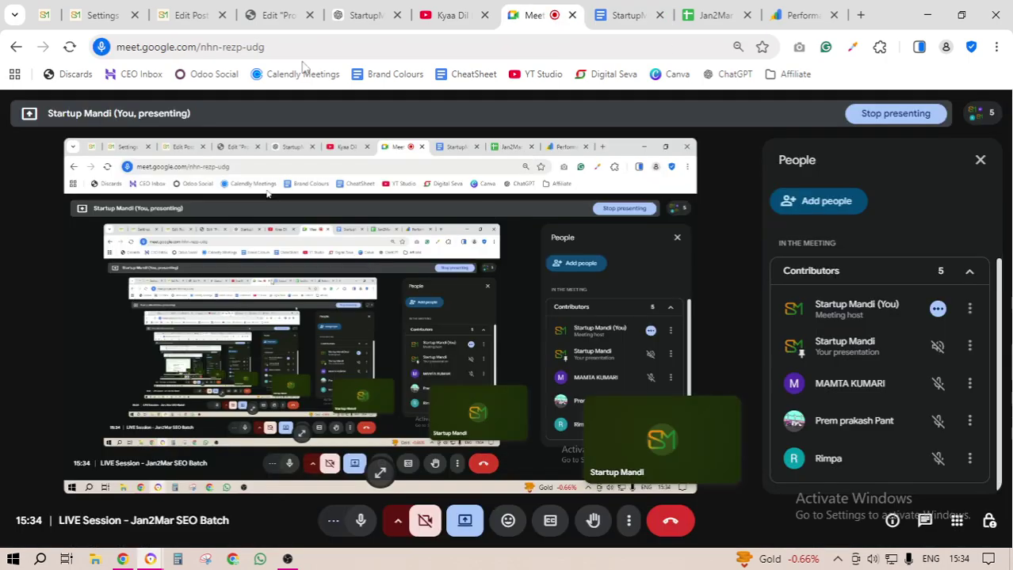
left_click(191, 15)
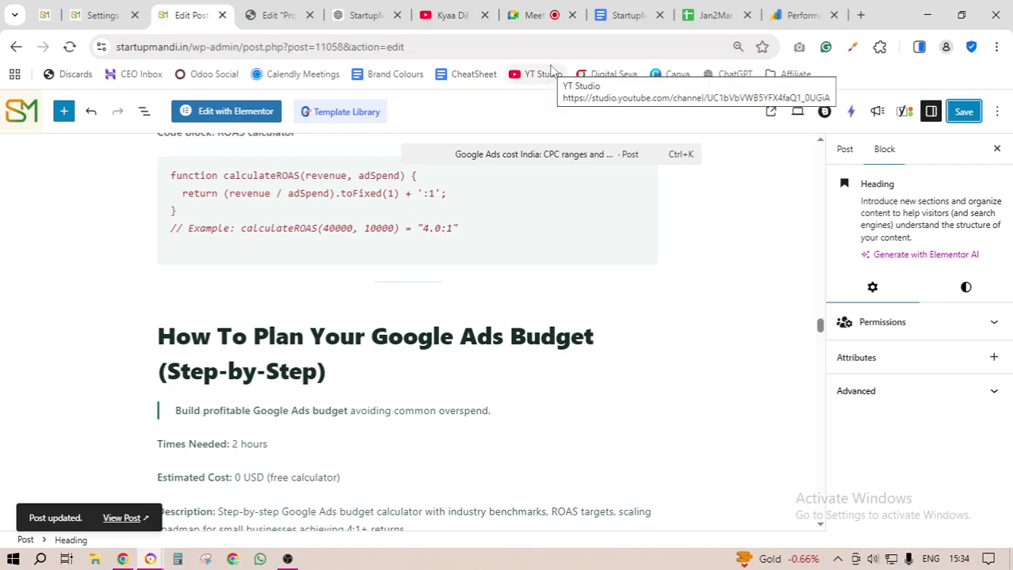
- Open the cheat sheet's "SEO Internship" section and go through the On-Page, Off-Page and Technical items of the SEO list
left_click(623, 15)
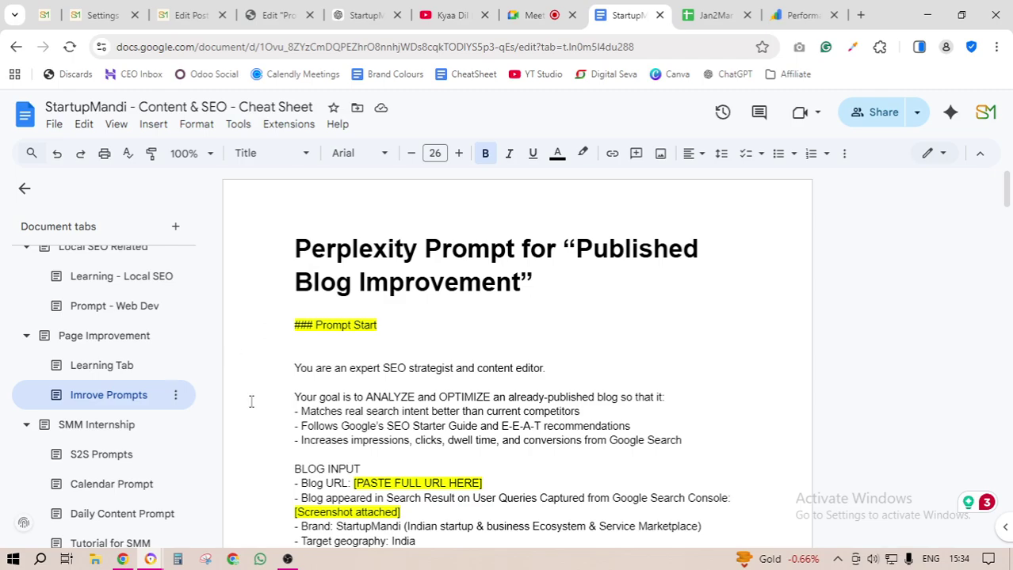
scroll(164, 386, "up", 5)
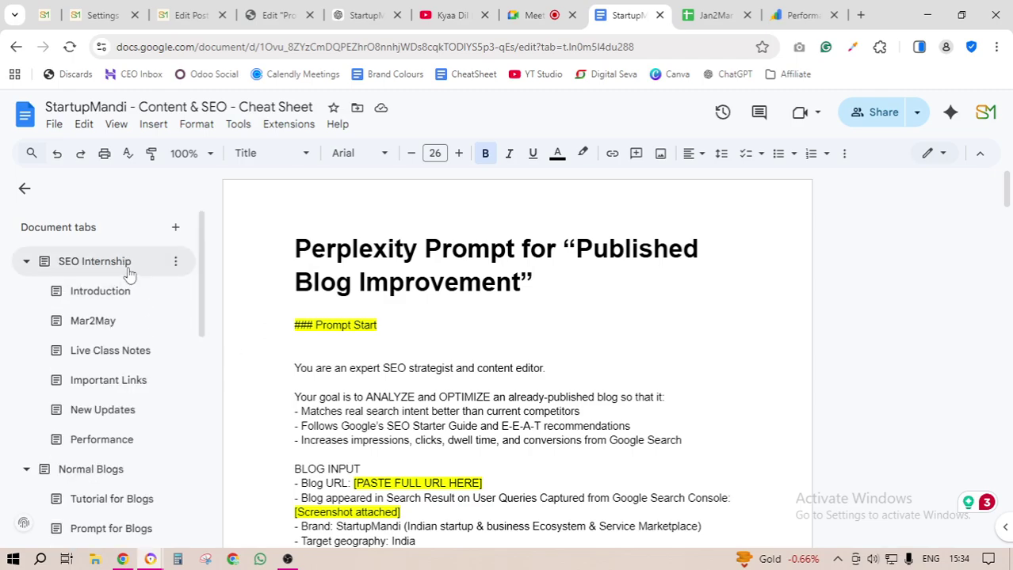
left_click(129, 274)
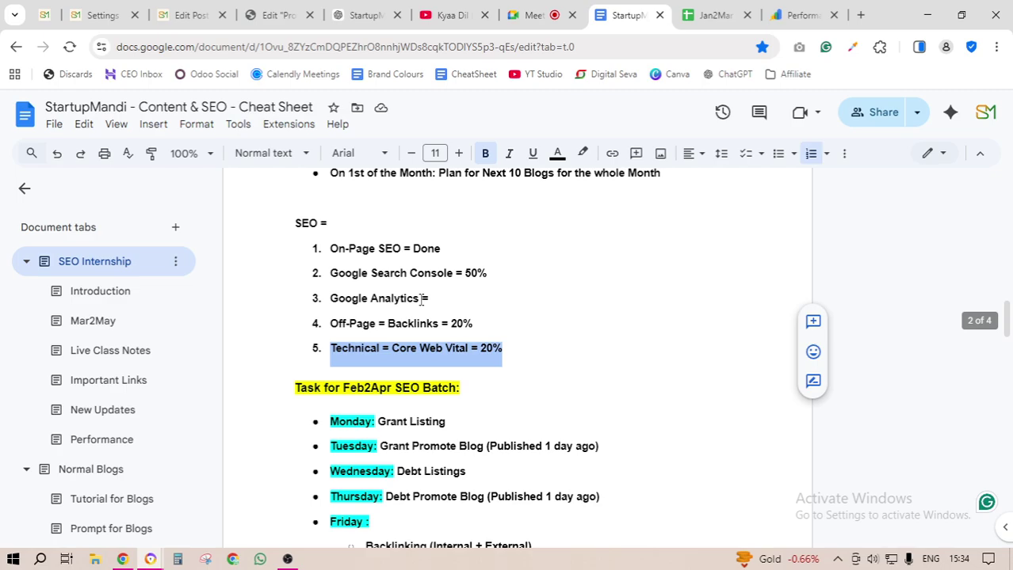
left_click_drag(330, 248, 441, 248)
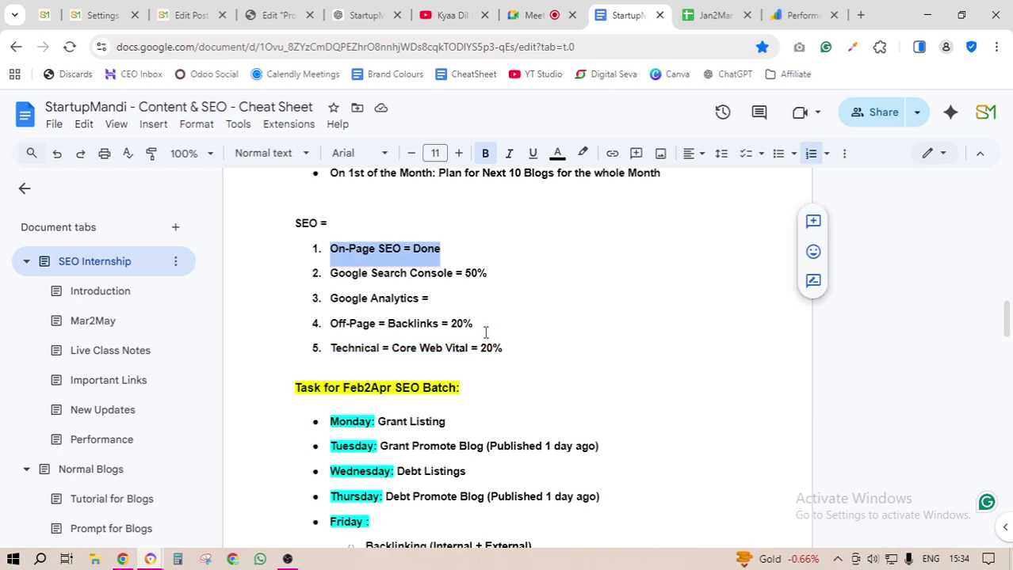
left_click(332, 323)
left_click_drag(332, 323, 376, 323)
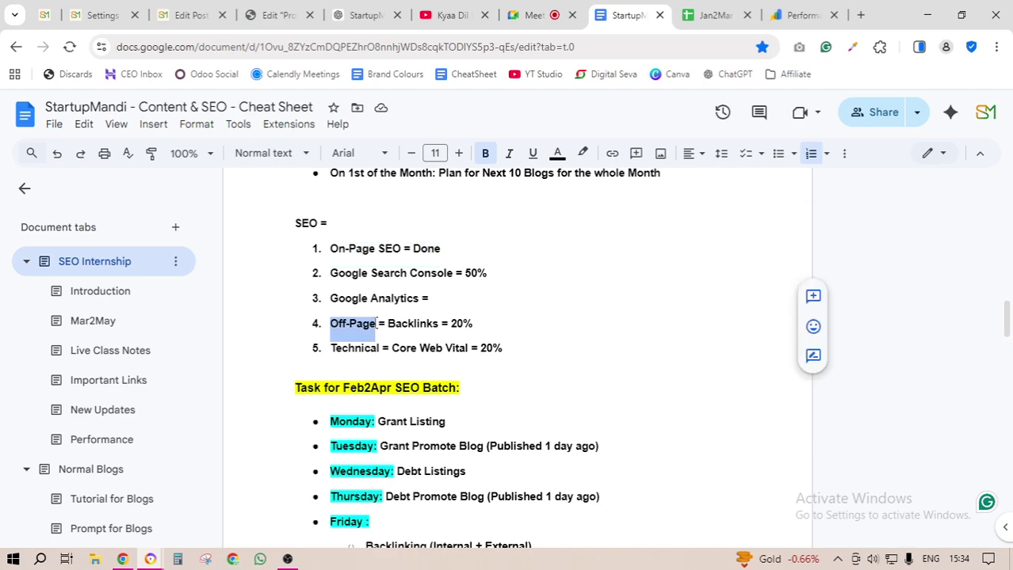
left_click_drag(332, 348, 378, 349)
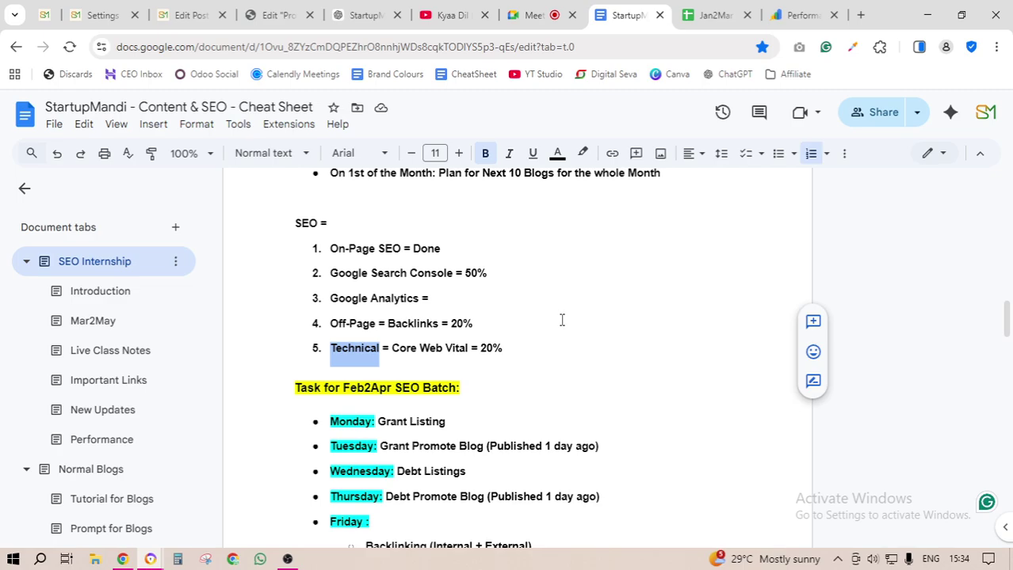
- Review the "Off-Page = Backlinks" and "Technical = Core Web Vital" entries, check the Google Meet call, and return to the cheat sheet
left_click(323, 223)
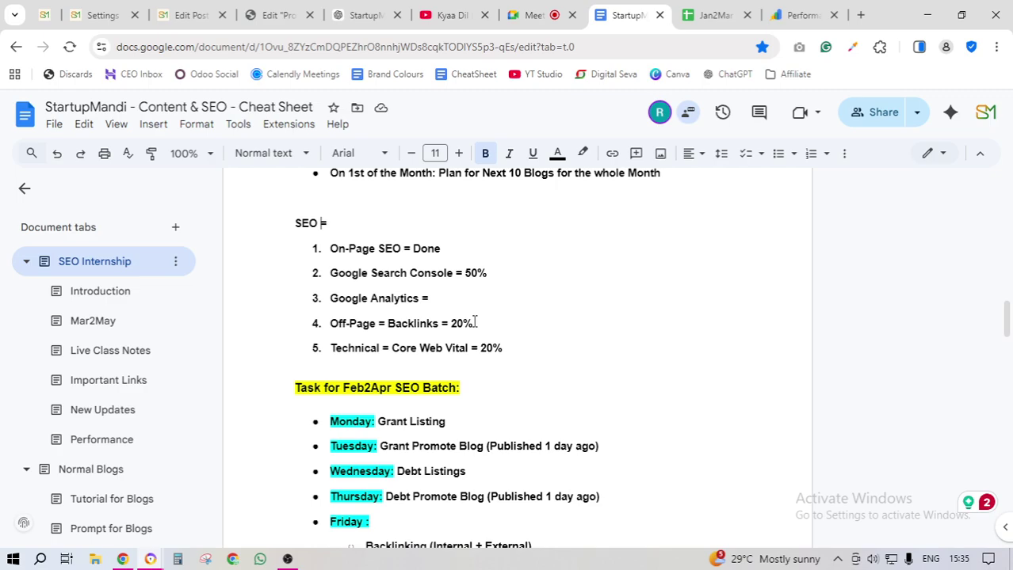
left_click_drag(474, 323, 329, 325)
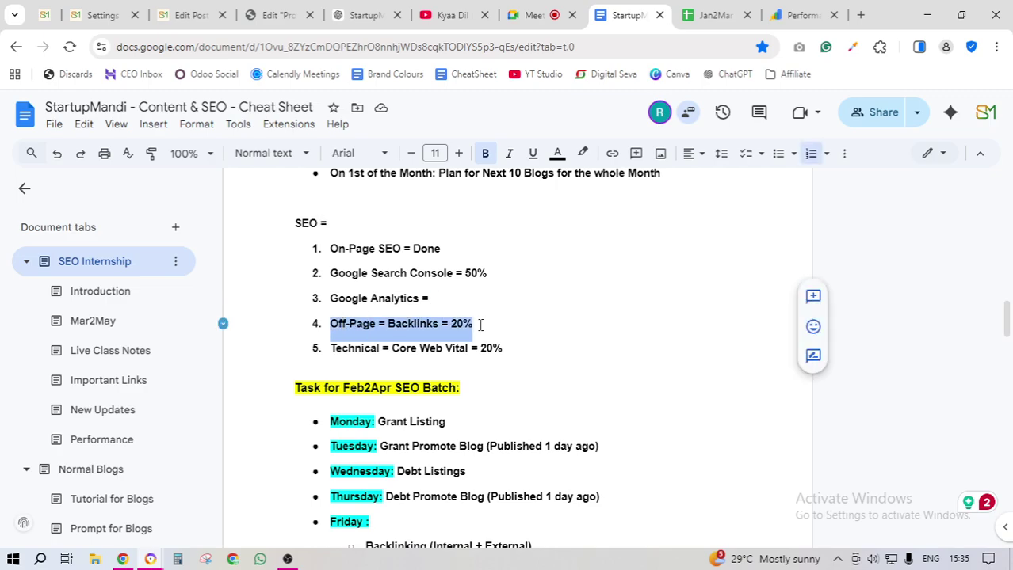
left_click_drag(504, 349, 331, 349)
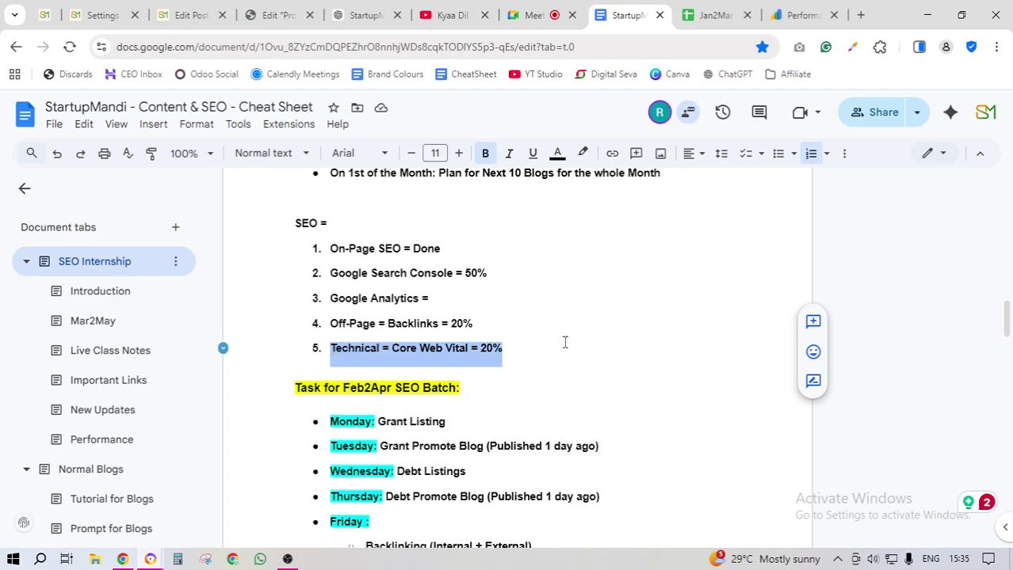
left_click(515, 349)
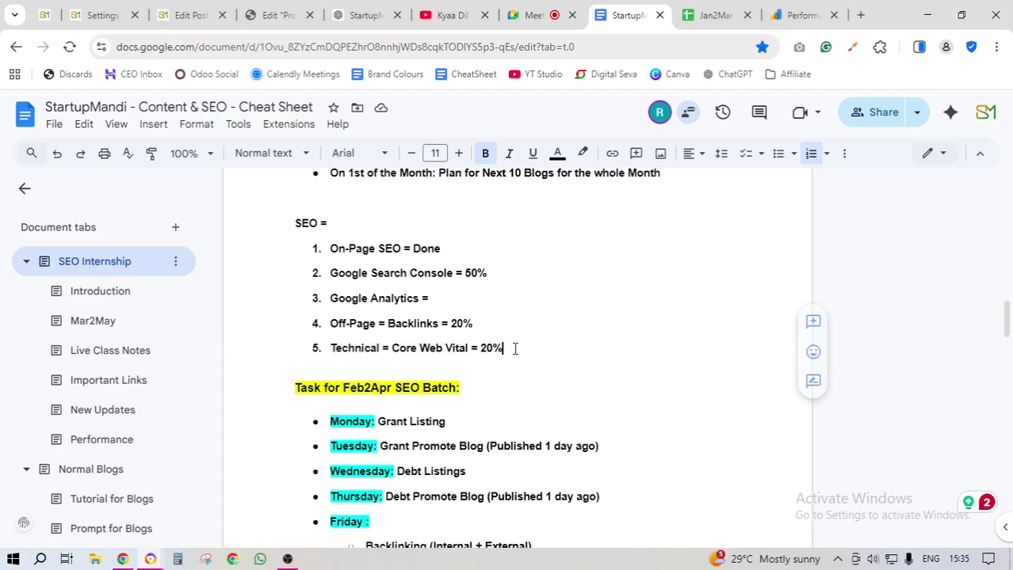
left_click_drag(328, 349, 429, 350)
left_click(524, 339)
triple_click(523, 351)
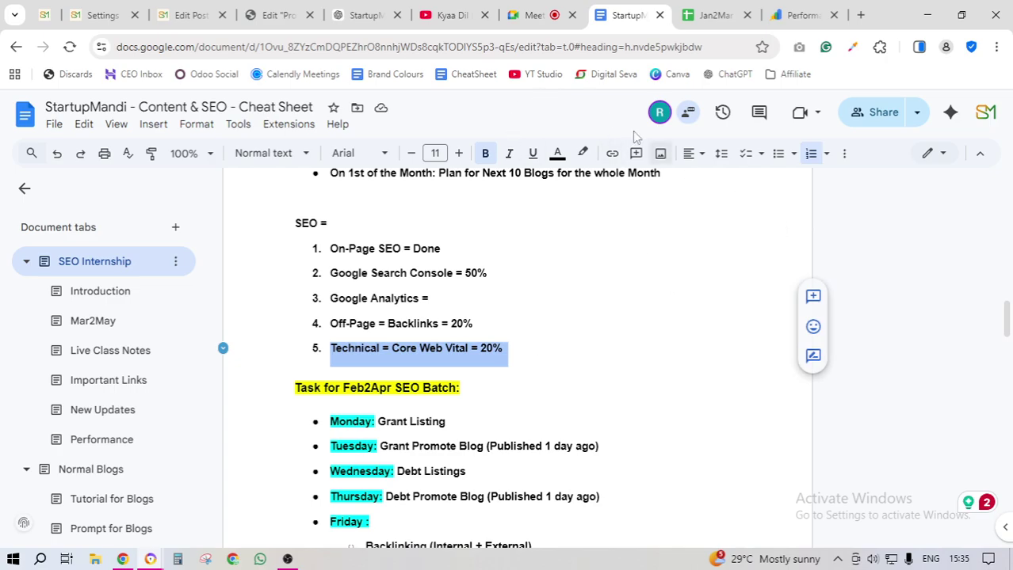
left_click(539, 11)
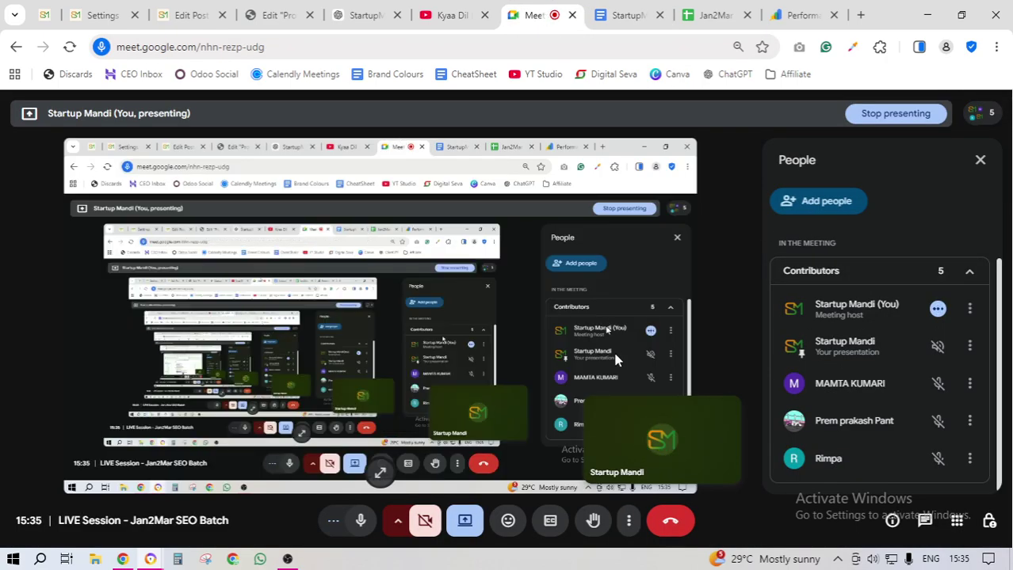
left_click(622, 14)
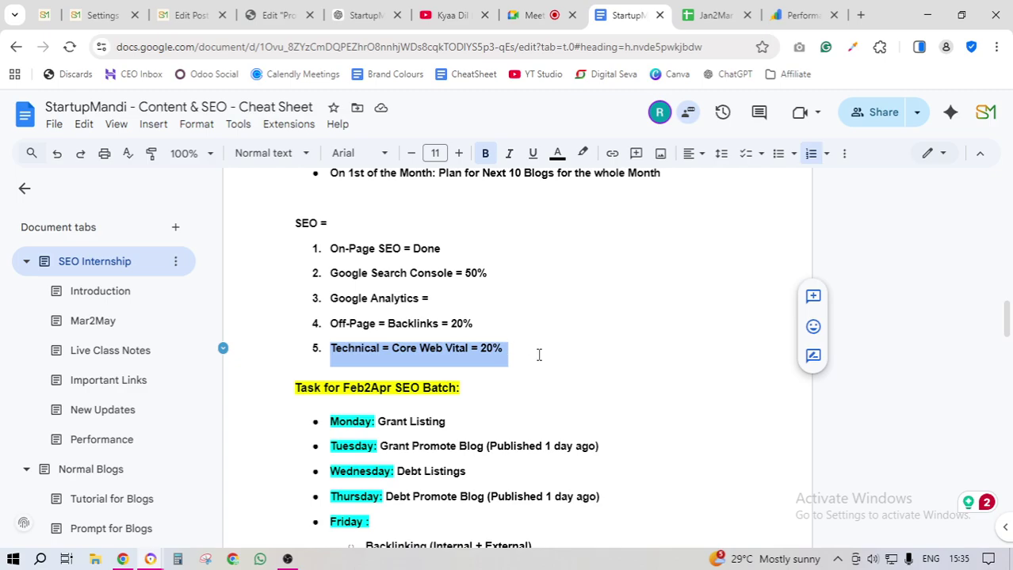
- Delete the Monday to Thursday entries from the "Task for Jan2Mar SEO Batch" list
left_click(545, 343)
scroll(502, 321, "up", 5)
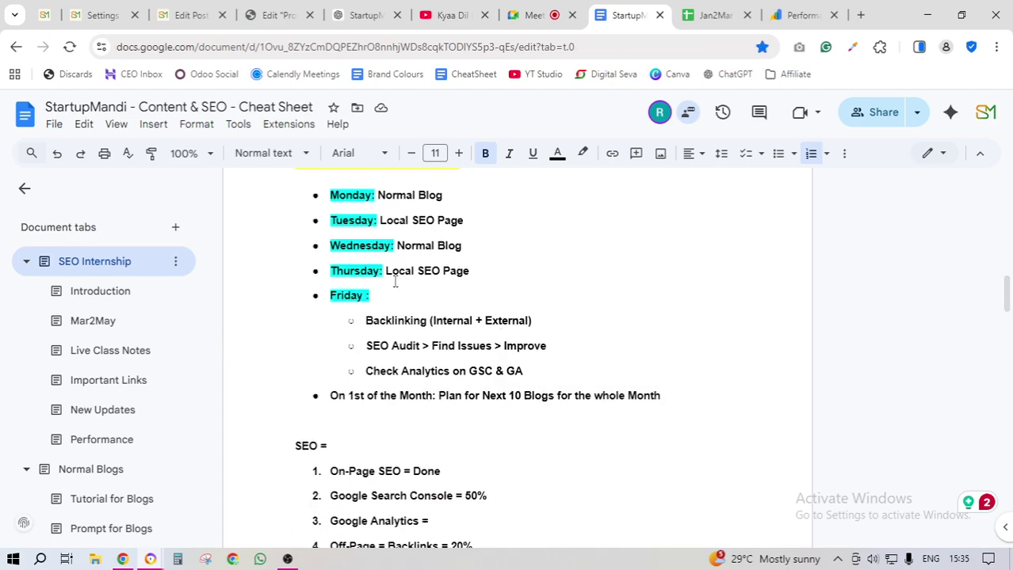
left_click_drag(344, 310, 421, 311)
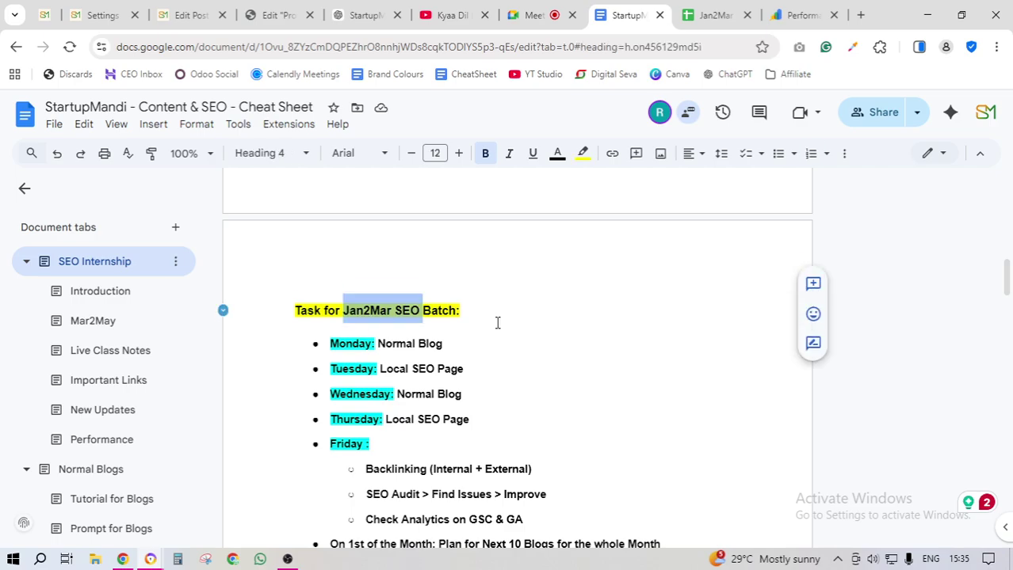
scroll(491, 323, "down", 2)
scroll(413, 363, "up", 1)
left_click_drag(472, 346, 325, 275)
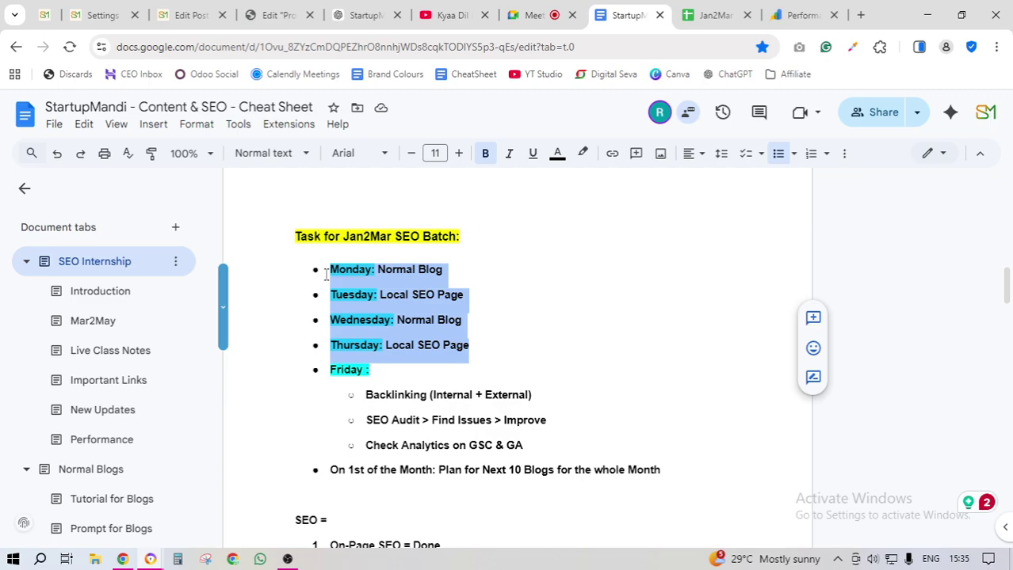
key("BackSpace")
- Replace the remaining Friday and "On 1st of the Month" items of the Jan2Mar list with the bullet "Task till Internship End:"
left_click(648, 396)
left_click_drag(643, 394, 333, 270)
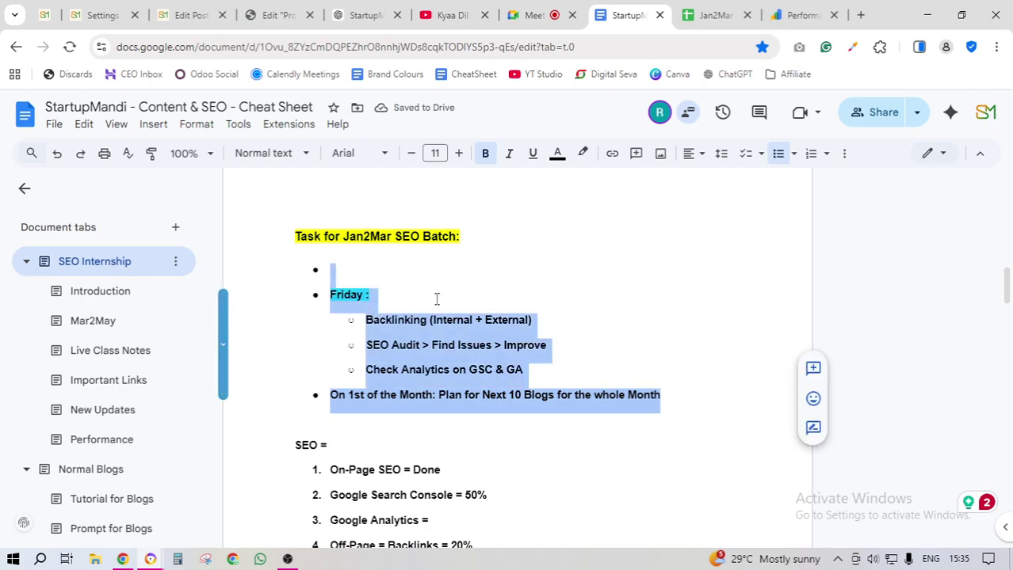
type("Task ")
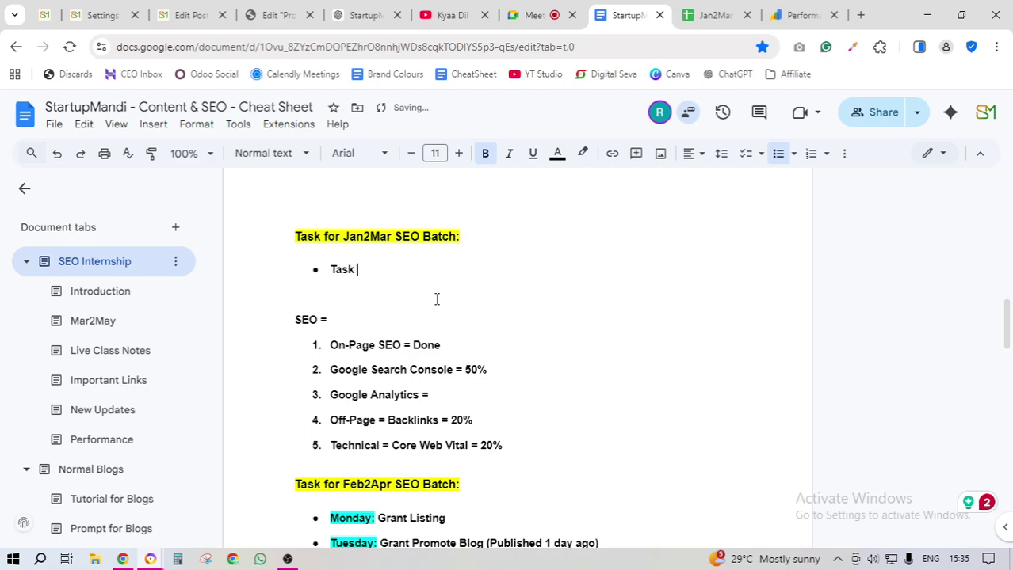
type("for")
key("BackSpace")
key("BackSpace")
key("BackSpace")
key("BackSpace")
type("till Internship ")
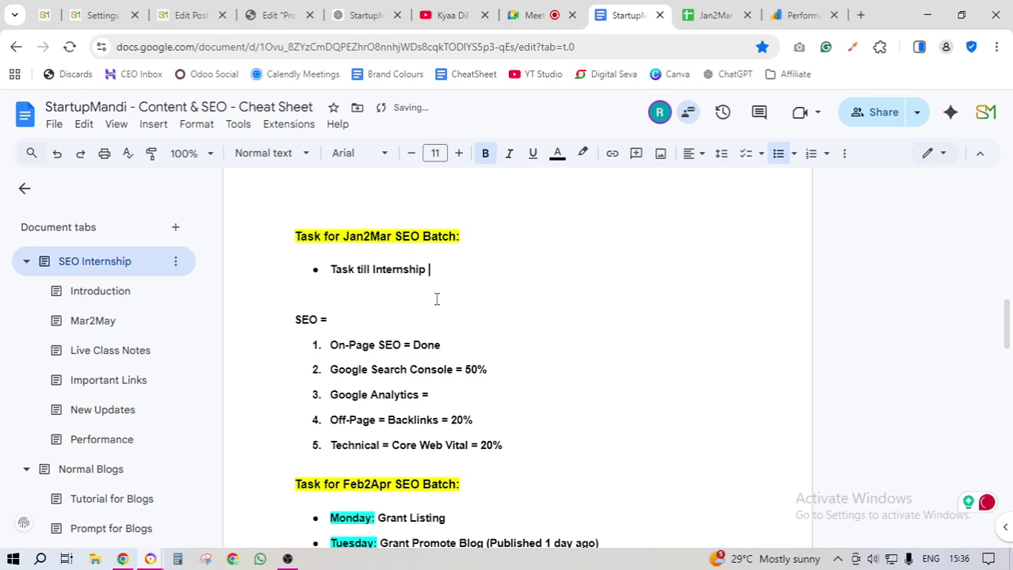
type("End:")
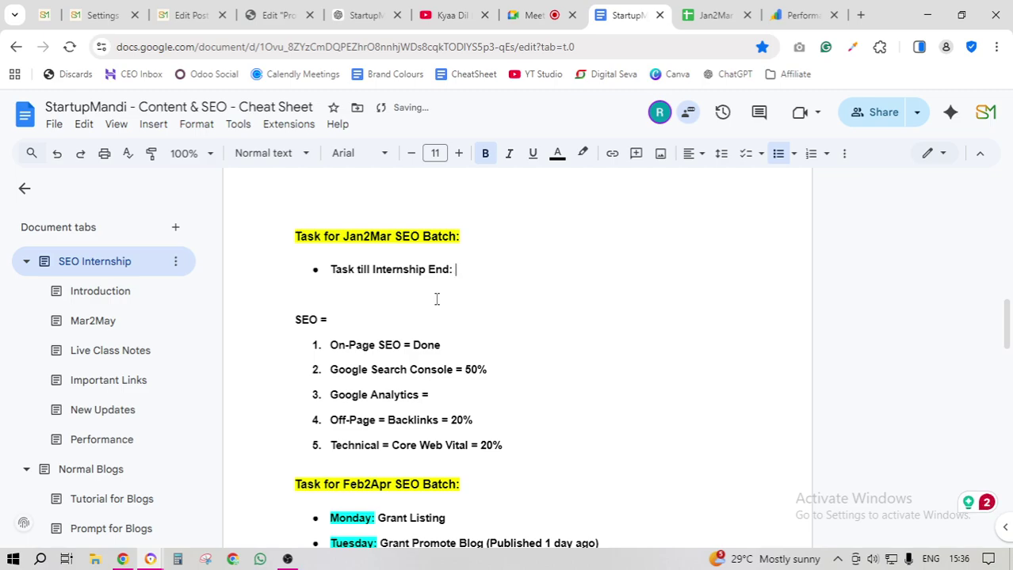
- Add the sub-bullet "Improve your Previous Blogs = 10 Blogs" under "Task till Internship End:"
key("Return")
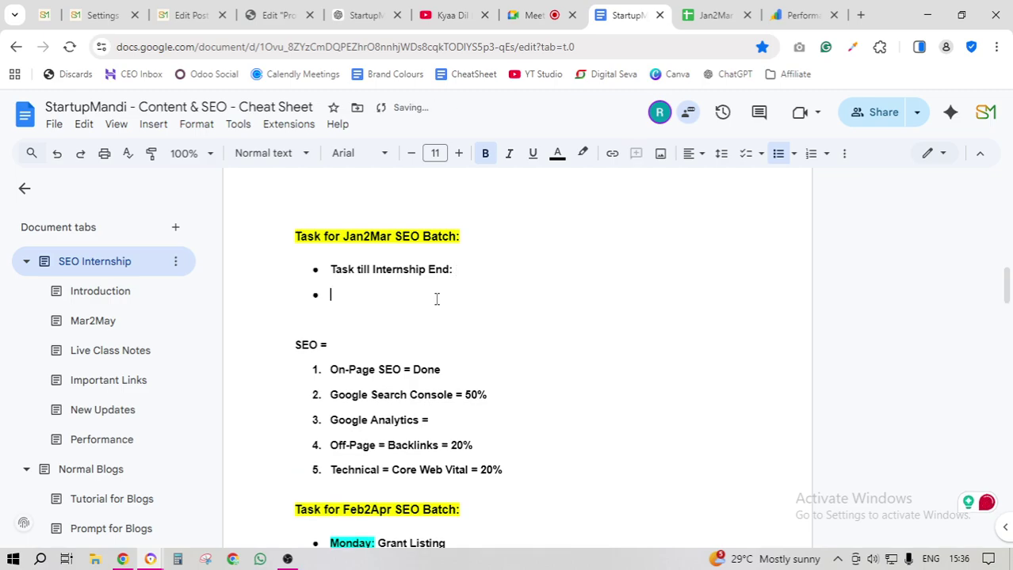
key("Tab")
type("Improve yo")
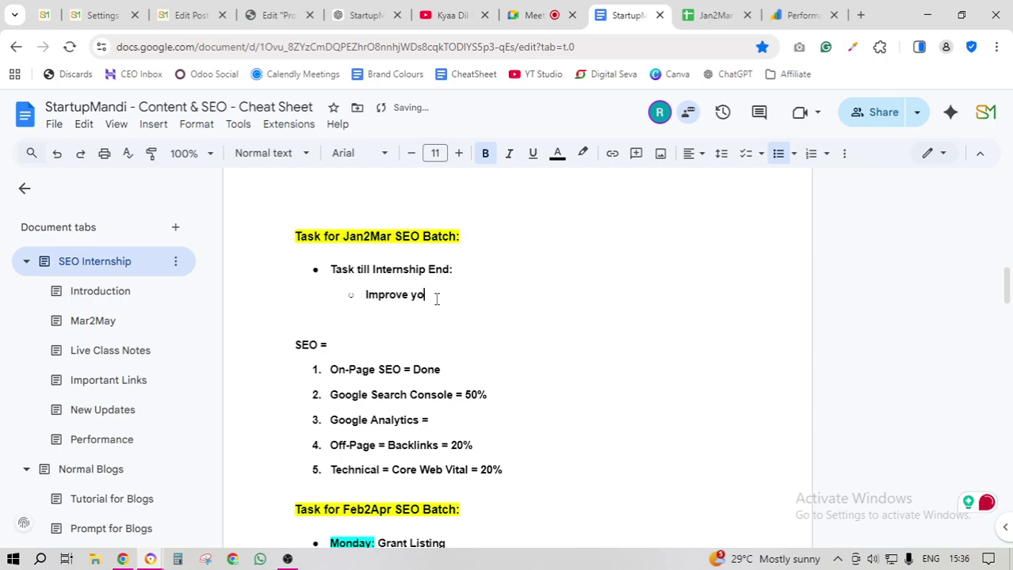
type("ur Previous Blogs")
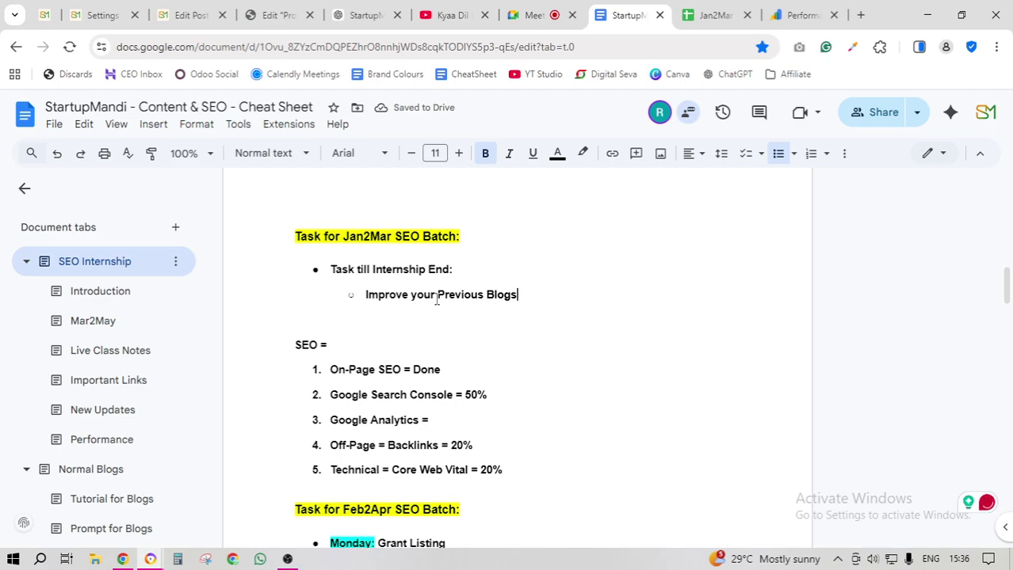
scroll(106, 418, "down", 4)
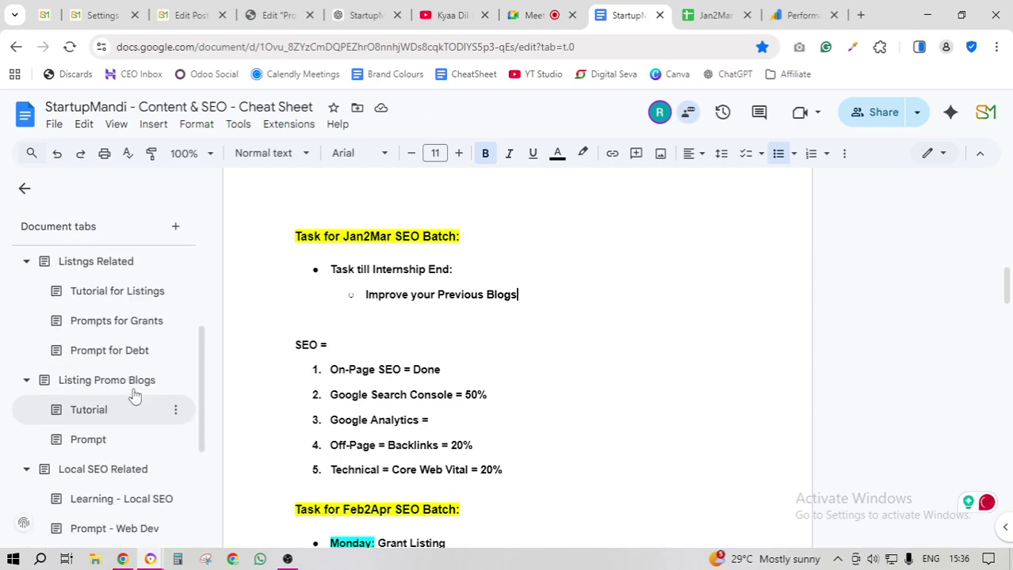
scroll(91, 396, "down", 3)
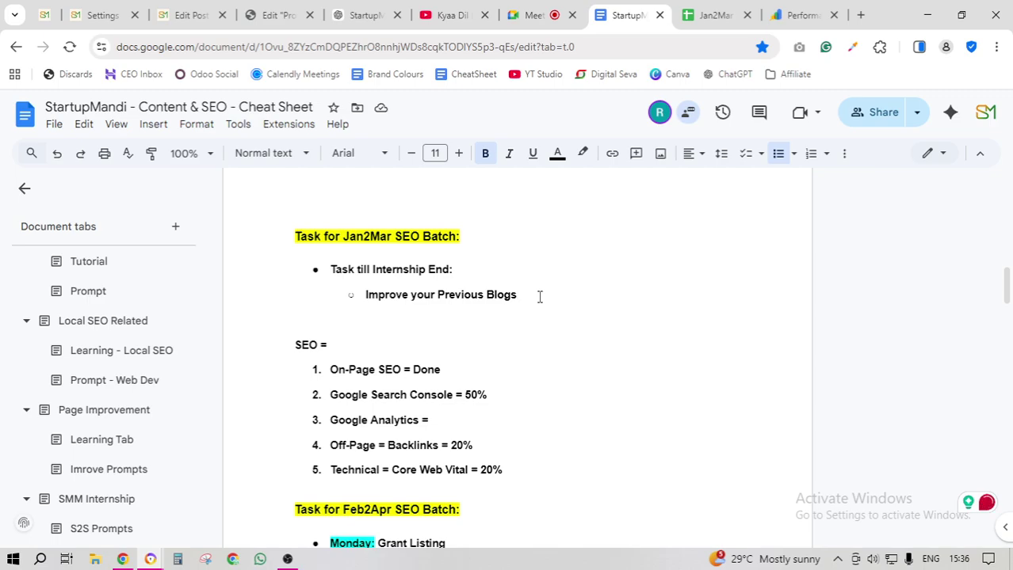
type("= 10 Blogs")
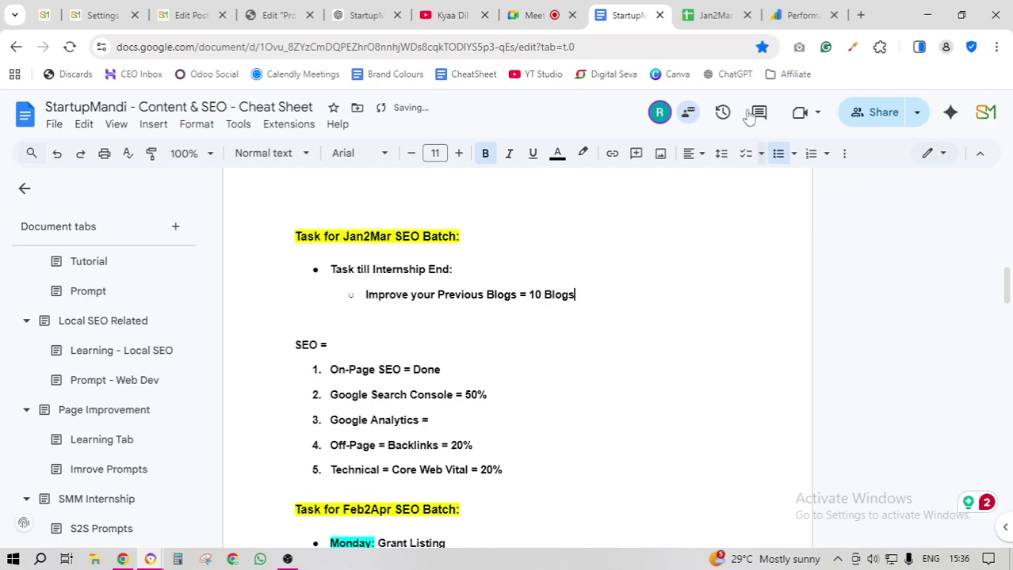
- Switch to the Jan2Mar Batch SEO Performance sheet and enter "Yes" as Improvement Done for the Google Ads Cost in India blog (H11)
left_click(705, 14)
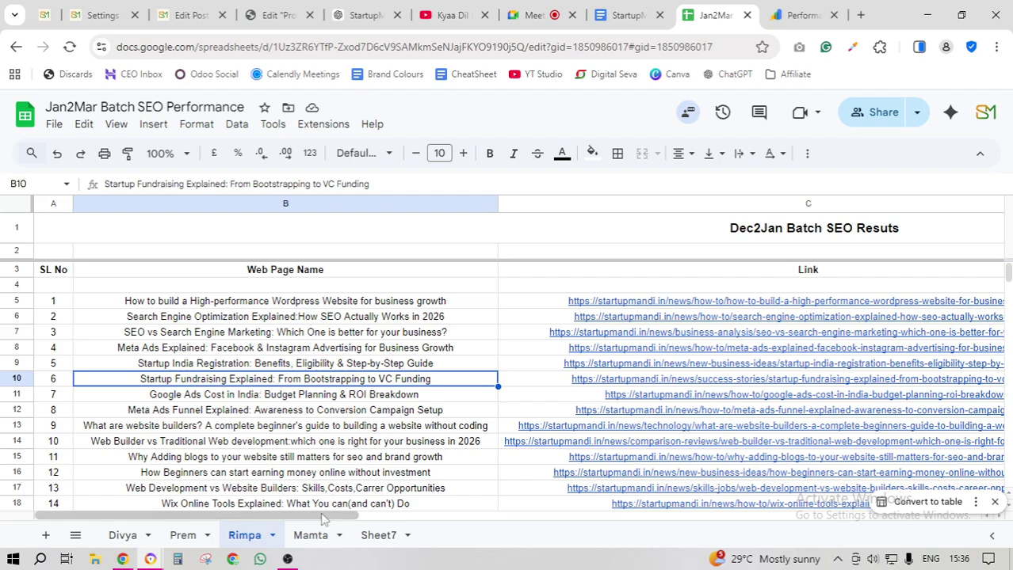
left_click_drag(318, 517, 327, 517)
scroll(327, 507, "right", 5)
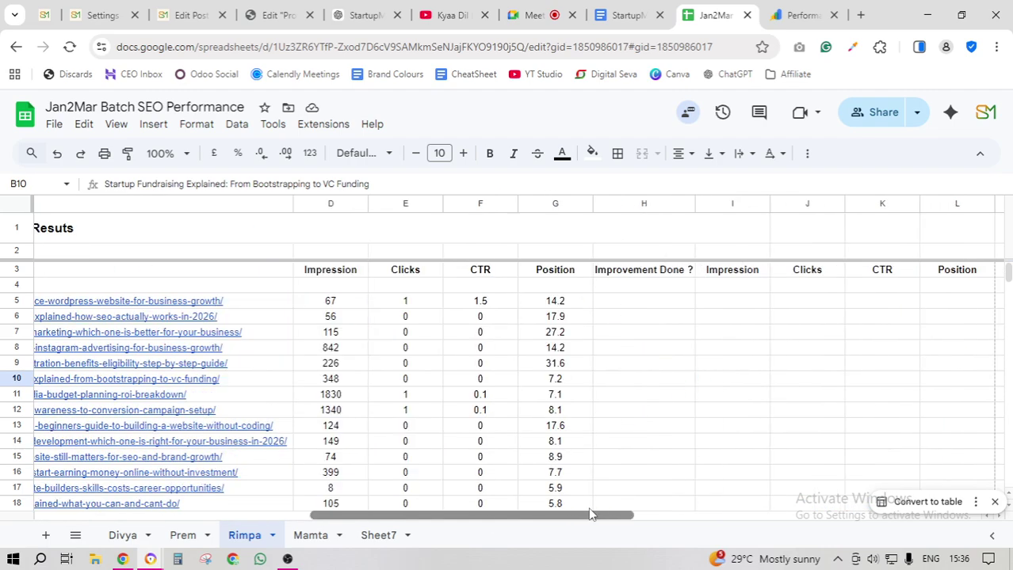
left_click(338, 398)
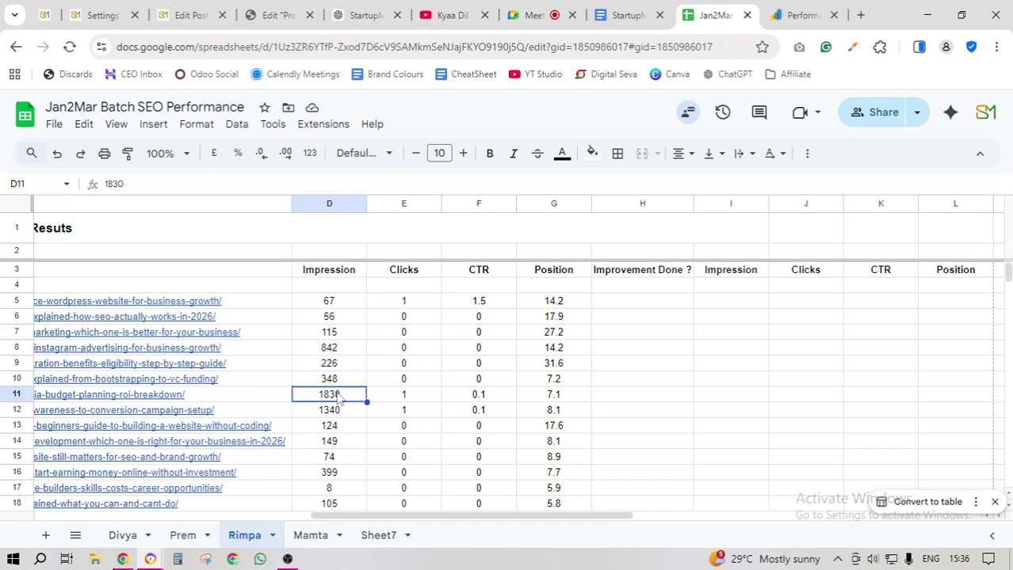
left_click(566, 398)
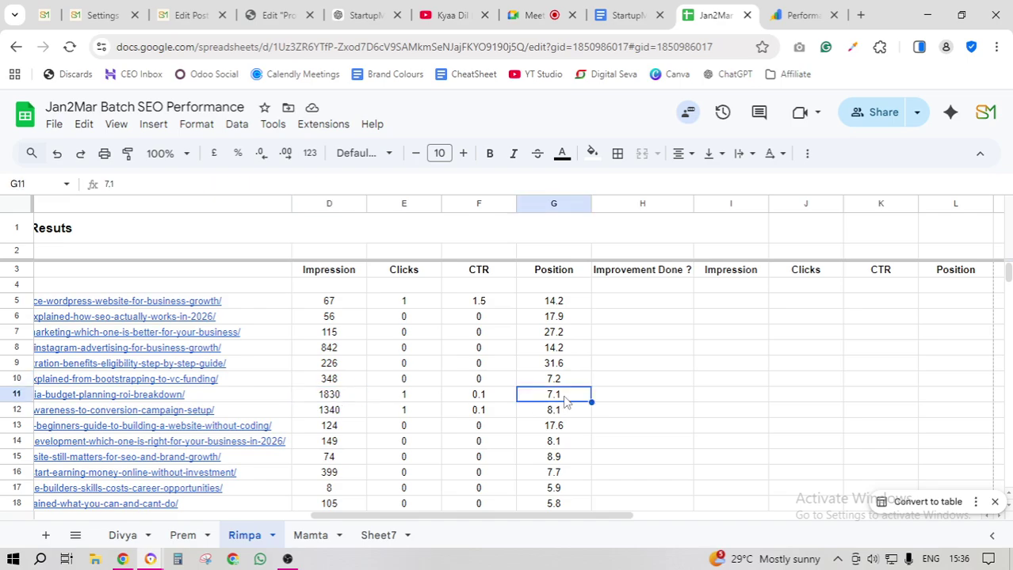
left_click(657, 400)
type("Yes")
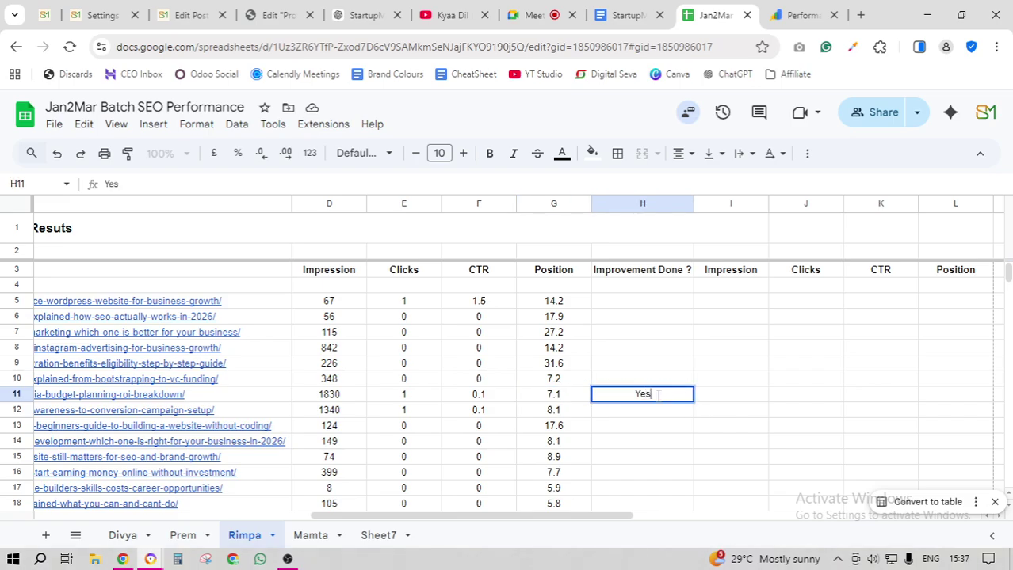
- Fill in the post-improvement figures for the Google Ads Cost in India blog in row 11: Impression 6000, Clicks 10 and CTR 6%
left_click(743, 397)
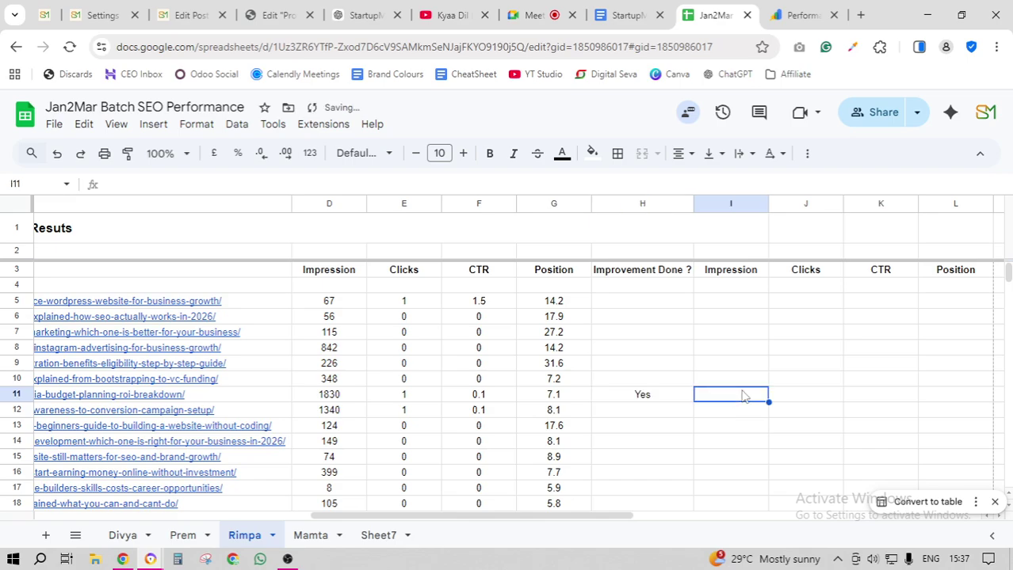
type("6000")
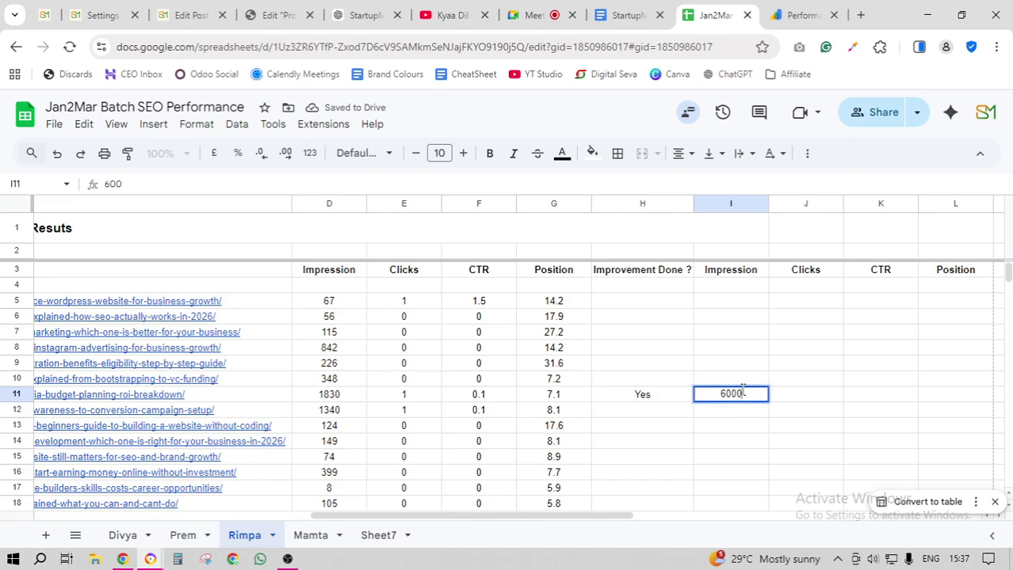
key("Tab")
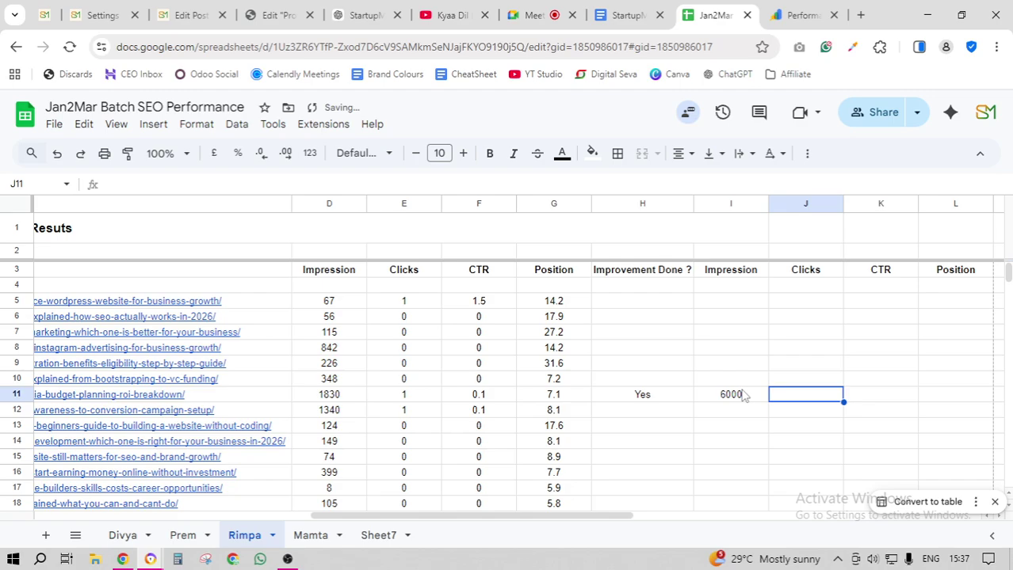
type("10")
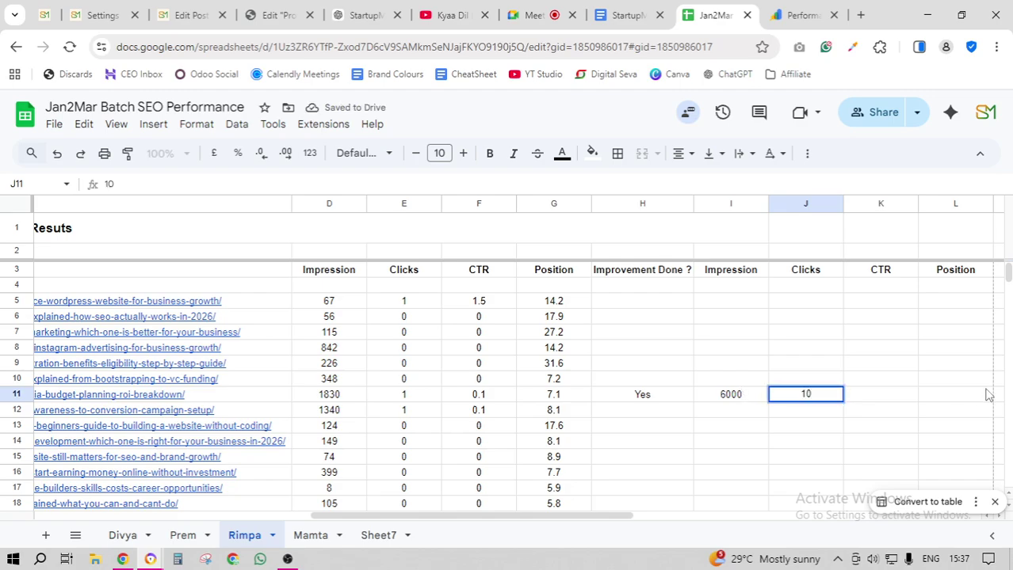
left_click(878, 402)
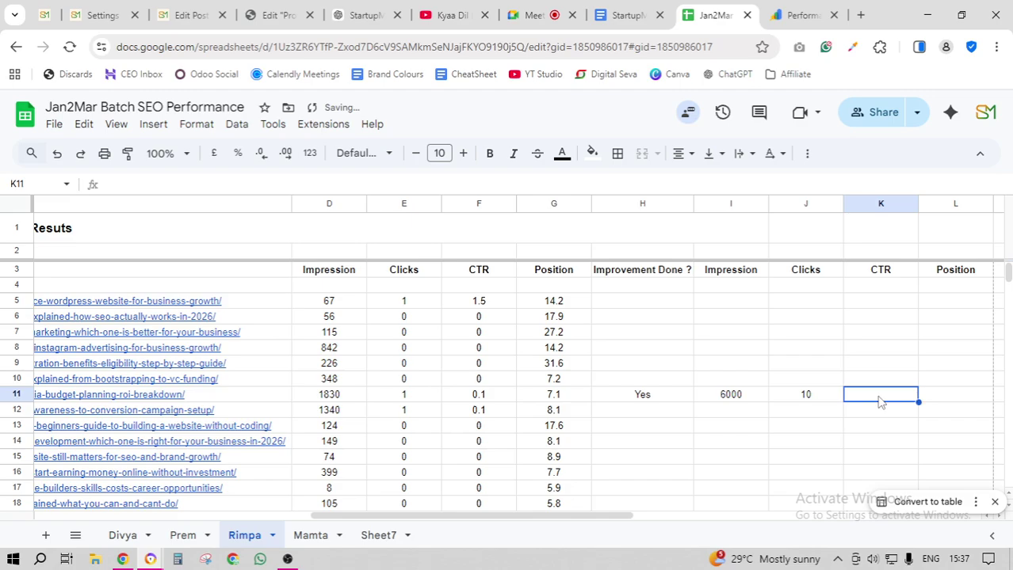
type("6%")
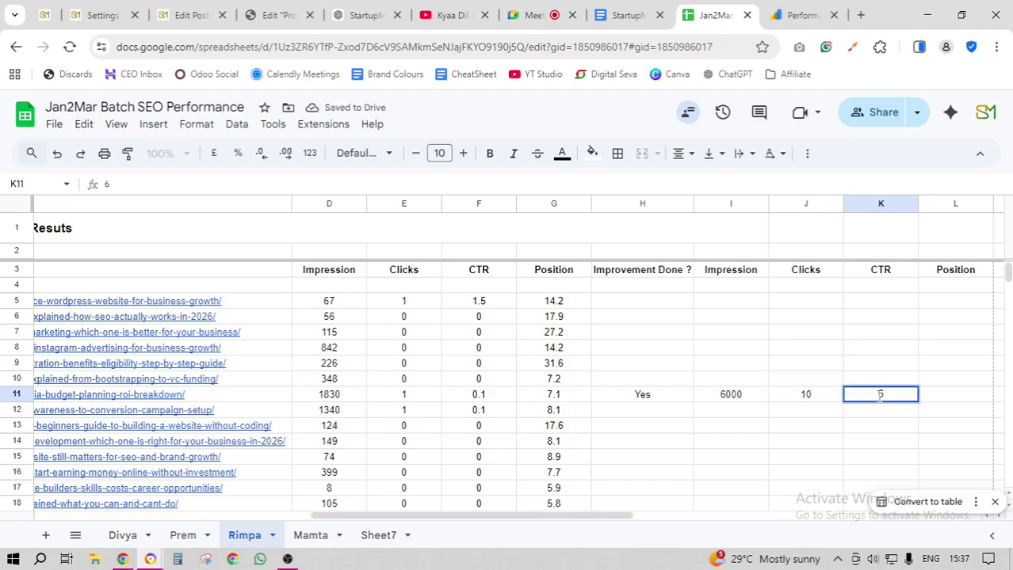
left_click(814, 419)
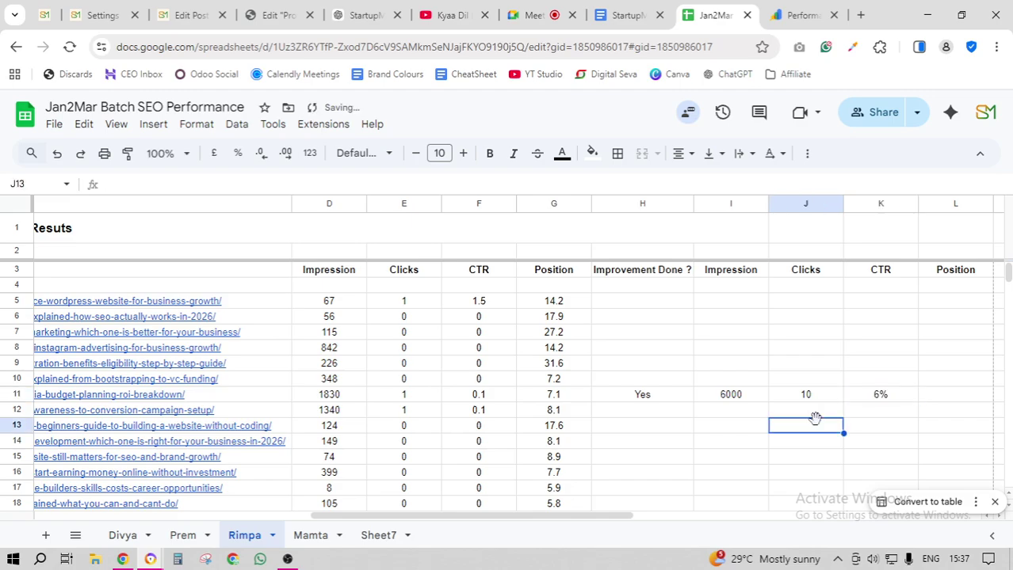
- Check the Google Meet call and the WordPress post editor, and return to the cheat sheet in Google Docs
left_click(558, 12)
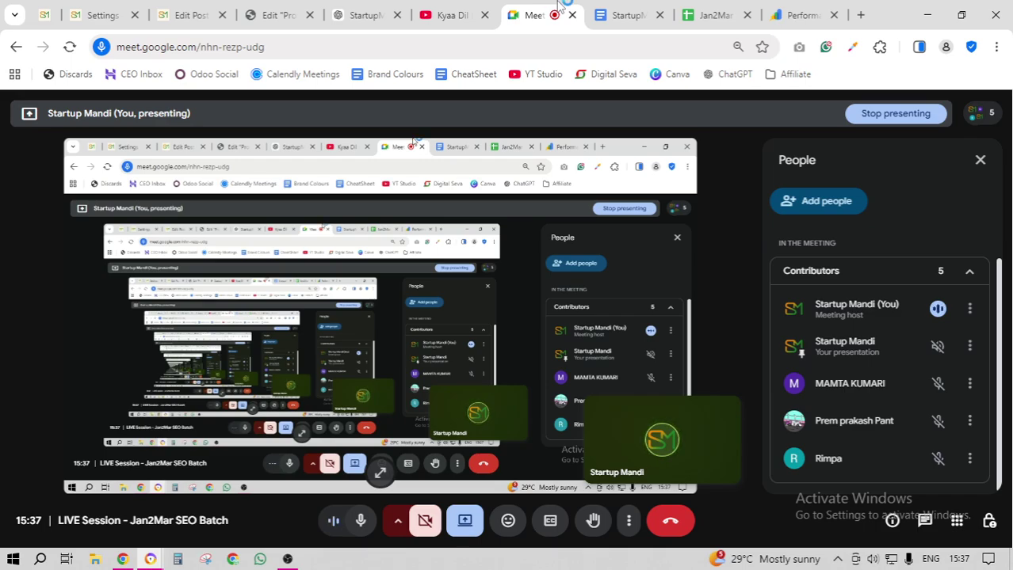
left_click(198, 15)
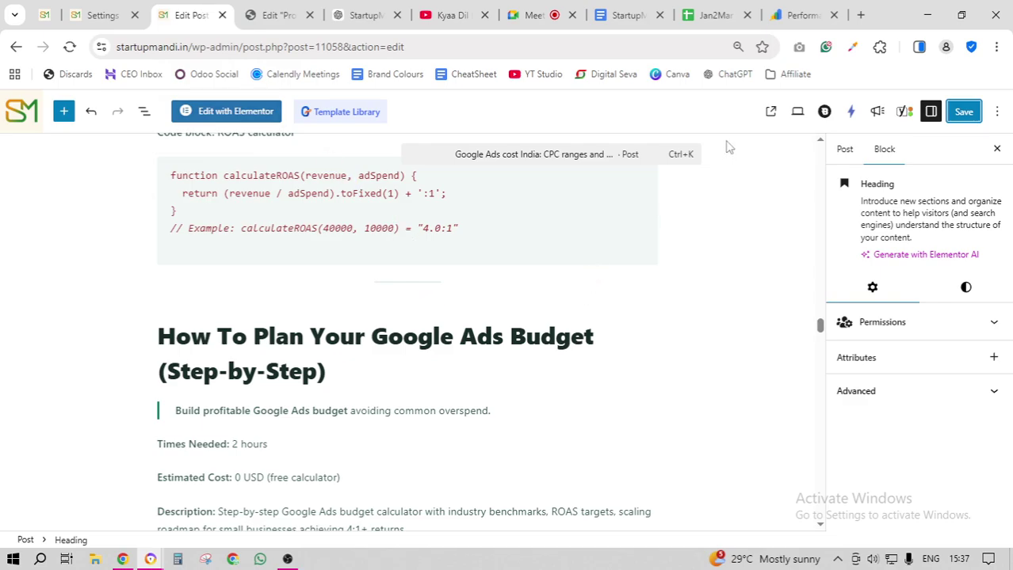
left_click(628, 15)
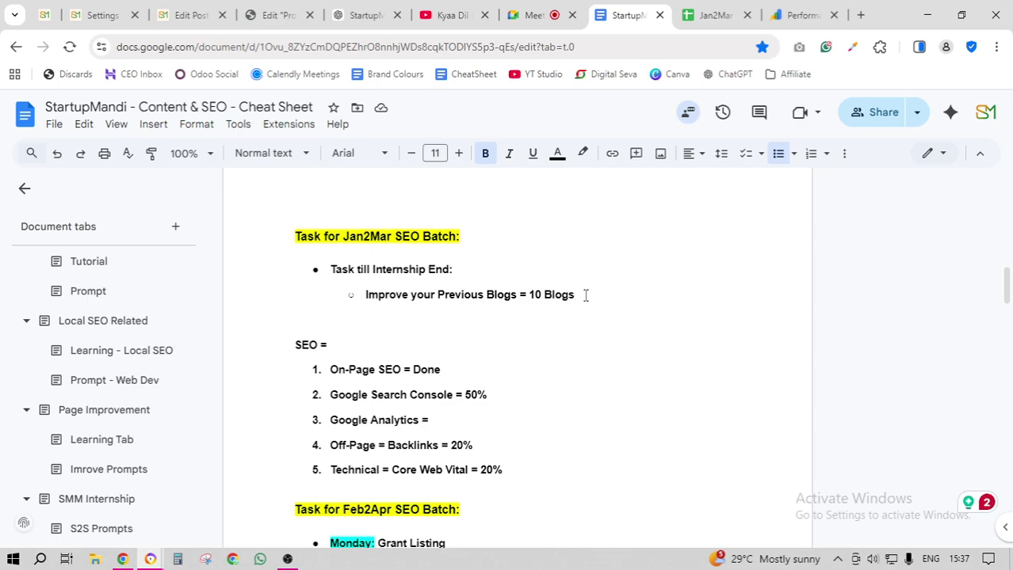
- Add the sub-bullet "SEO Audit of 2 Local SEO = Correction of all the errors" below the previous-blogs improvement task
key("Return")
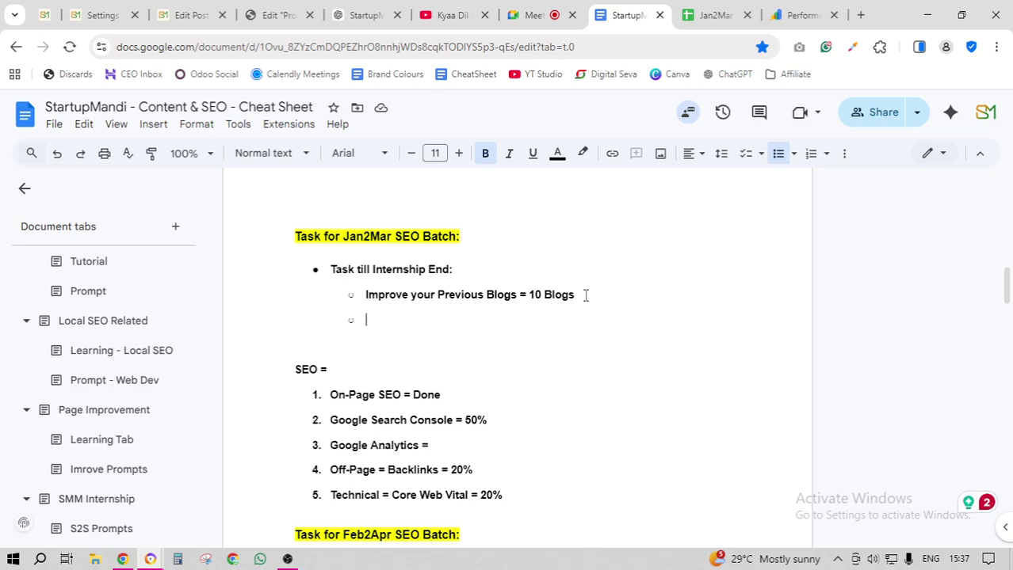
type("S")
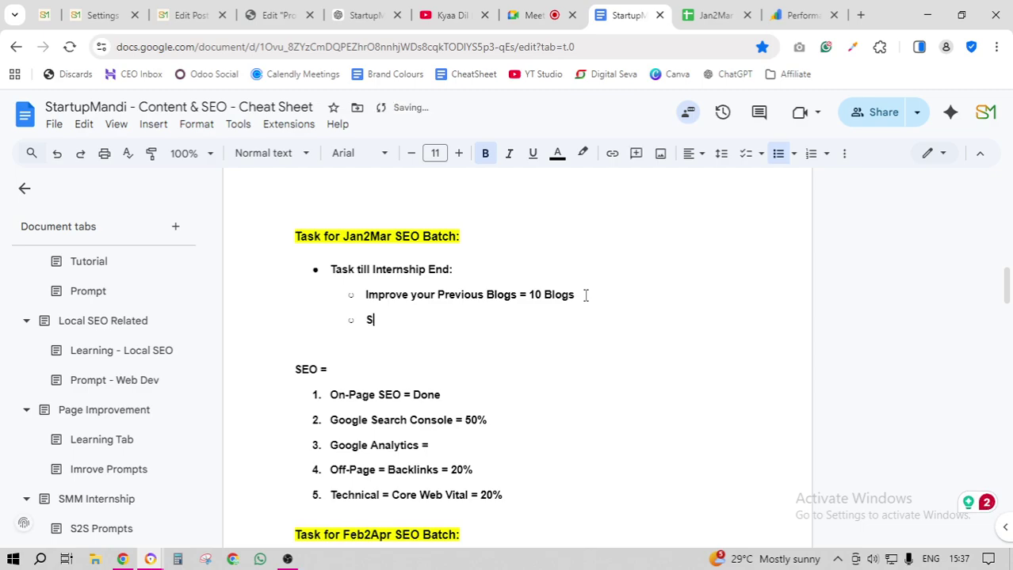
type("EO Audit")
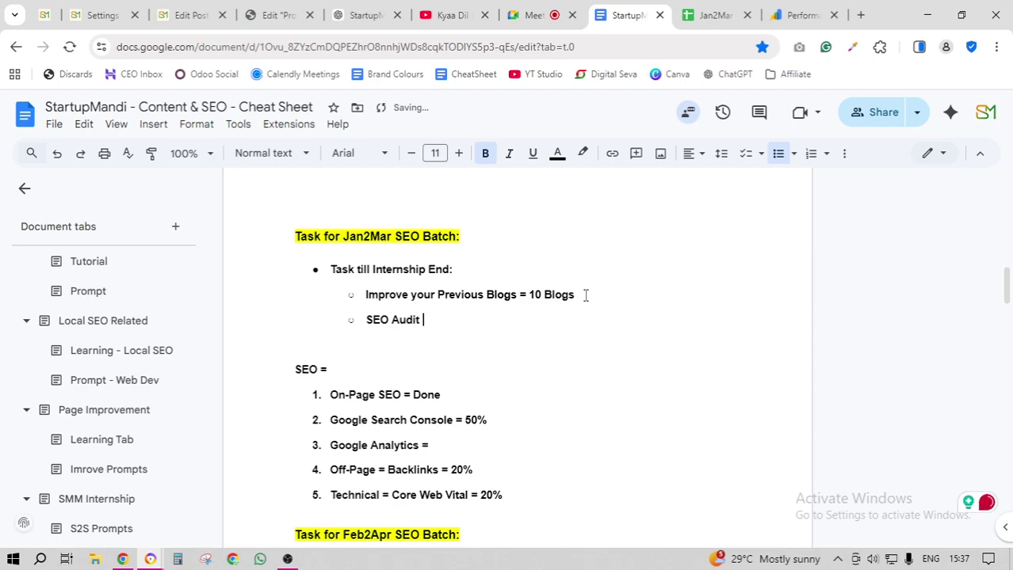
type(" of 1")
key("BackSpace")
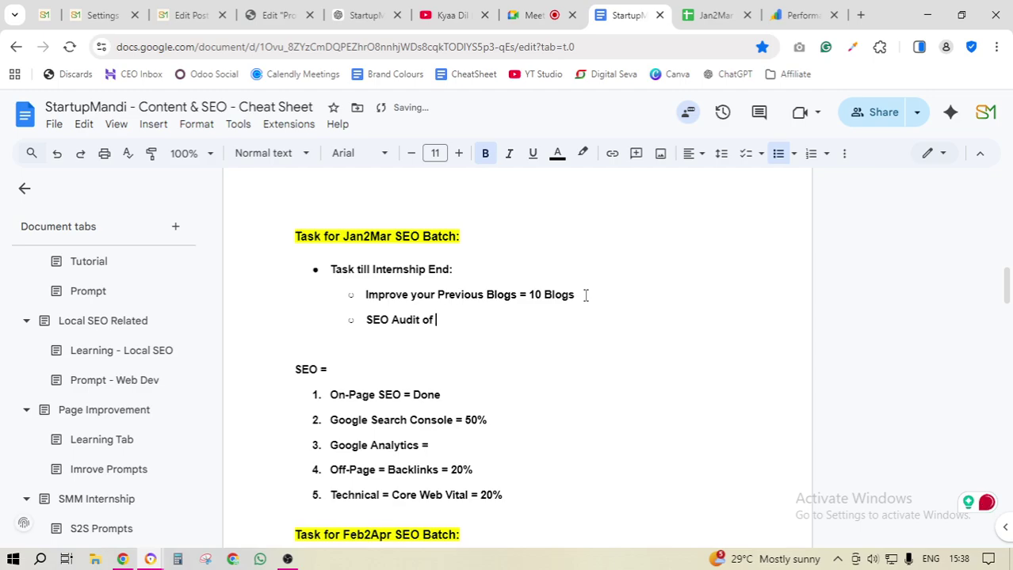
type("2 Local SEO")
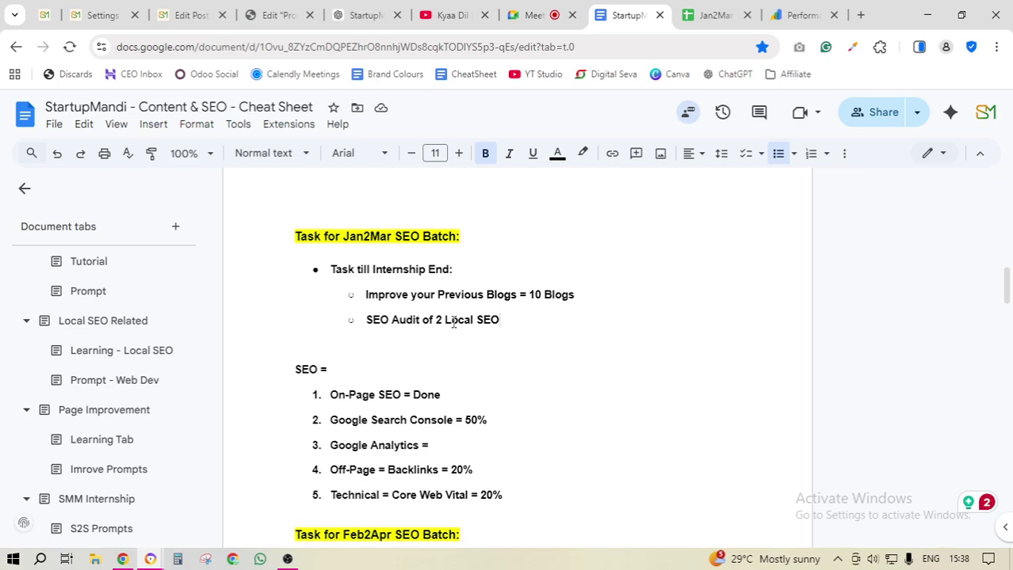
left_click_drag(435, 321, 500, 323)
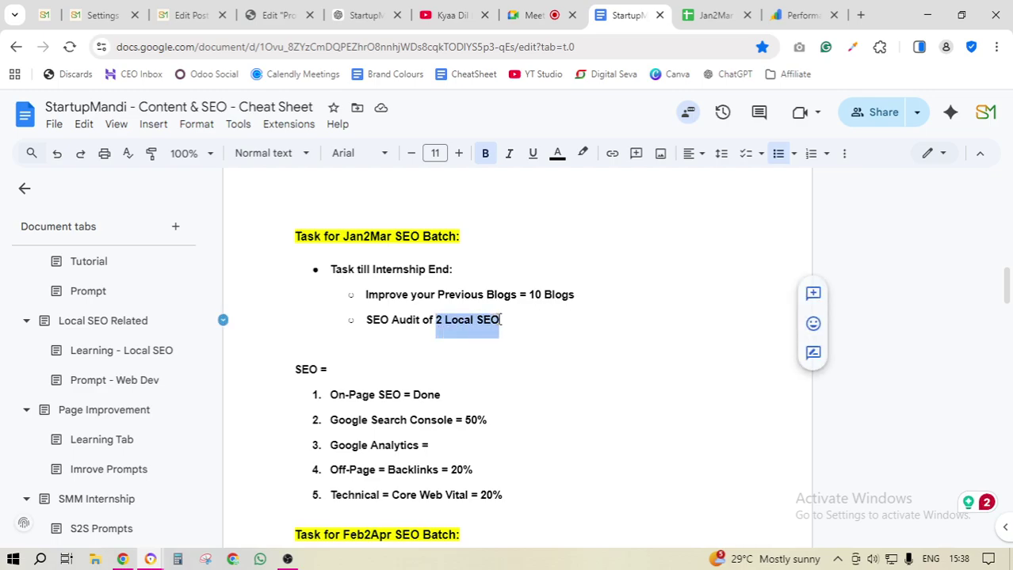
left_click(533, 320)
type("=")
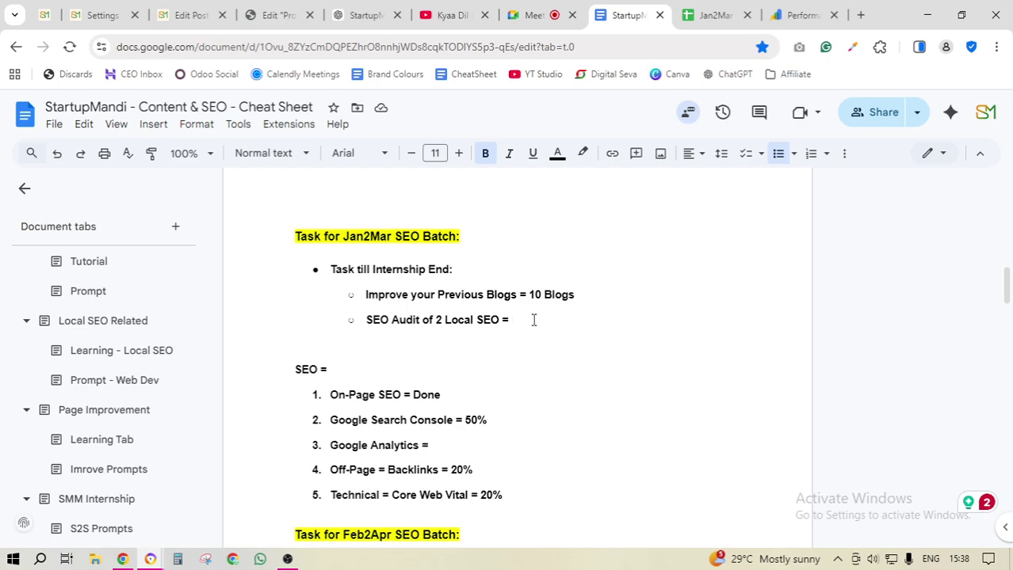
type("Correction of ")
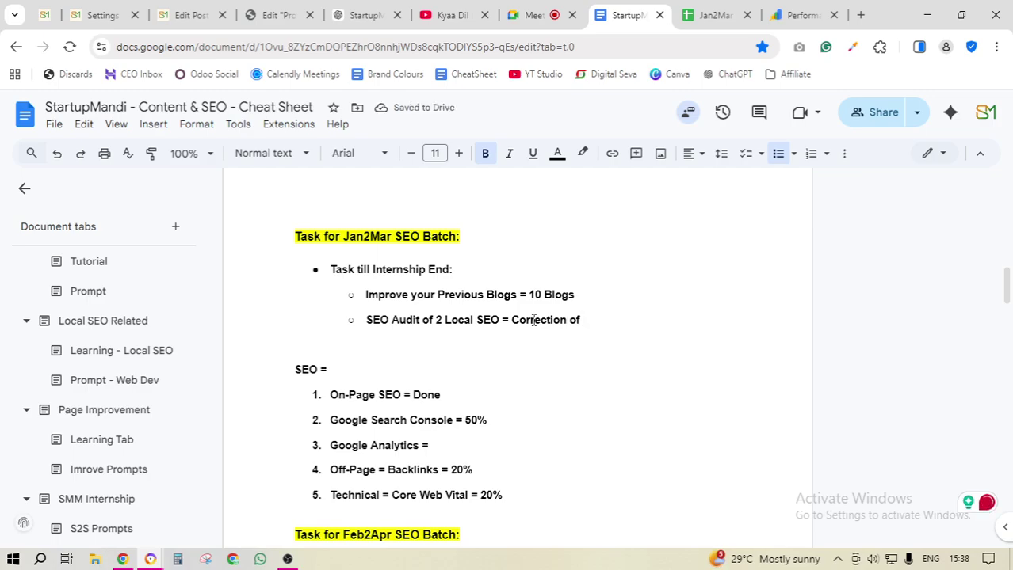
type("all the errors")
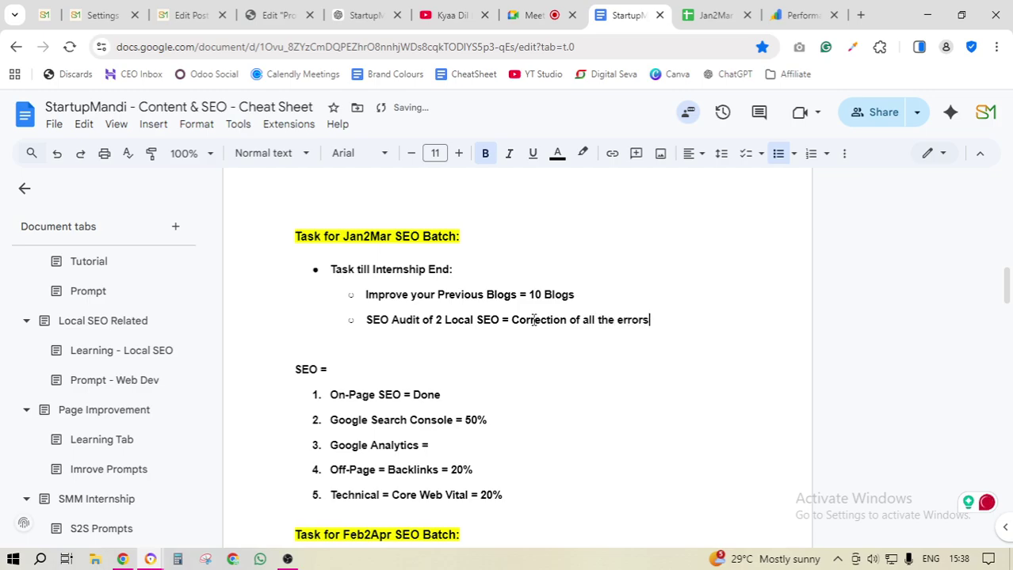
- Review the two Jan2Mar batch tasks alongside the blog links and improvement columns in the Jan2Mar Batch SEO Performance sheet
left_click_drag(364, 320, 650, 323)
left_click(576, 297)
left_click(366, 295, "shift")
left_click_drag(361, 323, 651, 323)
left_click_drag(576, 294, 652, 331)
left_click(361, 320)
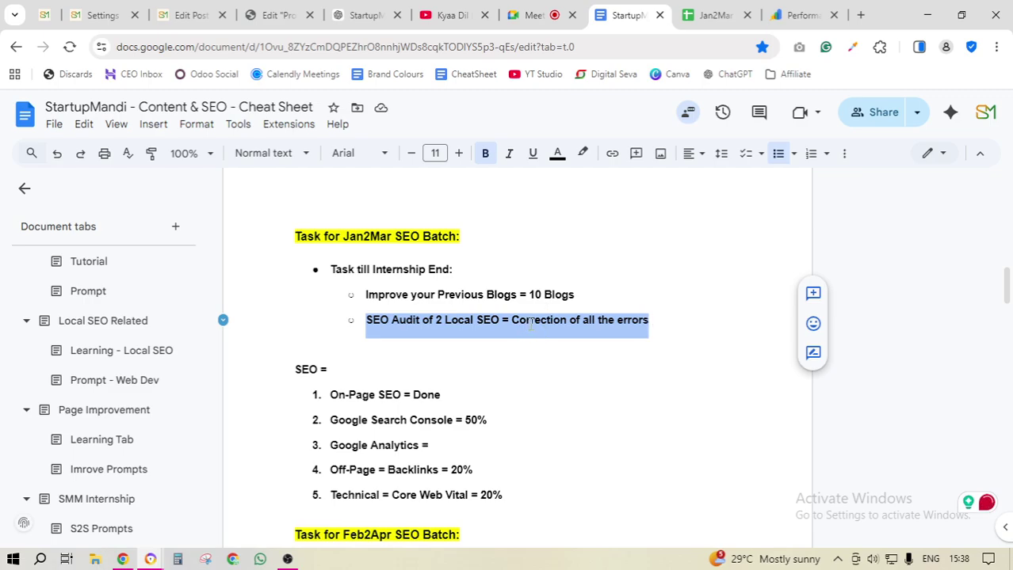
left_click_drag(577, 294, 363, 296)
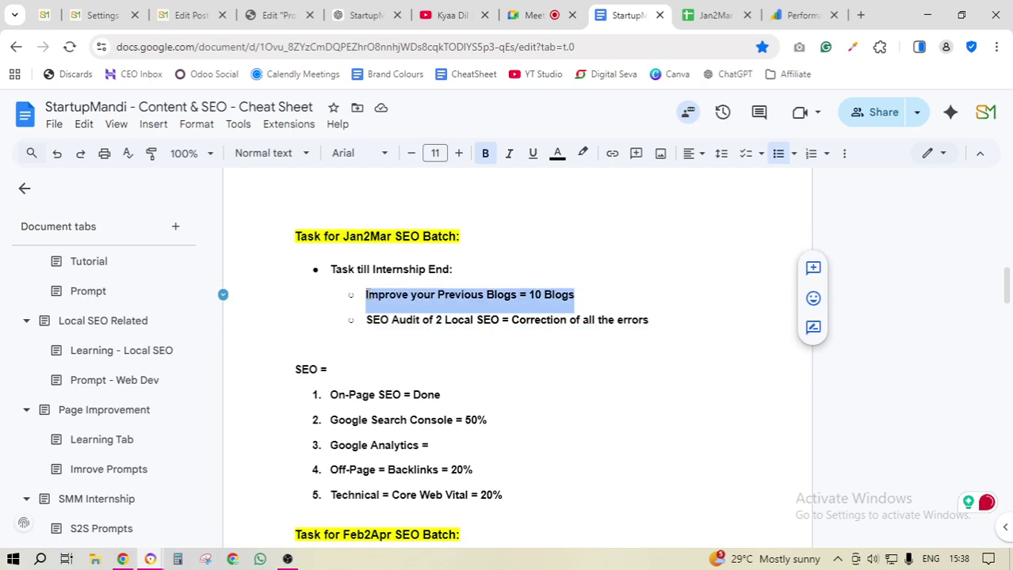
left_click(687, 15)
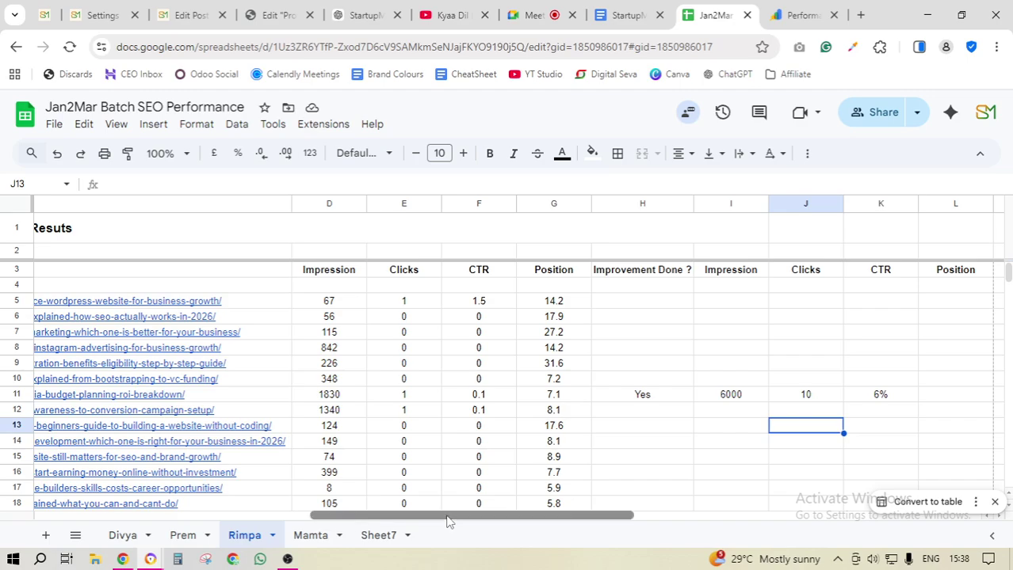
left_click_drag(448, 516, 316, 517)
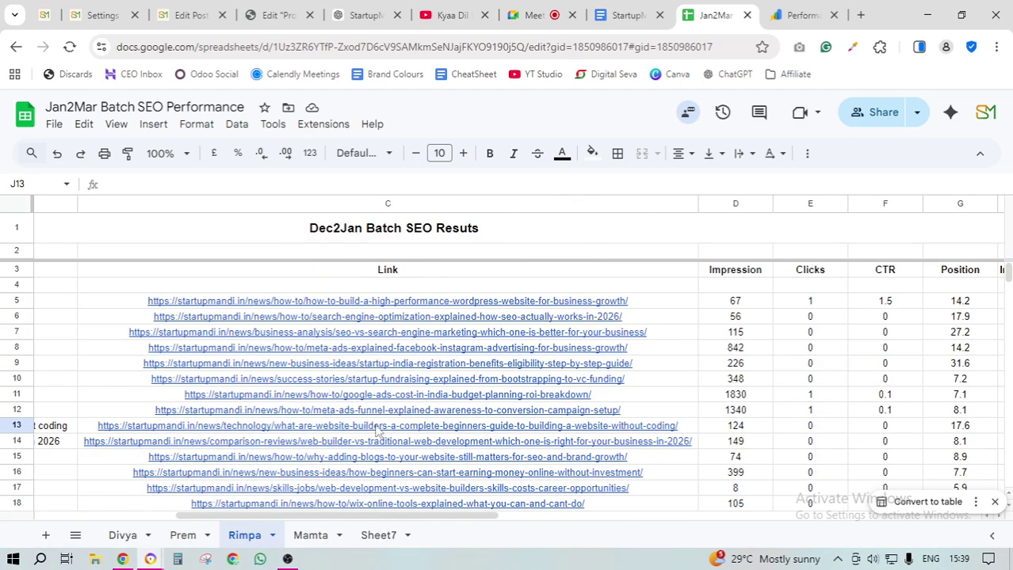
left_click_drag(392, 517, 479, 515)
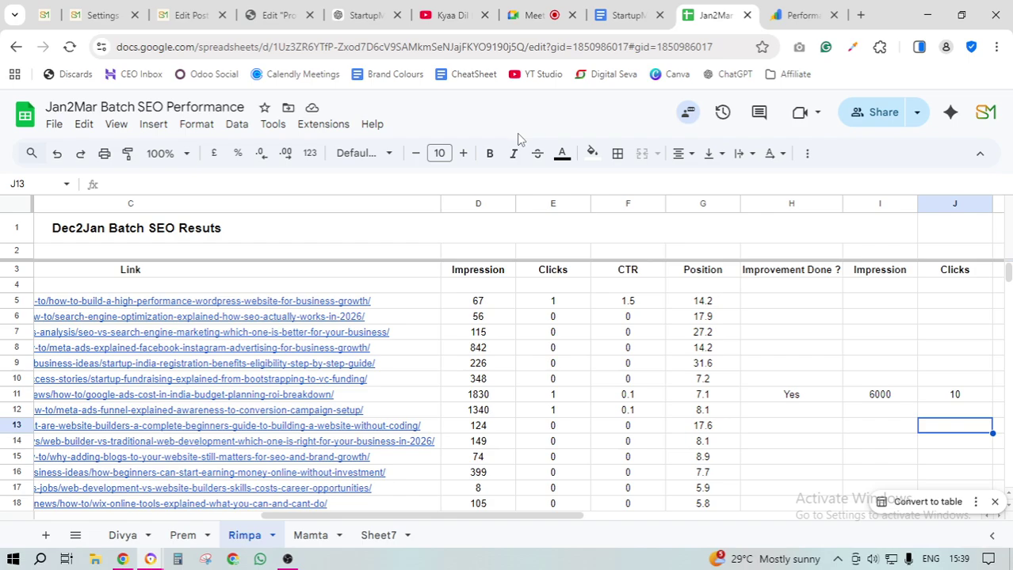
left_click(614, 16)
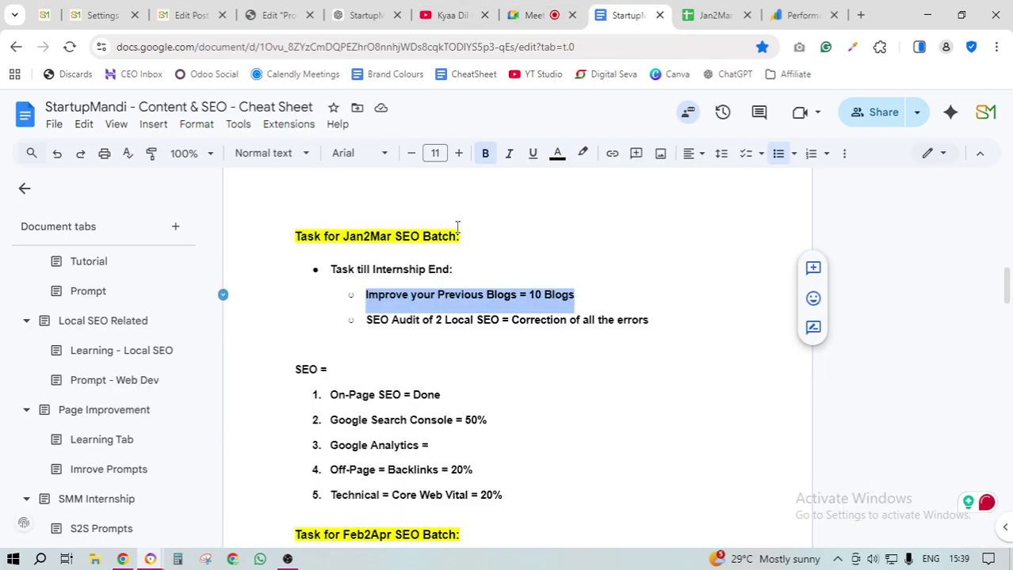
left_click(438, 321)
left_click(650, 320, "shift")
left_click(380, 321, "shift")
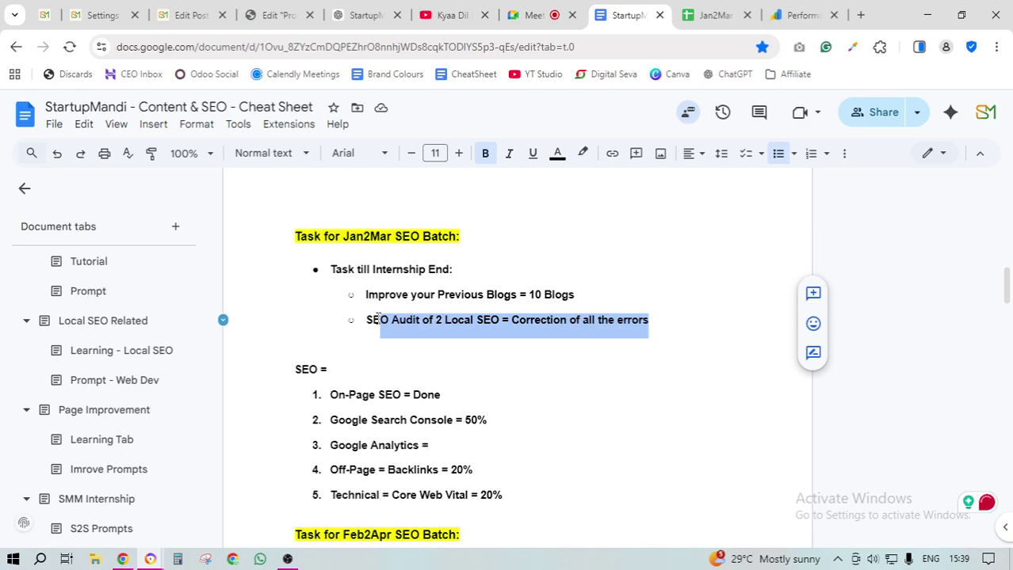
- Prepare a new browser tab and copy the Google Ads Cost in India blog link from C11 of the performance sheet
left_click(859, 15)
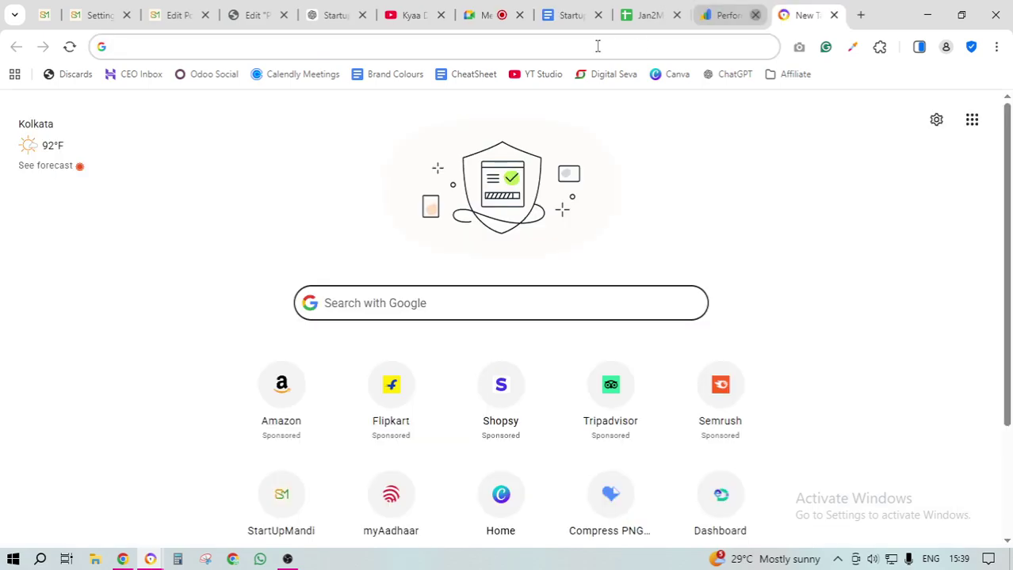
left_click(571, 15)
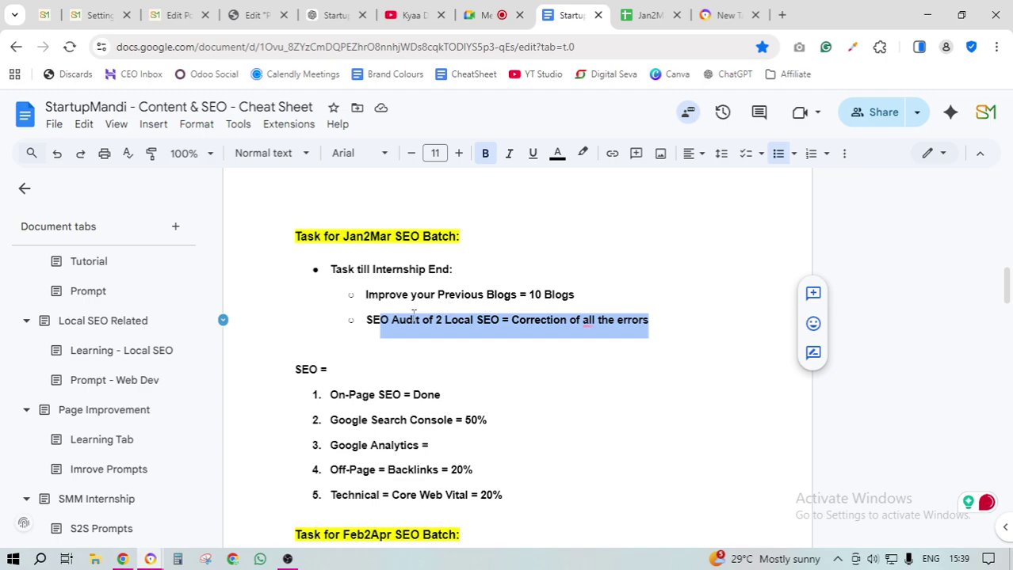
scroll(413, 315, "down", 2)
left_click_drag(505, 349, 330, 349)
left_click(707, 17)
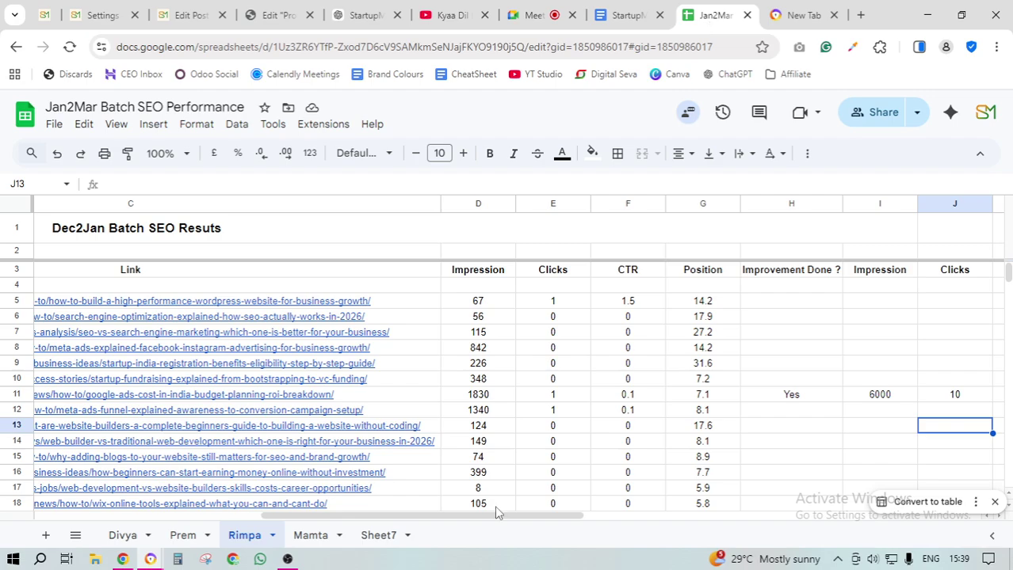
left_click(303, 399)
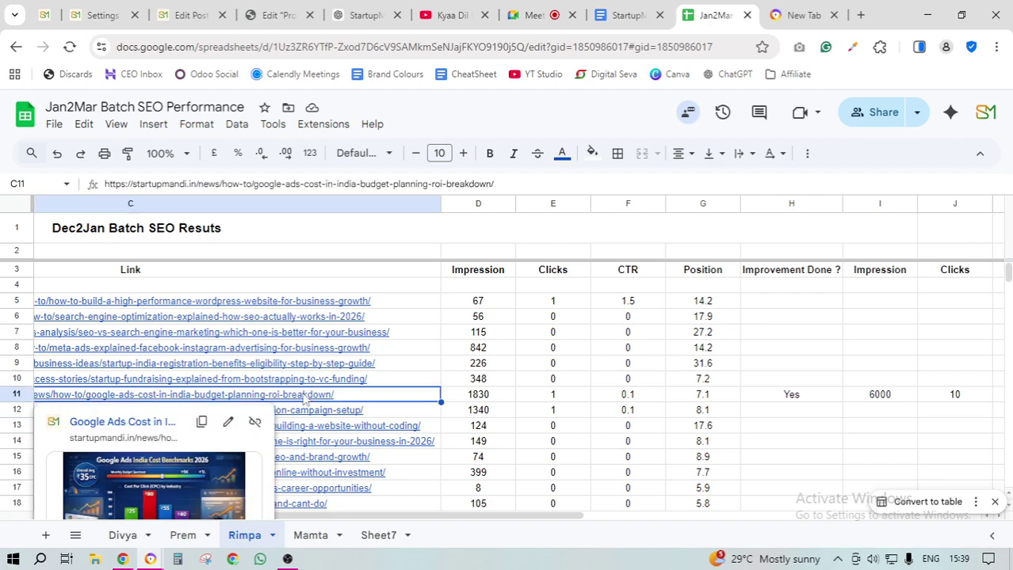
key("ctrl+c")
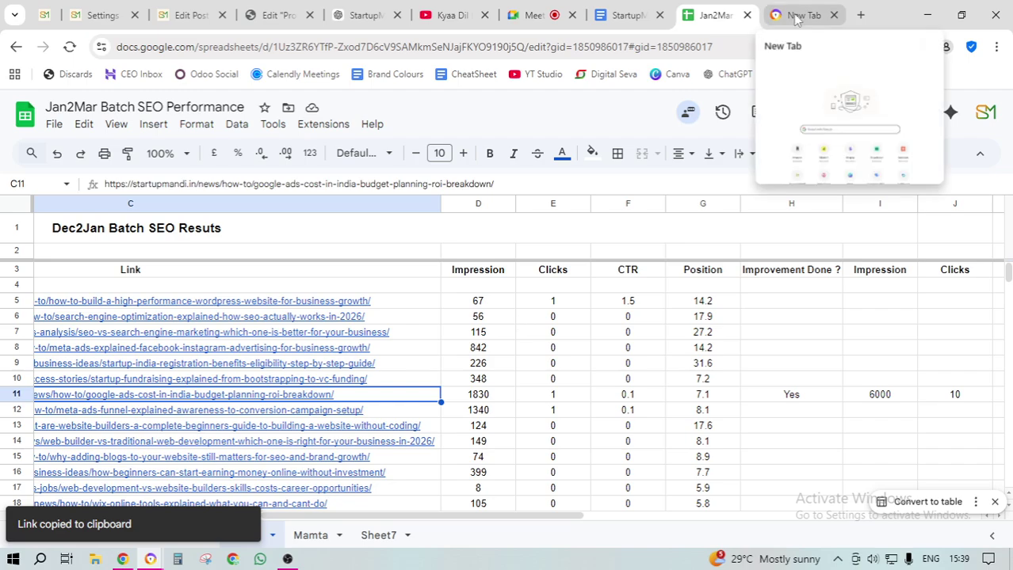
- Search Google for "pagespeed insights" in the new tab and open the PageSpeed Insights site
left_click(796, 17)
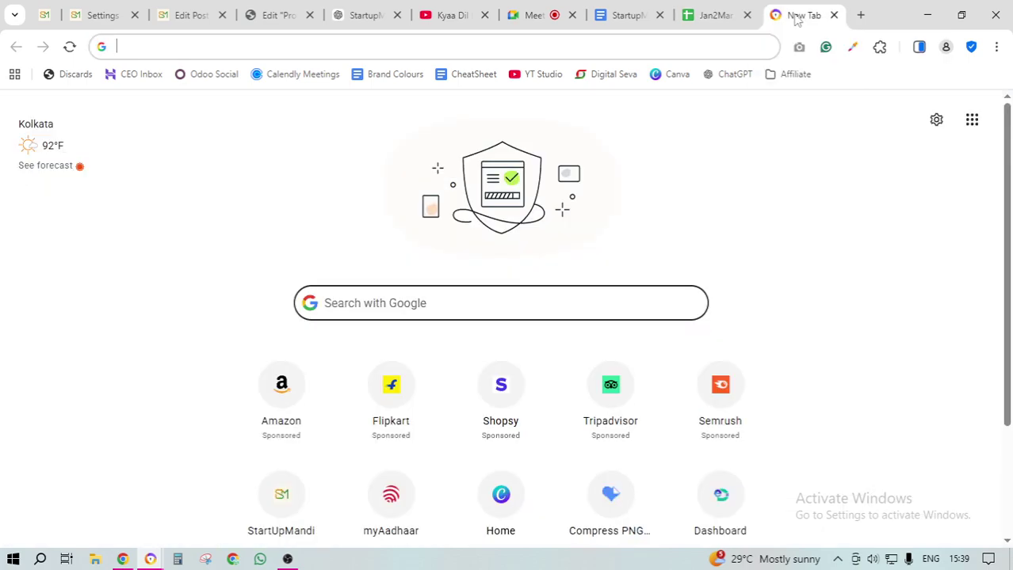
left_click(274, 46)
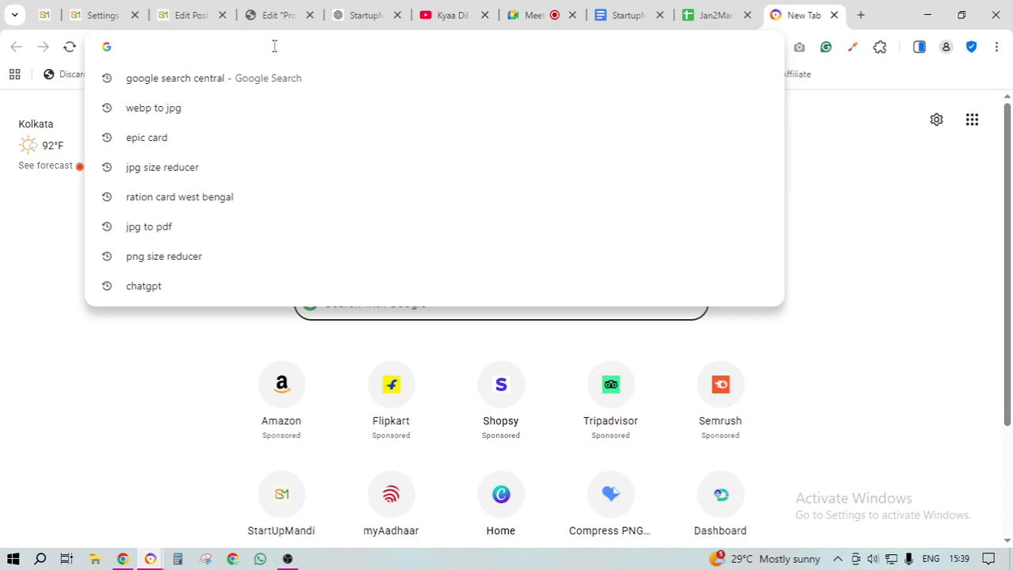
type("page")
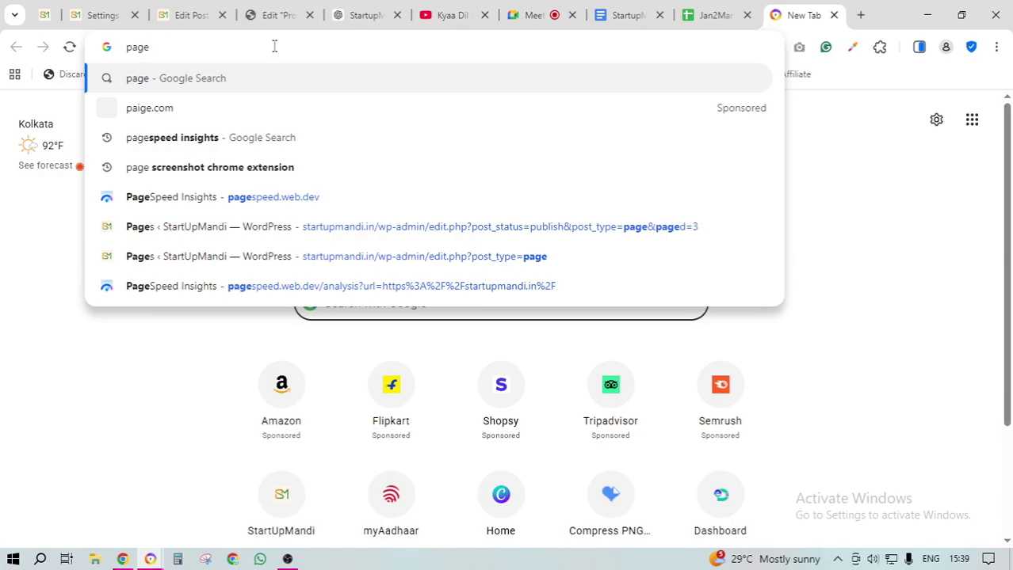
key("Down")
key("Down")
key("Return")
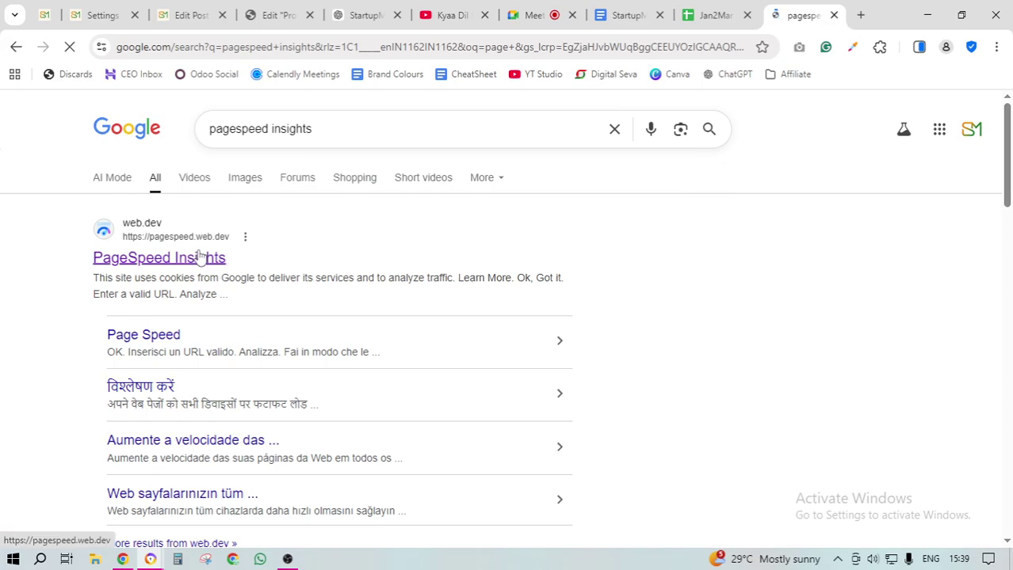
left_click(200, 256)
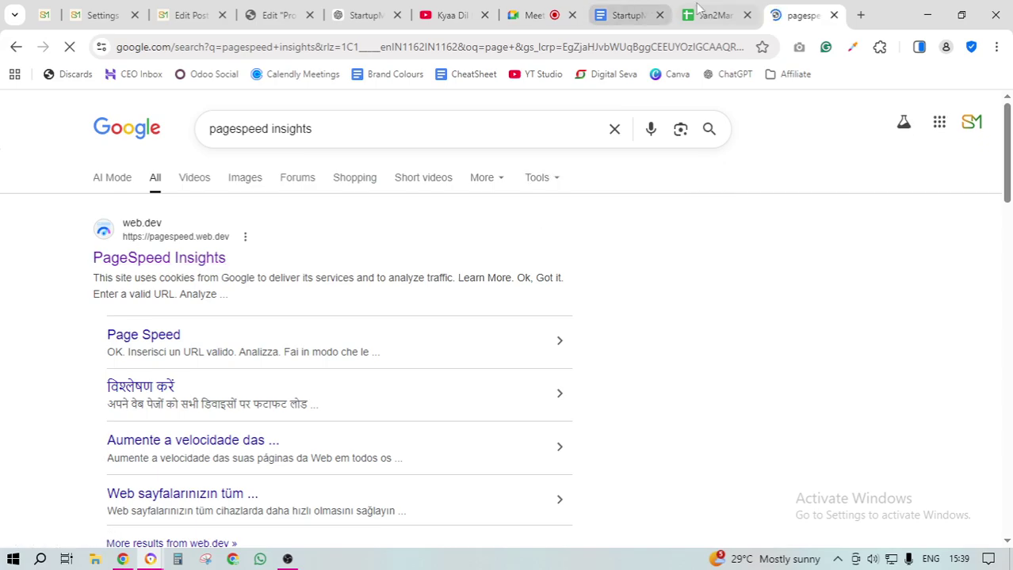
- Return to the cheat sheet and correct "Core Web Vital" to "Core Web Vitals" in the Technical item of the SEO list
left_click(628, 15)
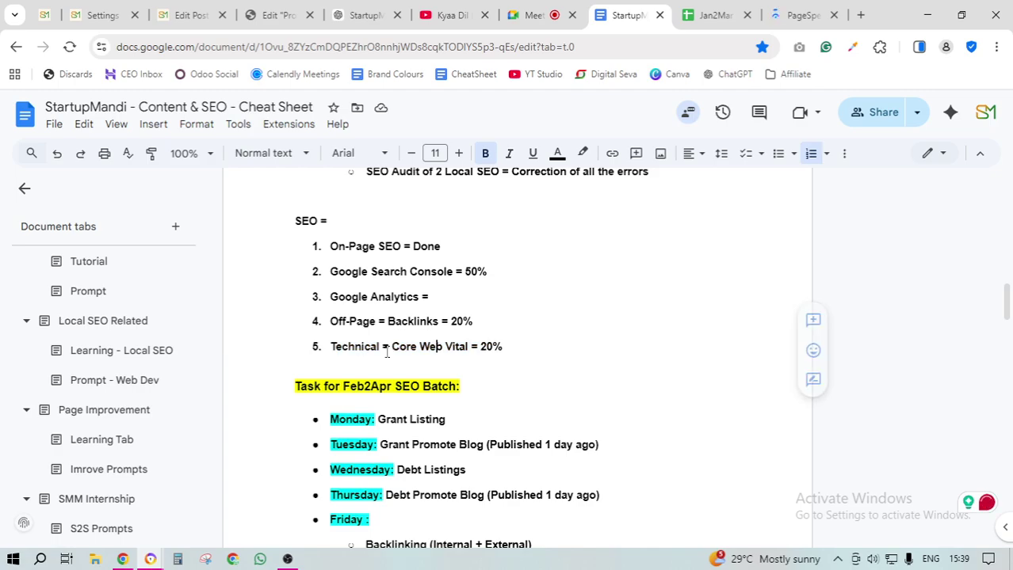
type("s")
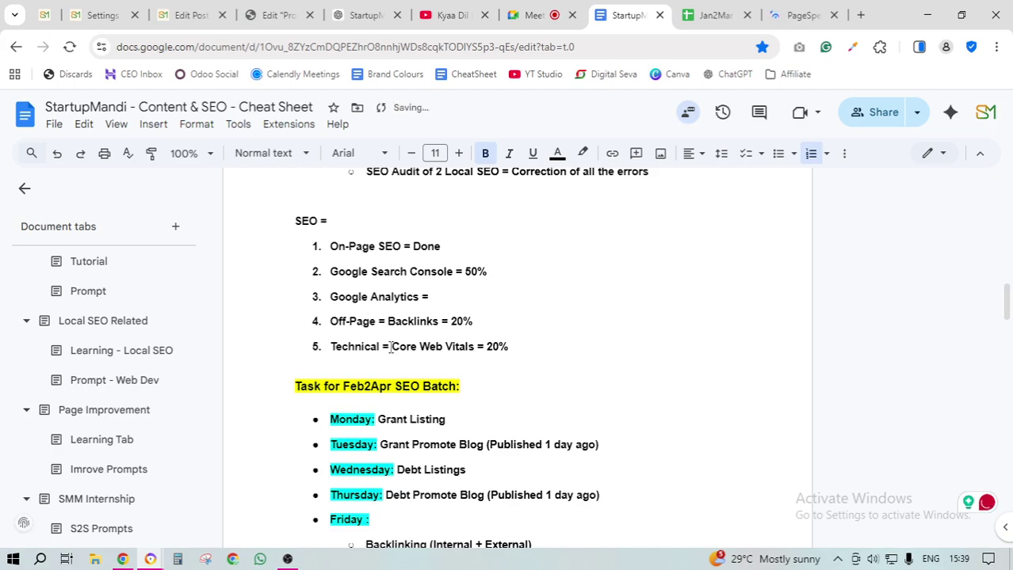
left_click_drag(390, 348, 479, 349)
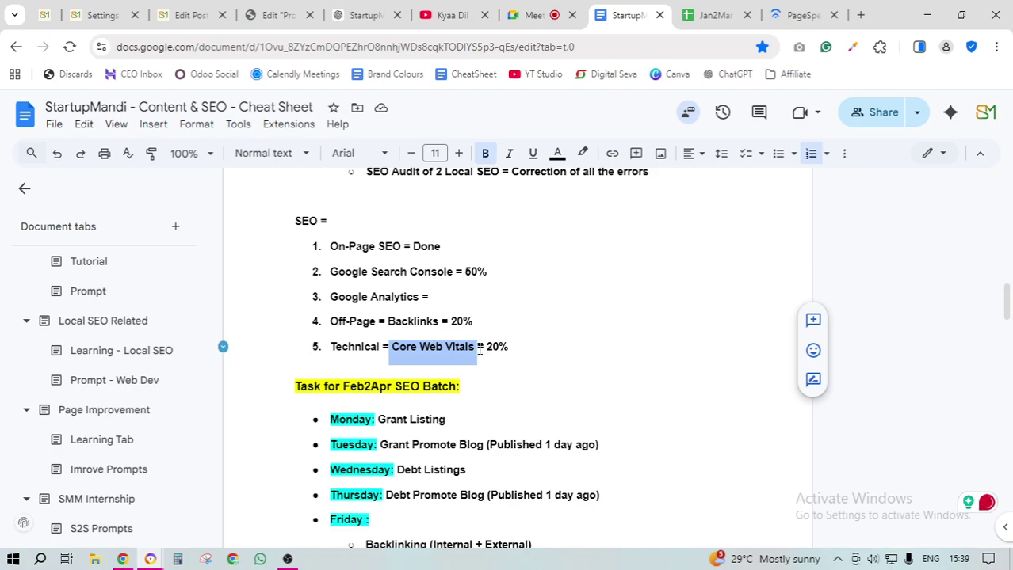
key("ctrl+shift+Tab")
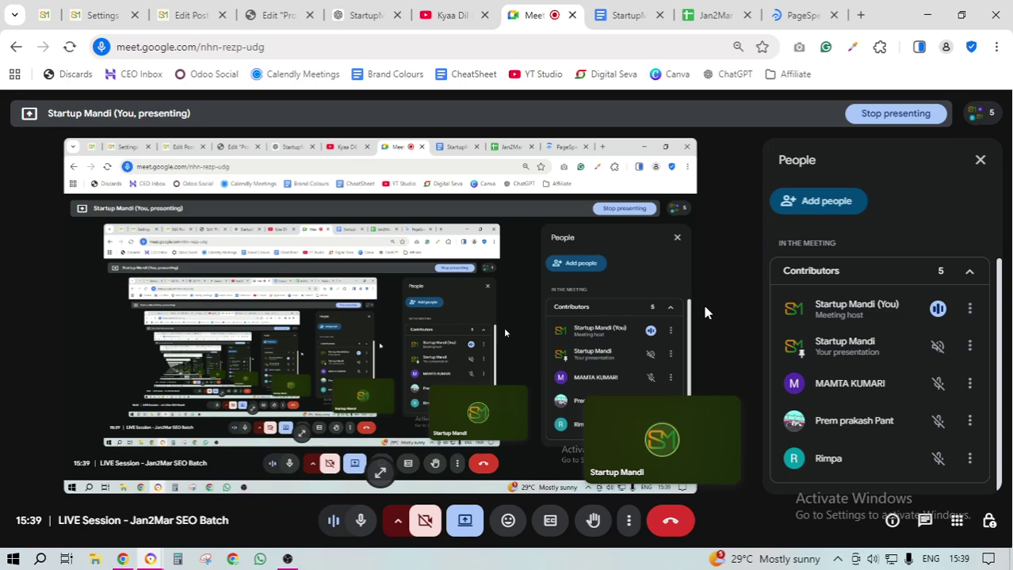
key("ctrl+Tab")
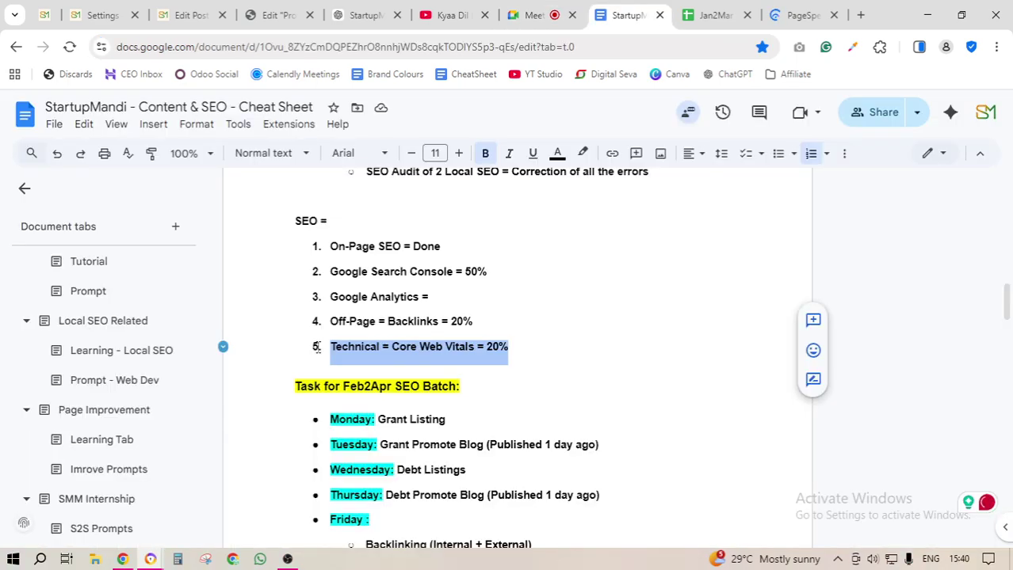
- Copy the PageSpeed Insights address, add parentheses for it after "20%" in the cheat sheet's Technical item, and return to PageSpeed Insights
left_click(788, 24)
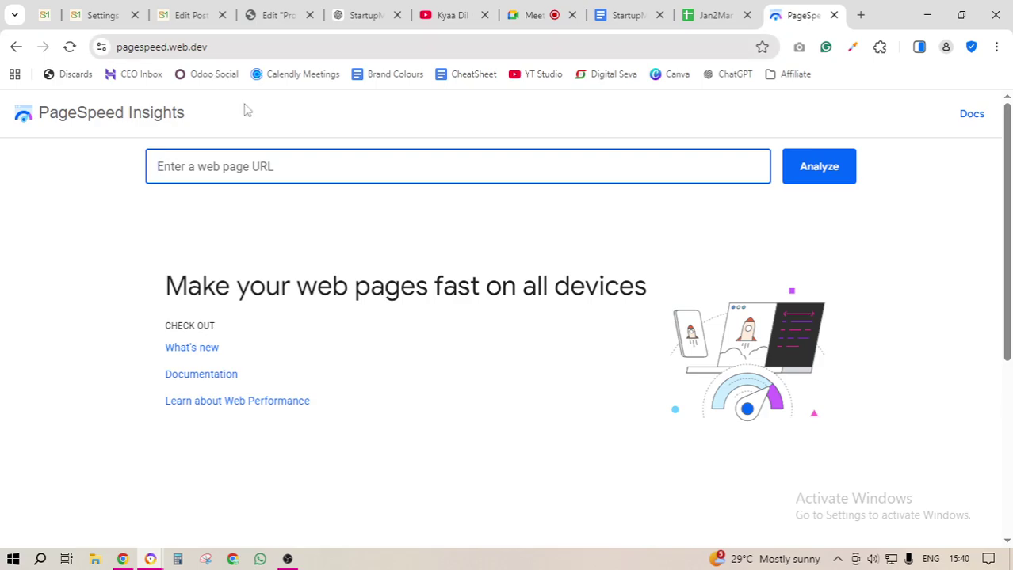
left_click(271, 48)
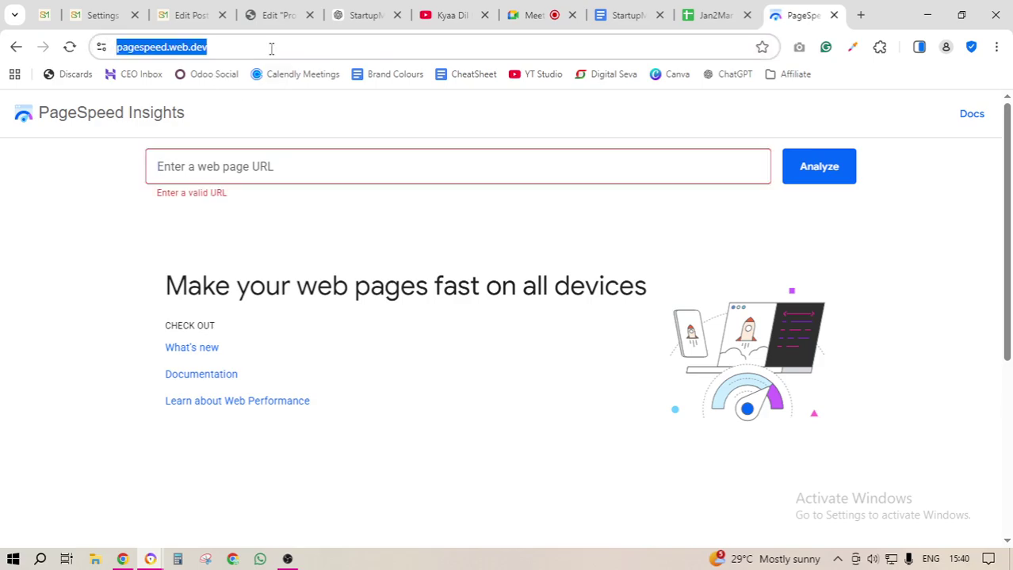
key("ctrl+shift+Tab")
key("ctrl+shift+Tab")
type("(")
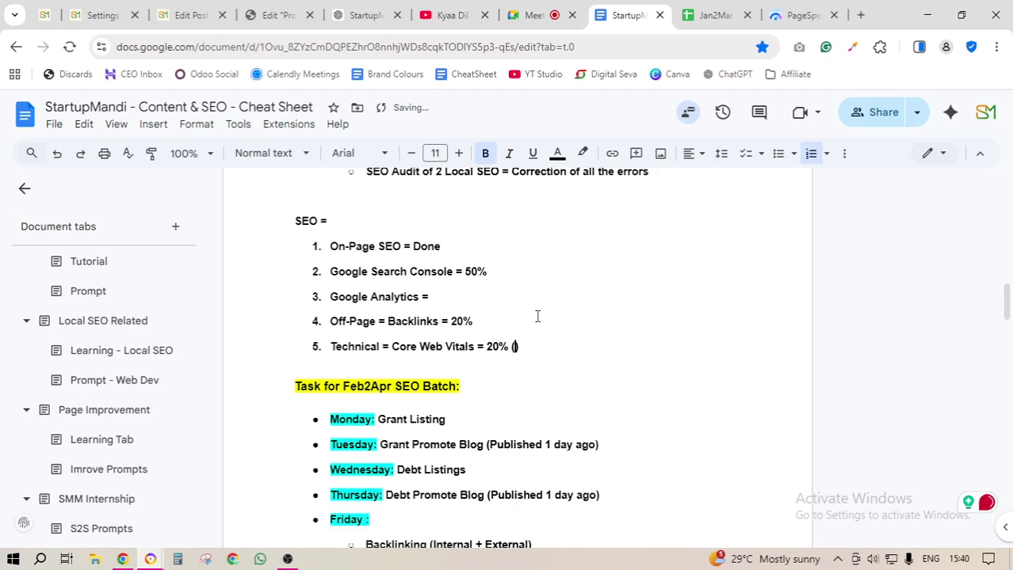
key("ctrl+Tab")
key("ctrl+Tab")
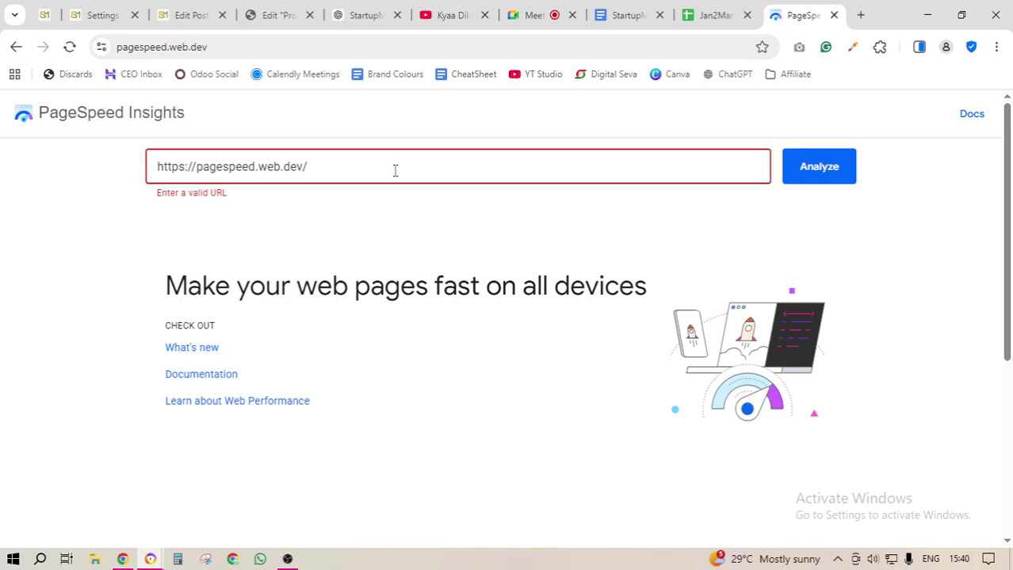
triple_click(355, 166)
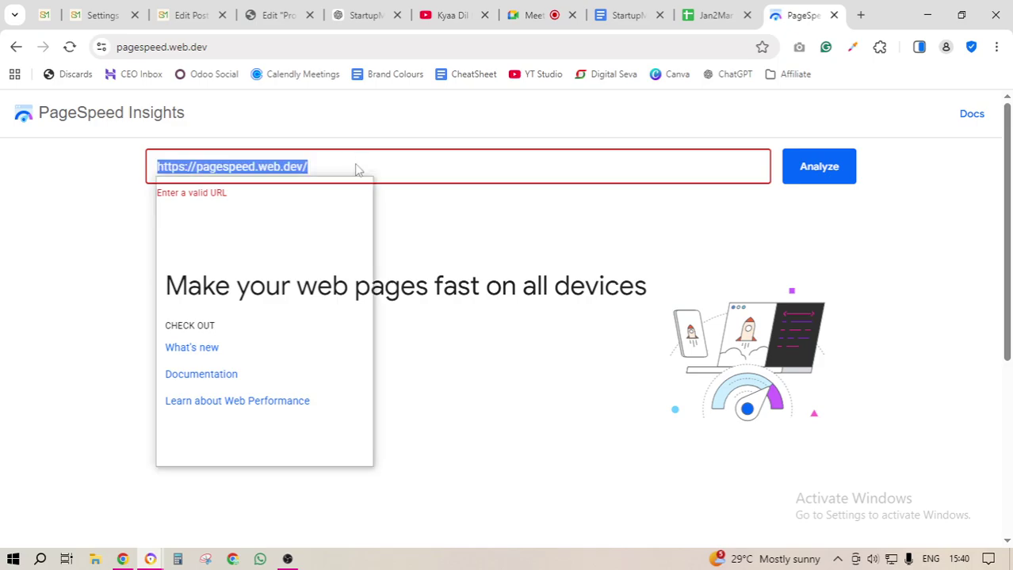
key("super+v")
key("Escape")
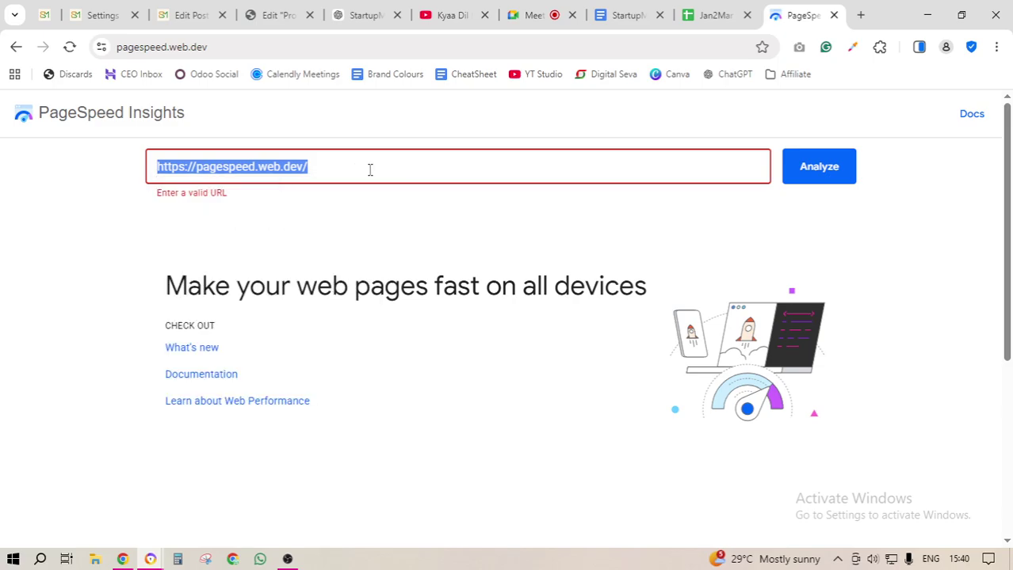
left_click(448, 149)
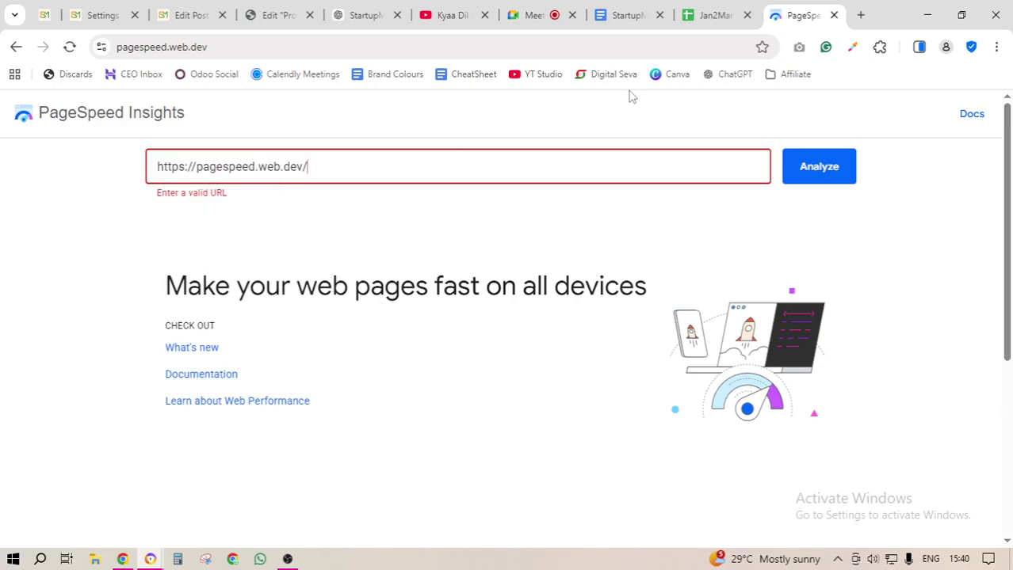
- Copy the Google Ads Cost in India blog link from C11 of the performance sheet again and analyze it in PageSpeed Insights
left_click(711, 15)
mouse_move(305, 402)
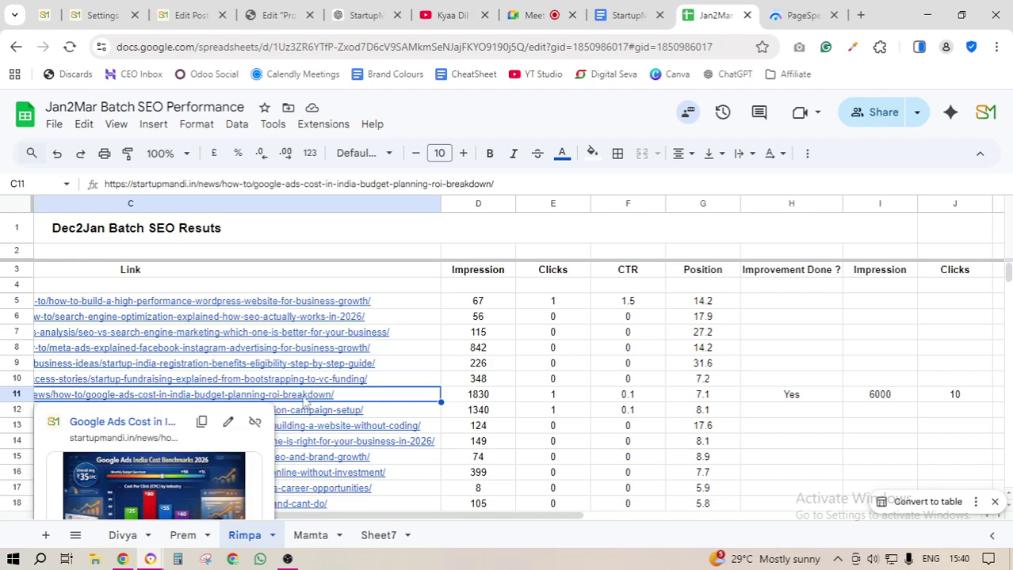
left_click(201, 422)
left_click(799, 15)
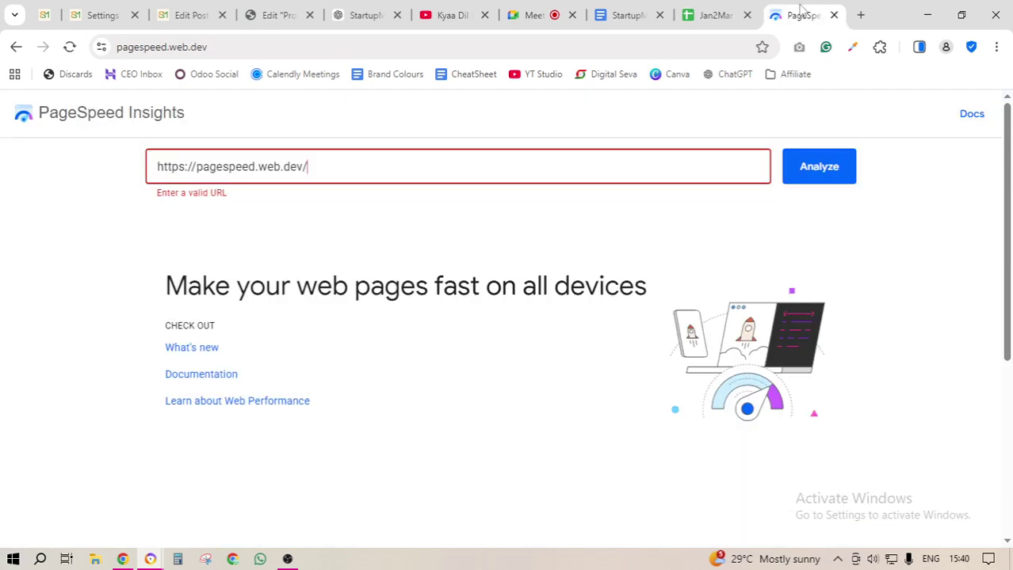
triple_click(344, 167)
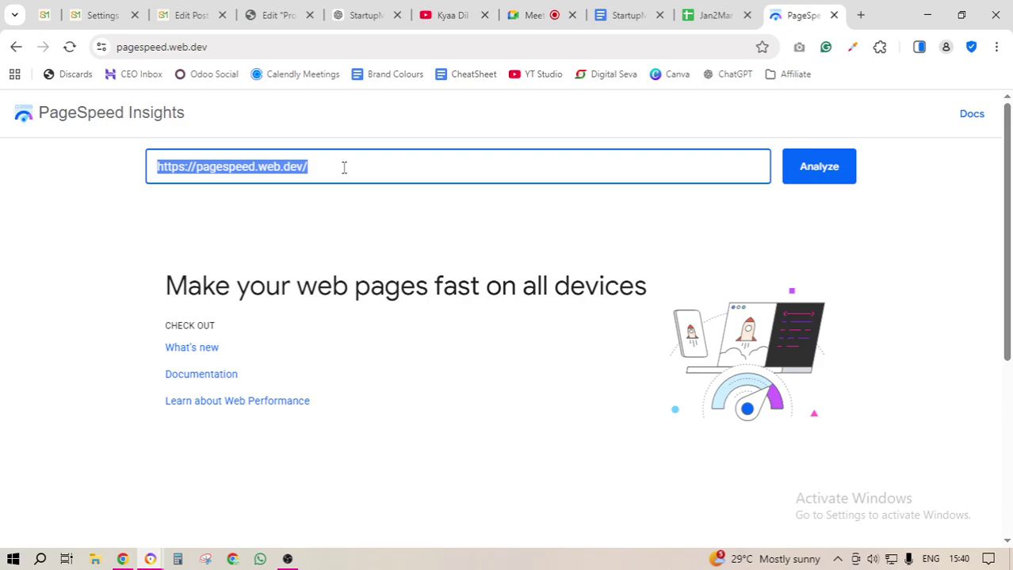
key("ctrl+v")
left_click(812, 166)
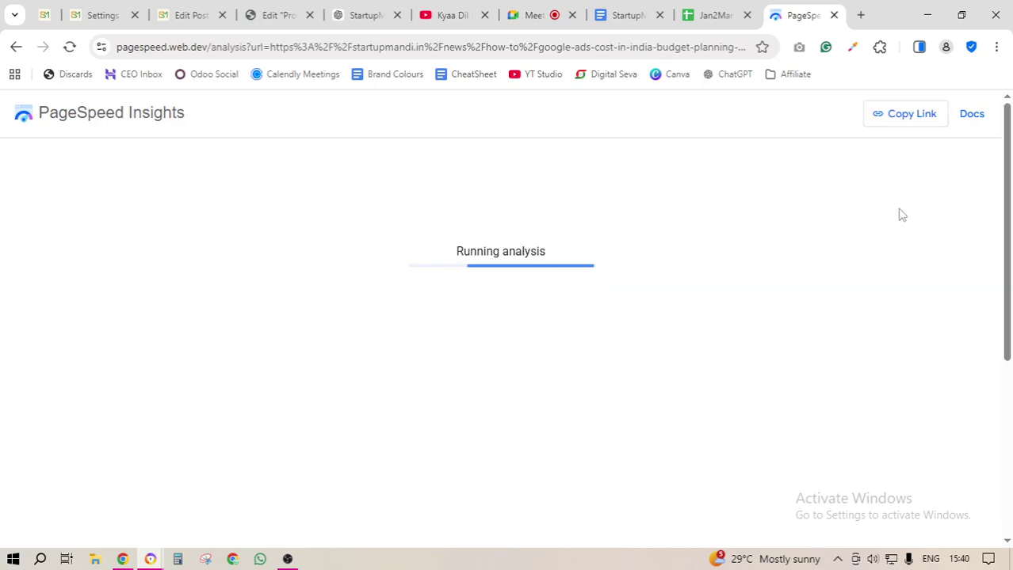
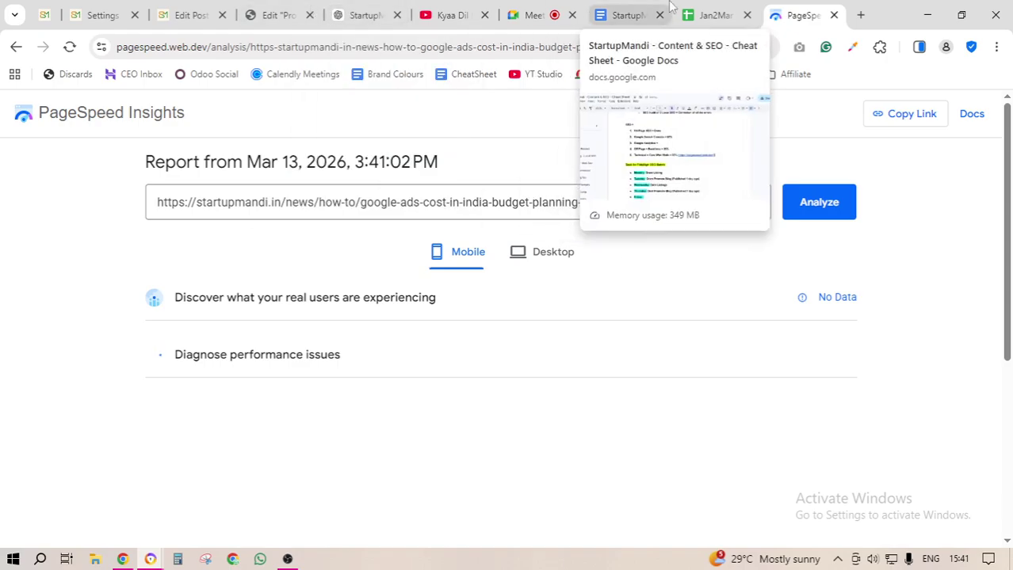
- Return to the cheat sheet, close the Perplexity window and capture a snip of the "Task for Jan2Mar SEO Batch" section with Snipping Tool
left_click(626, 15)
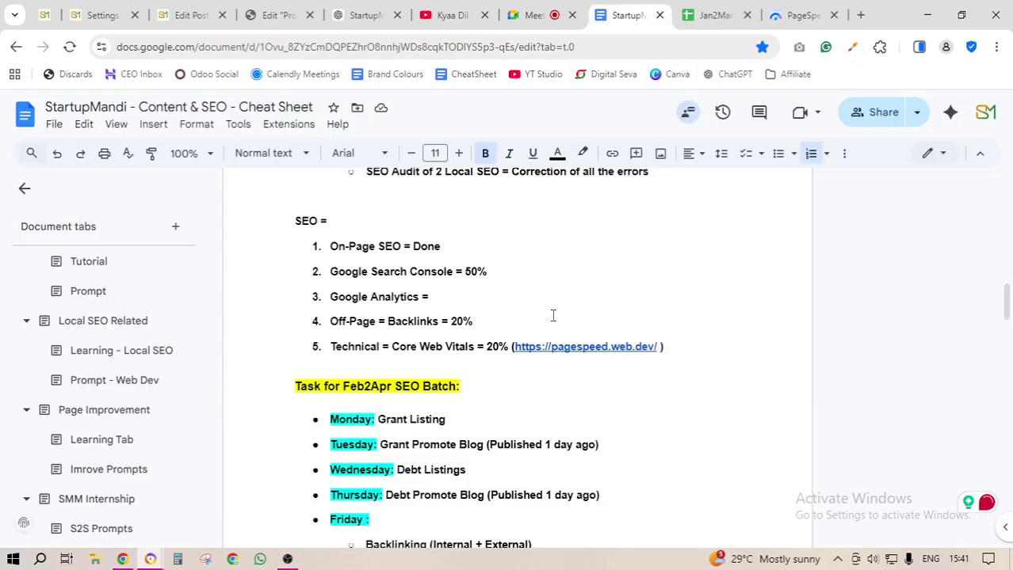
scroll(553, 315, "up", 3)
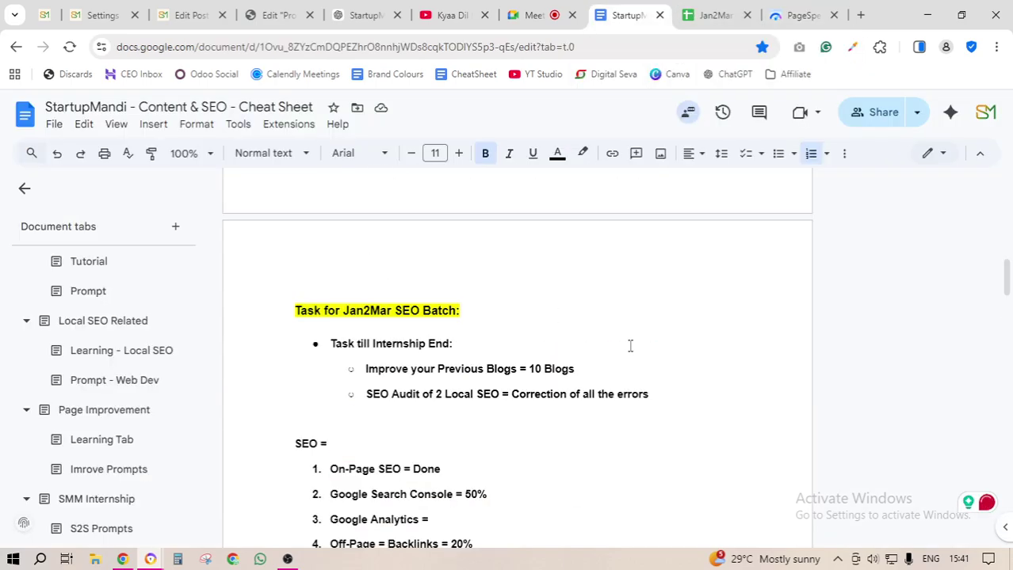
scroll(626, 346, "up", 1)
scroll(623, 347, "down", 2)
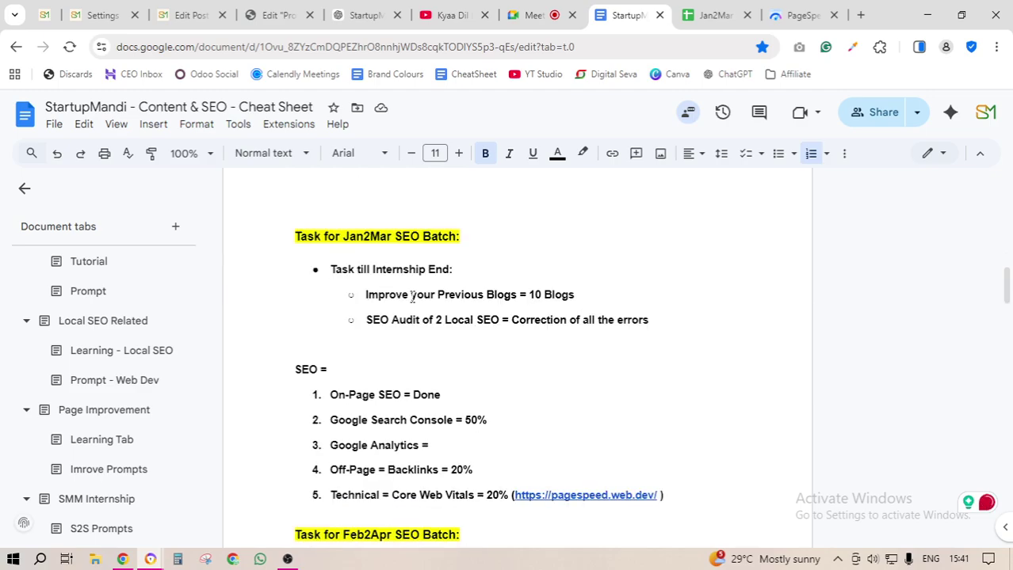
left_click(593, 294)
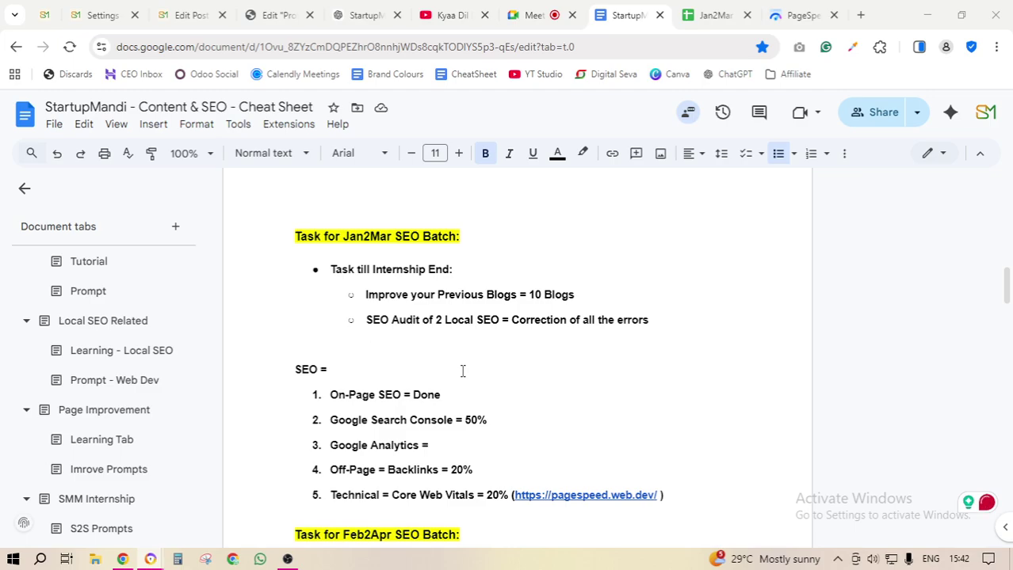
left_click(206, 560)
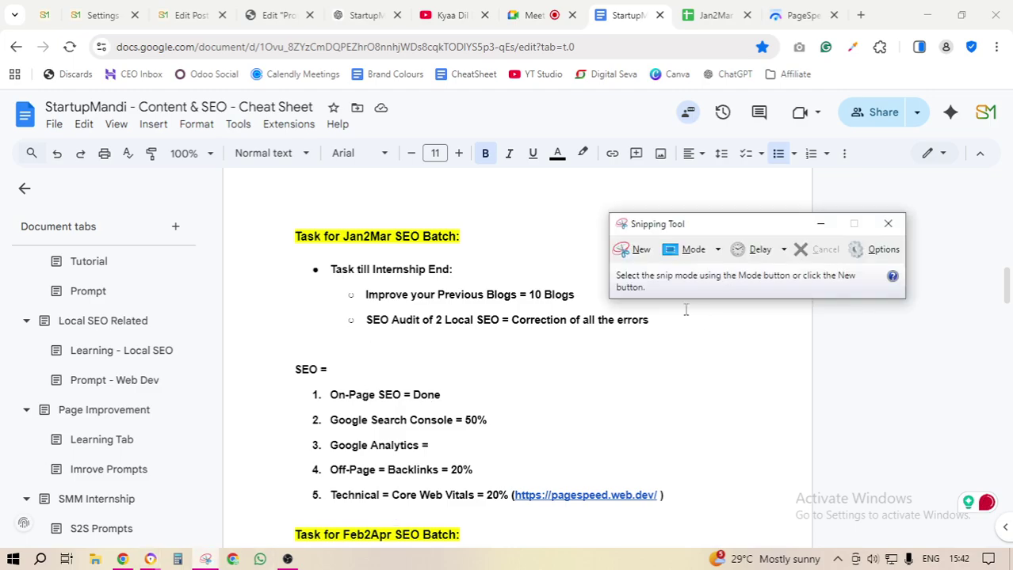
left_click(122, 559)
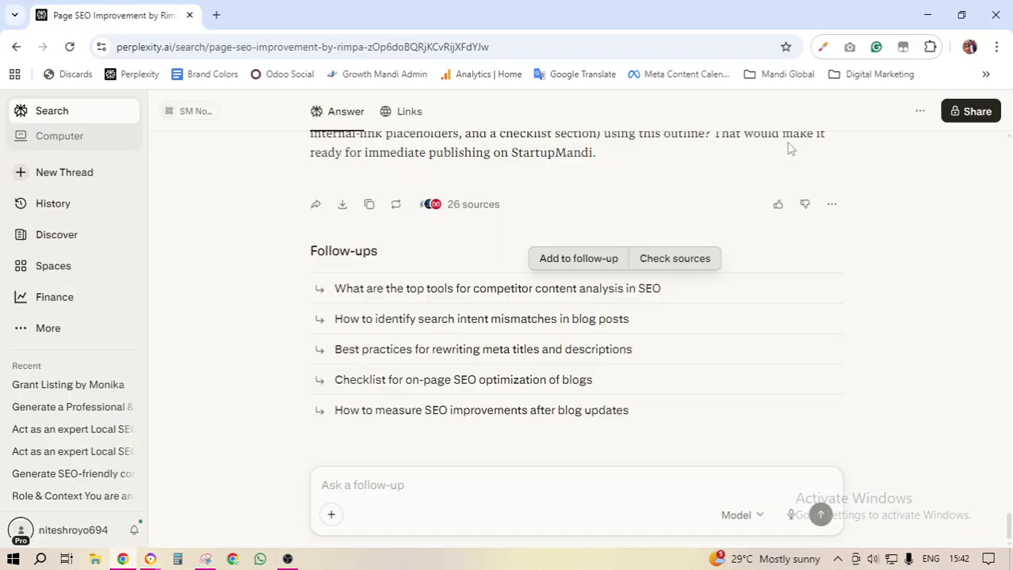
left_click(1007, 17)
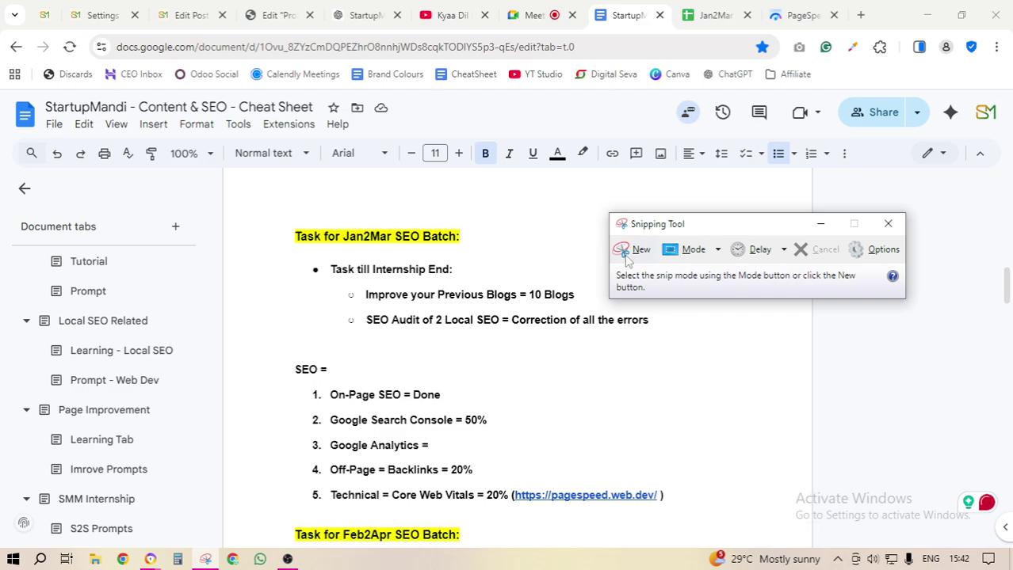
left_click(625, 252)
left_click_drag(284, 218, 634, 352)
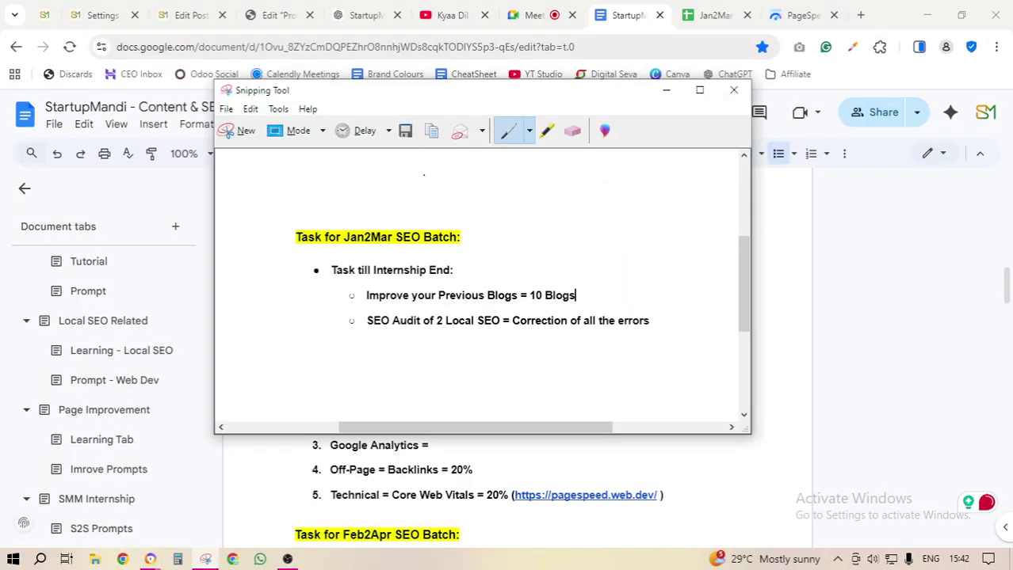
- Save the snip as PNG file "ftjftjftj" in Downloads and close Snipping Tool
left_click(407, 135)
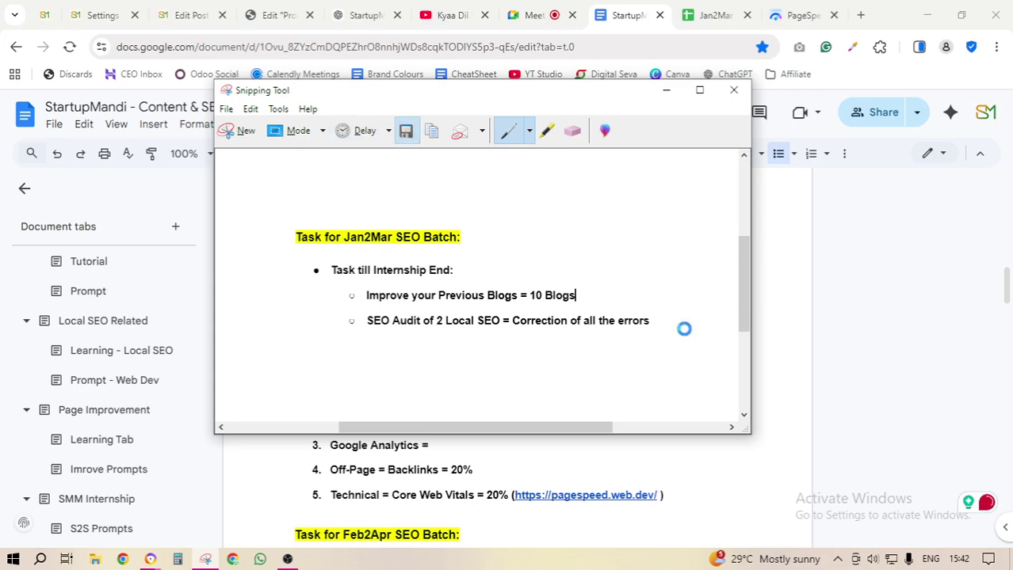
type("ftjftjftj")
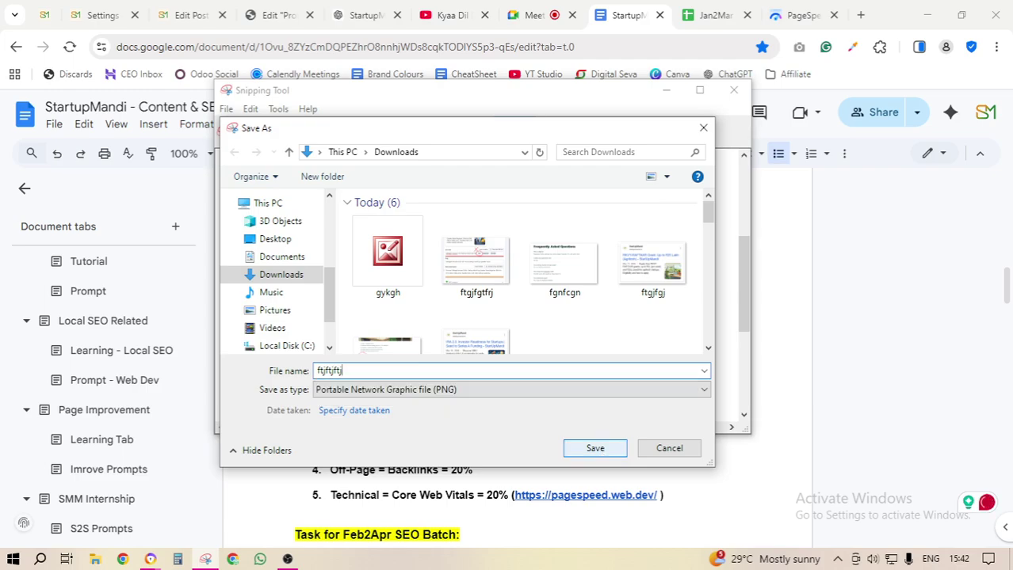
key("Return")
left_click(733, 90)
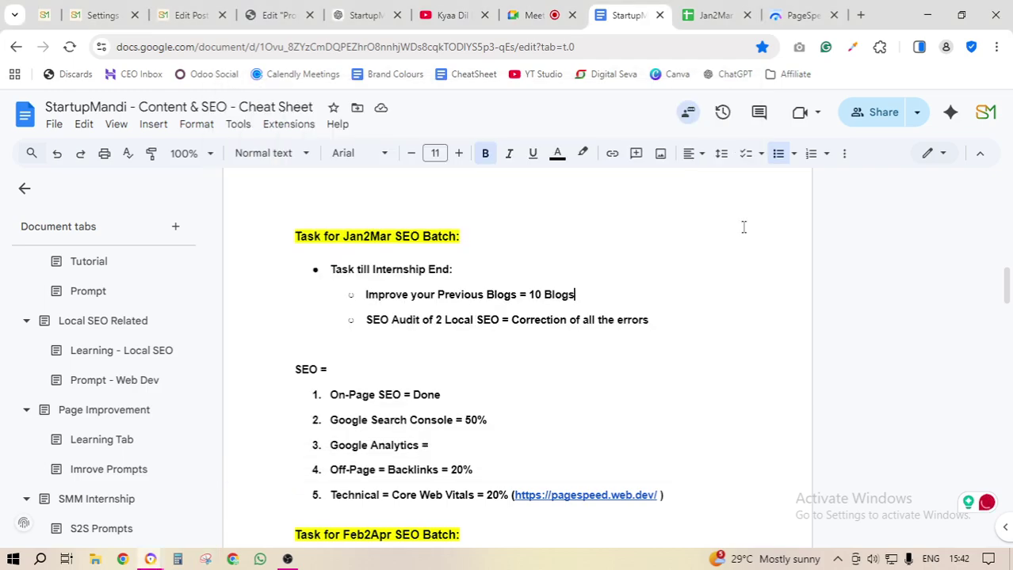
- Go back to the PageSpeed Insights report and examine the blog's mobile category scores and performance metrics down to Speed Index
key("ctrl+9")
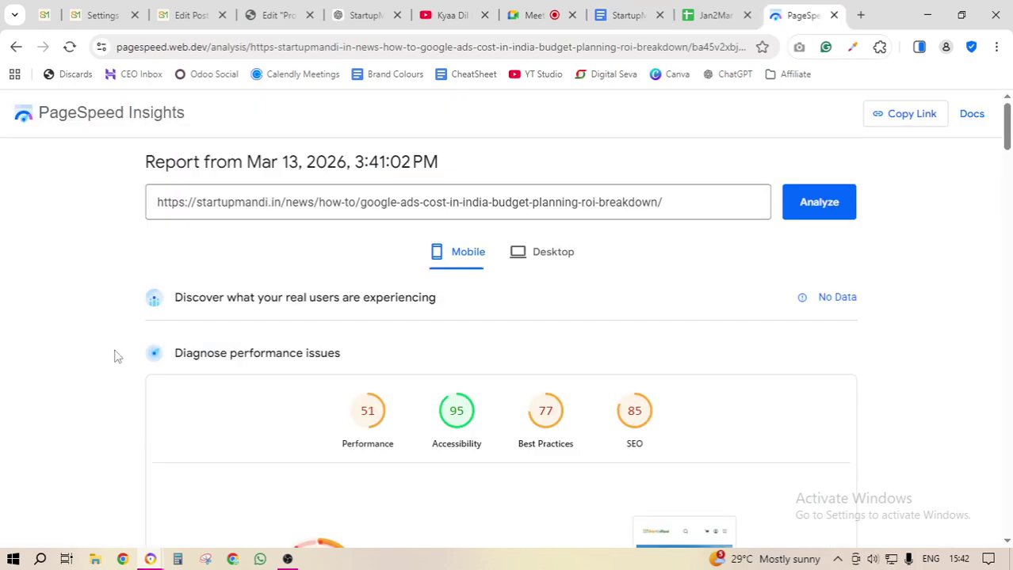
scroll(294, 312, "down", 2)
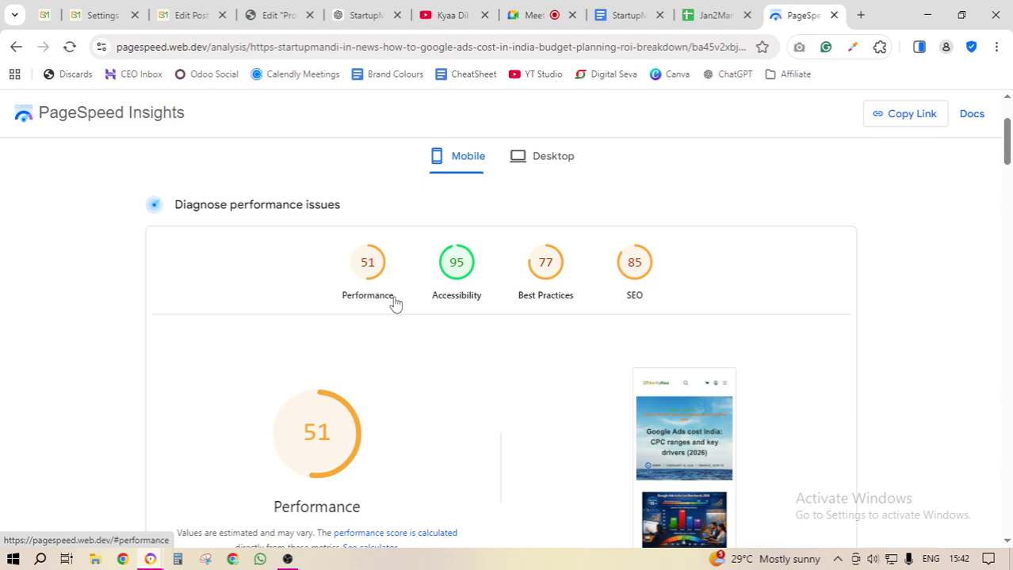
mouse_move(337, 380)
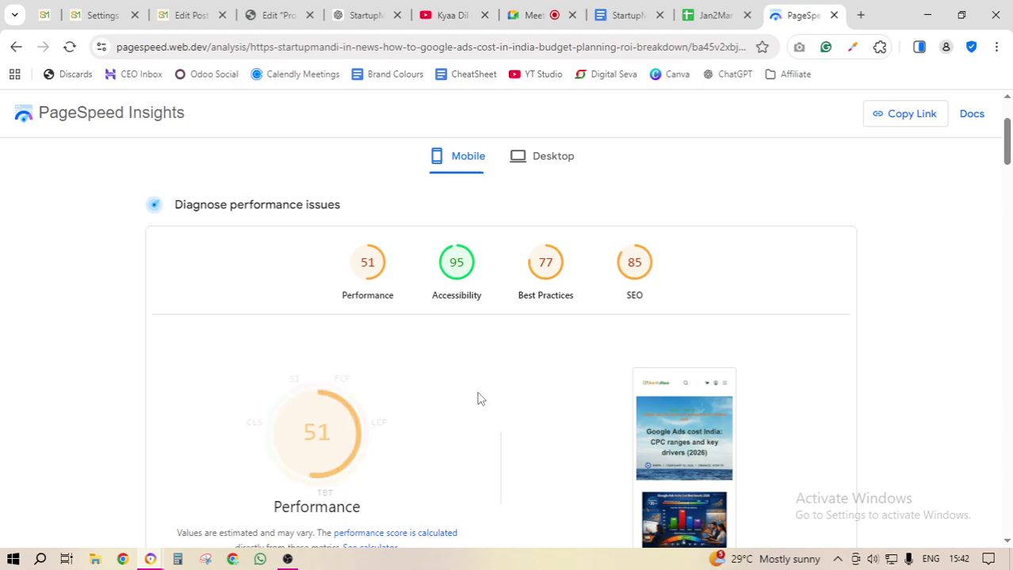
scroll(477, 398, "down", 4)
left_click_drag(173, 362, 610, 357)
left_click_drag(290, 420, 197, 431)
left_click_drag(240, 480, 172, 474)
scroll(291, 416, "down", 3)
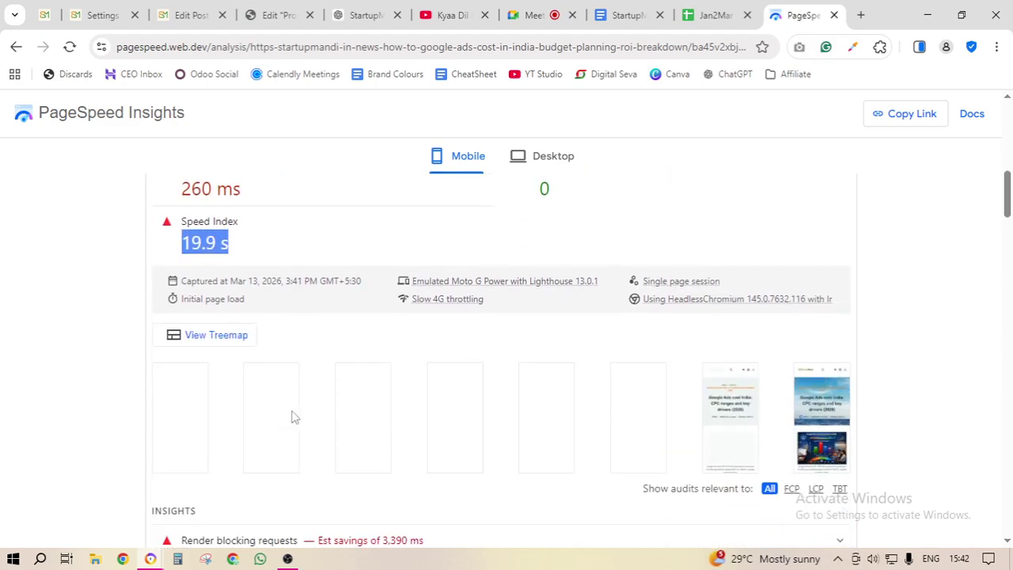
- Examine the performance insights and diagnostics, expanding and collapsing the details of "Render blocking requests" and "Reduce unused CSS"
scroll(291, 417, "down", 4)
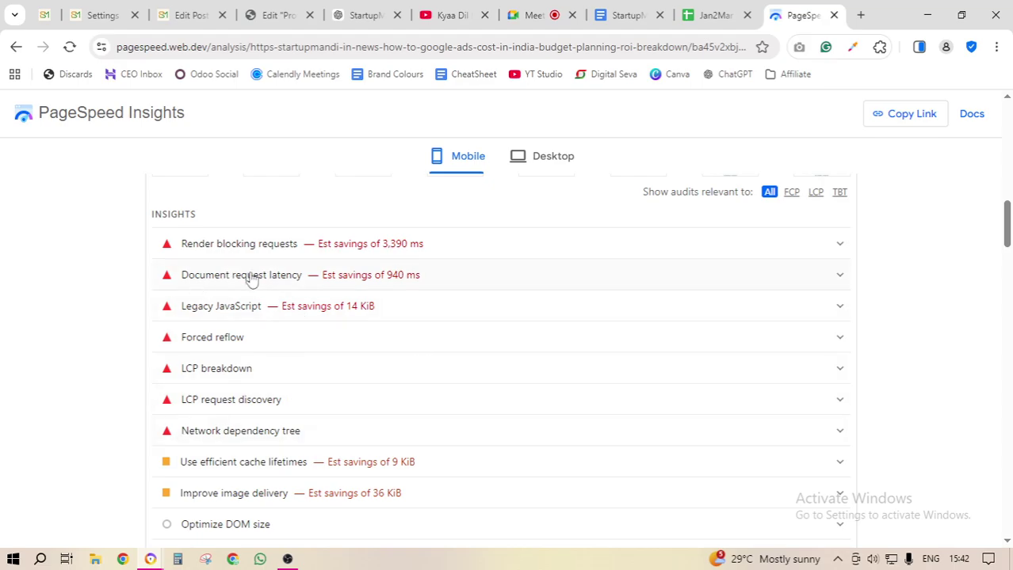
left_click(545, 248)
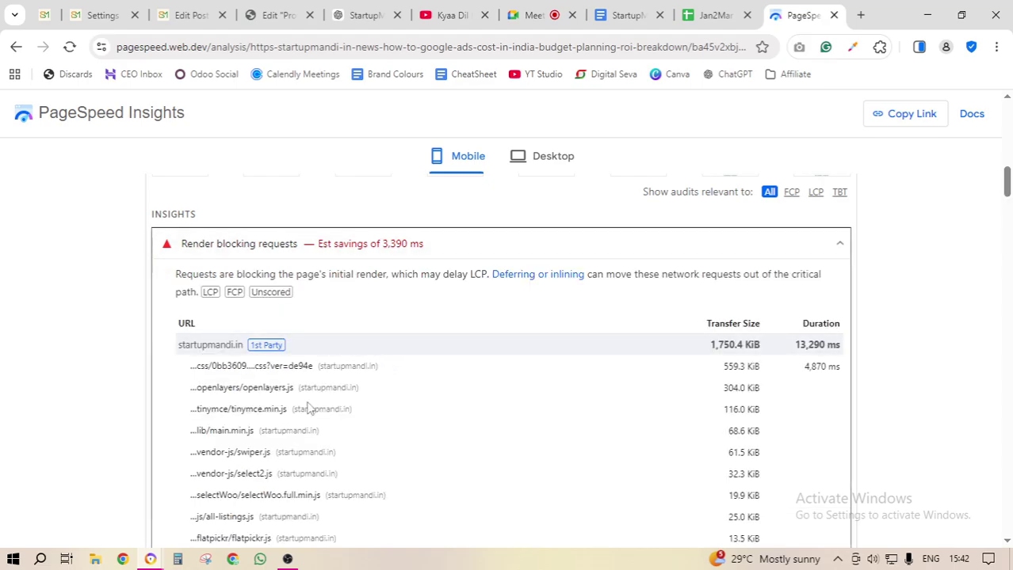
left_click(490, 247)
scroll(492, 252, "down", 4)
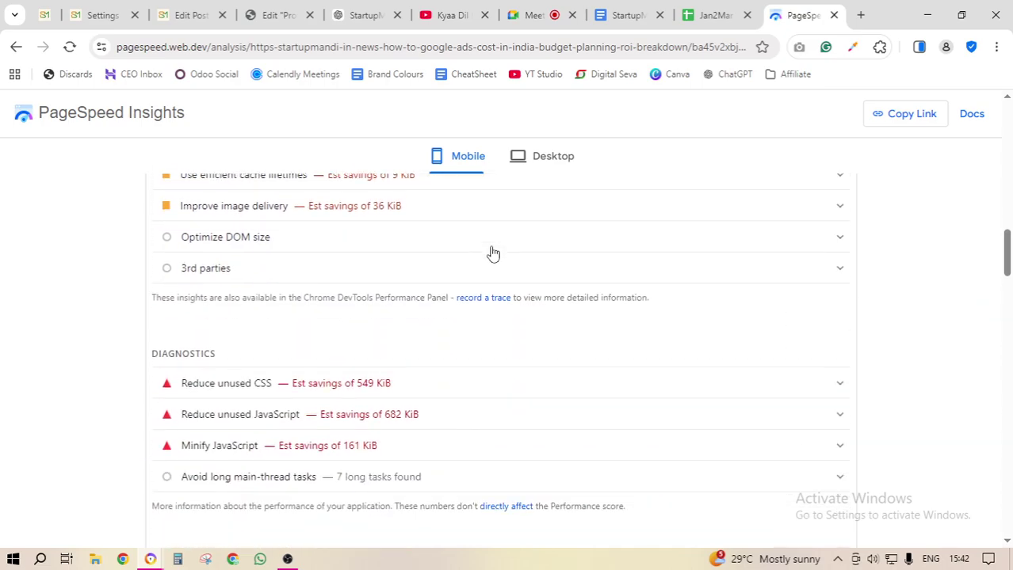
scroll(492, 252, "down", 2)
left_click(479, 228)
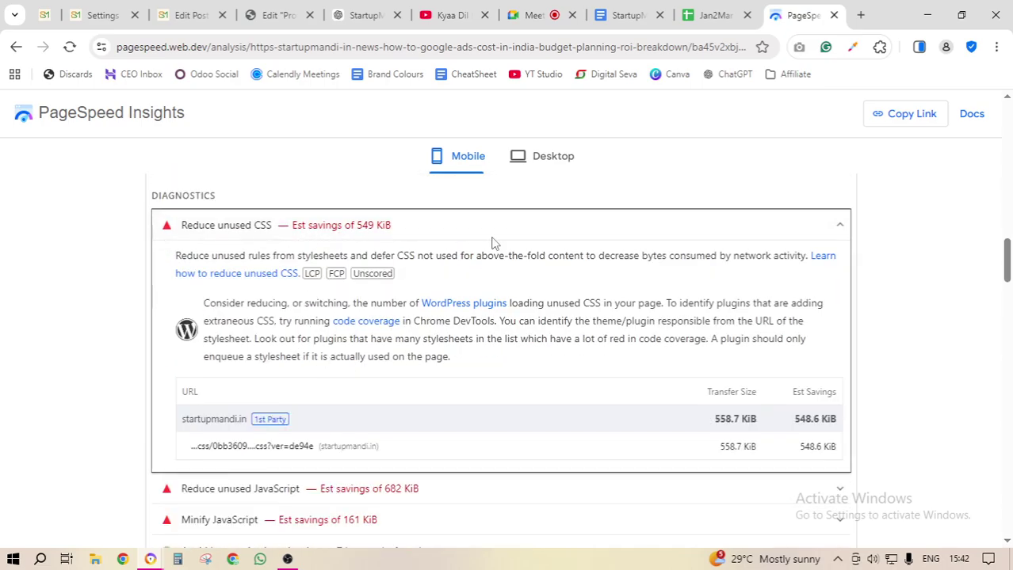
left_click(456, 232)
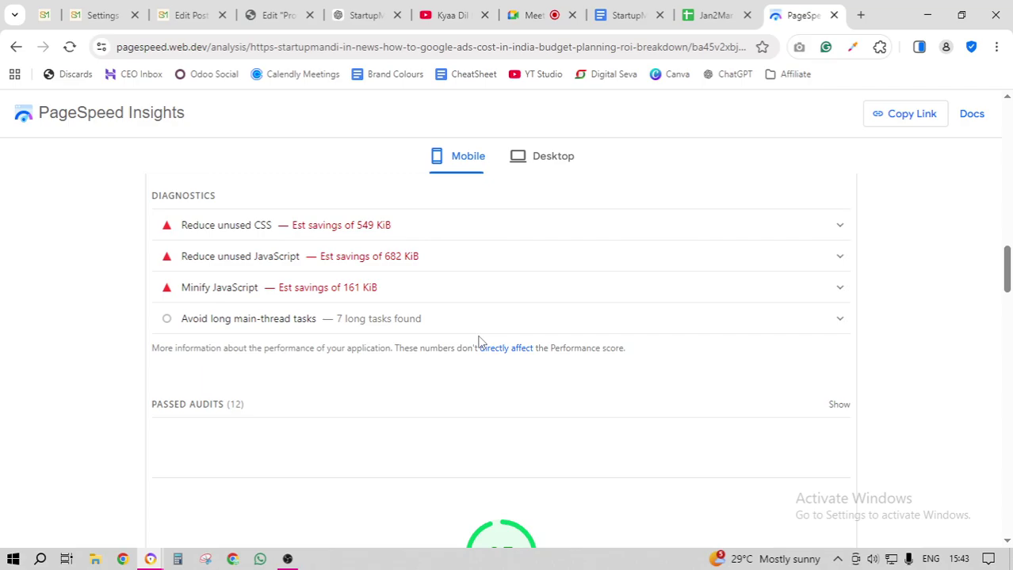
- Go to the report's SEO section and review the details of its "Links are not crawlable" and "robots.txt is not valid" audits
scroll(493, 280, "up", 10)
scroll(555, 289, "up", 10)
left_click(635, 413)
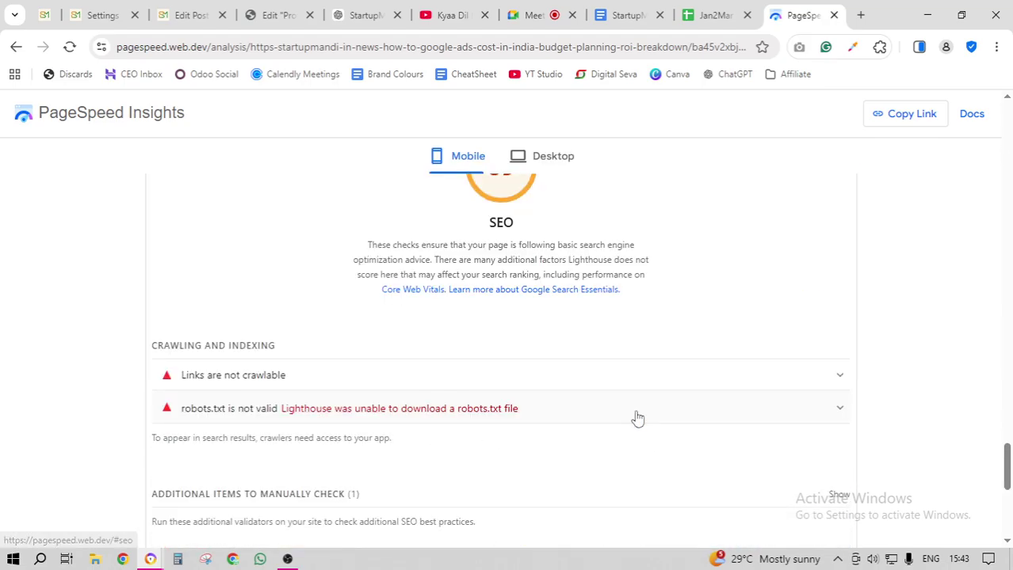
scroll(346, 389, "down", 1)
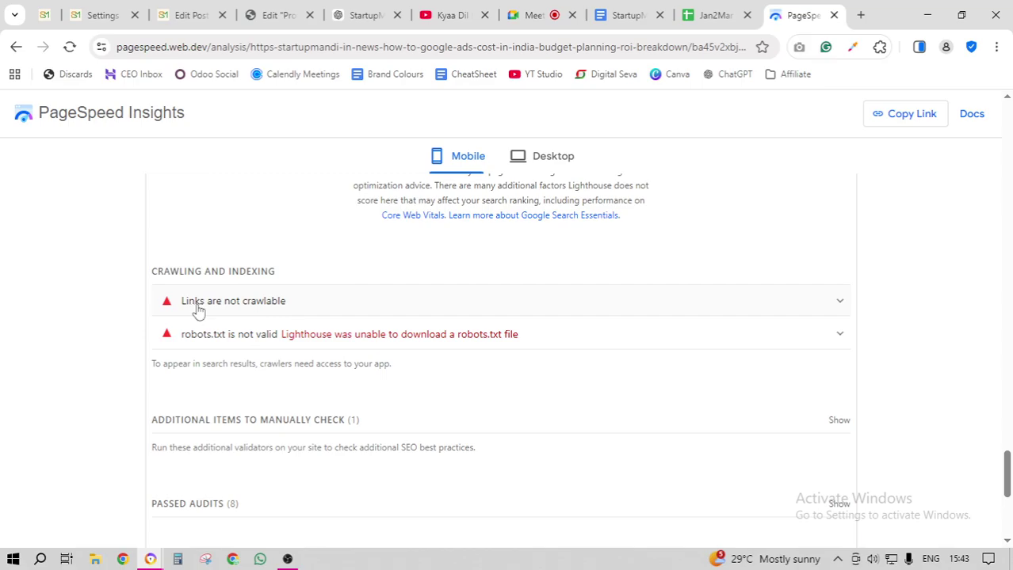
left_click(336, 307)
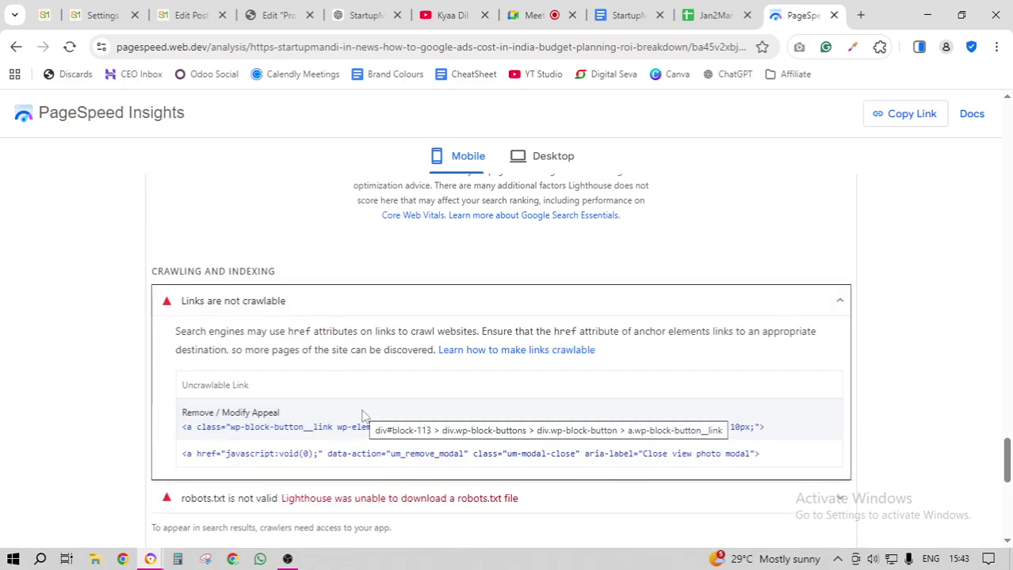
scroll(359, 420, "down", 1)
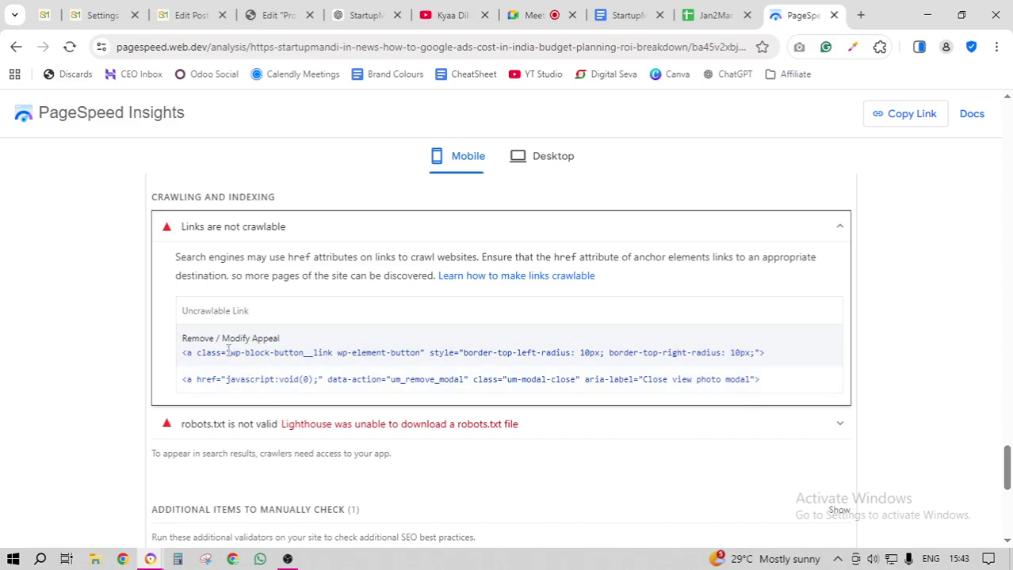
left_click(302, 236)
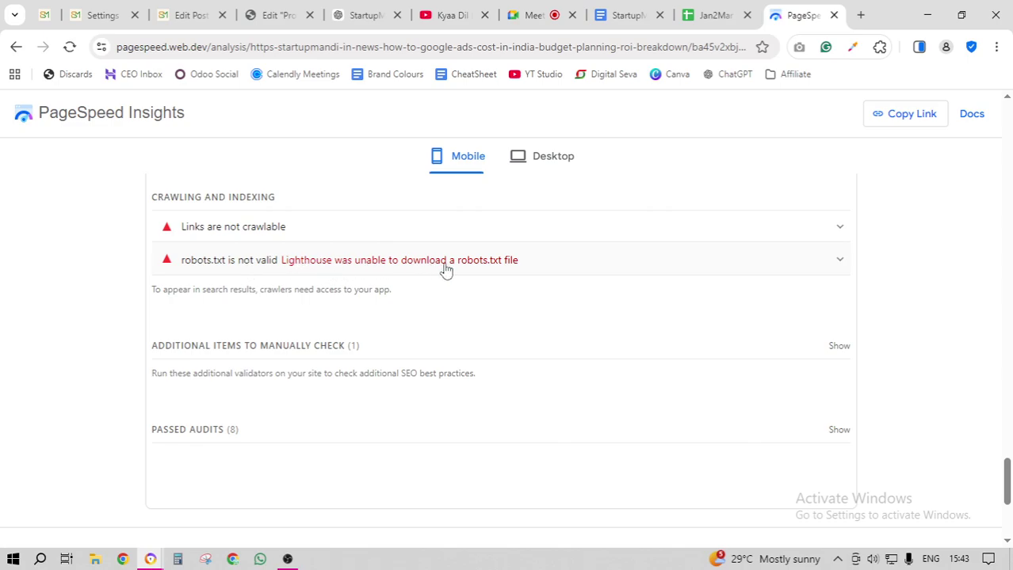
left_click(548, 271)
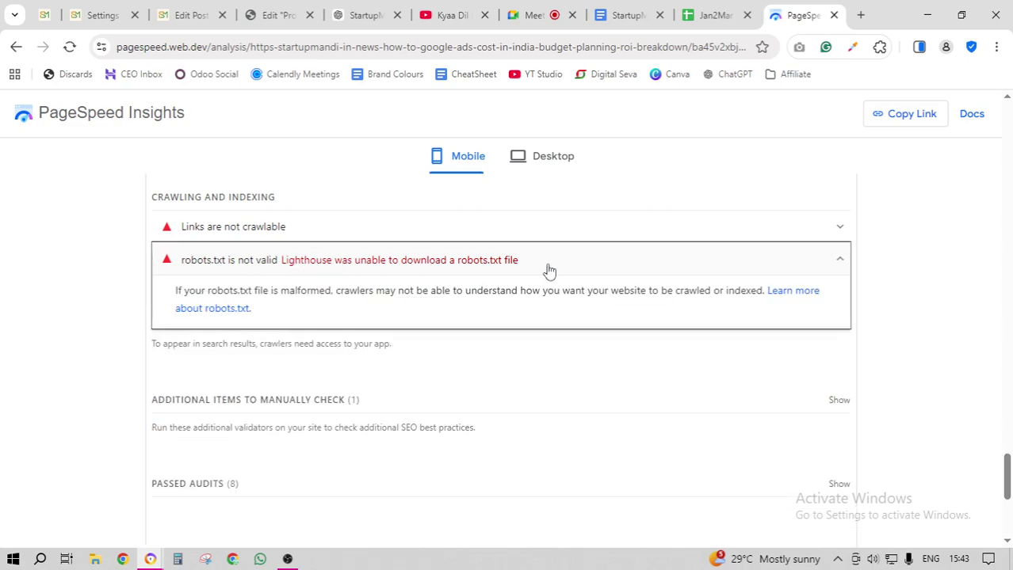
left_click(548, 271)
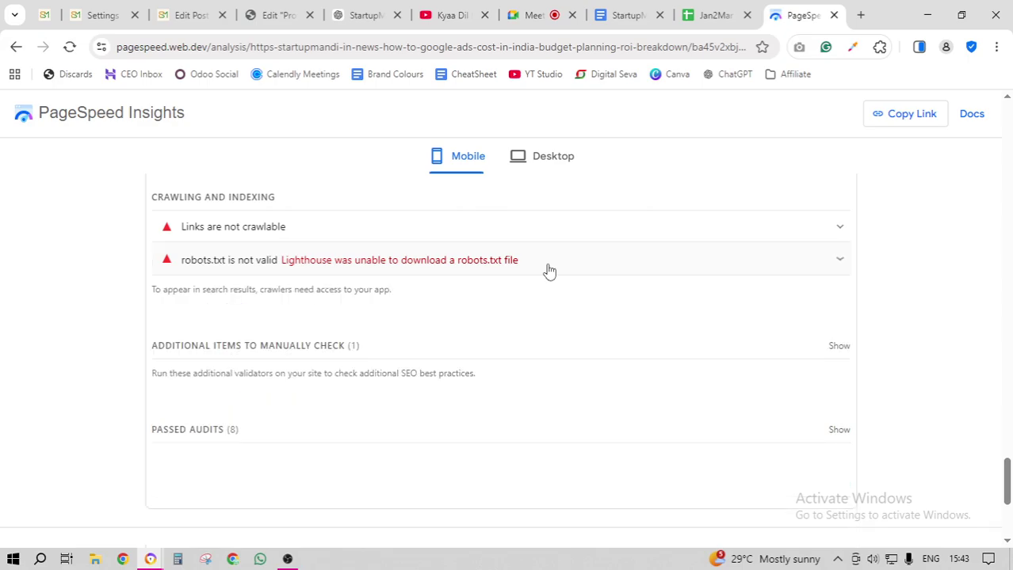
- Examine the details of the manual-check item "Structured data is valid" in the mobile SEO section and collapse them again
scroll(321, 300, "down", 2)
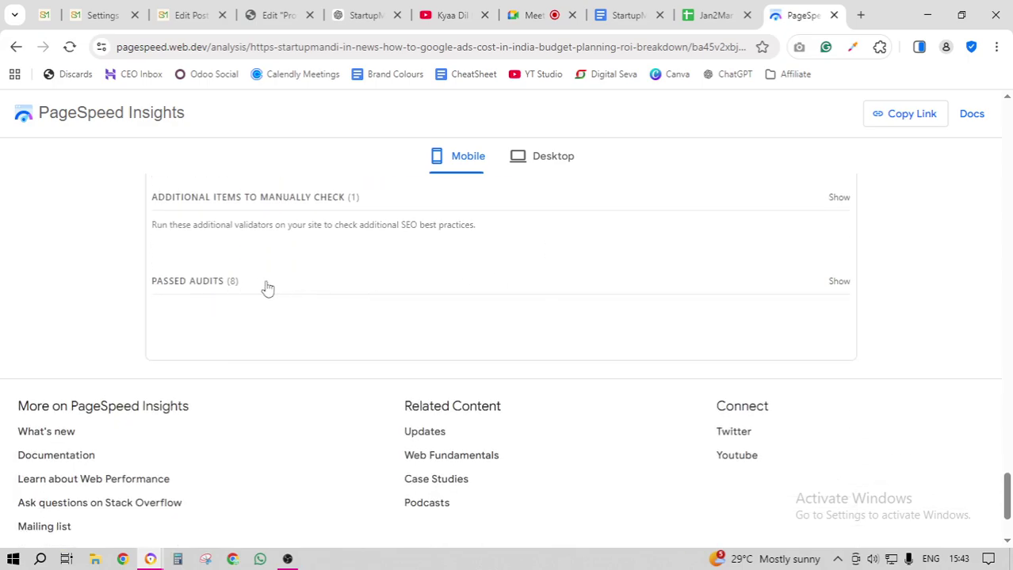
scroll(262, 215, "up", 1)
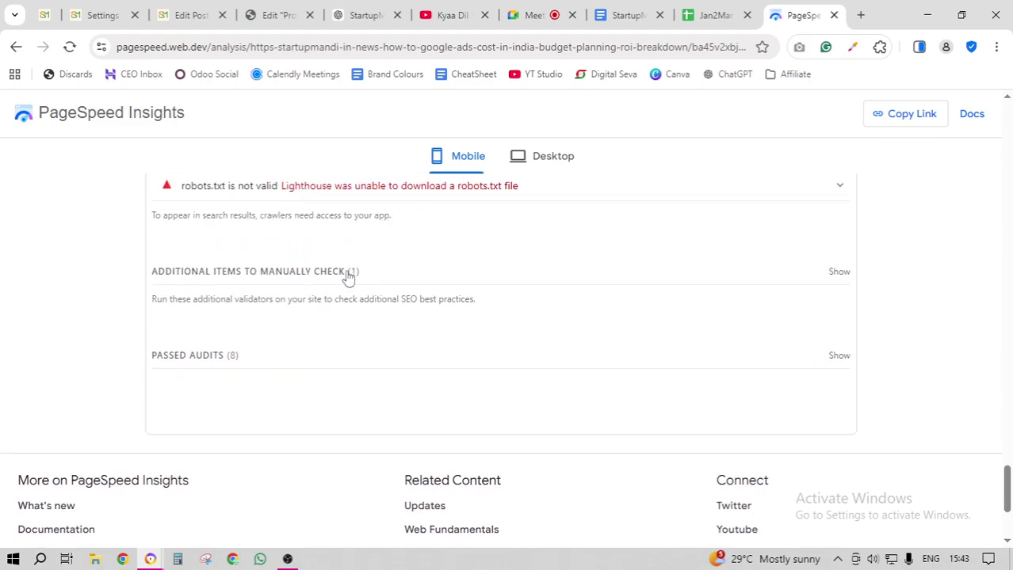
left_click(403, 276)
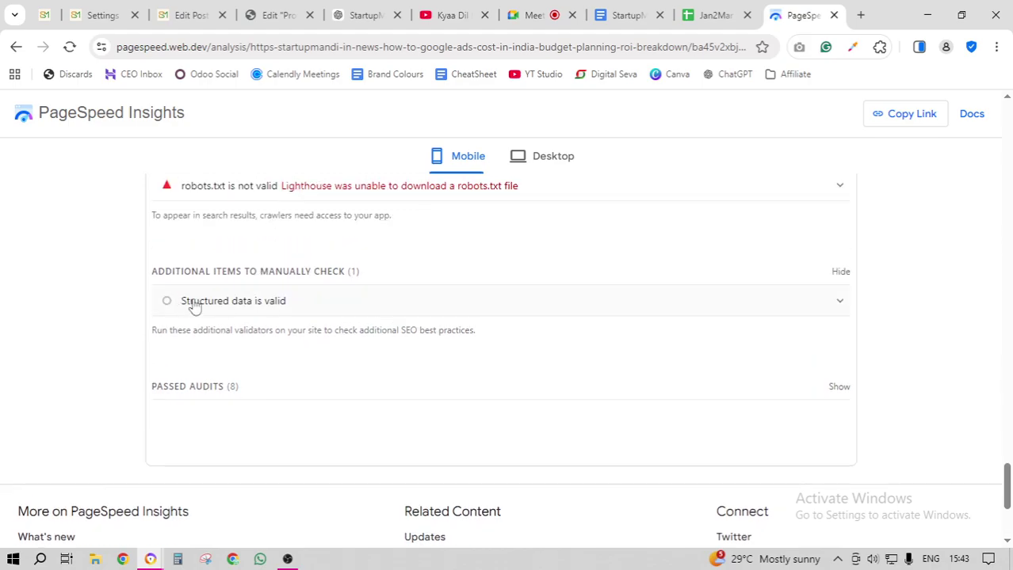
left_click(320, 309)
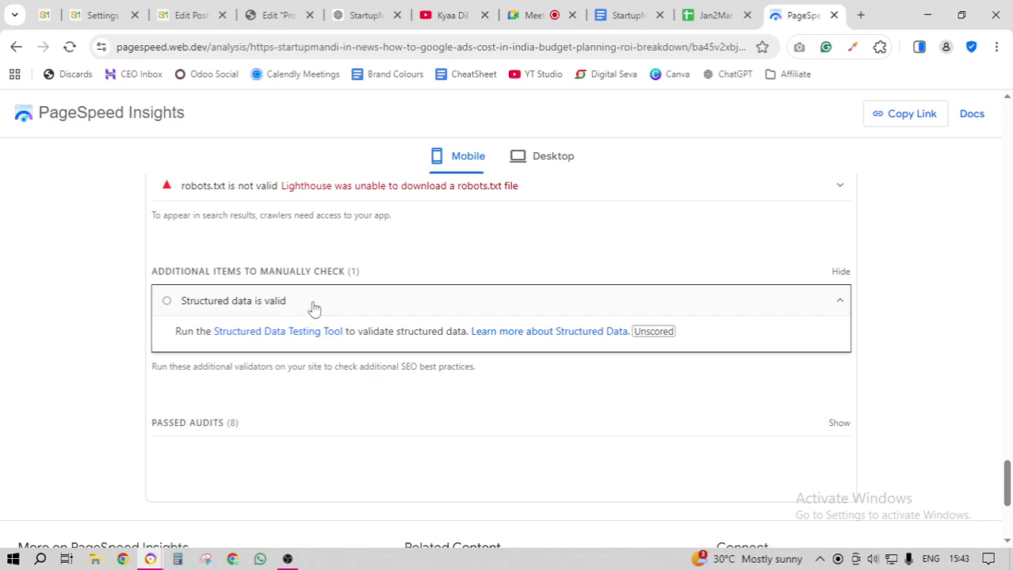
left_click(379, 296)
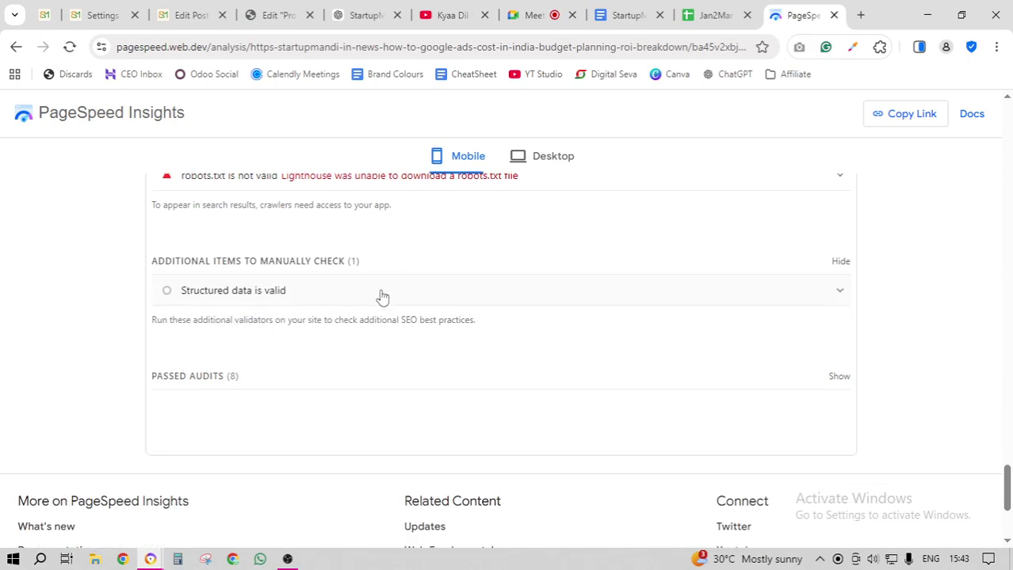
- Expand the mobile report's passed SEO audits and examine those on indexing, title element, HTTP status code and meta description
scroll(256, 258, "down", 2)
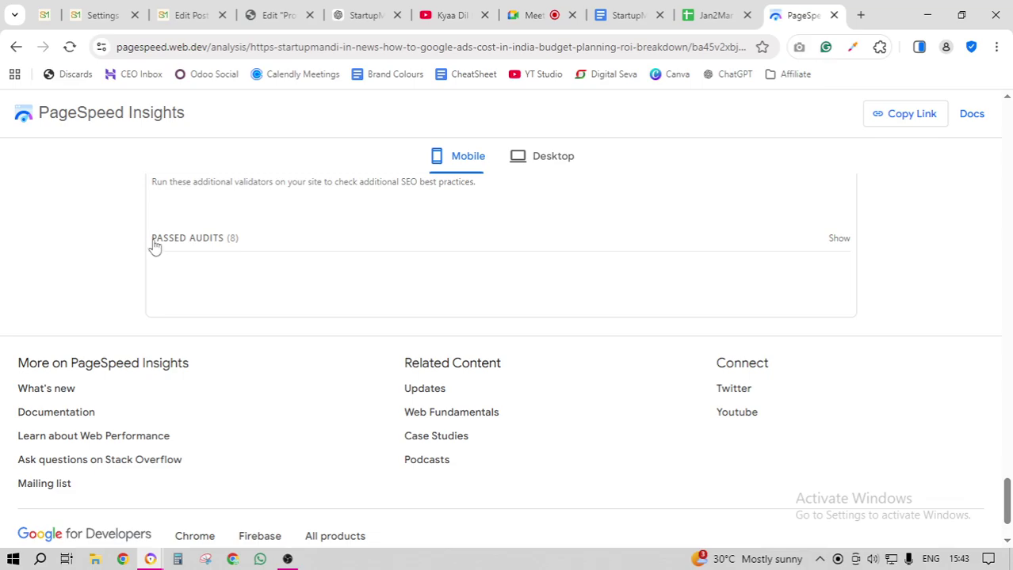
left_click(294, 244)
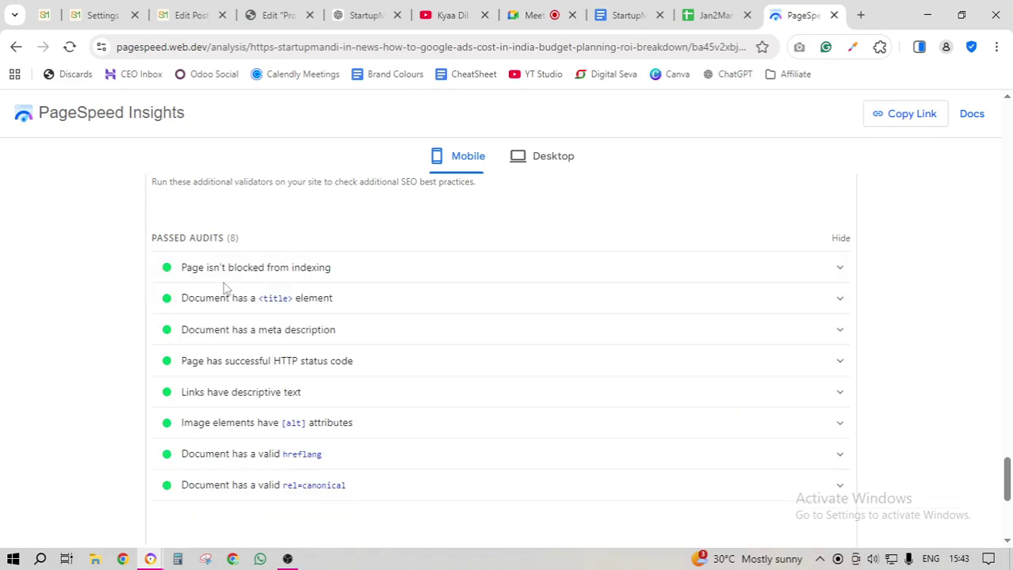
left_click_drag(345, 273, 151, 273)
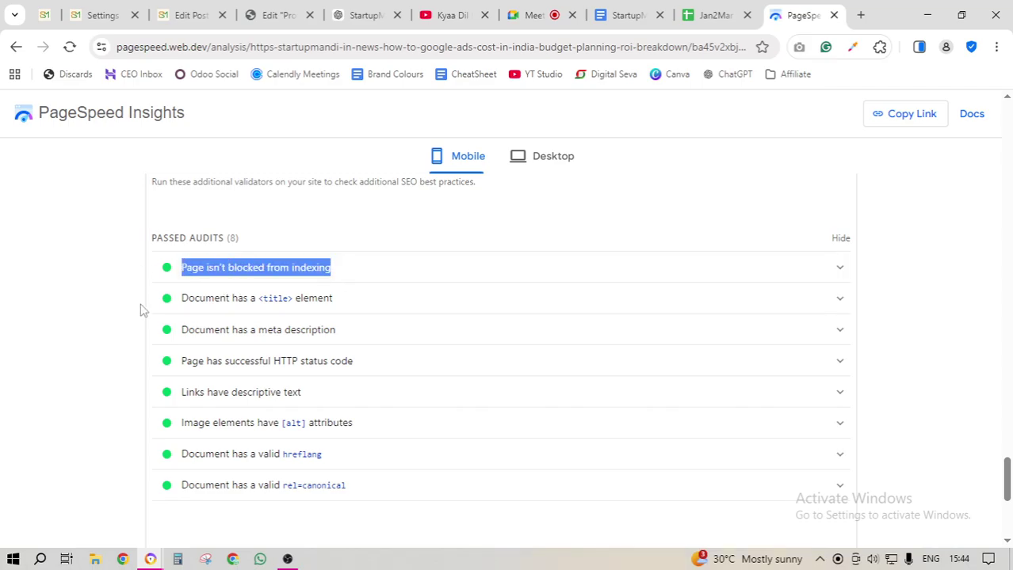
left_click(185, 304)
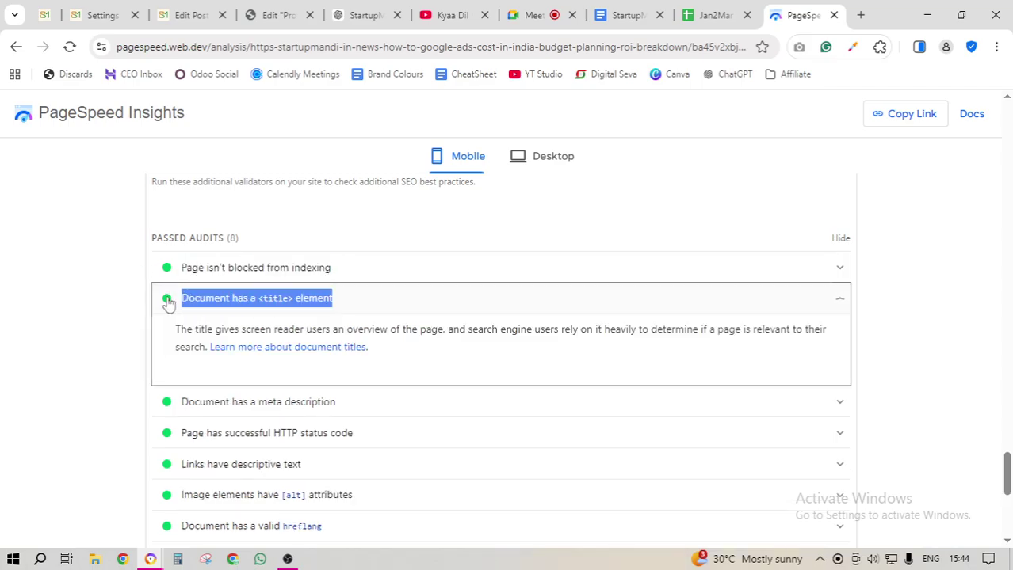
left_click(386, 305)
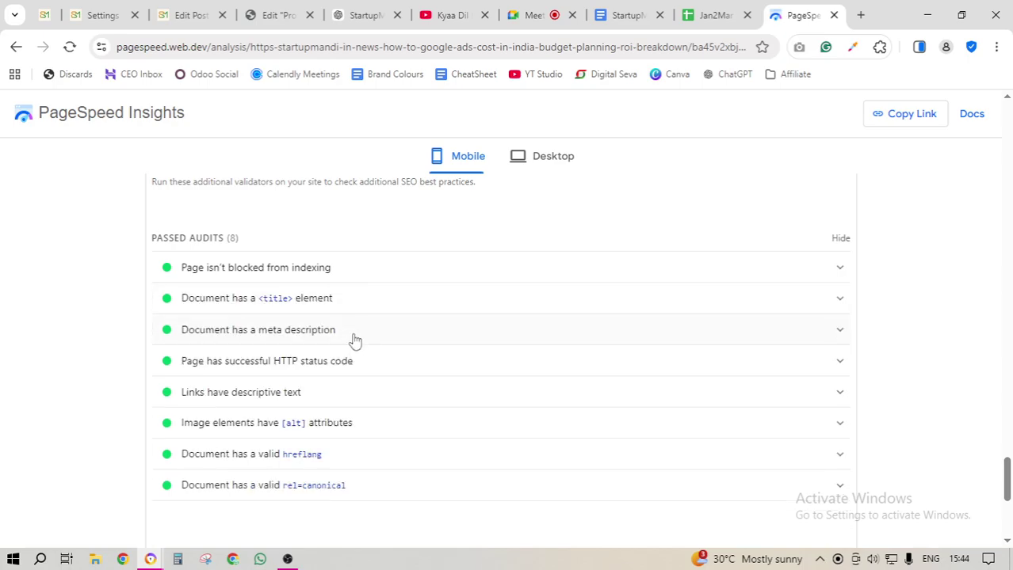
left_click_drag(370, 368, 141, 362)
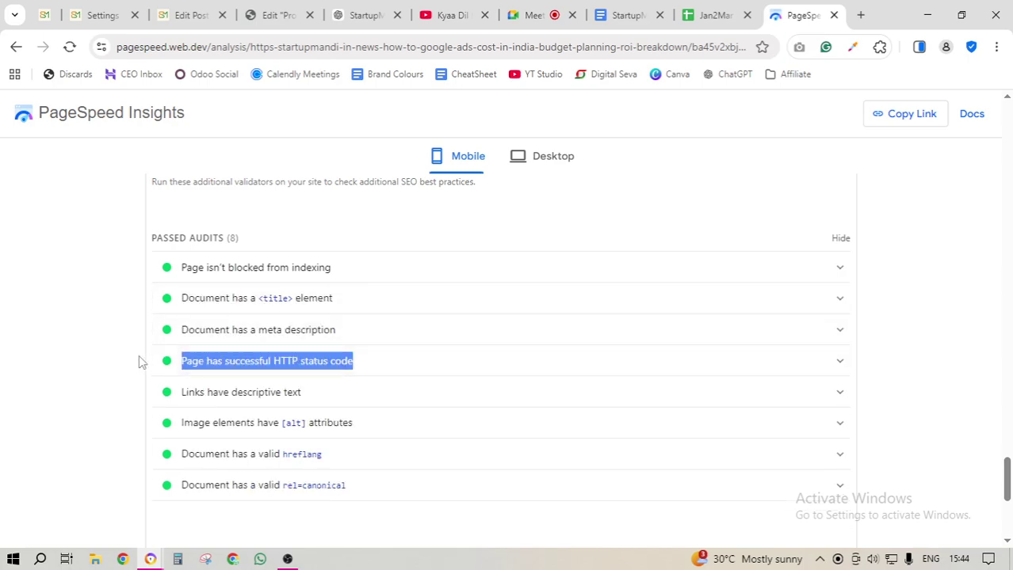
left_click_drag(337, 333, 166, 336)
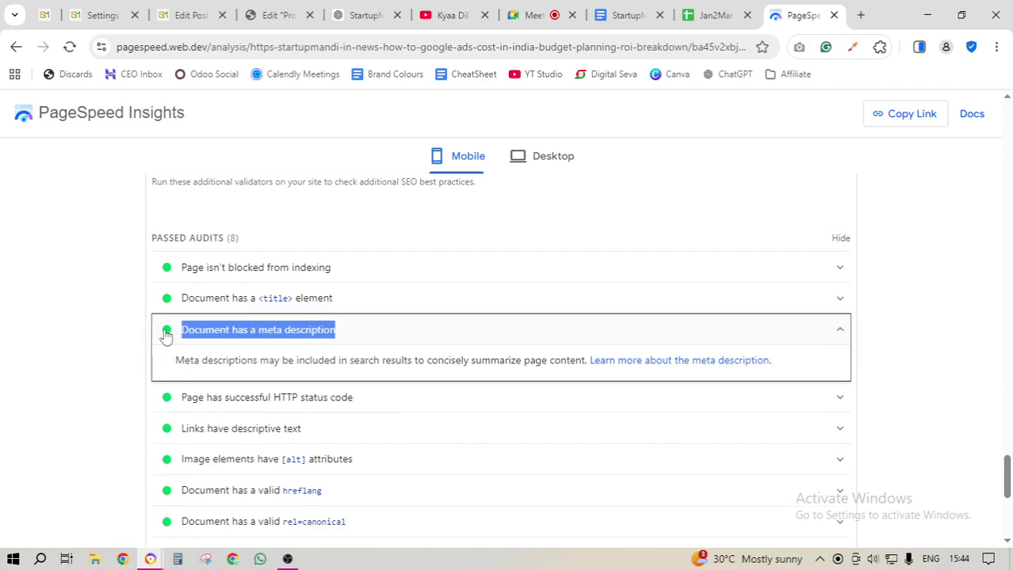
left_click(369, 332)
- Examine the passed audits on descriptive link text, image alt attributes, hreflang and rel=canonical, closing the alt attribute details
scroll(220, 314, "down", 1)
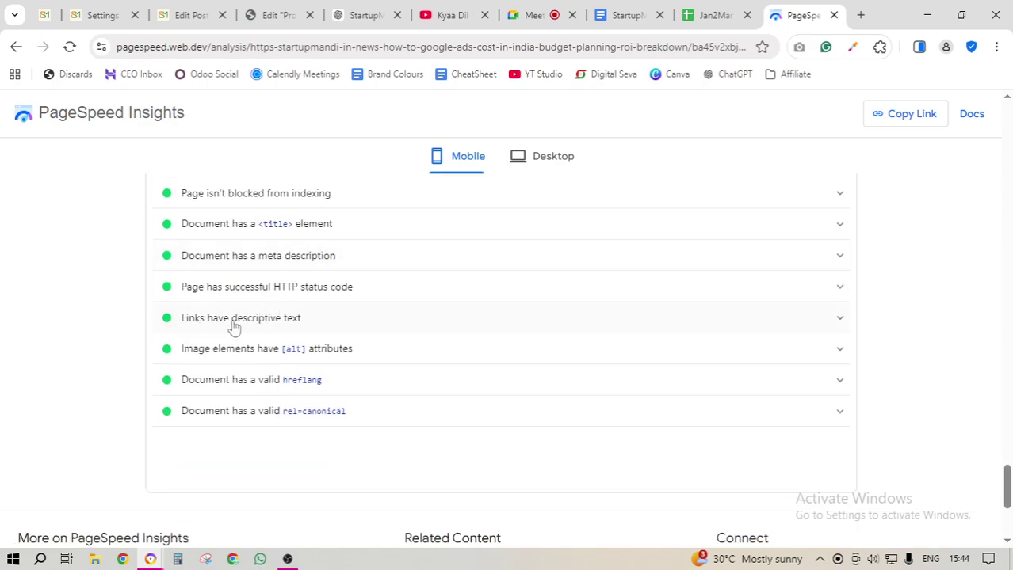
left_click_drag(340, 324, 131, 324)
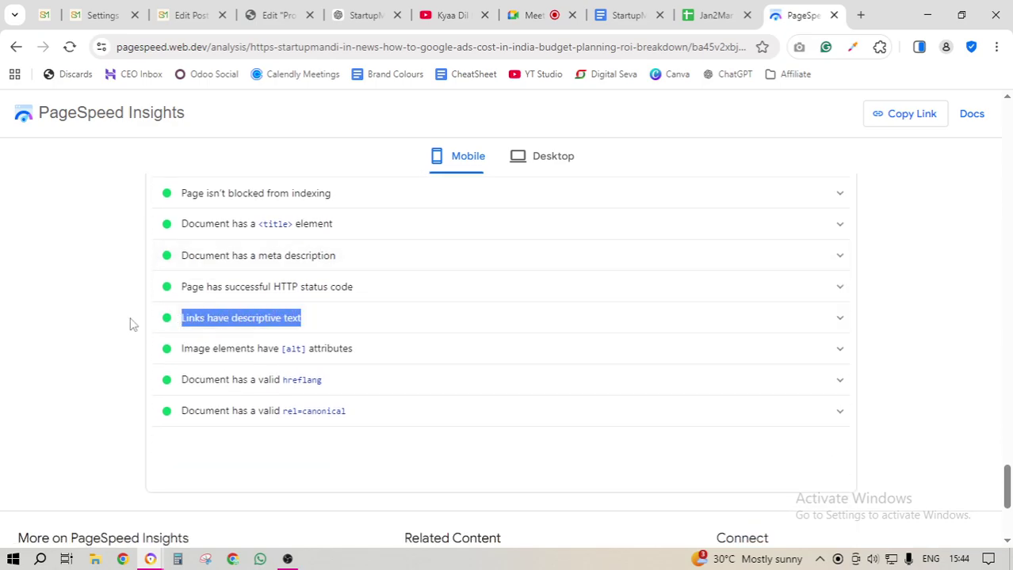
left_click_drag(357, 353, 164, 352)
scroll(350, 454, "down", 2)
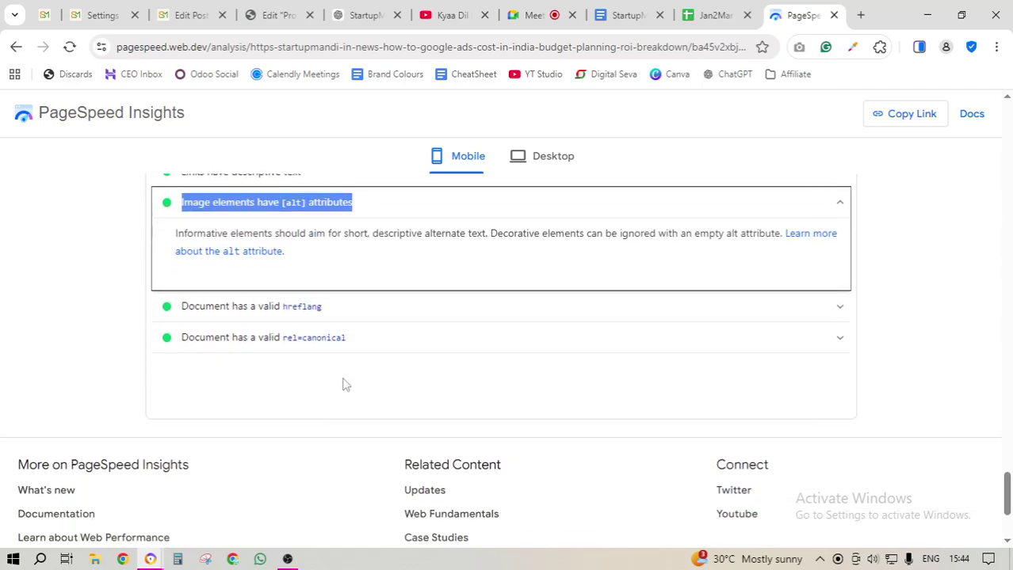
left_click_drag(348, 317, 143, 312)
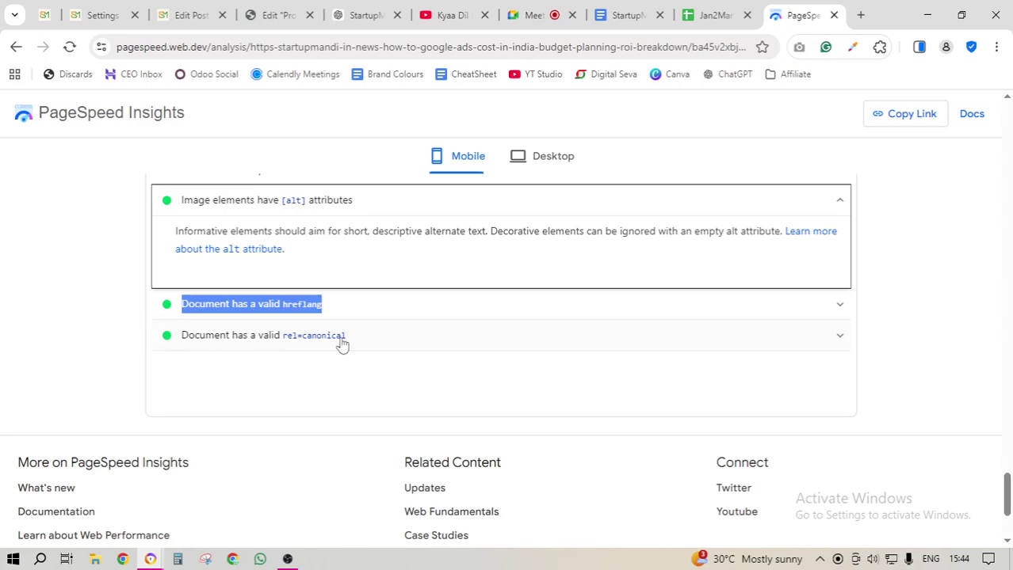
left_click_drag(370, 339, 149, 341)
scroll(346, 310, "up", 3)
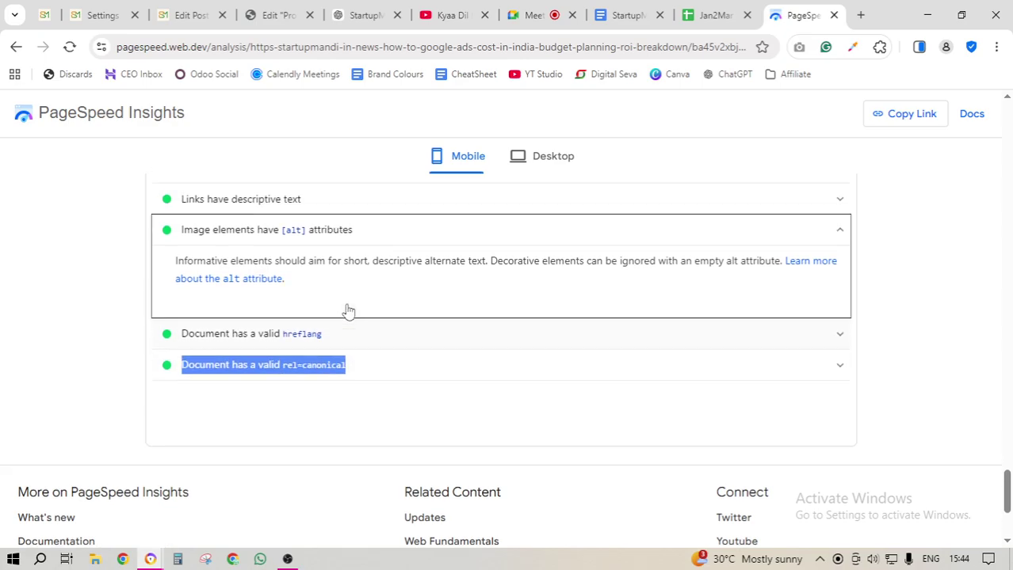
left_click(405, 426)
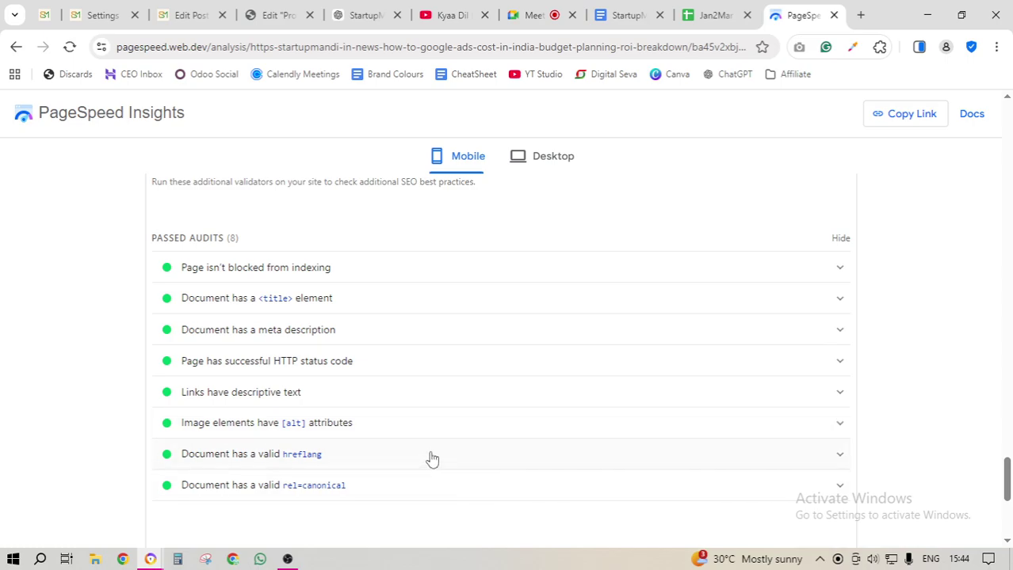
- Go over the mobile passed SEO audits once more, highlighting individual entries down to the image alt attributes audit
scroll(431, 458, "down", 1)
scroll(432, 459, "up", 2)
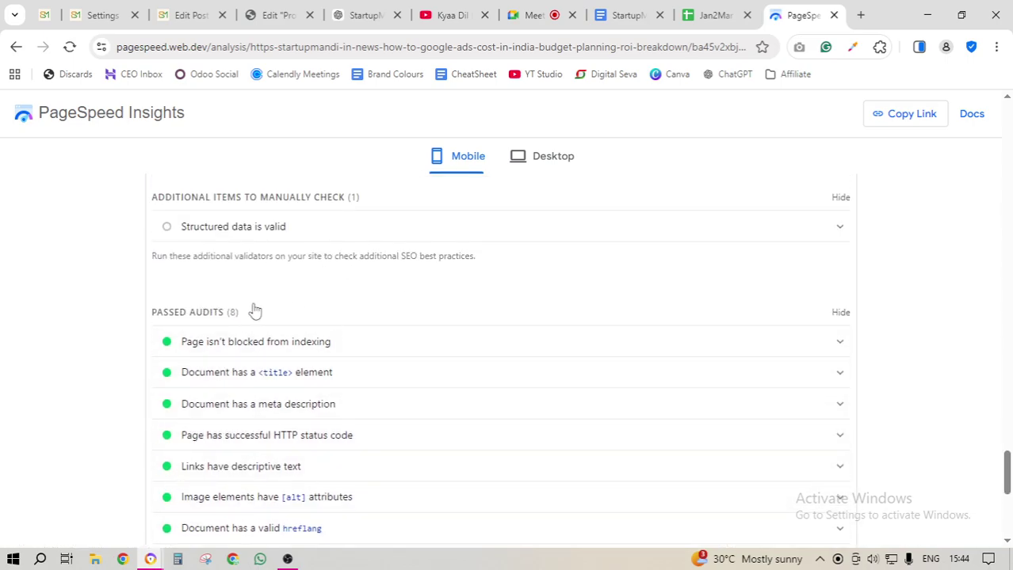
scroll(283, 389, "down", 1)
left_click_drag(344, 331, 136, 337)
left_click_drag(358, 363, 152, 367)
left_click_drag(319, 402, 141, 403)
left_click_drag(373, 432, 155, 422)
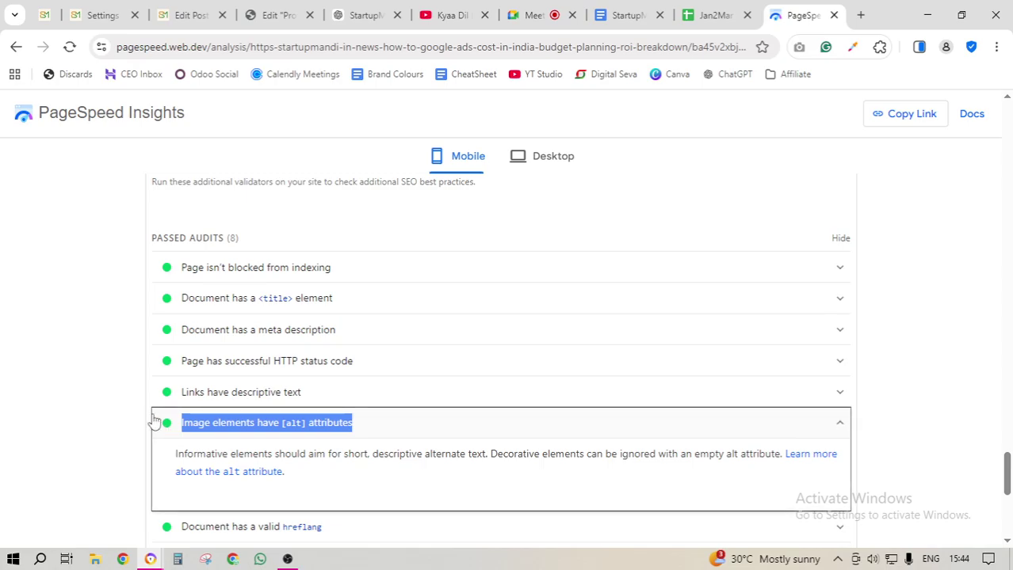
left_click(394, 426)
scroll(388, 313, "up", 1)
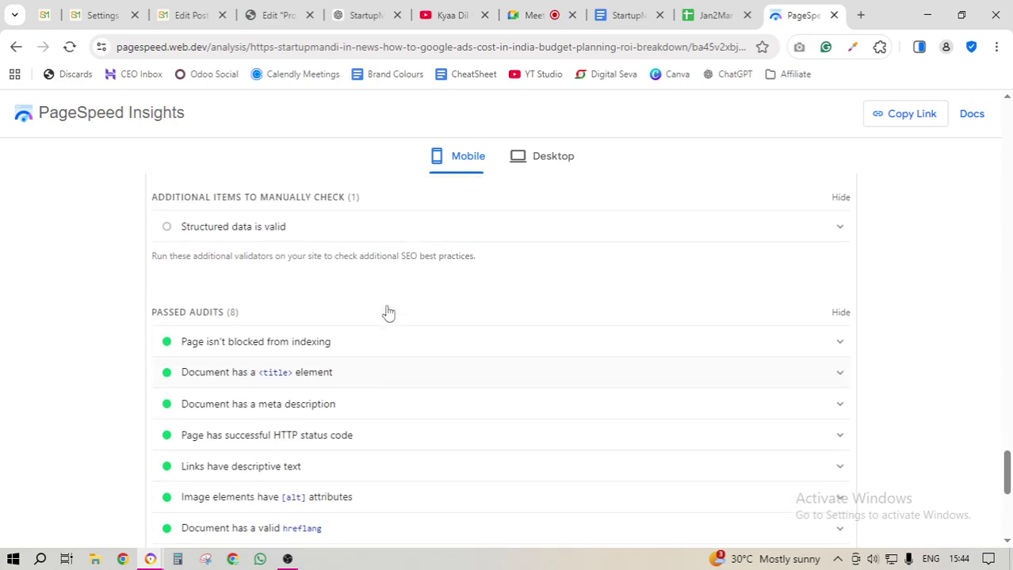
- Switch the report to its desktop results and examine the category scores, performance gauge and metrics down to Speed Index
scroll(404, 310, "up", 3)
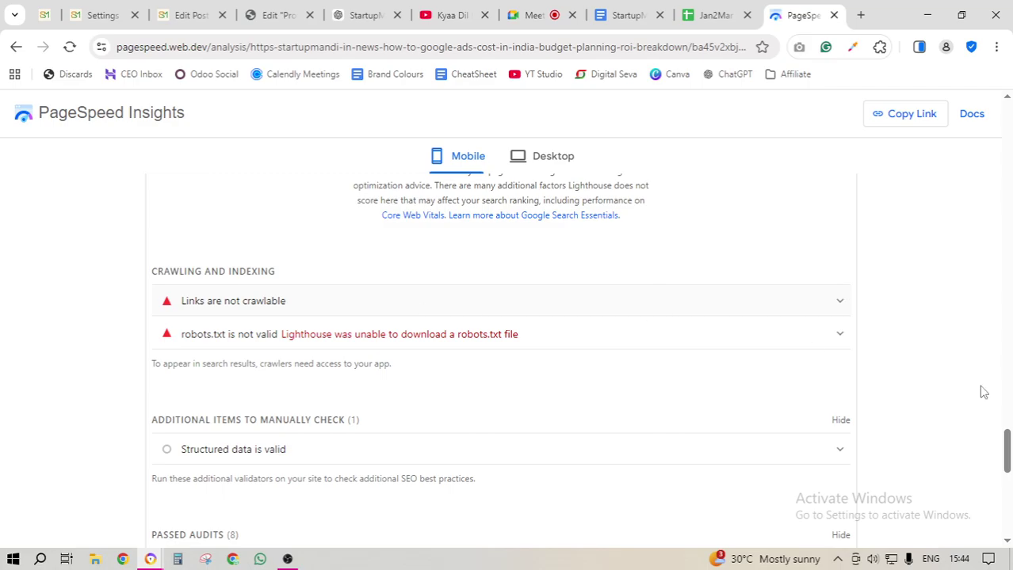
left_click_drag(1006, 448, 1008, 118)
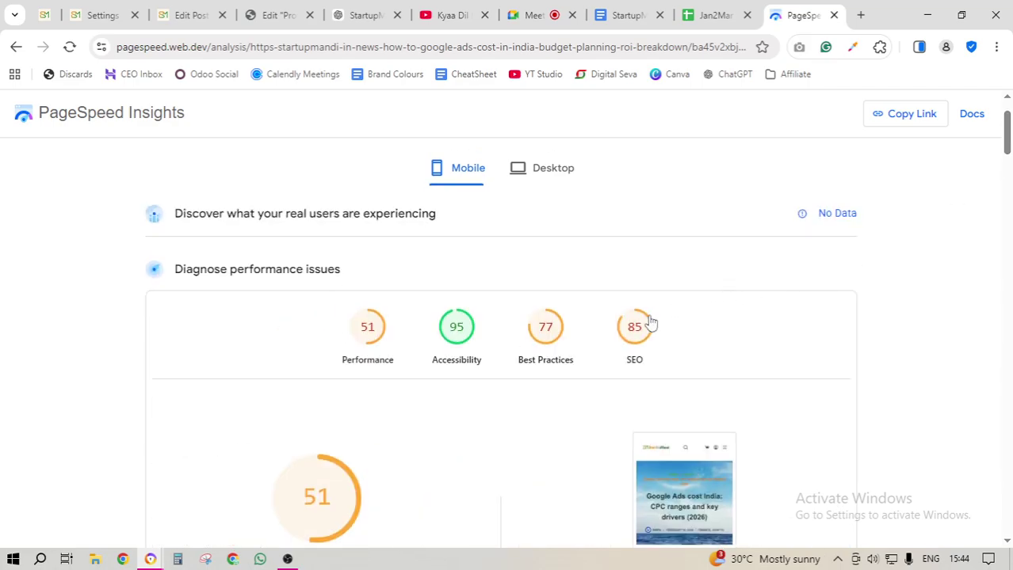
left_click(555, 171)
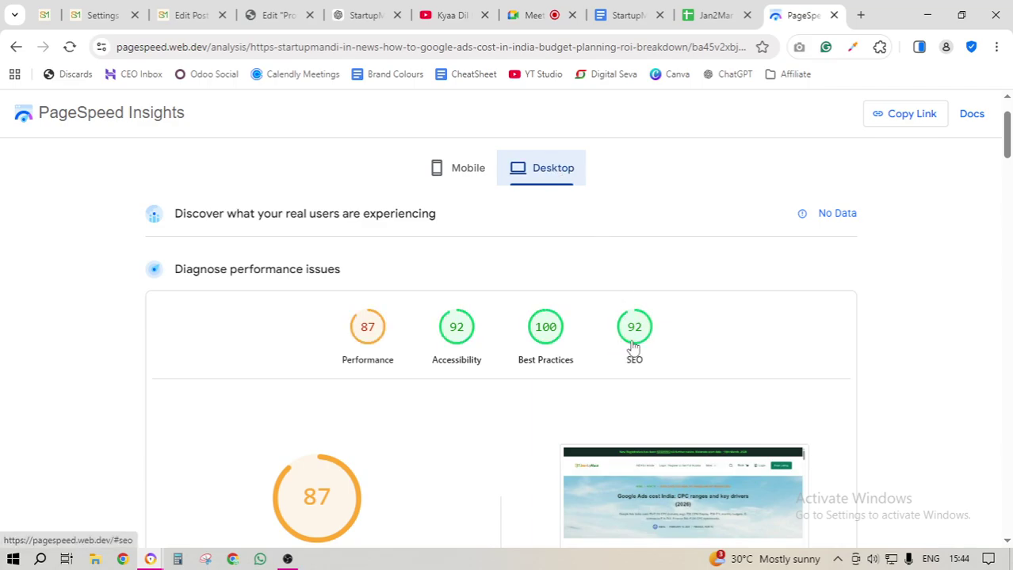
left_click(366, 328)
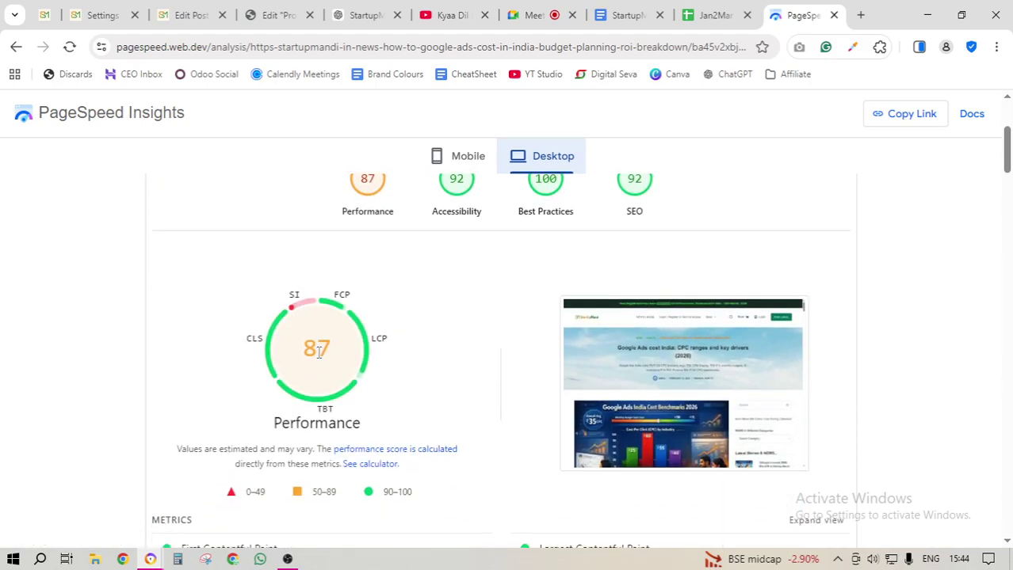
mouse_move(301, 306)
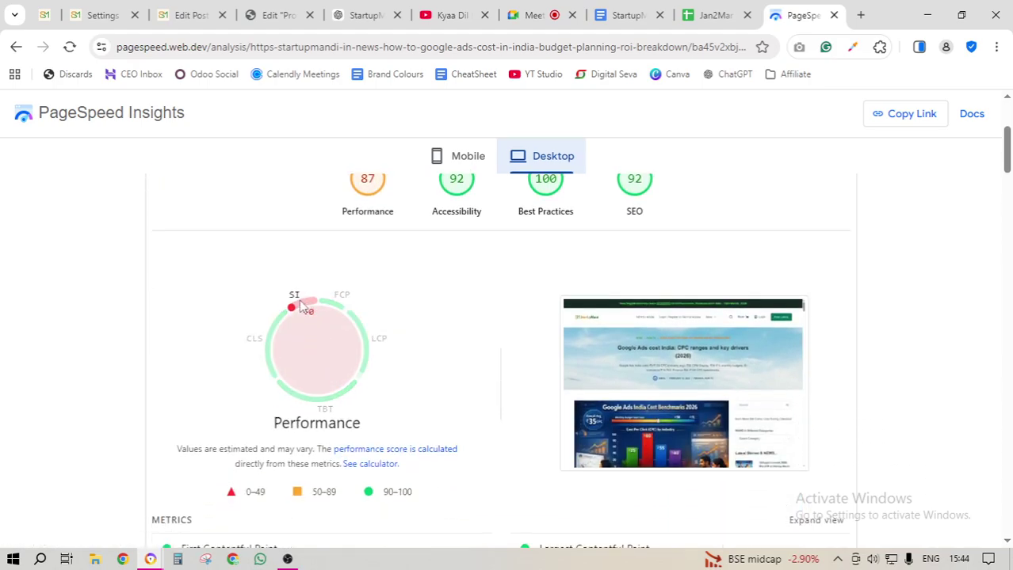
scroll(303, 316, "down", 3)
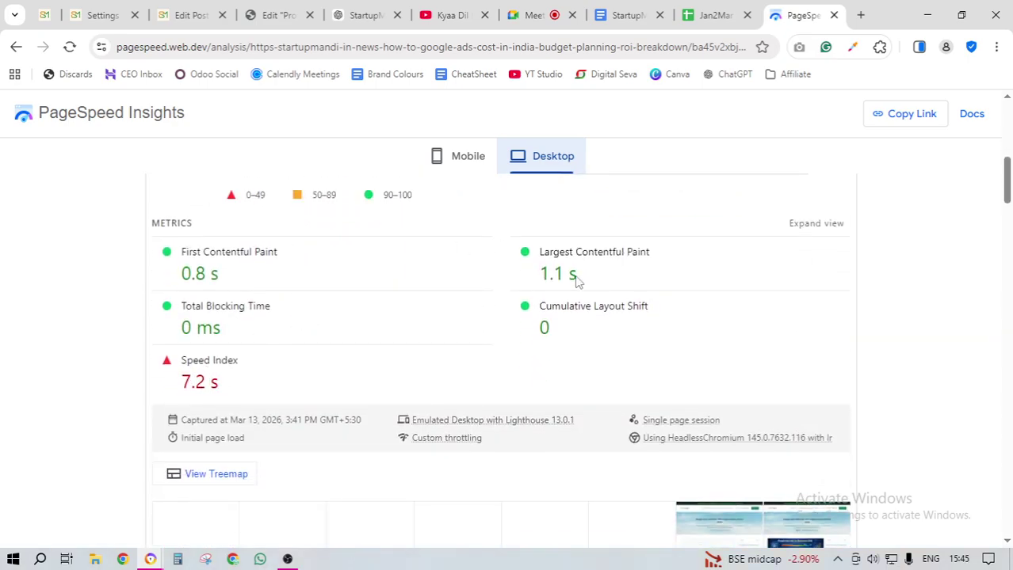
- Go to the desktop report's SEO section and review the details of its "Links are not crawlable" audit
scroll(520, 287, "up", 5)
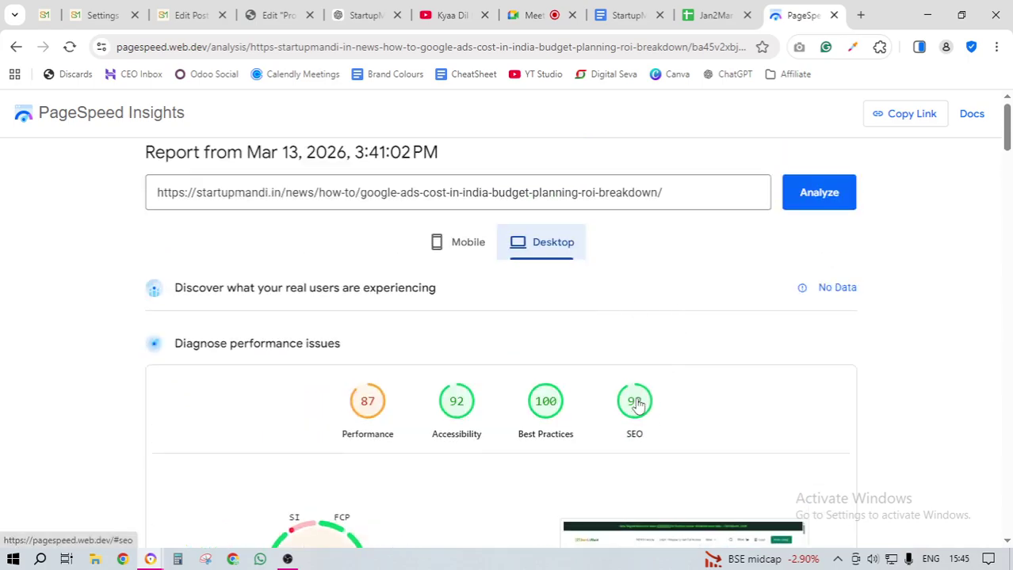
left_click(637, 405)
scroll(407, 377, "down", 1)
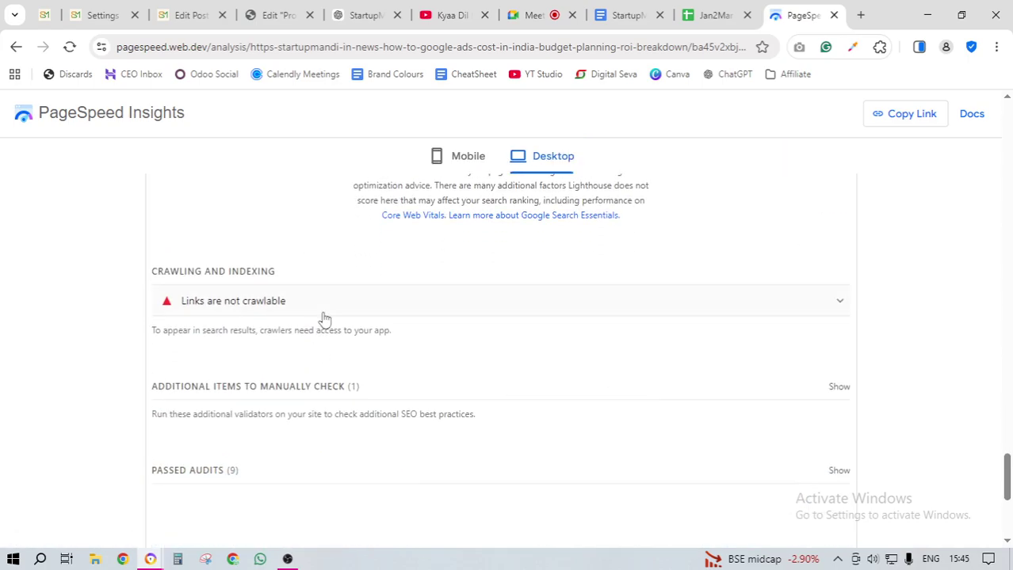
scroll(324, 318, "down", 1)
left_click(310, 238)
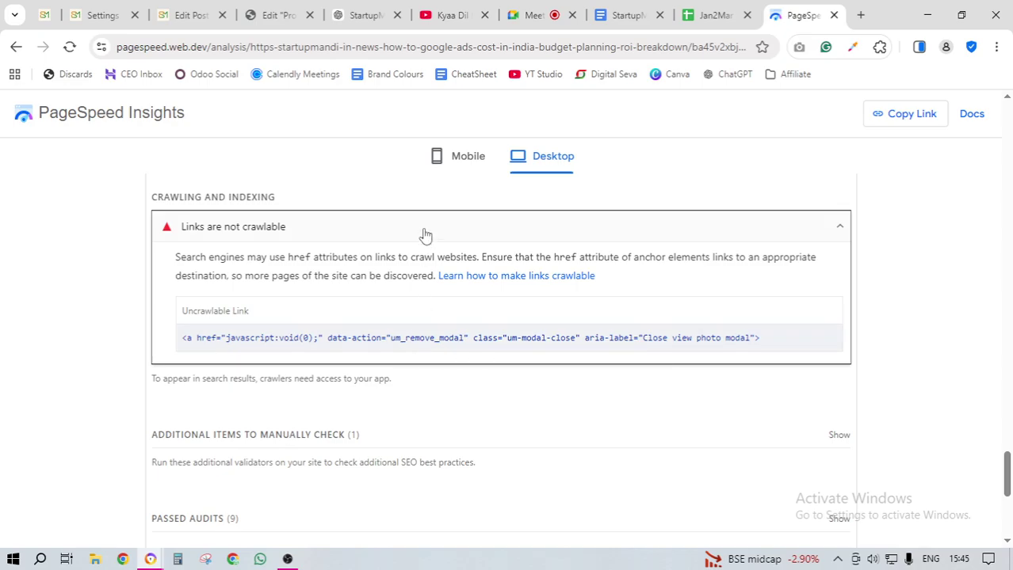
- Expand the desktop report's passed SEO audits and look through the list from indexing to rel=canonical
scroll(424, 234, "down", 3)
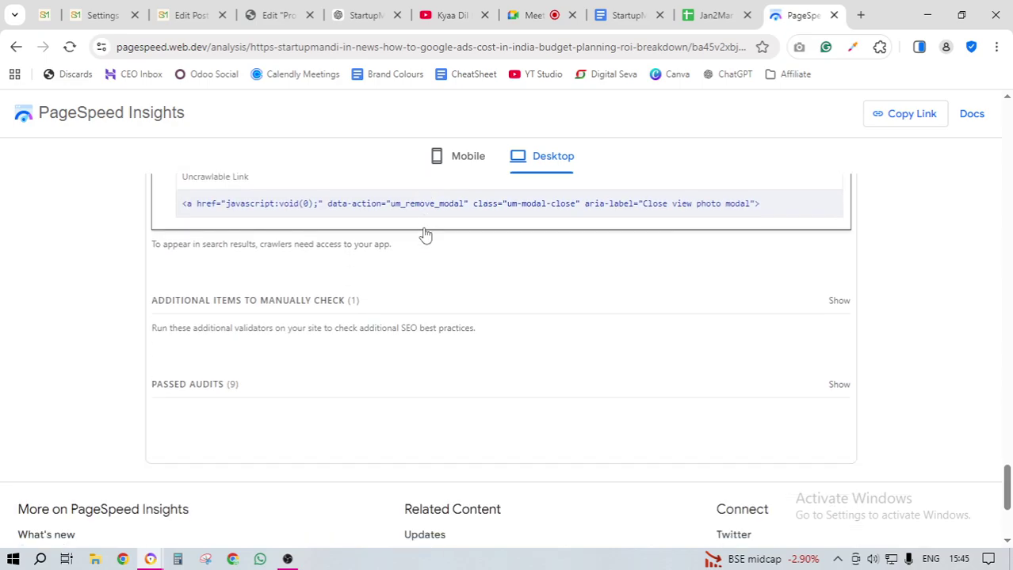
left_click(280, 373)
scroll(281, 379, "down", 3)
left_click_drag(377, 511, 106, 307)
left_click(107, 308)
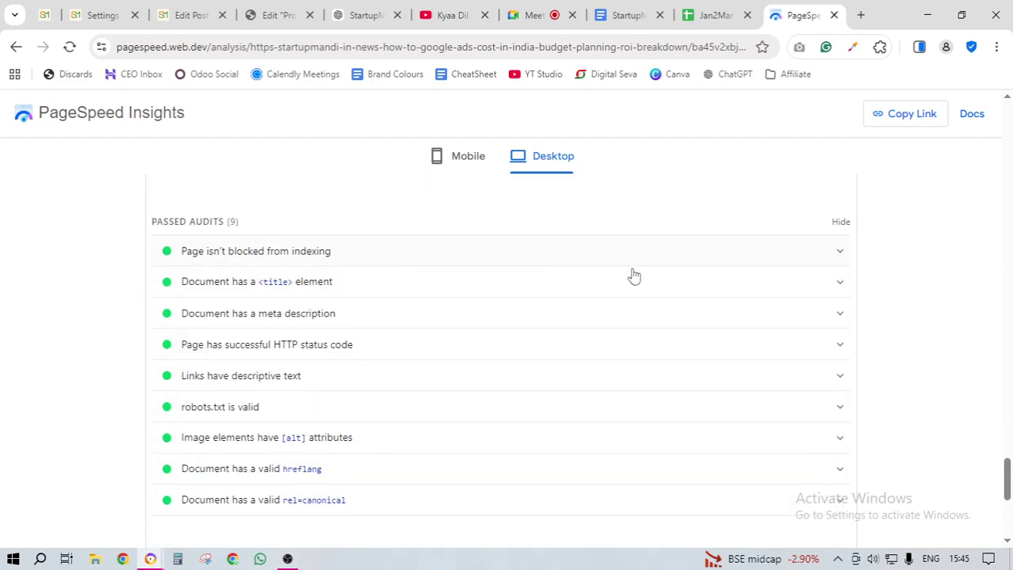
left_click_drag(357, 507, 165, 238)
- Return to the desktop report's category scores for a final look, and switch to the Google Meet session
left_click_drag(1003, 479, 944, 158)
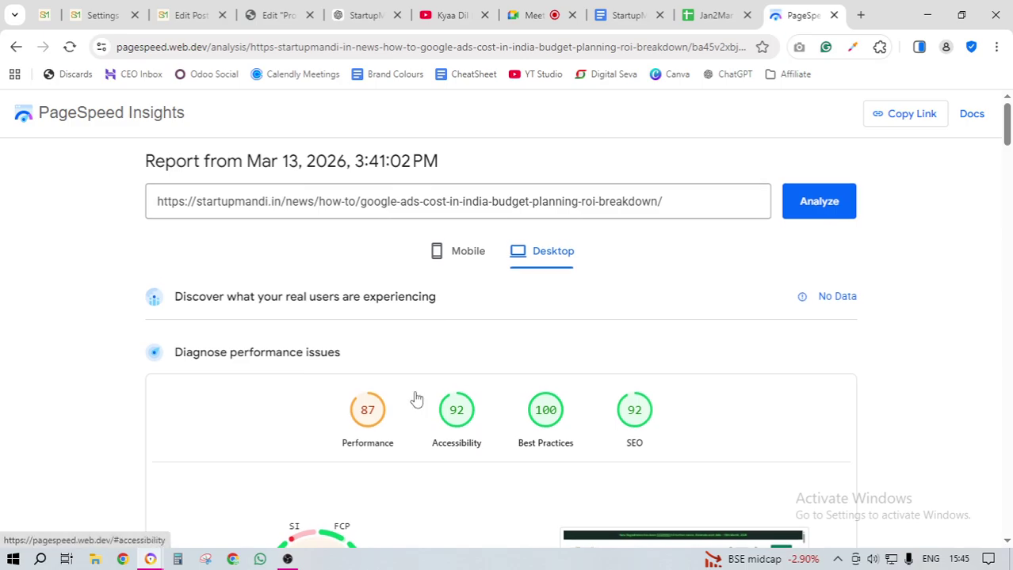
scroll(414, 399, "down", 2)
left_click_drag(328, 309, 398, 295)
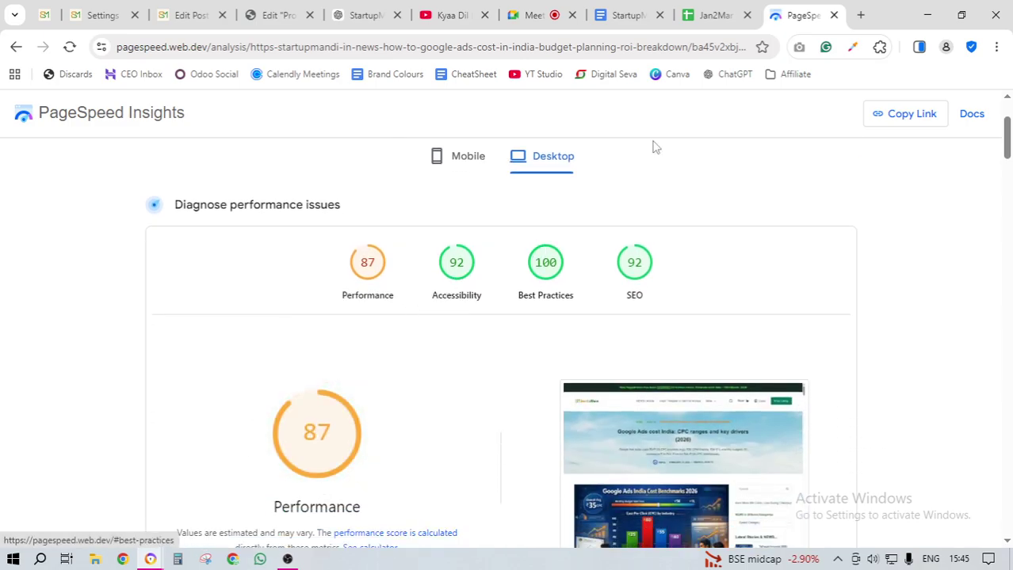
left_click(542, 14)
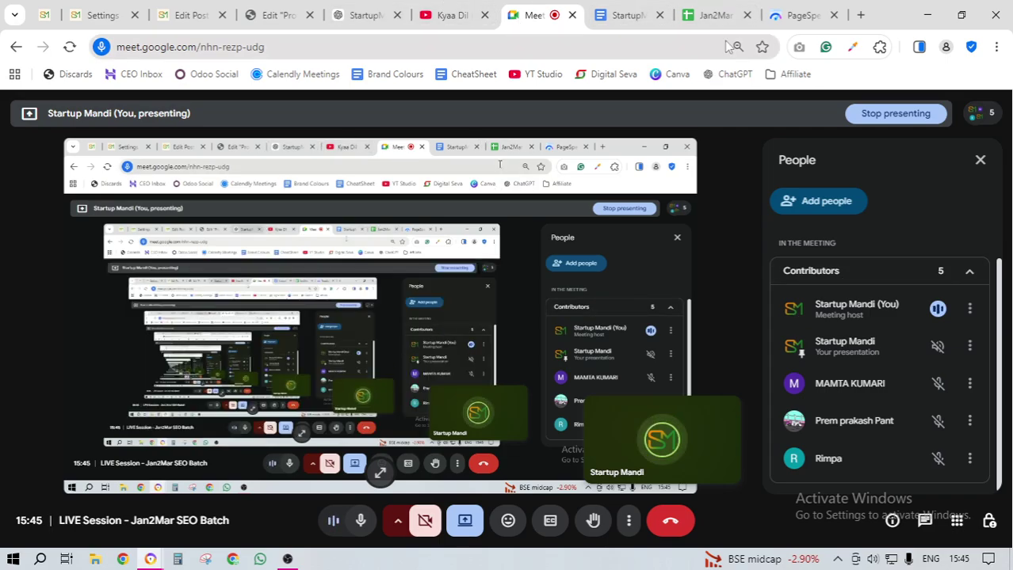
- Switch to the Content & SEO cheat sheet and highlight "Core Web Vitals" in the SEO list's Technical item
left_click(622, 14)
scroll(545, 323, "down", 2)
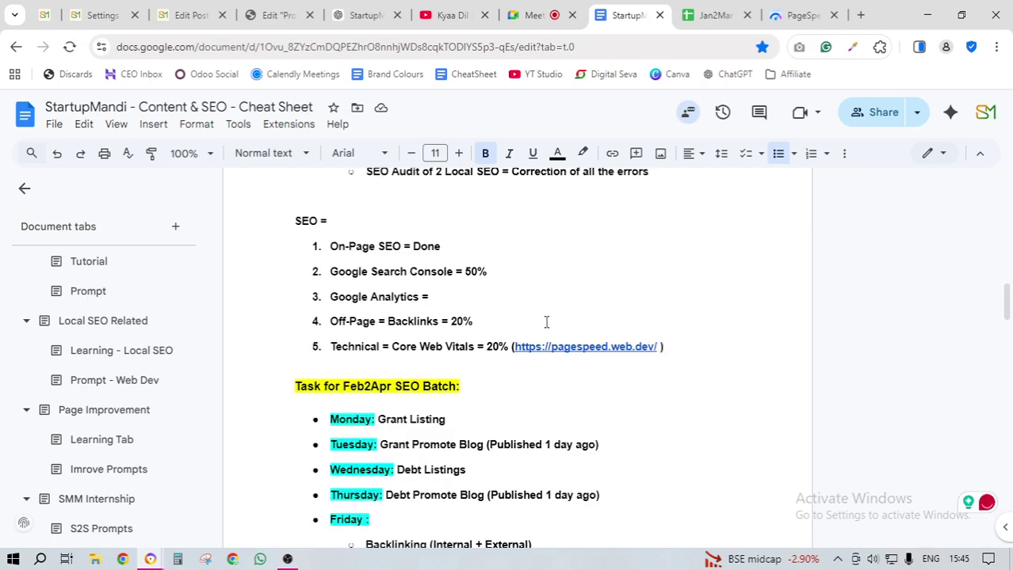
scroll(478, 354, "up", 1)
left_click_drag(392, 420, 474, 422)
left_click(788, 14)
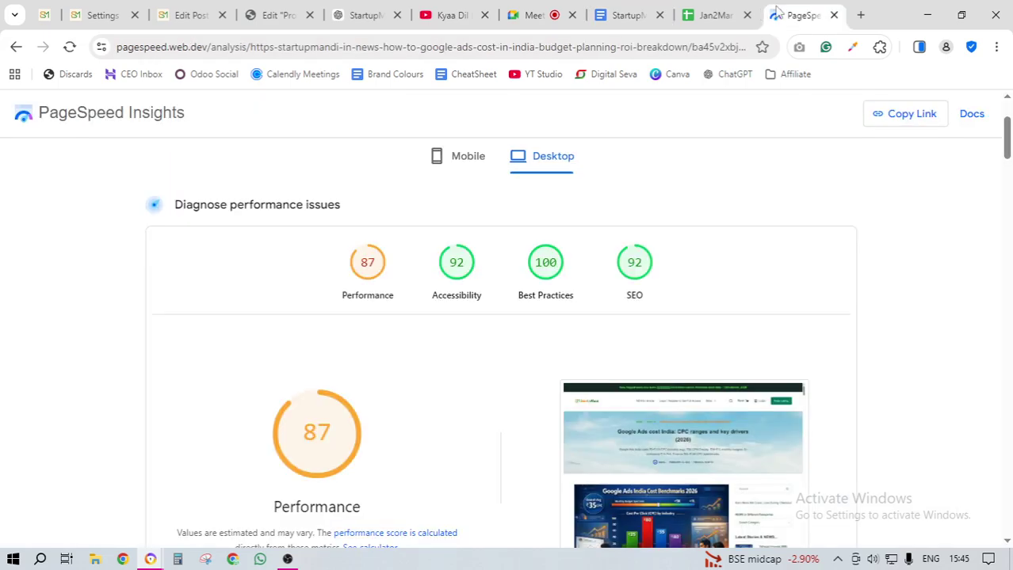
scroll(729, 308, "up", 2)
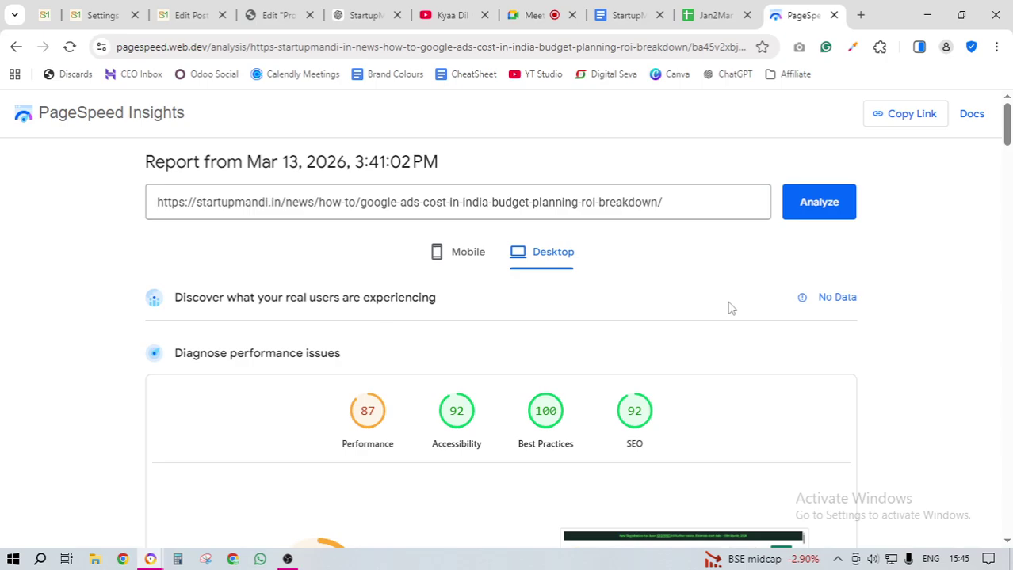
left_click_drag(663, 203, 193, 226)
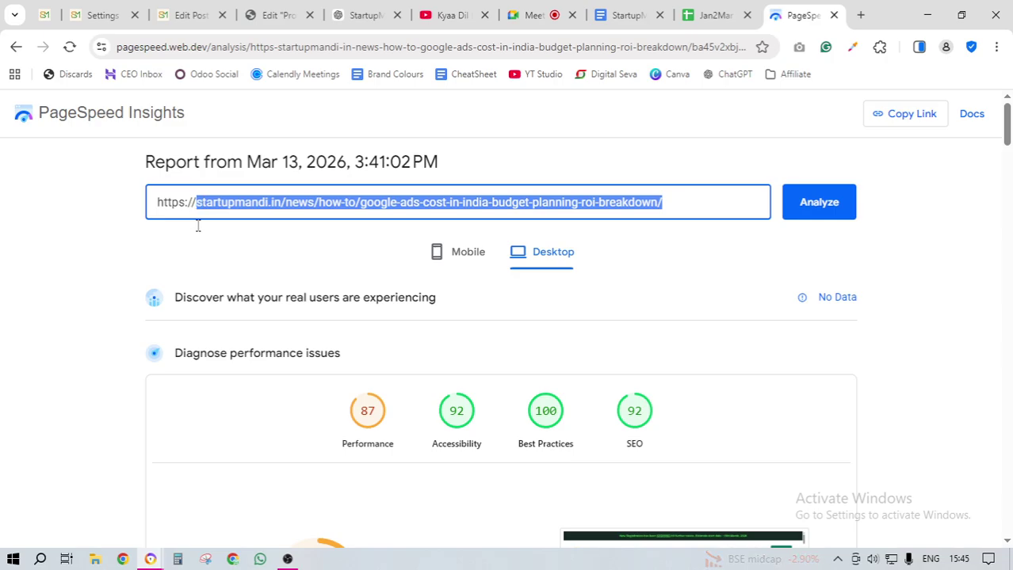
type("amaz")
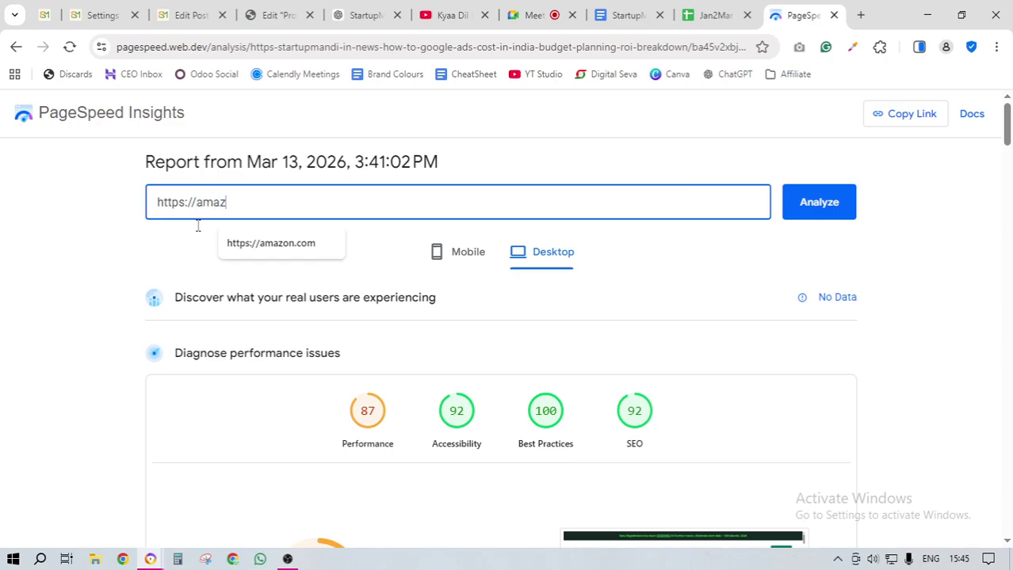
type("on.com")
left_click(252, 242)
left_click(799, 206)
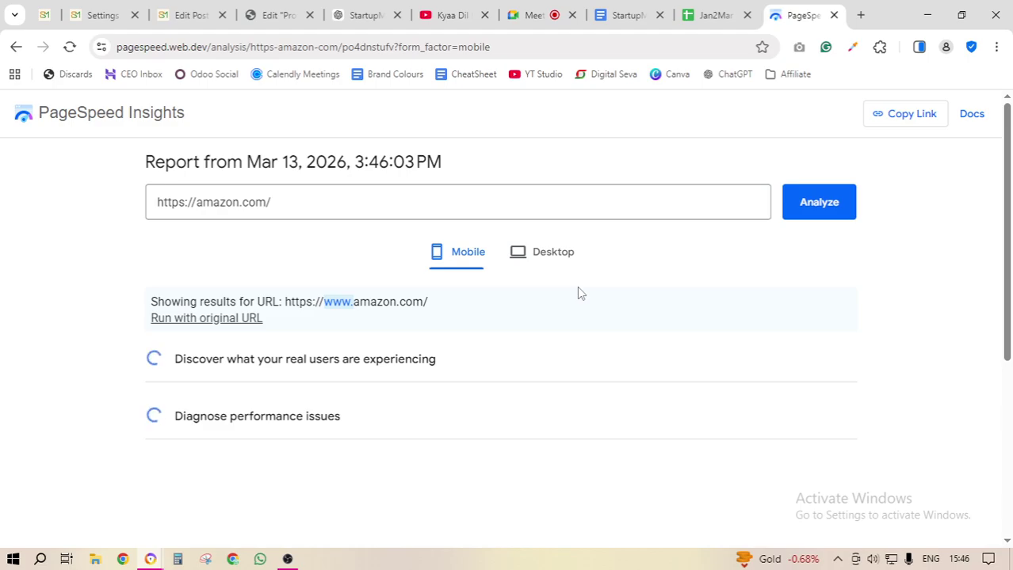
- Examine the Amazon mobile report's Core Web Vitals Assessment, highlighting its heading and result
scroll(455, 337, "down", 1)
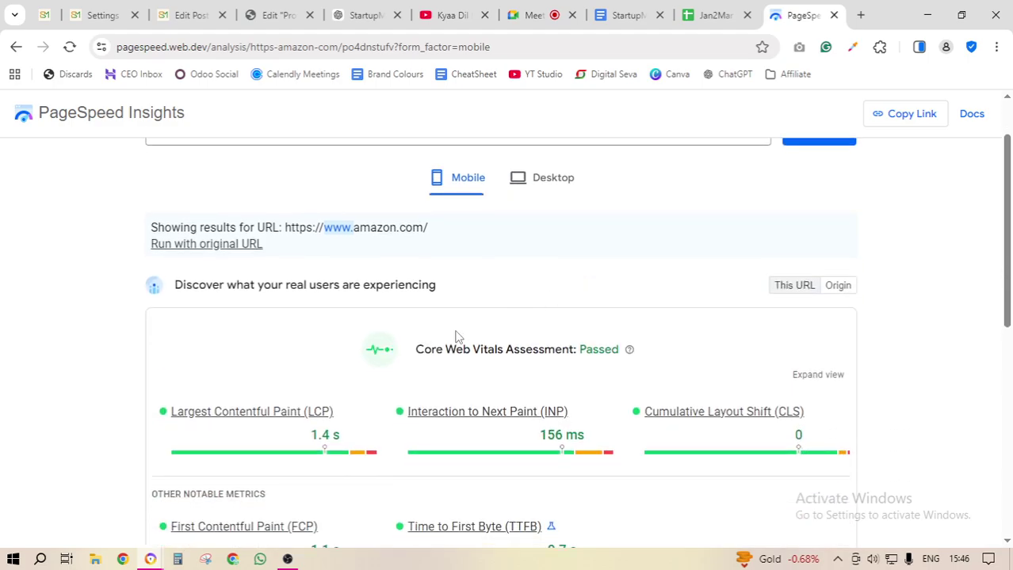
left_click_drag(410, 360, 578, 365)
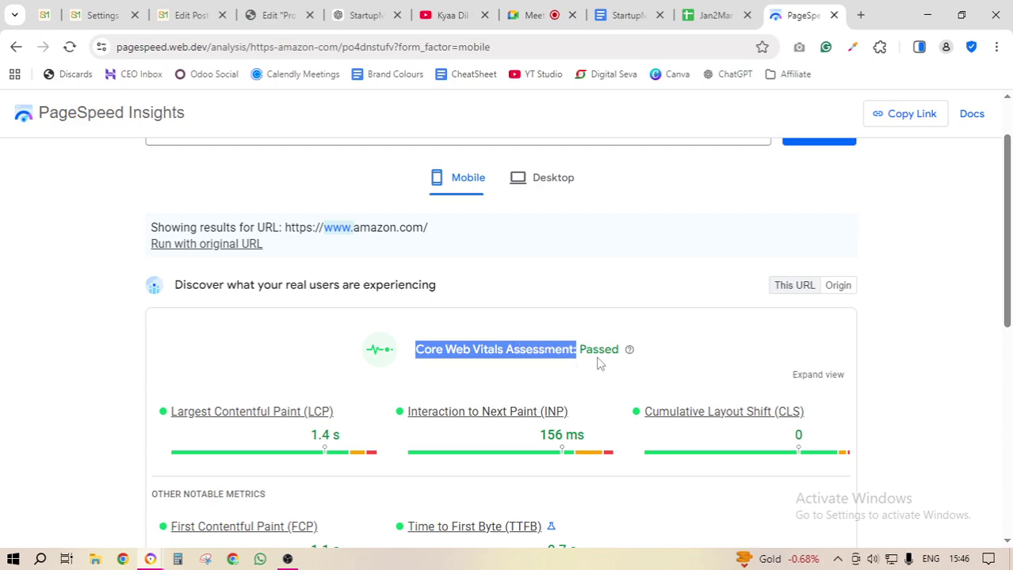
scroll(599, 363, "down", 1)
left_click_drag(581, 277, 623, 276)
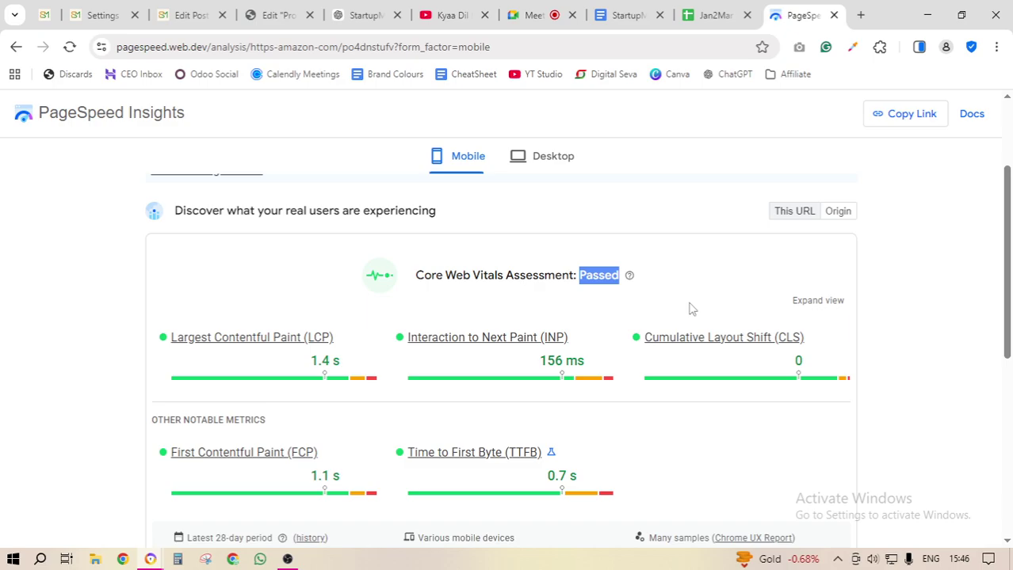
left_click(563, 165)
left_click_drag(582, 278, 623, 290)
left_click(464, 157)
scroll(684, 290, "down", 2)
scroll(684, 290, "up", 2)
scroll(634, 338, "up", 1)
scroll(634, 338, "down", 2)
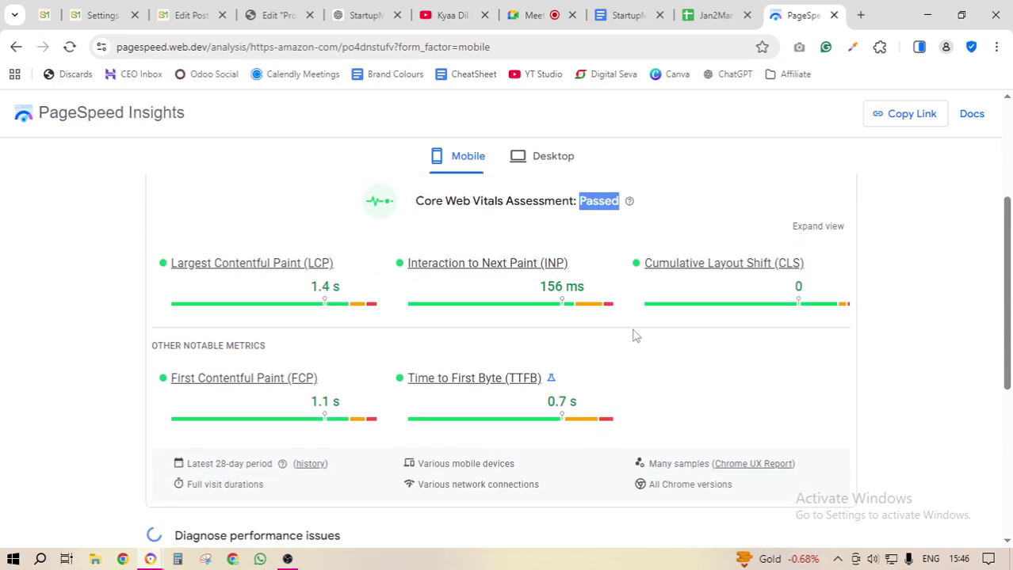
left_click(695, 198)
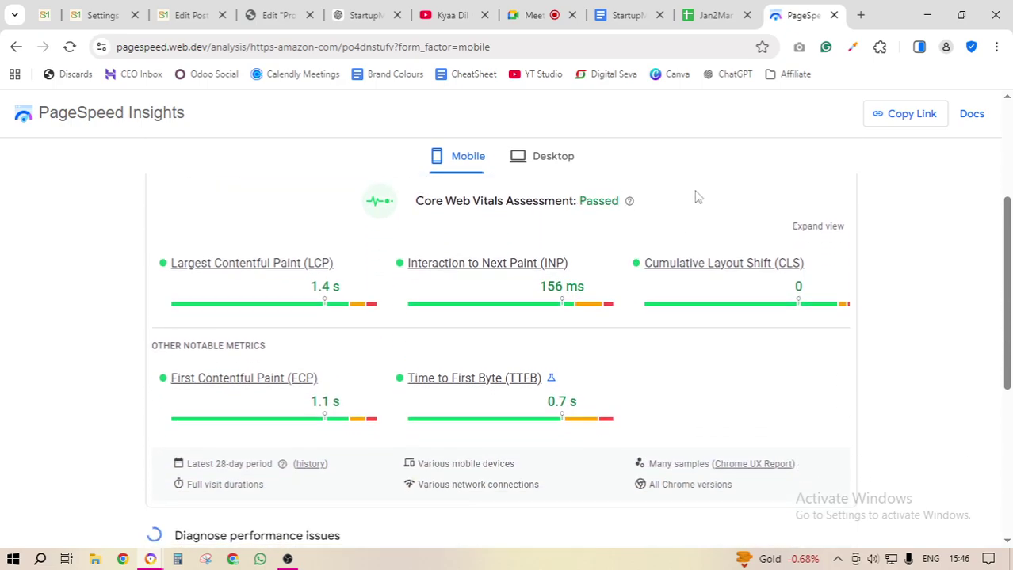
- Alternate between the Google Meet session and Amazon's mobile report, highlighting the whole Core Web Vitals Assessment line
left_click(546, 16)
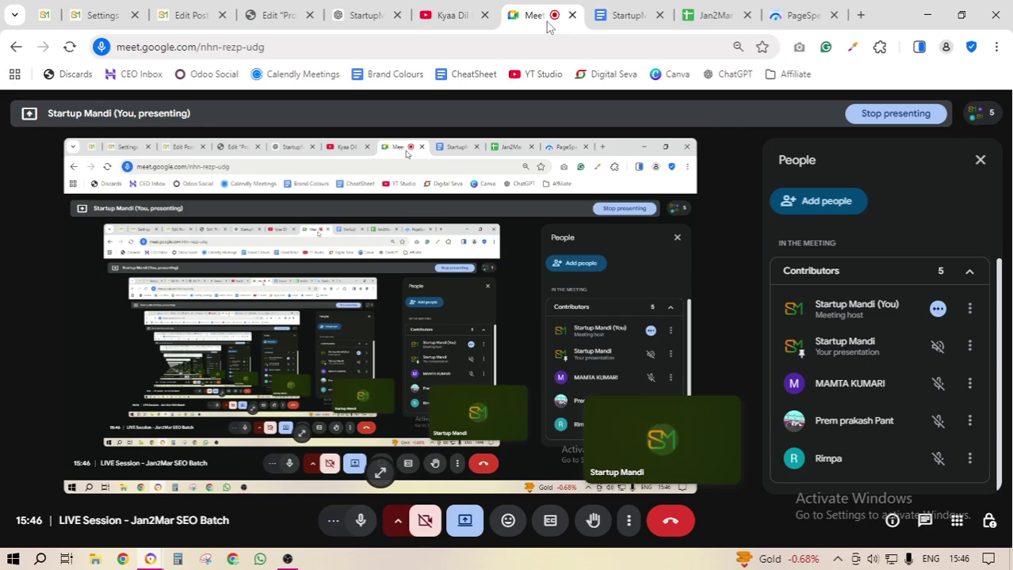
left_click(787, 20)
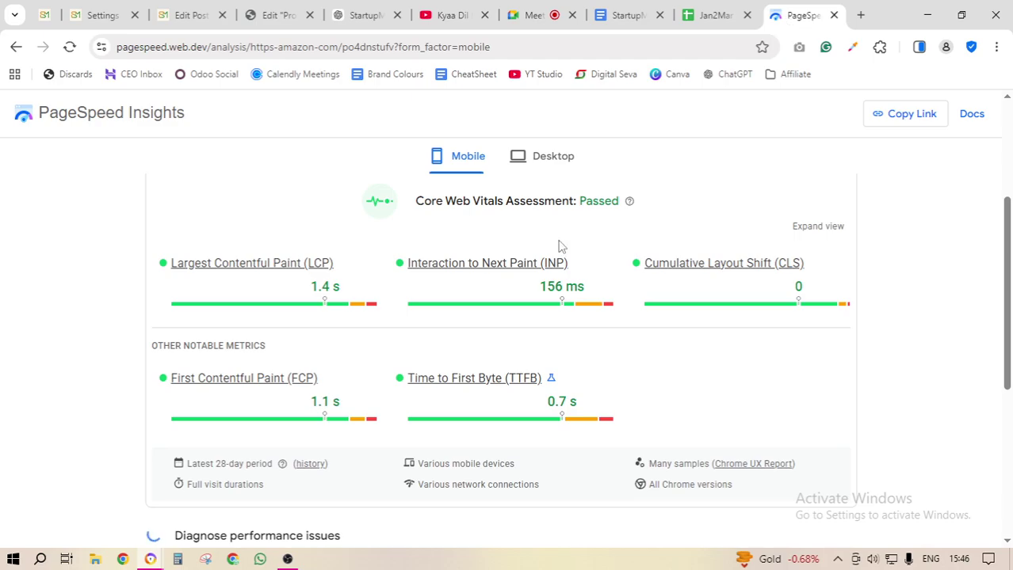
double_click(615, 202)
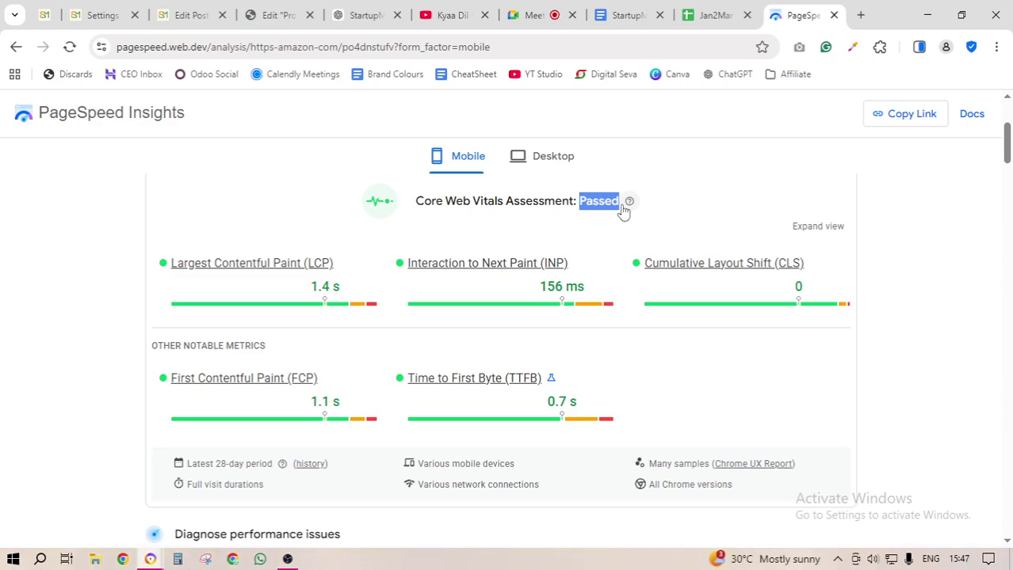
left_click(538, 10)
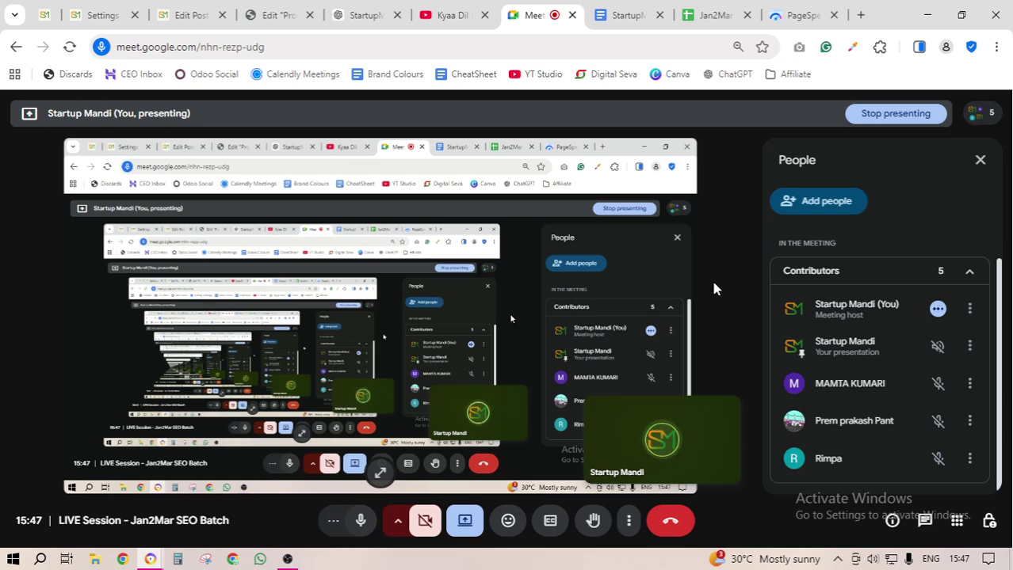
mouse_move(793, 16)
left_click(792, 16)
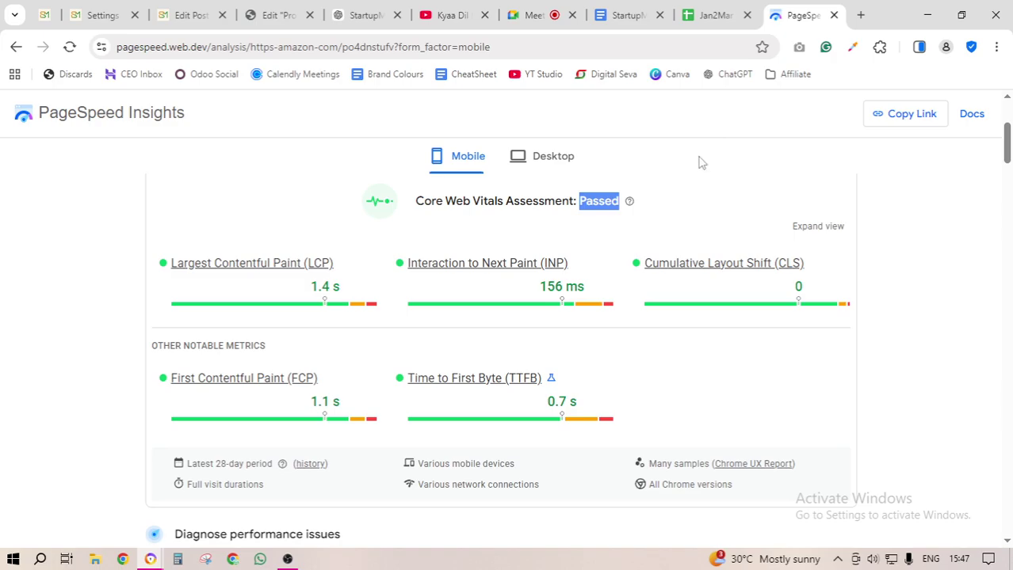
left_click(701, 198)
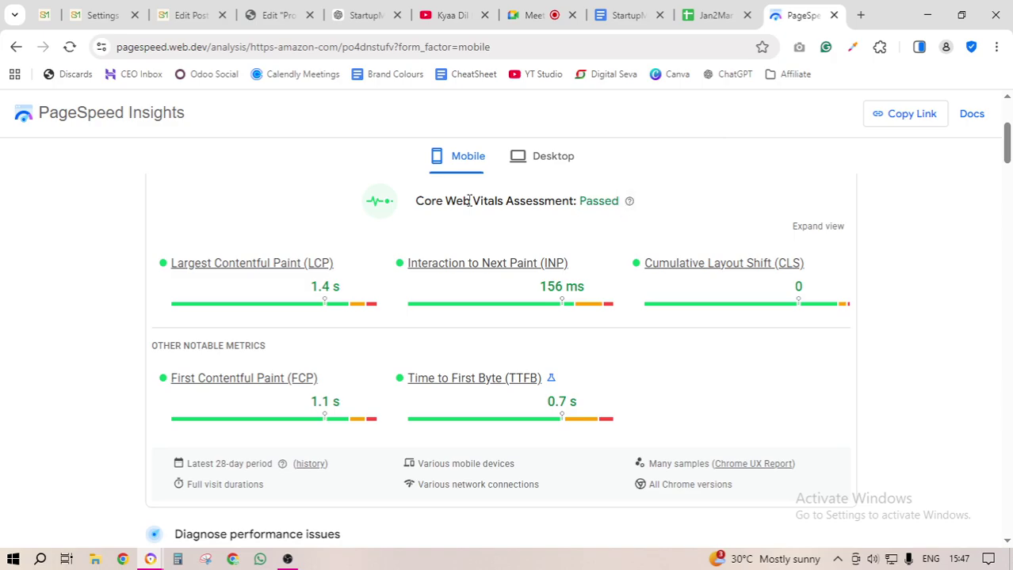
left_click_drag(417, 201, 653, 211)
left_click(719, 201)
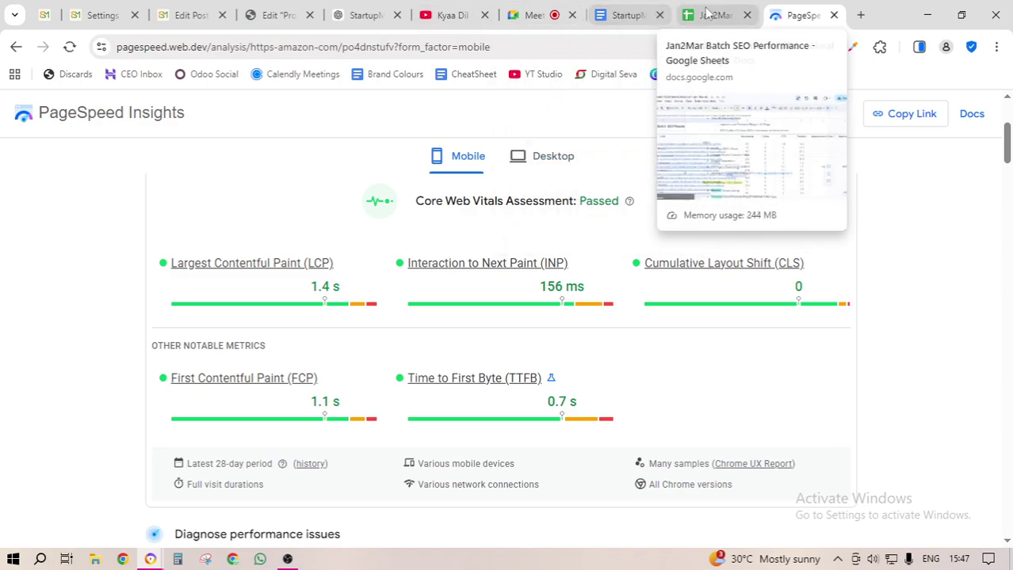
- Highlight the two internship-end tasks in the cheat sheet, revisit Amazon's Core Web Vitals Assessment line, and switch to Google Meet
left_click(634, 13)
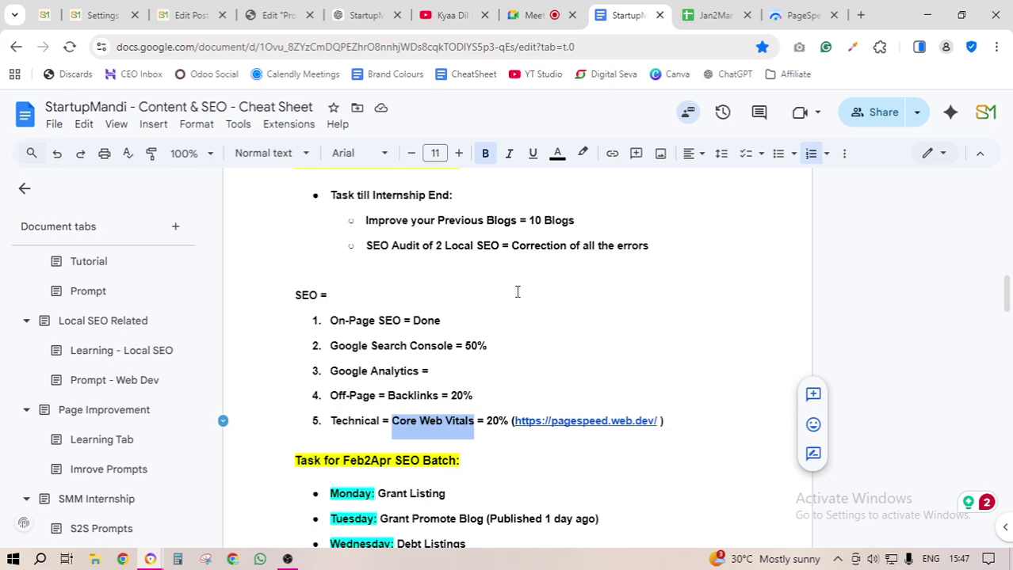
left_click_drag(648, 247, 365, 222)
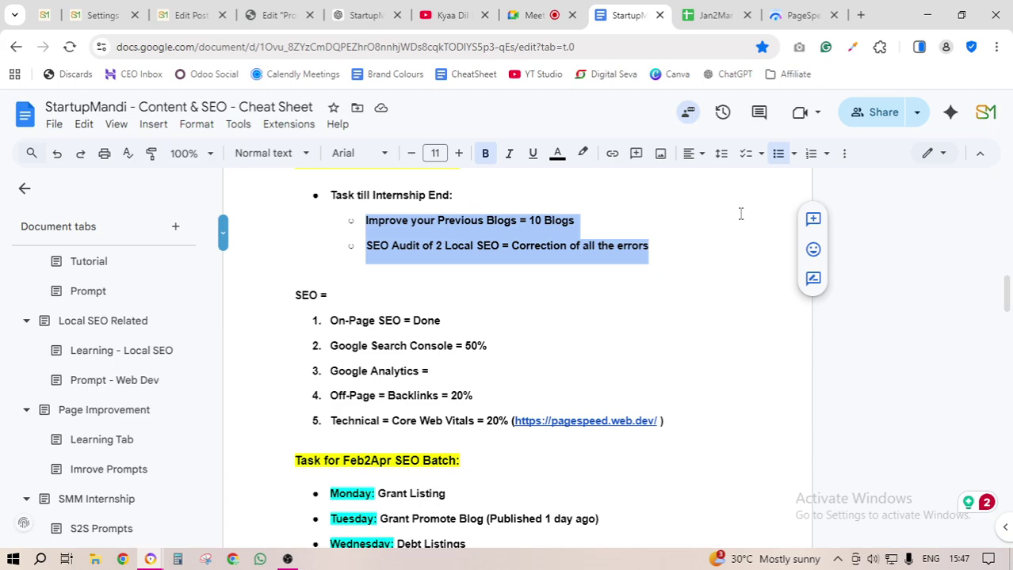
left_click(809, 10)
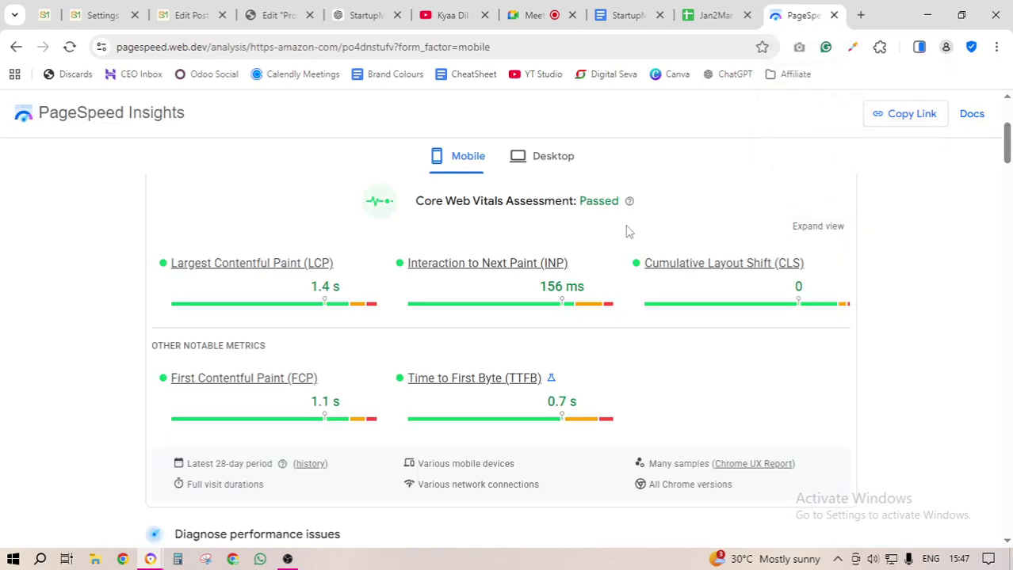
left_click_drag(413, 204, 623, 206)
left_click(537, 15)
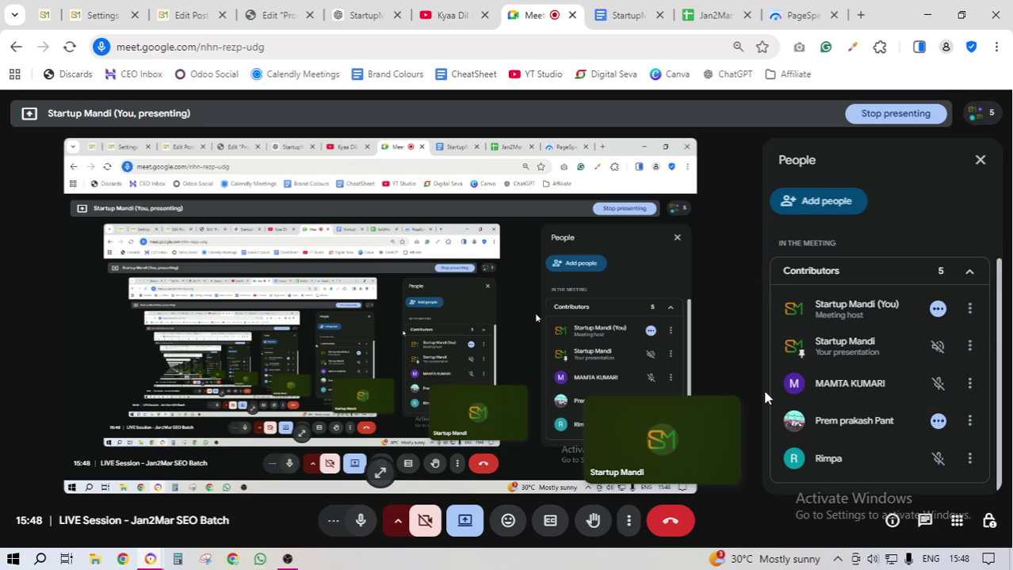
- Review the blog improvement and Local SEO audit tasks in the cheat sheet by highlighting each, and return to Google Meet
left_click(605, 12)
left_click(424, 224)
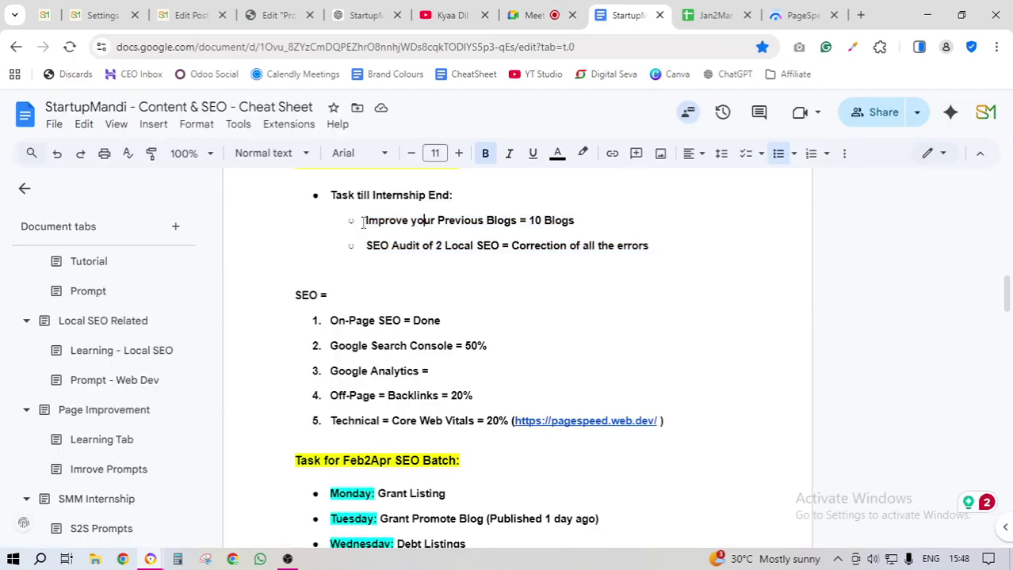
left_click_drag(365, 221, 587, 225)
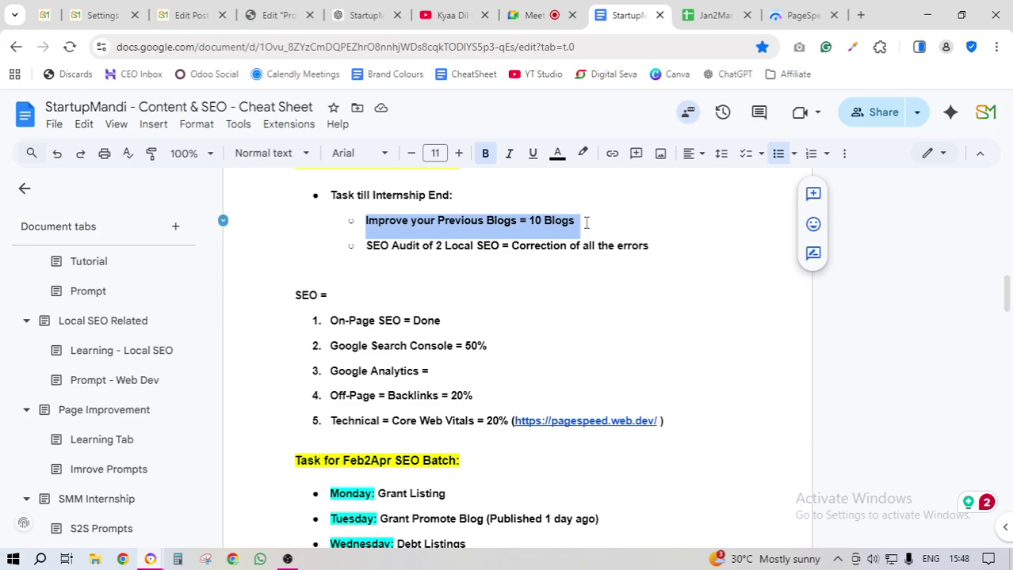
left_click_drag(366, 245, 650, 247)
left_click_drag(578, 221, 365, 223)
left_click_drag(655, 245, 366, 249)
left_click(534, 15)
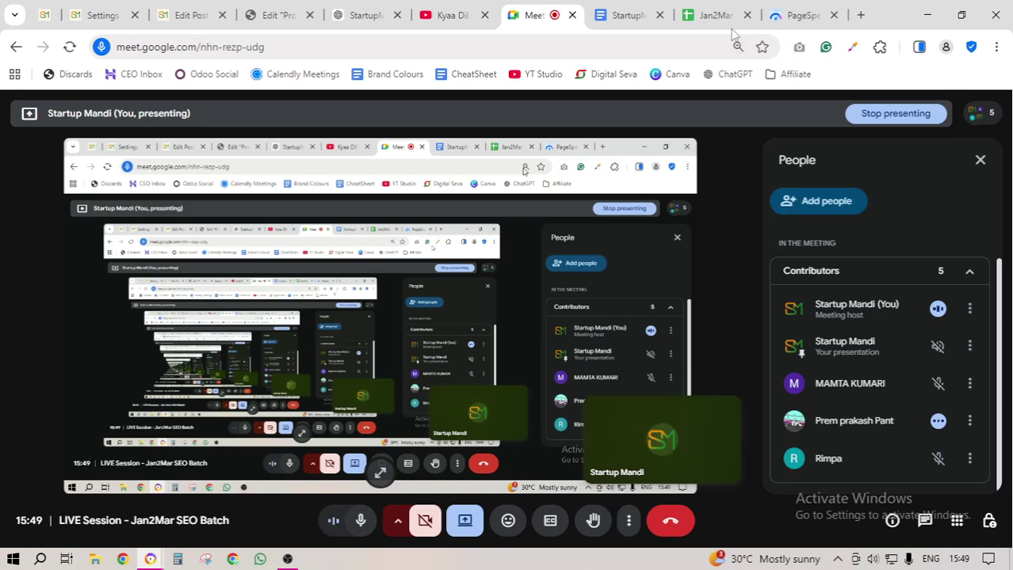
- In the cheat sheet, add the sub-item "Off-Page SEO = 10 Pages" below the blog improvement task
left_click(626, 15)
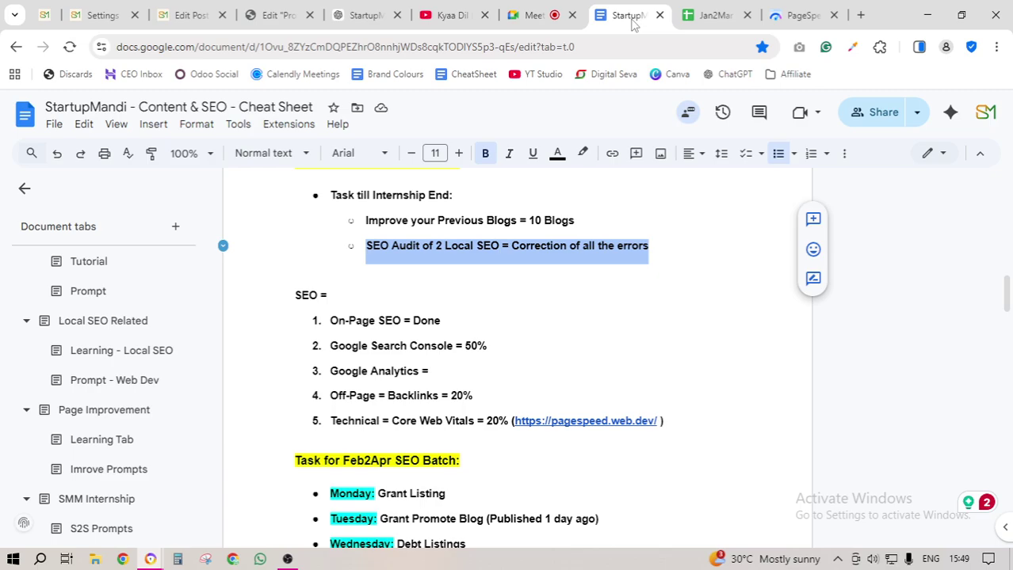
left_click(586, 220)
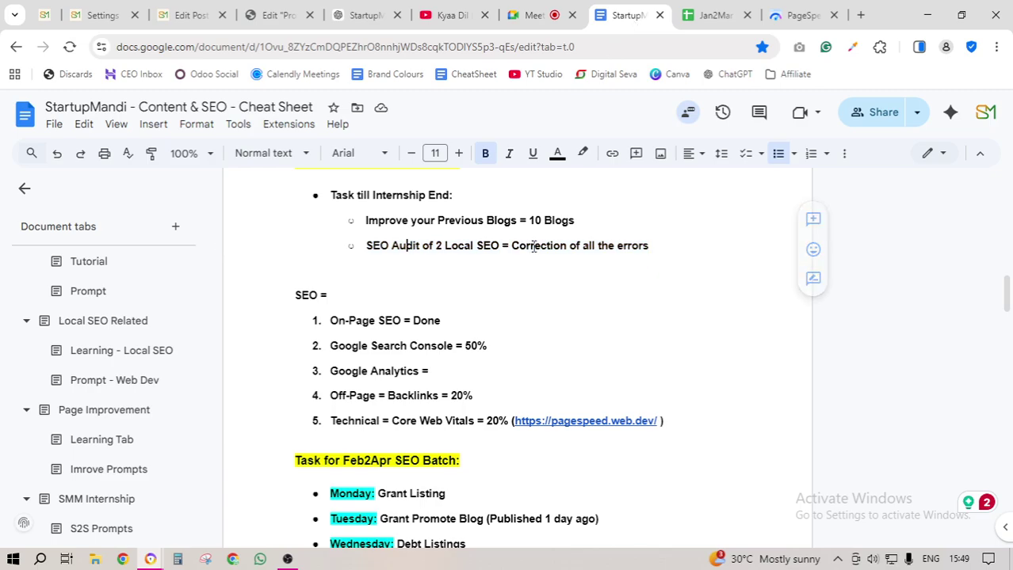
key("Return")
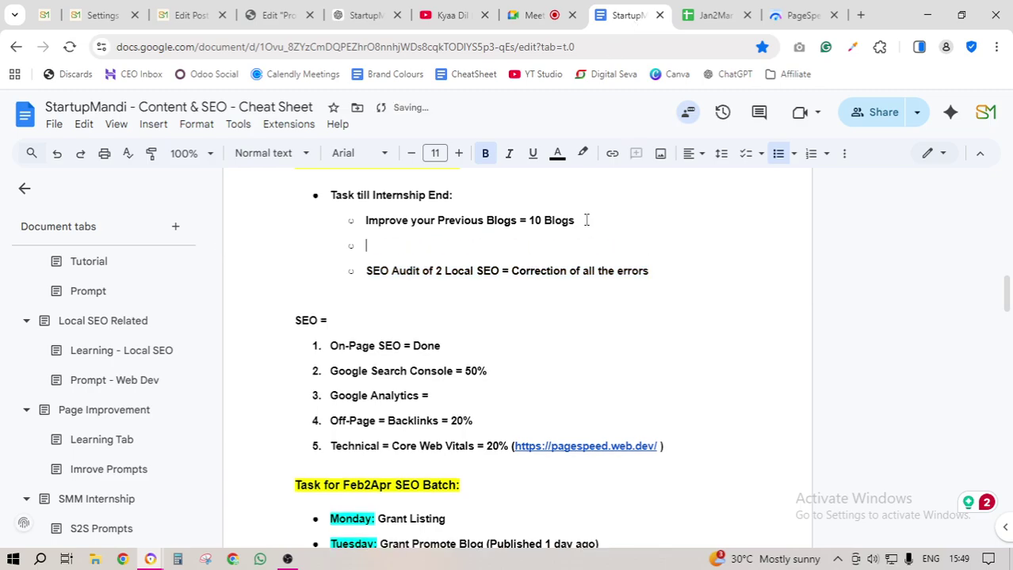
type("Off -")
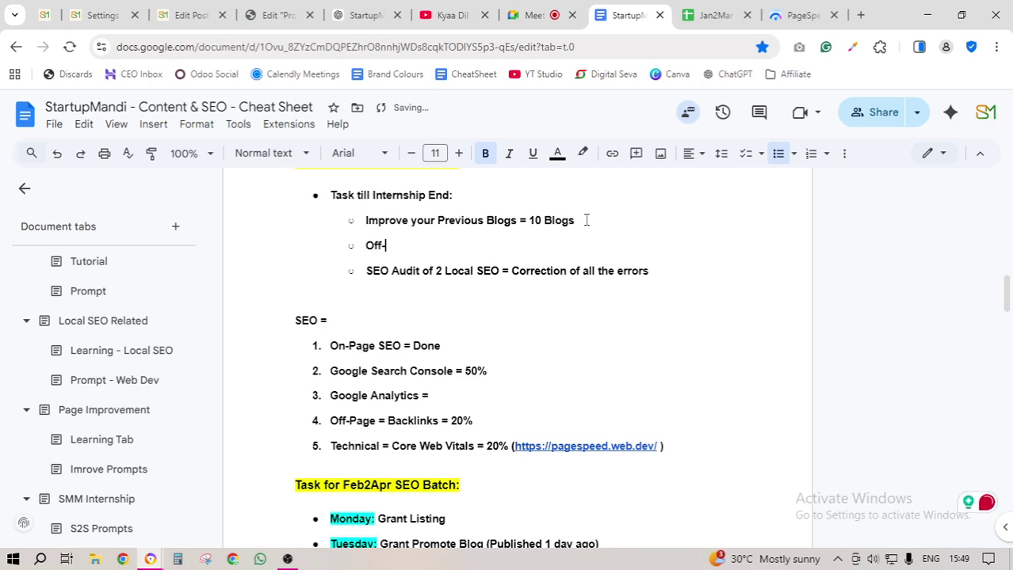
type("Page SEO = 10 ")
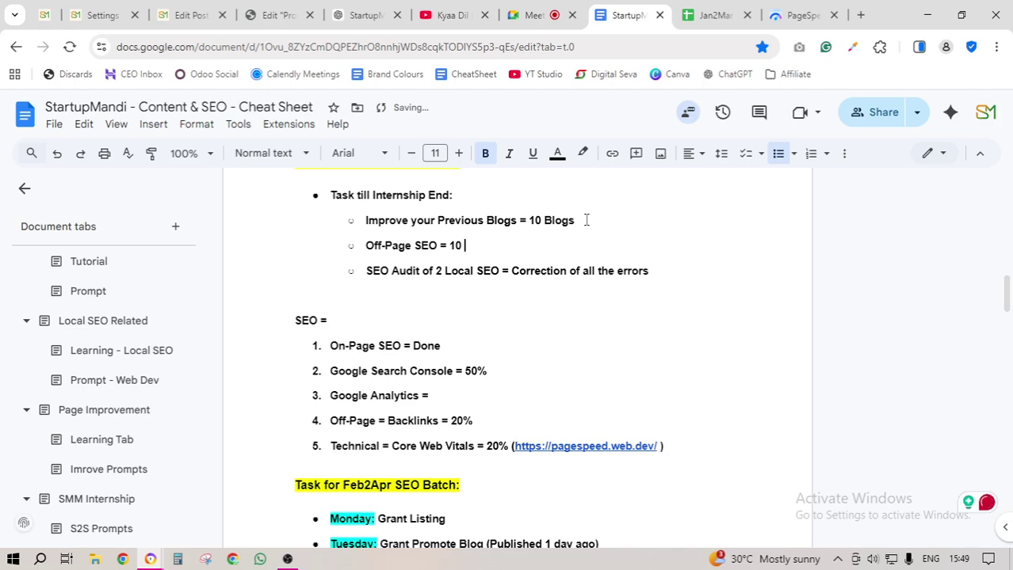
type("Pages")
- Change the SEO audit task's scope to "2-3 Local SEO Pages"
left_click(441, 270)
type("-3")
left_click(510, 274)
type("Pages")
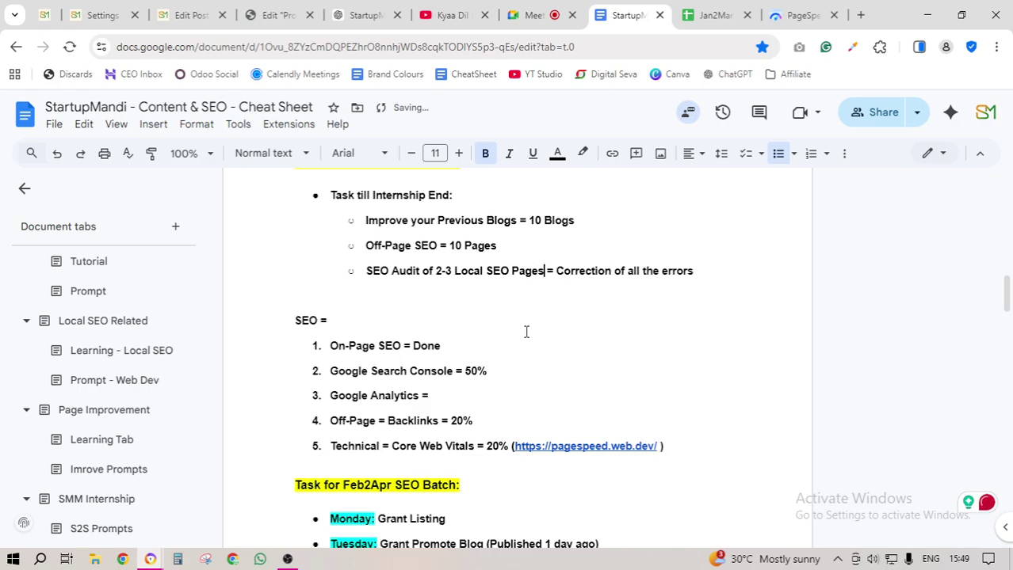
- Set the Off-Page SEO task to 5 pages and look over the internship-end sub-items by highlighting them
left_click_drag(462, 246, 448, 247)
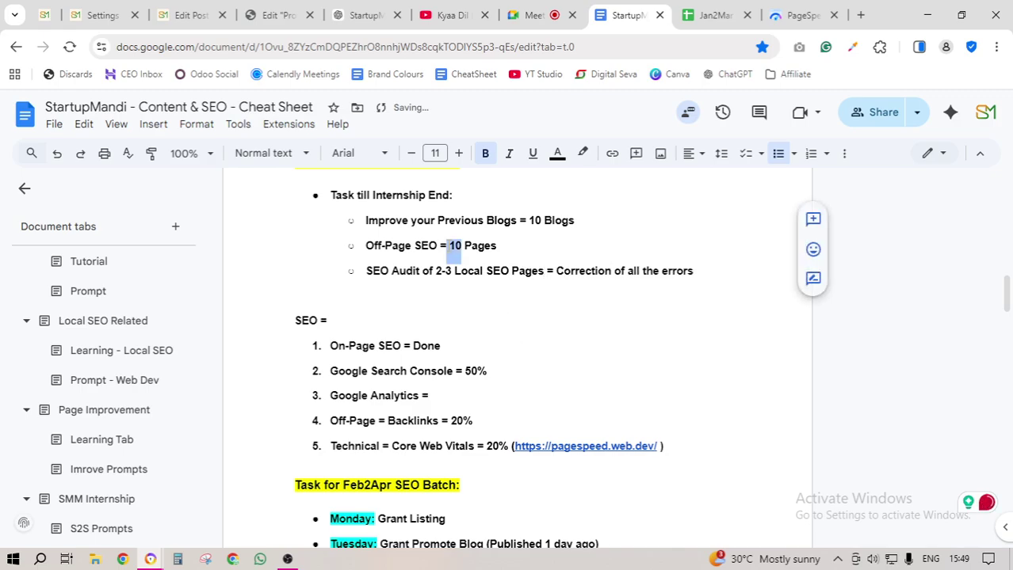
type("5")
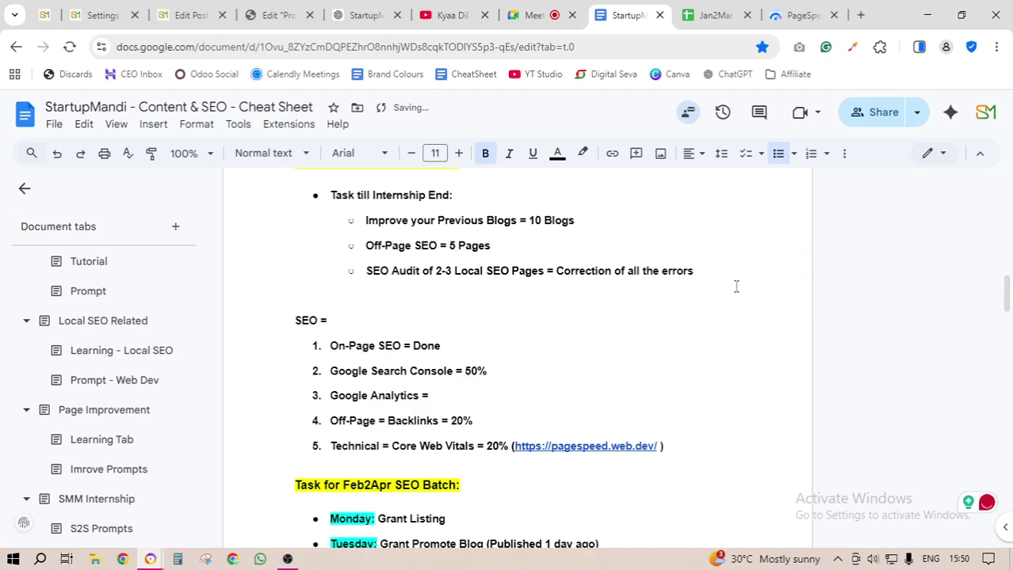
left_click_drag(725, 269, 403, 220)
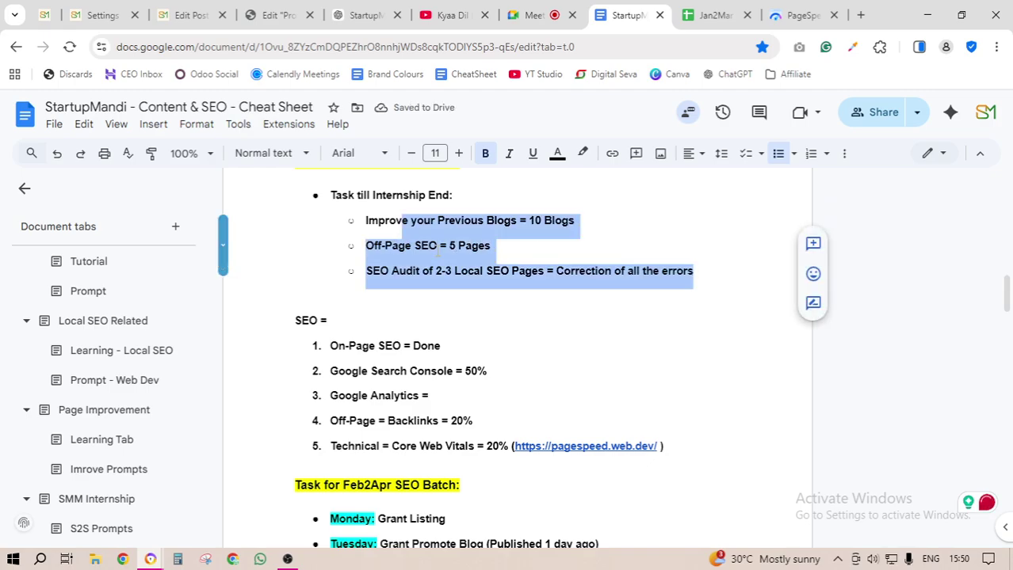
left_click(488, 247)
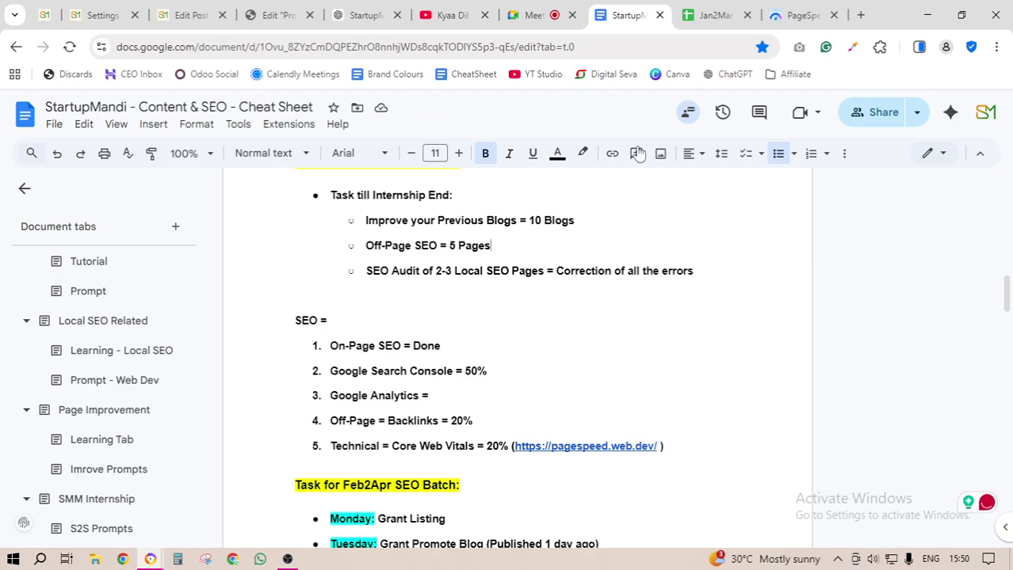
- Highlight the "Improve your Previous Blogs" task in the cheat sheet once more, and leave the Google Meet call
left_click(552, 8)
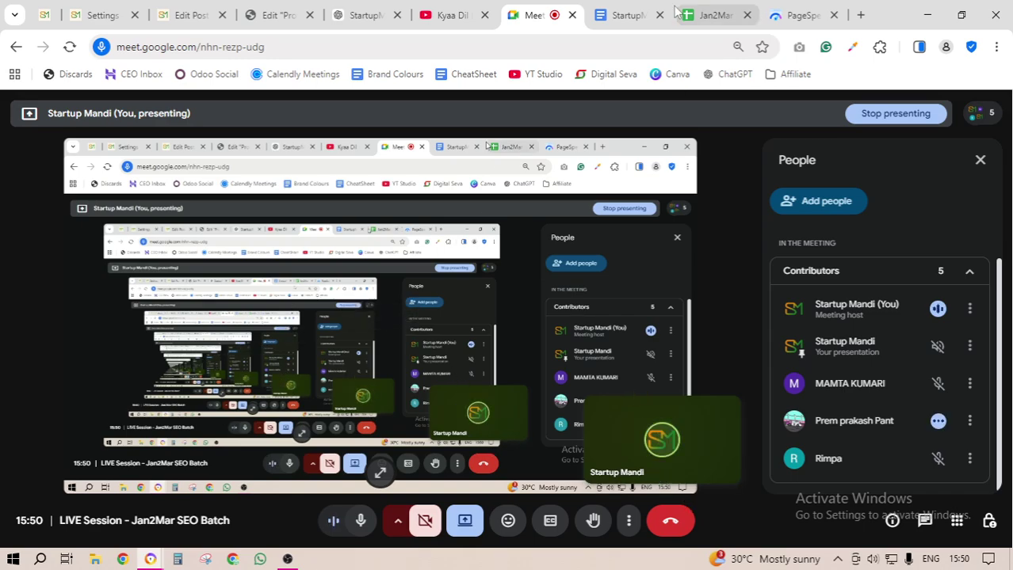
left_click(628, 15)
left_click_drag(580, 206, 463, 222)
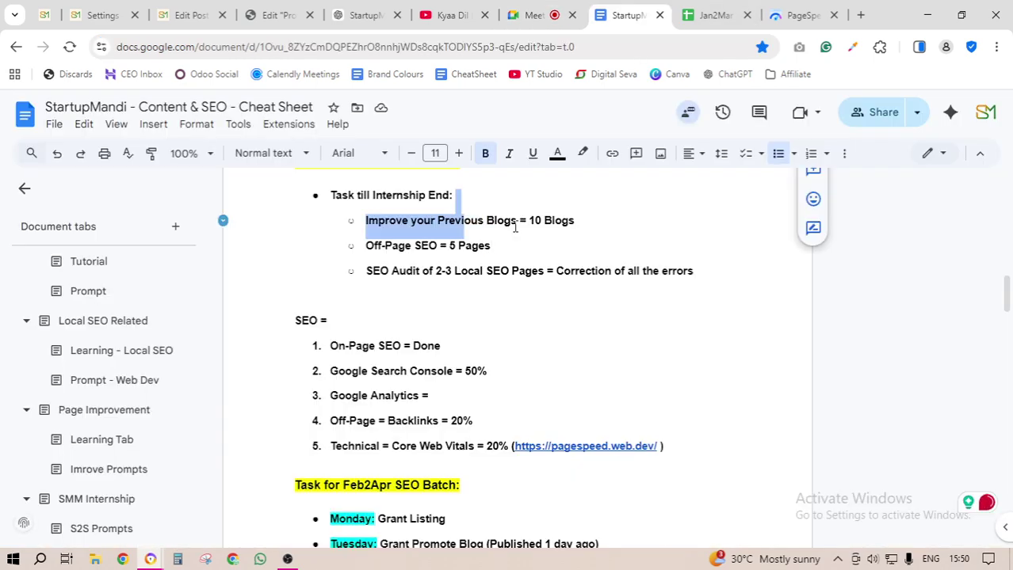
left_click_drag(569, 224, 366, 222)
left_click(539, 15)
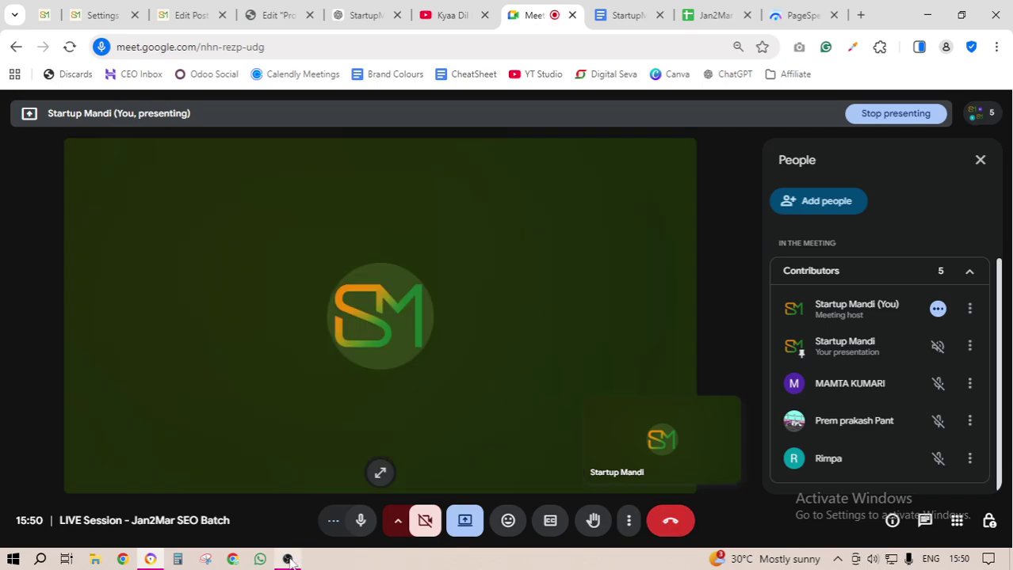
left_click(684, 526)
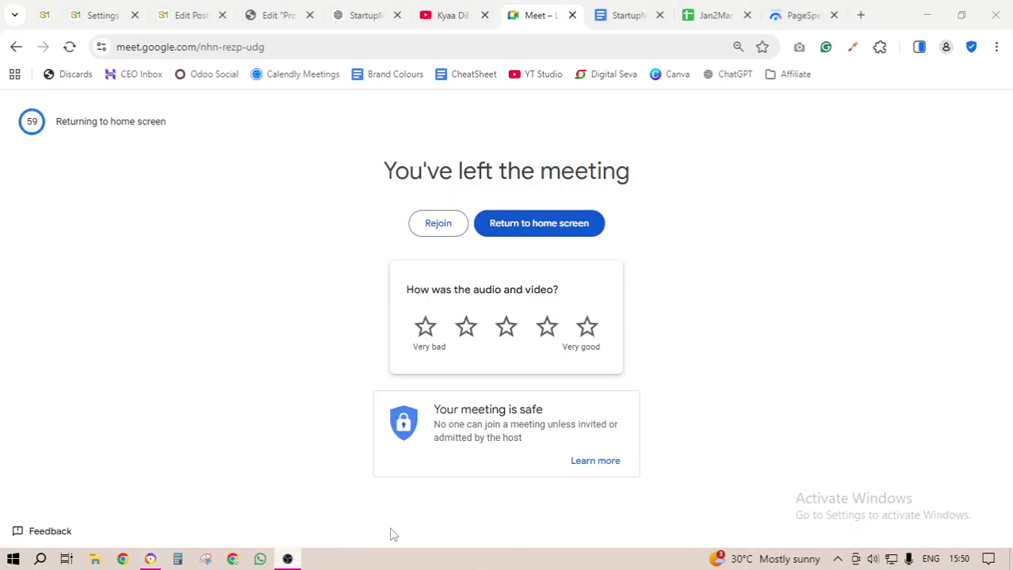